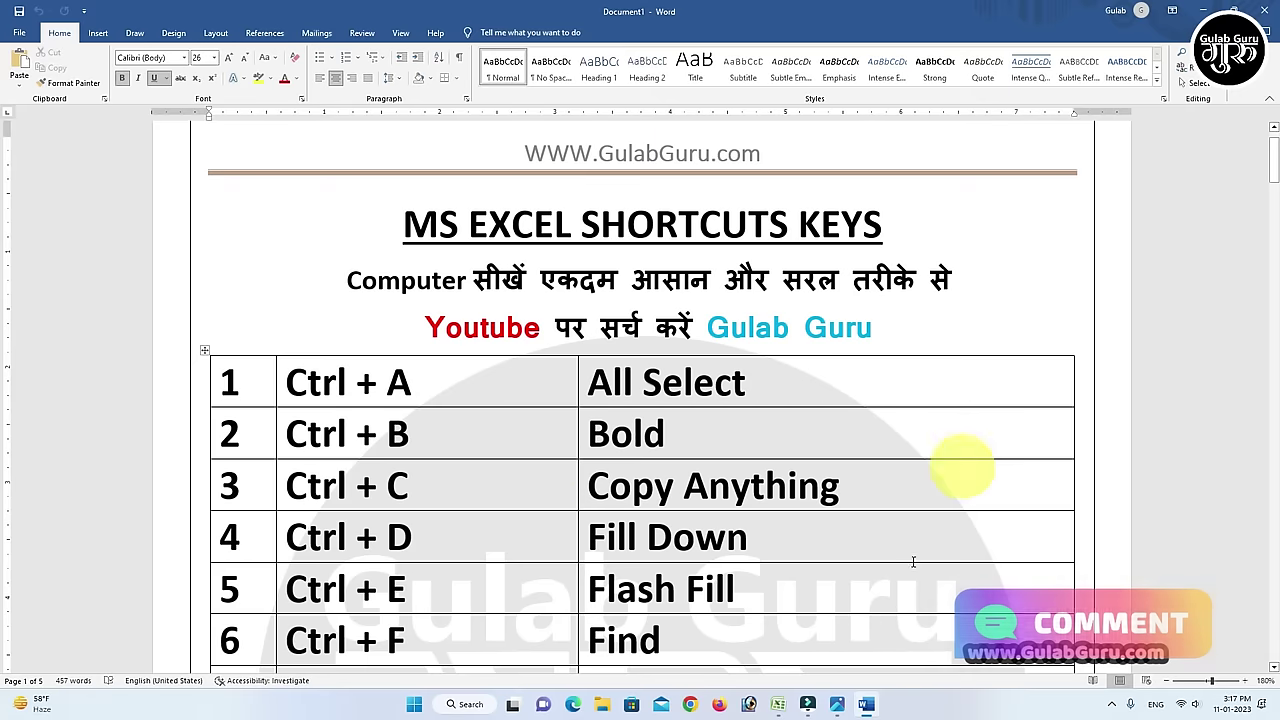
# Scroll through the shortcut-keys table in the Word document.
pyautogui.scroll(-4, 994, 435)
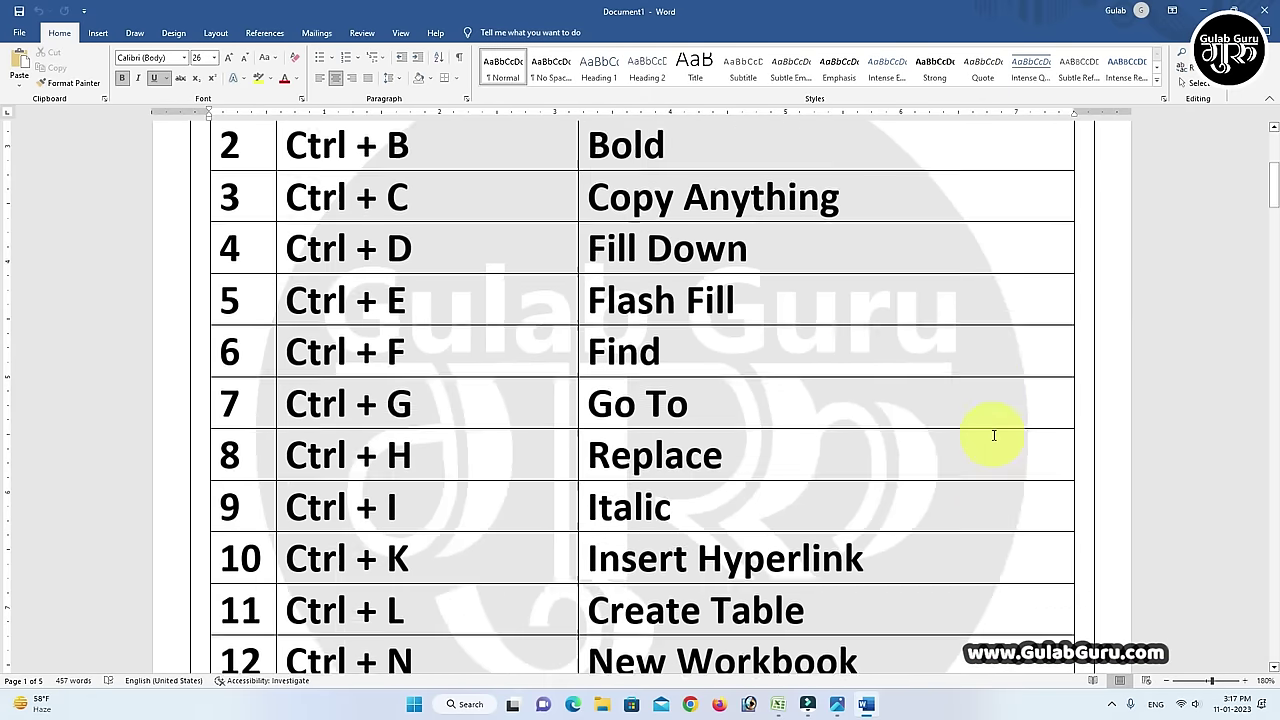
pyautogui.scroll(-5, 994, 435)
pyautogui.scroll(3, 994, 435)
pyautogui.scroll(3, 994, 435)
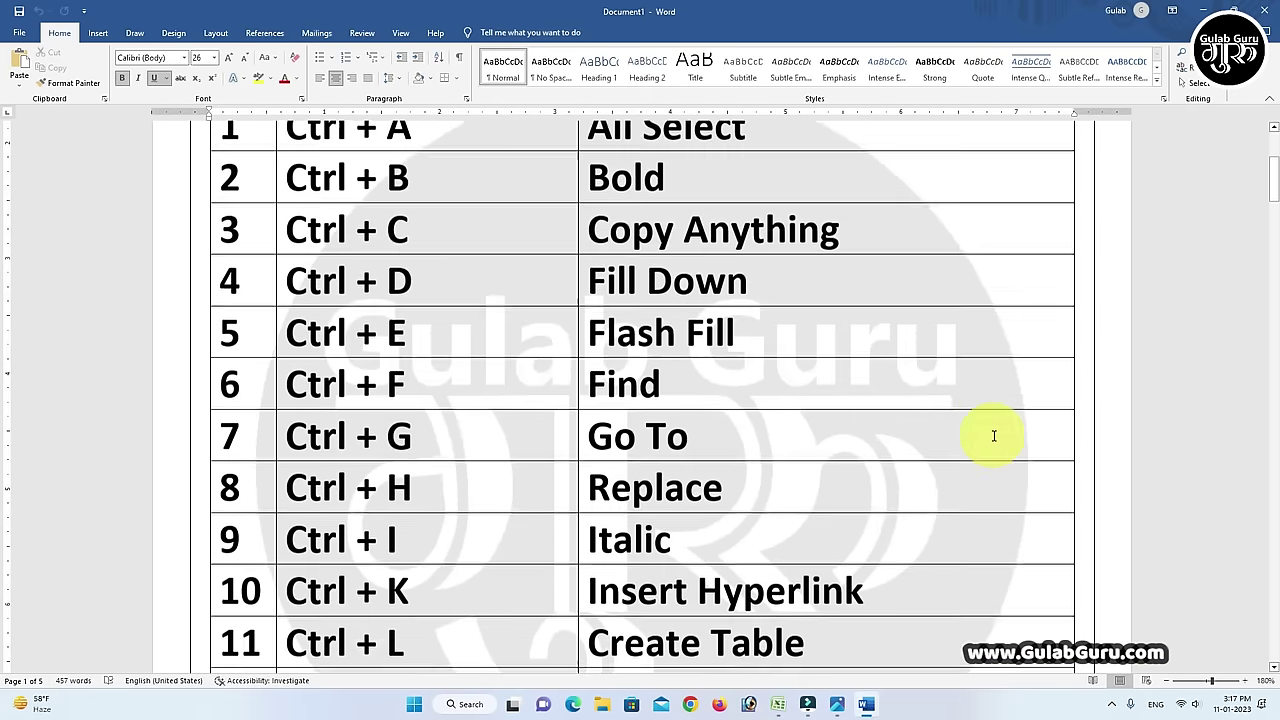
pyautogui.scroll(3, 994, 435)
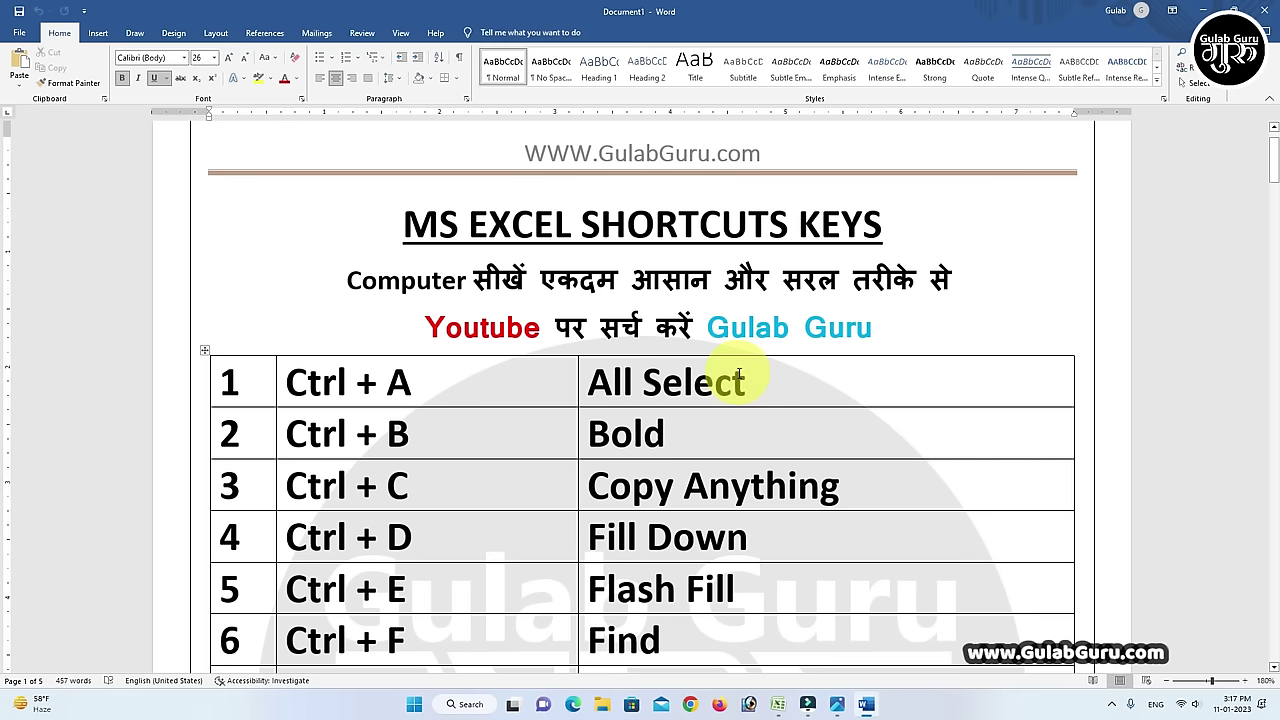
# Jump to the document's end with Ctrl+End, then scroll back up through the table.
pyautogui.hotkey('ctrl', 'End')
pyautogui.scroll(4, 739, 373)
pyautogui.scroll(3, 737, 371)
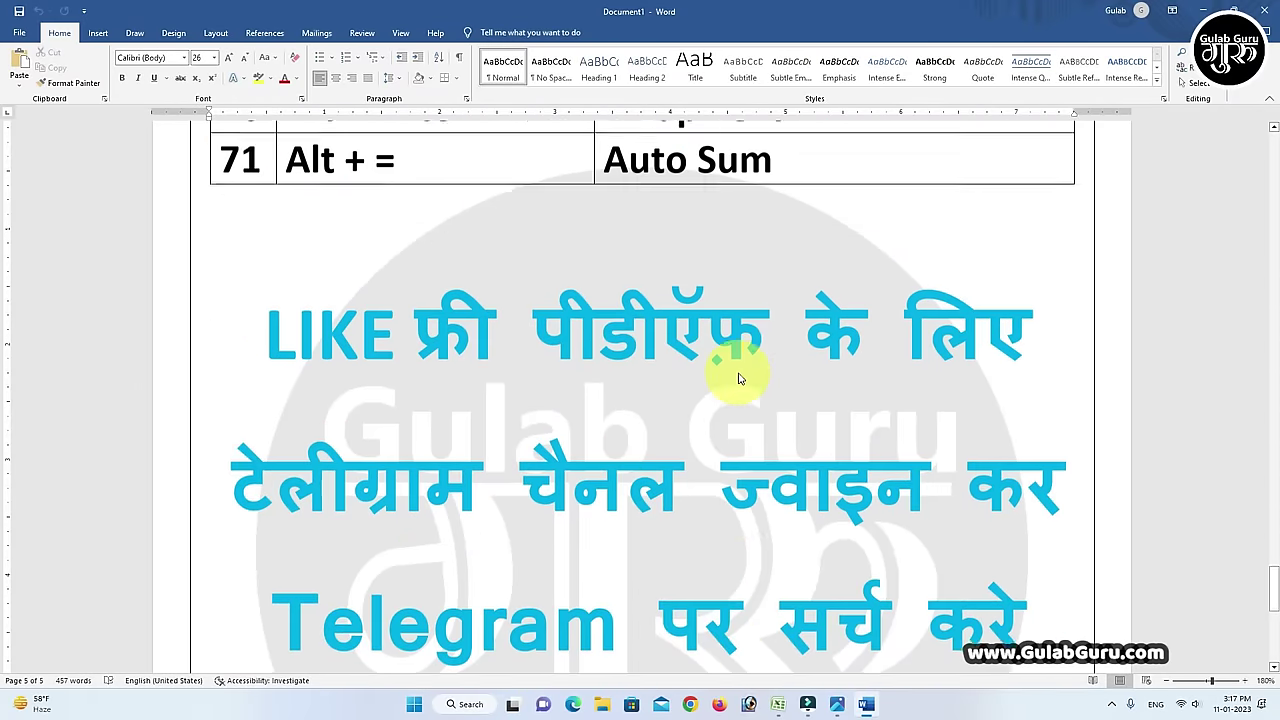
pyautogui.scroll(1, 737, 371)
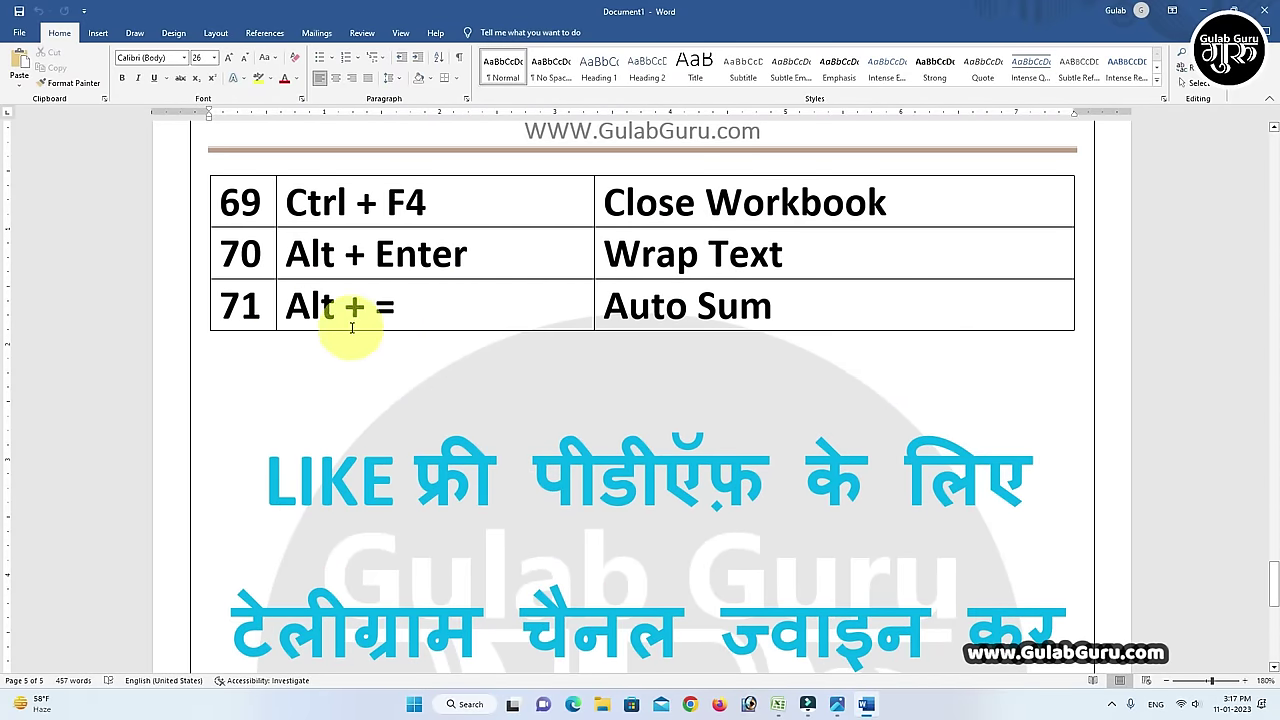
pyautogui.scroll(2, 935, 452)
pyautogui.scroll(2, 941, 452)
pyautogui.scroll(2, 941, 452)
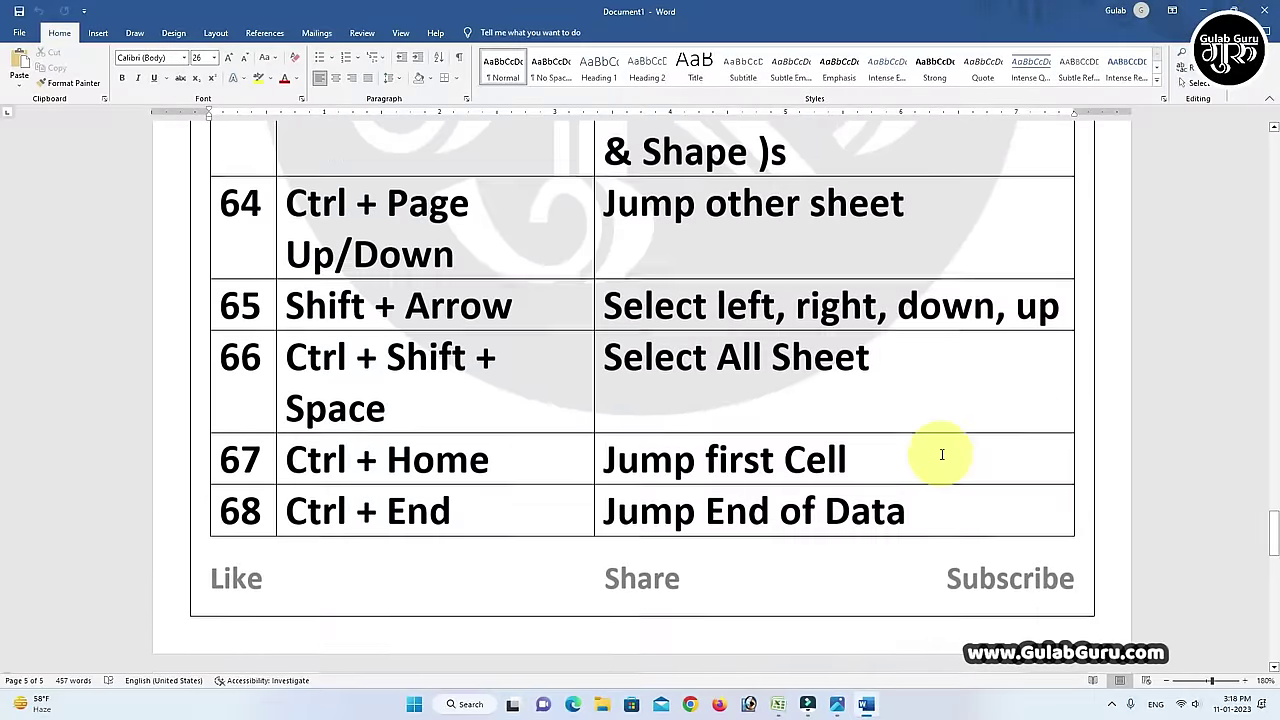
pyautogui.scroll(3, 941, 455)
pyautogui.scroll(3, 941, 455)
pyautogui.scroll(4, 941, 455)
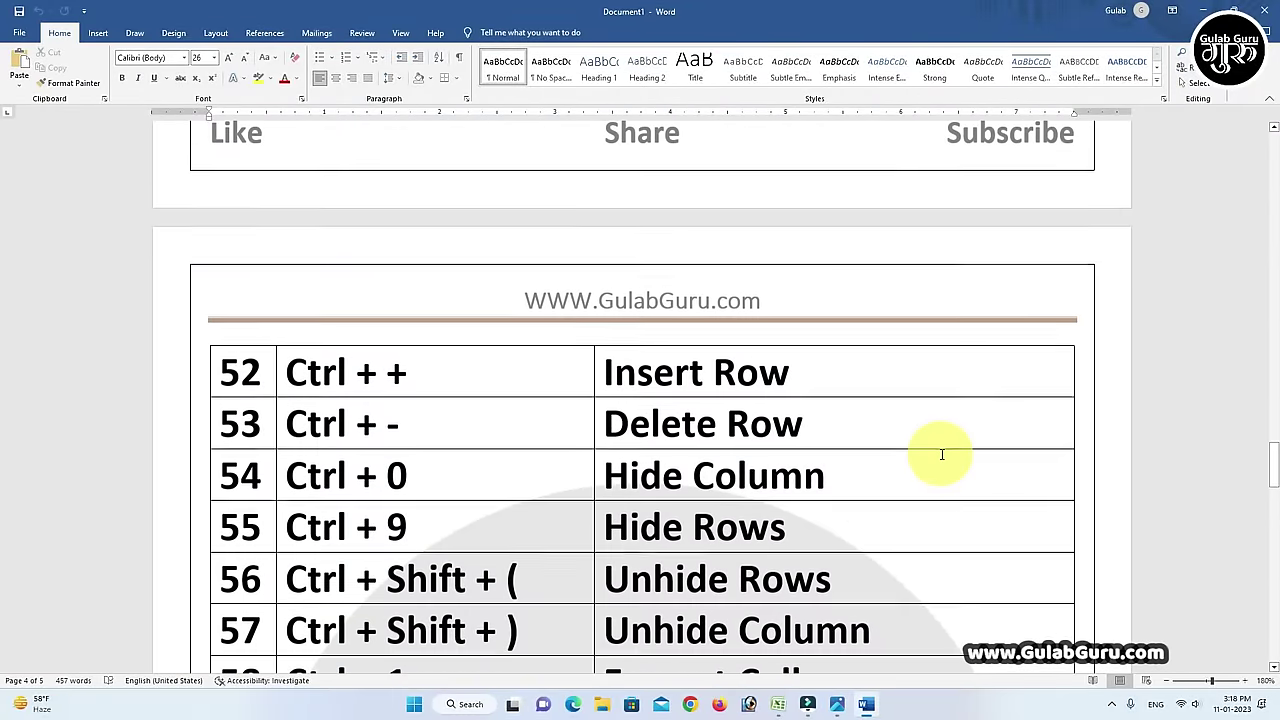
pyautogui.scroll(3, 941, 455)
pyautogui.scroll(1, 941, 455)
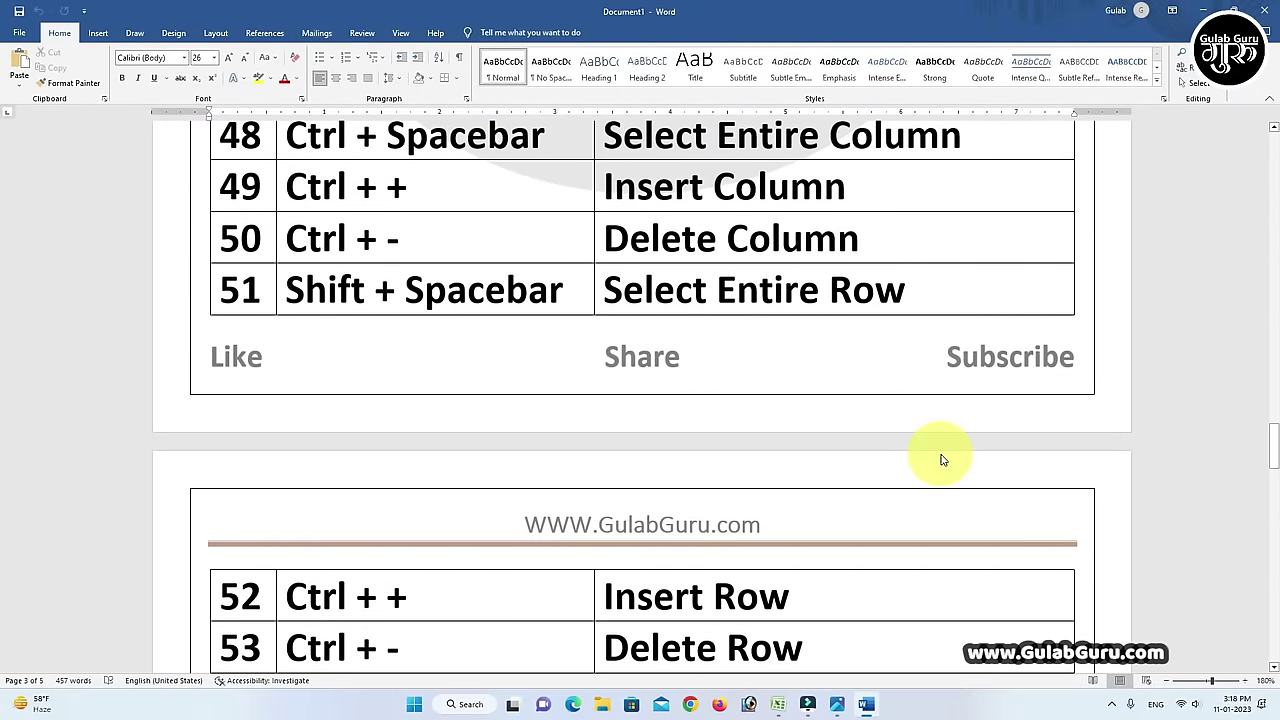
pyautogui.scroll(2, 941, 455)
pyautogui.scroll(4, 941, 455)
pyautogui.scroll(1, 941, 455)
pyautogui.scroll(3, 941, 455)
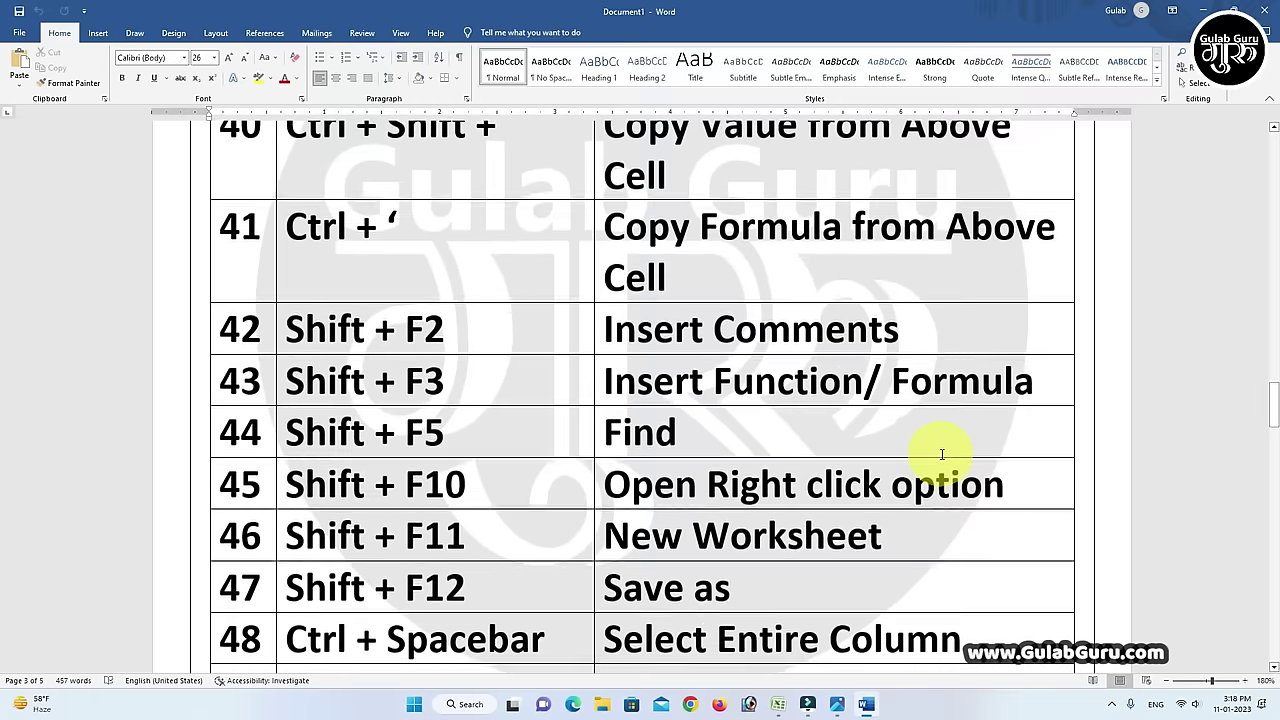
pyautogui.scroll(1, 941, 455)
pyautogui.scroll(3, 941, 455)
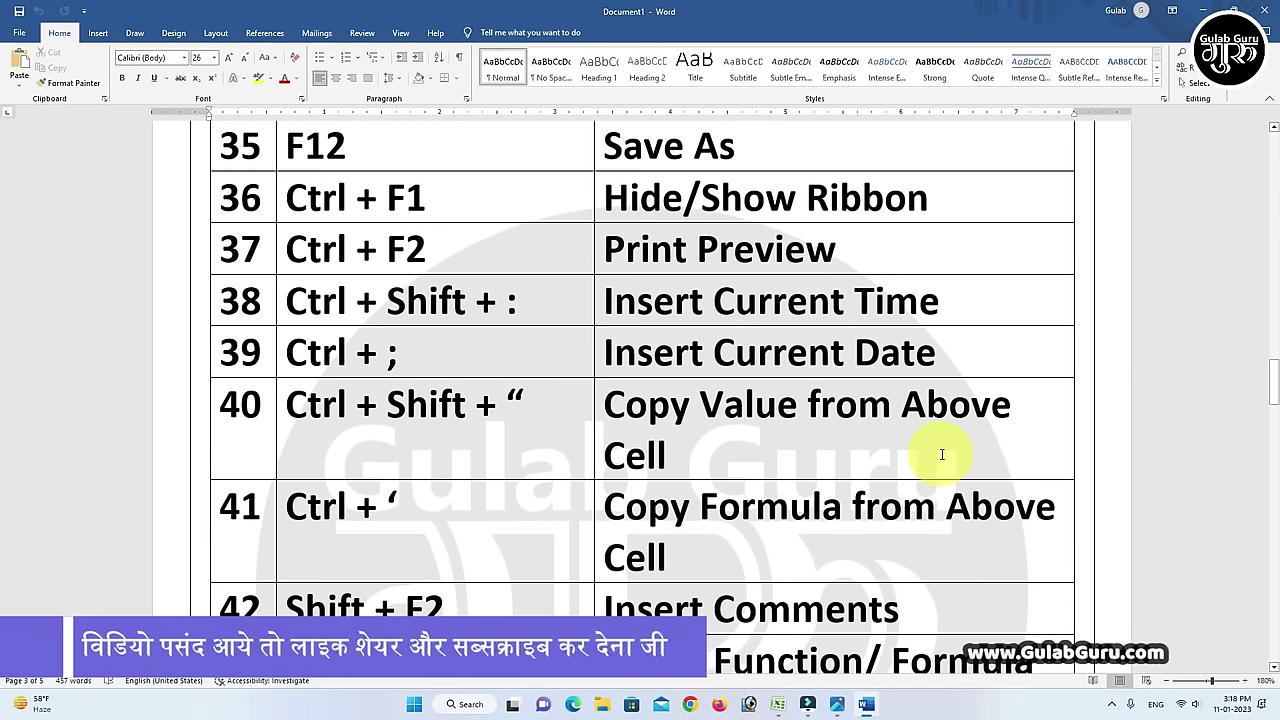
# Scroll back down to the closing Telegram banner on the last page.
pyautogui.scroll(-5, 941, 455)
pyautogui.moveTo(1273, 415)
pyautogui.mouseDown()
pyautogui.moveTo(1269, 140)
pyautogui.moveTo(1257, 623)
pyautogui.moveTo(1257, 528)
pyautogui.mouseUp()
pyautogui.scroll(-3, 1257, 528)
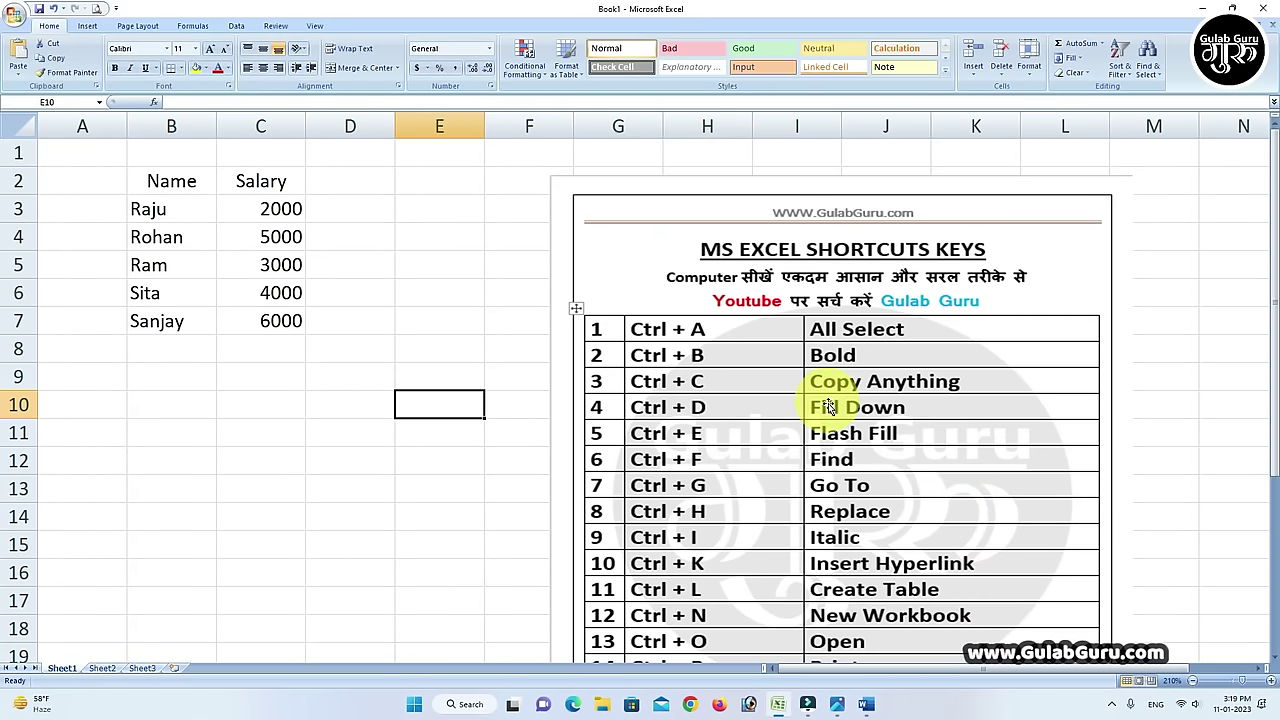
# Nudge the shortcut-keys picture slightly higher, then deselect it by selecting cells D6 and E7.
pyautogui.moveTo(835, 410); pyautogui.dragTo(835, 373)
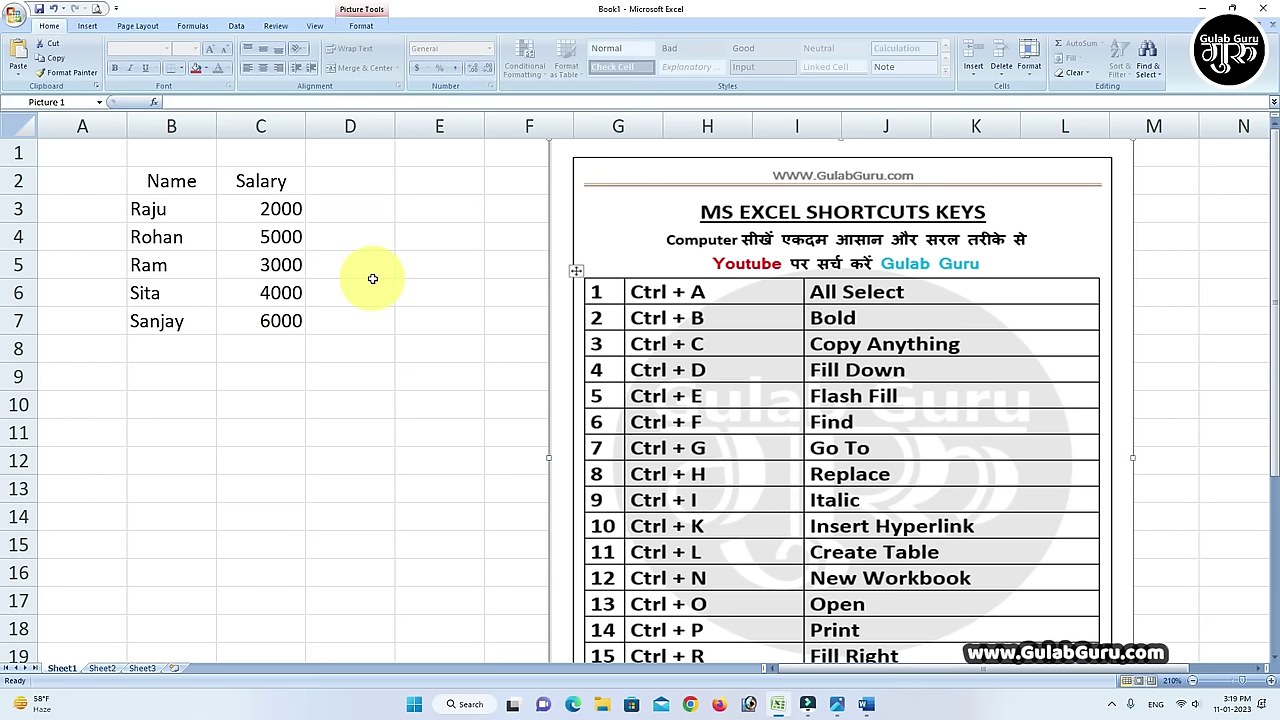
pyautogui.click(371, 281)
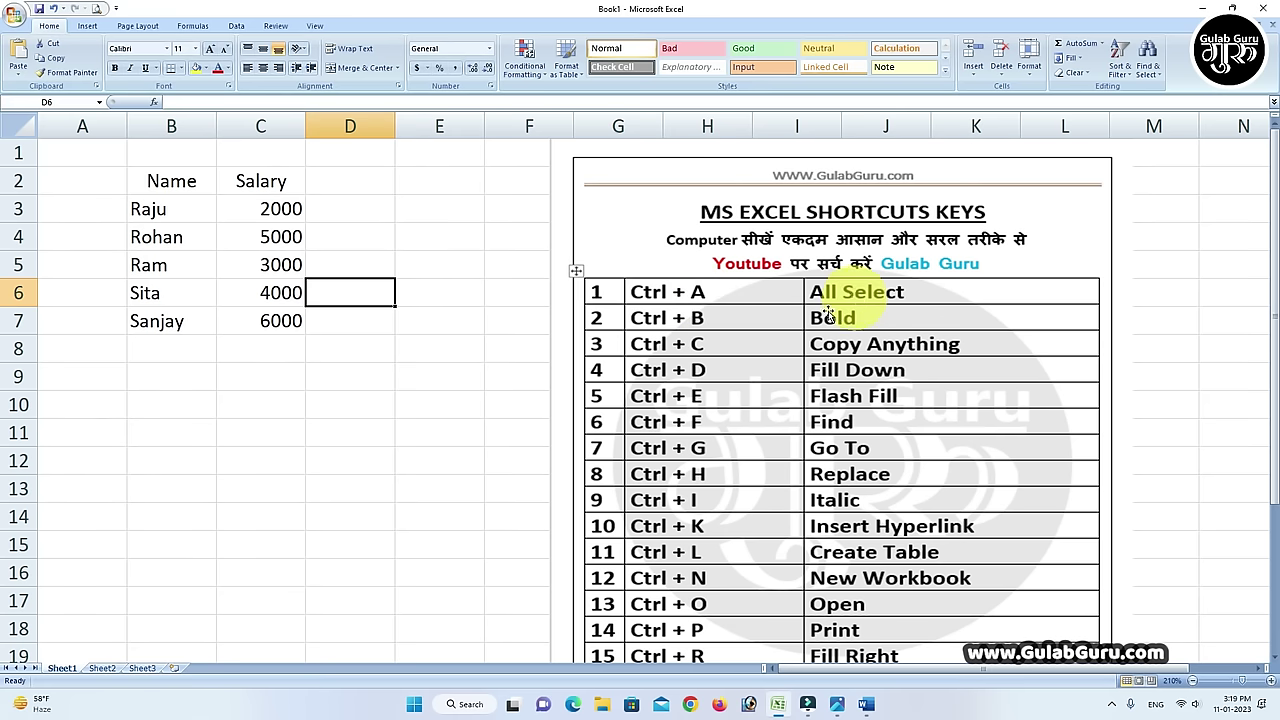
pyautogui.click(459, 314)
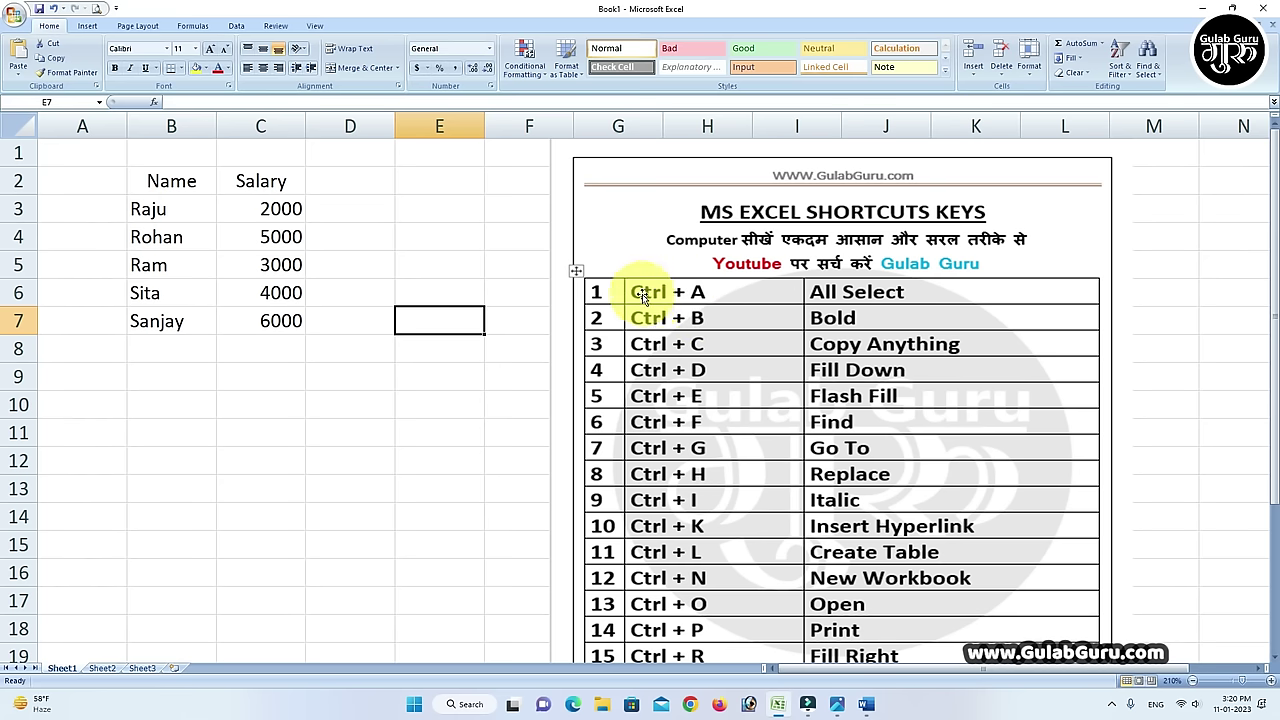
pyautogui.click(102, 668)
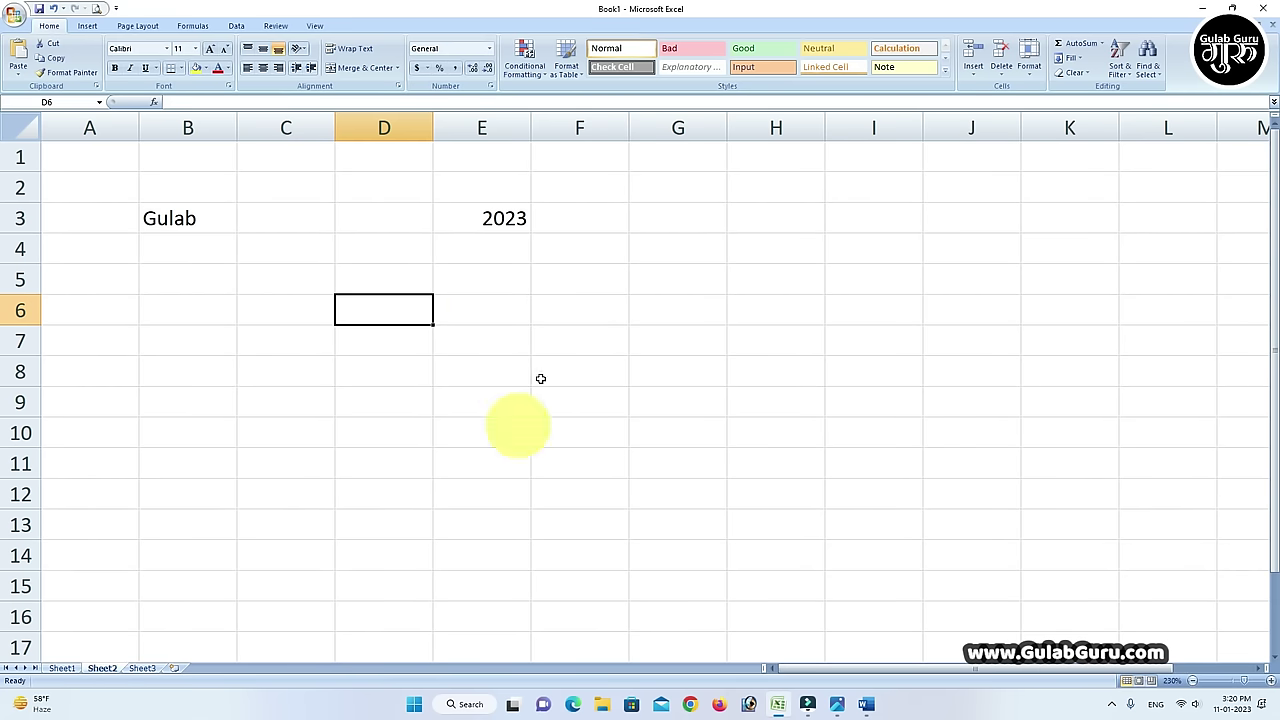
pyautogui.click(437, 278)
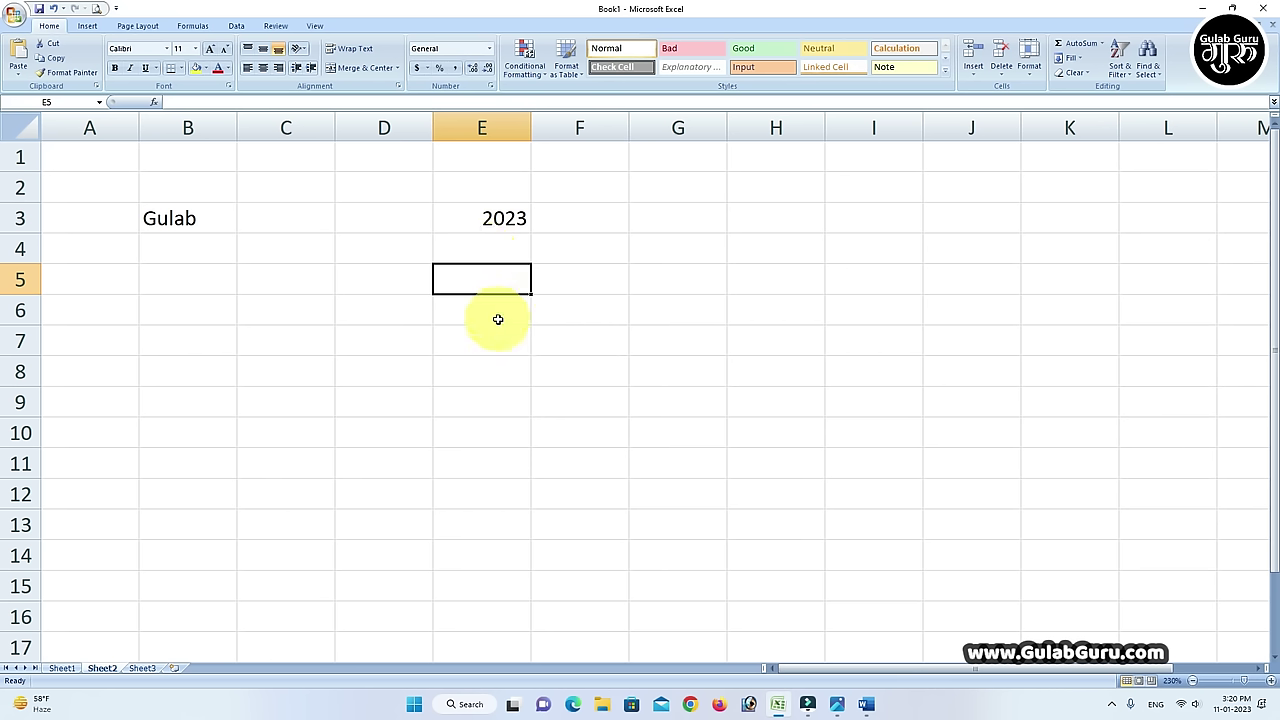
pyautogui.hotkey('ctrl', 'a')
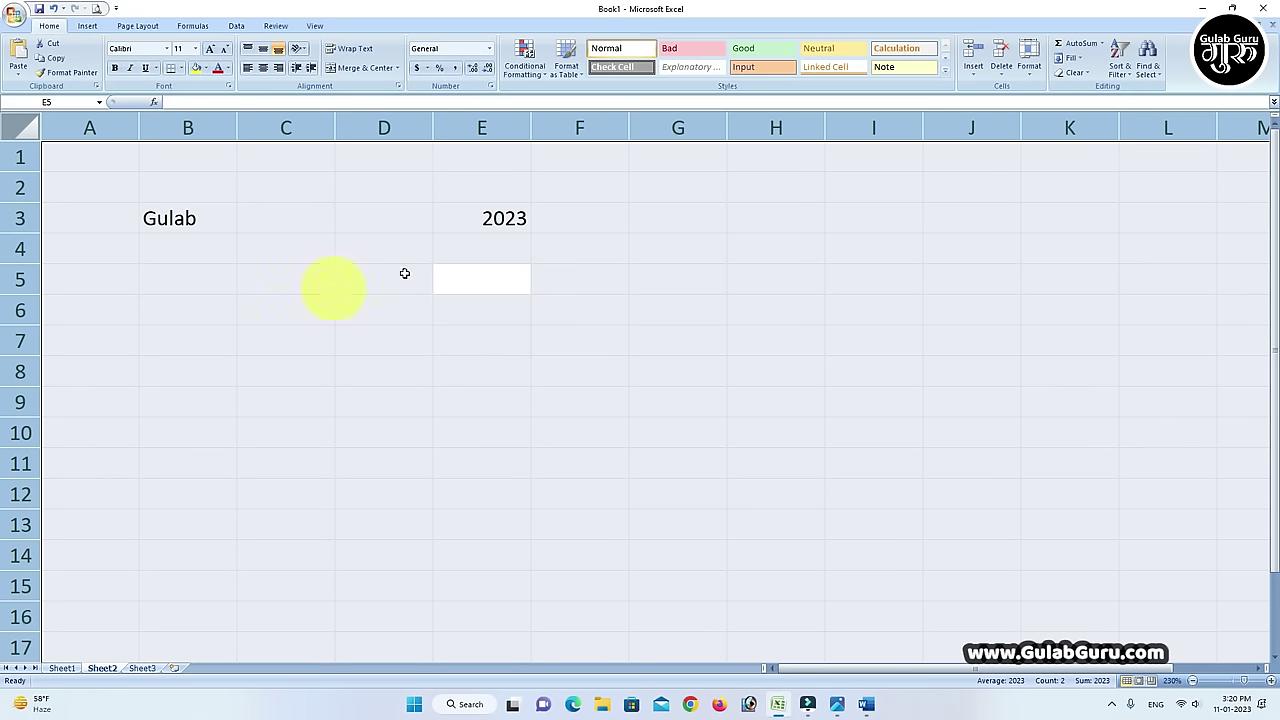
pyautogui.hotkey('ctrl', '9')
pyautogui.scroll(6, 692, 462)
pyautogui.click(403, 266)
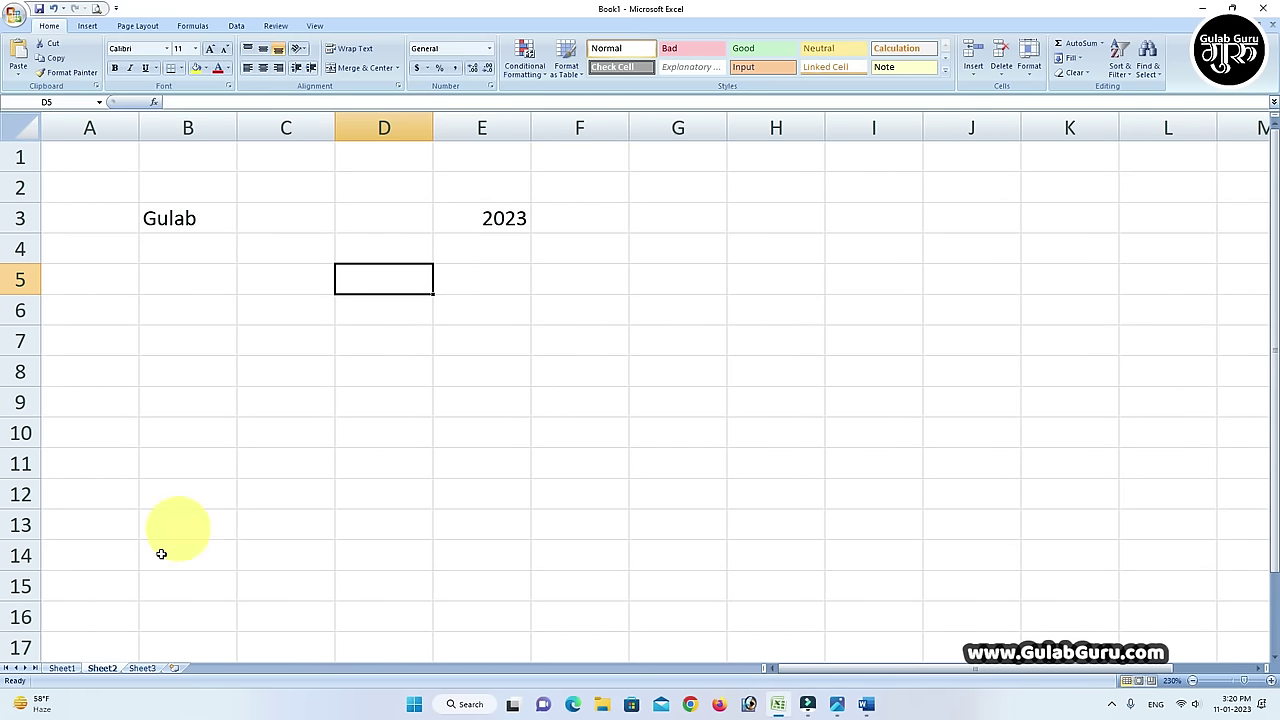
pyautogui.click(62, 668)
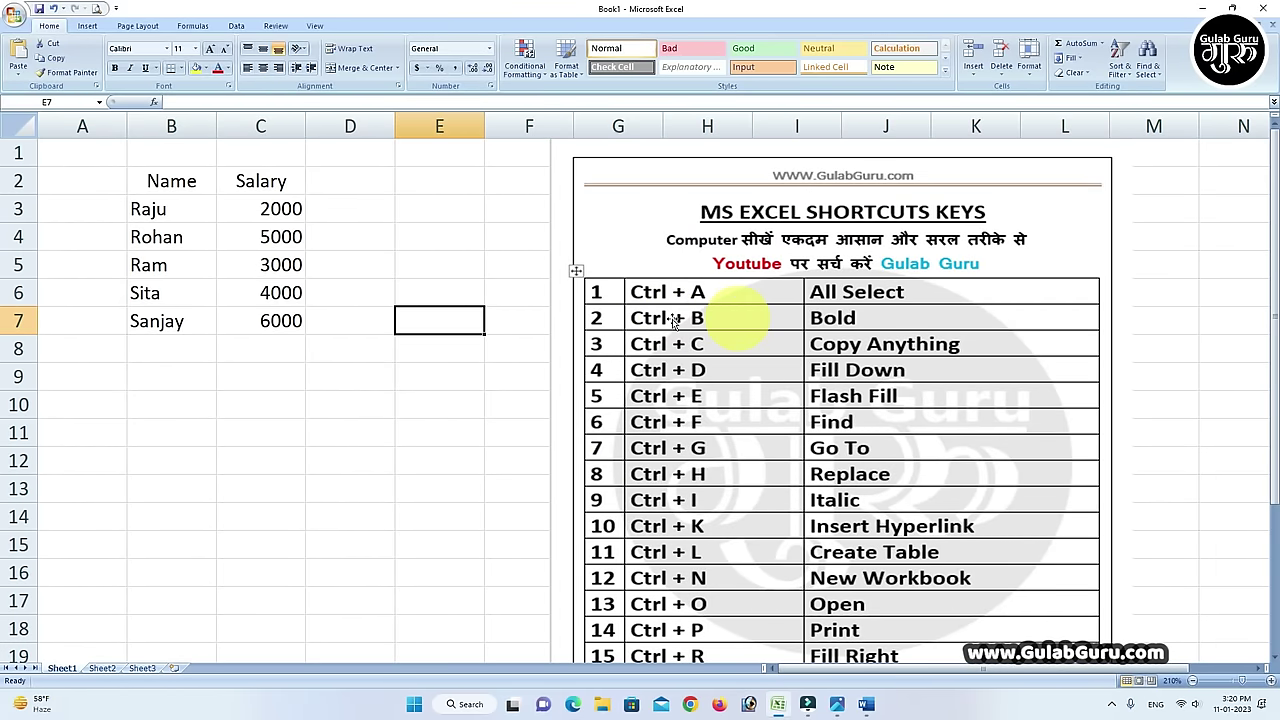
# Make Sita's 4000 salary in C6 bold with Ctrl+B.
pyautogui.click(272, 293)
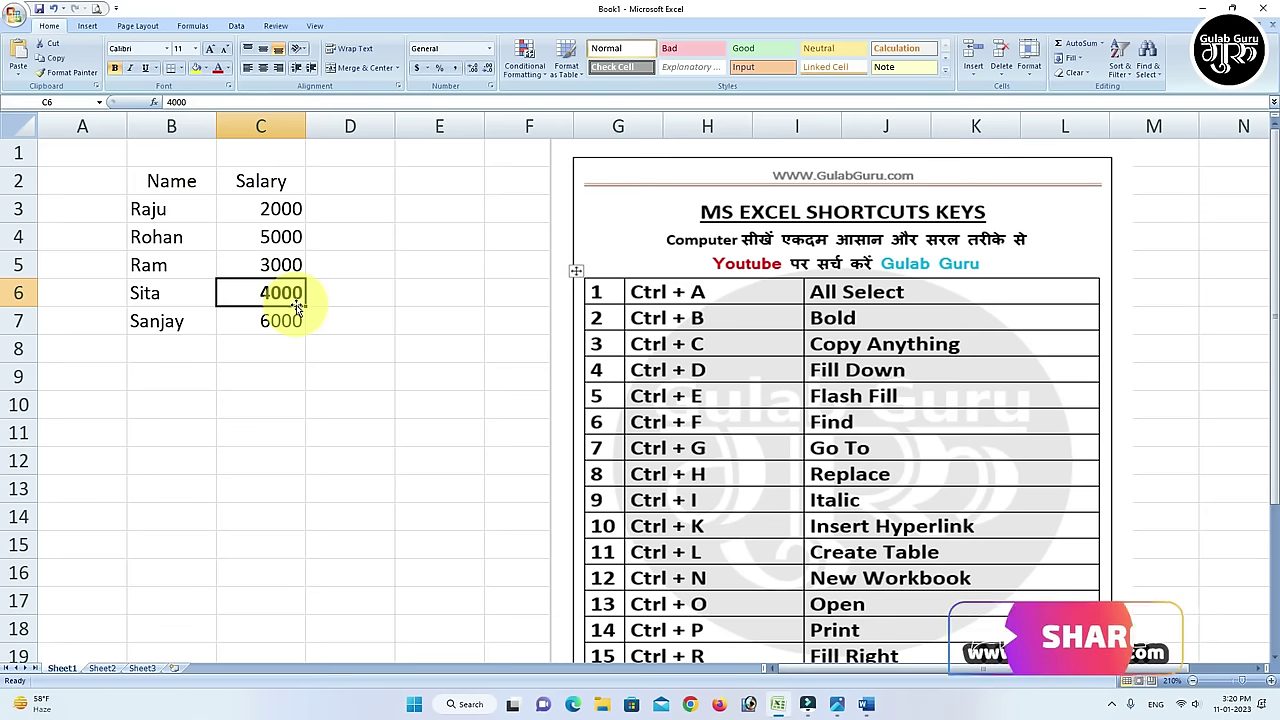
pyautogui.click(345, 297)
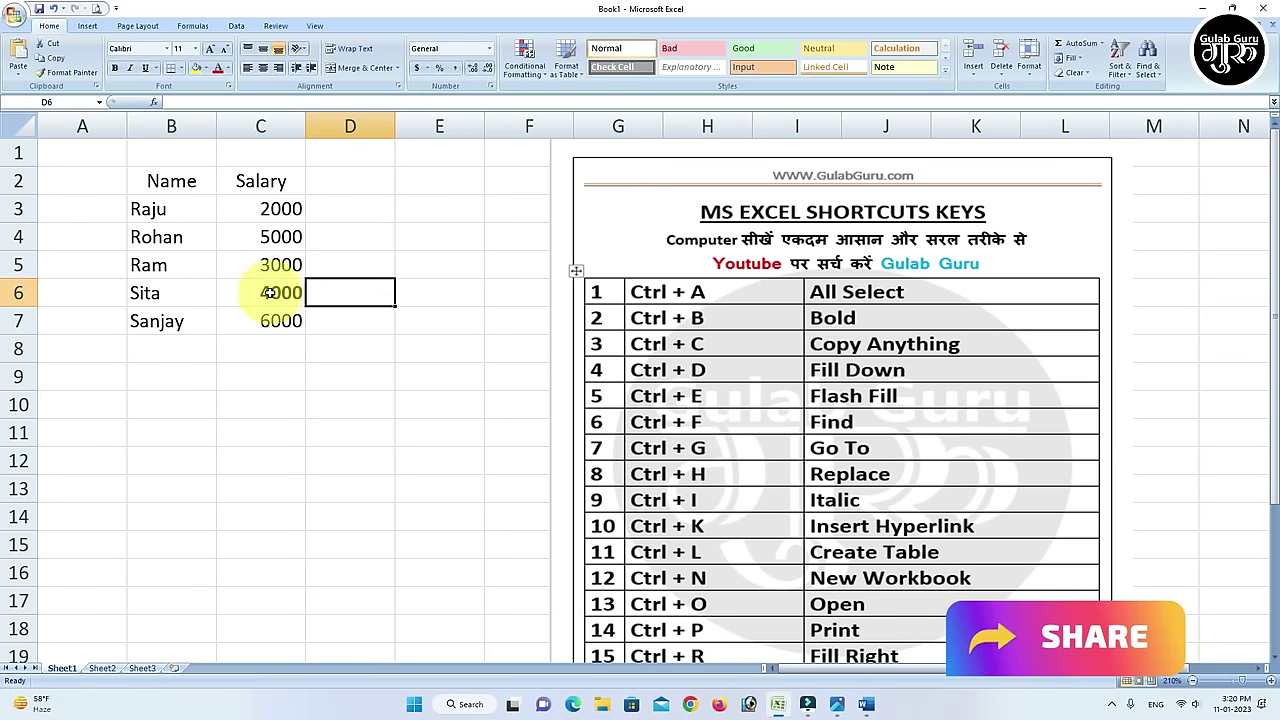
pyautogui.hotkey('ctrl', 'b')
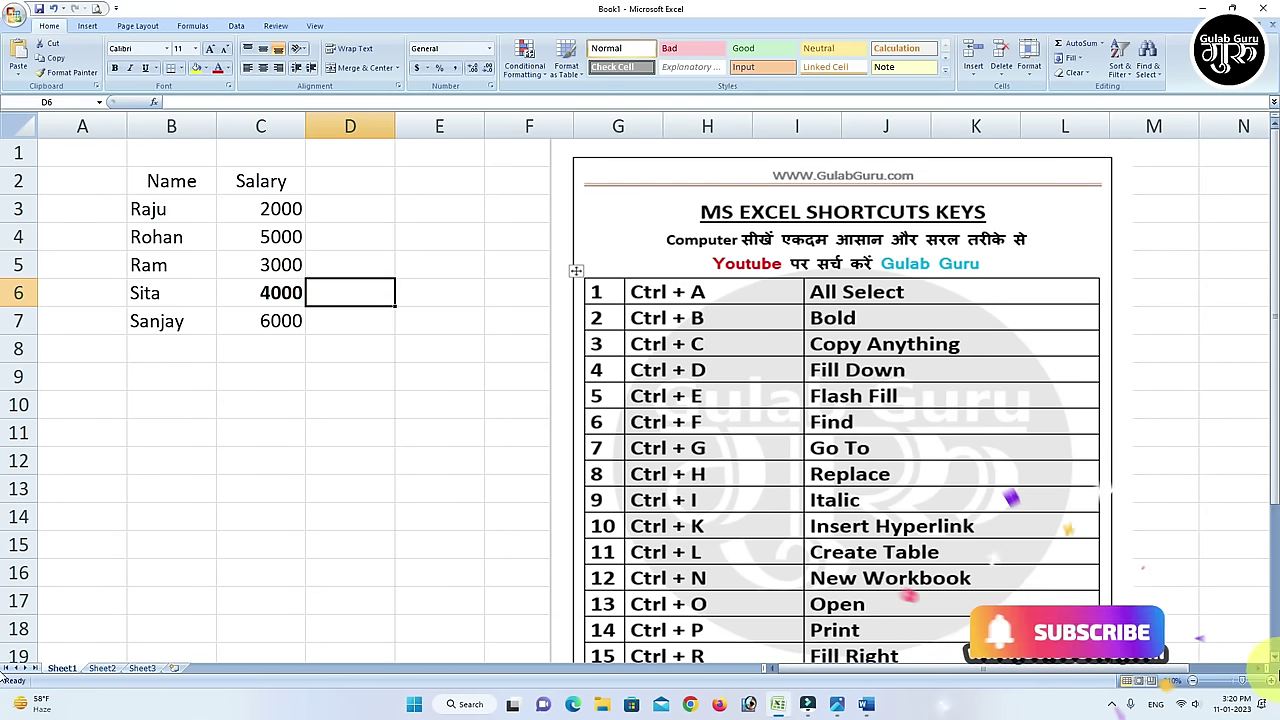
# Zoom the sheet in and move the shortcut picture left toward the table.
pyautogui.click(1270, 682)
pyautogui.click(1270, 682)
pyautogui.click(1271, 682)
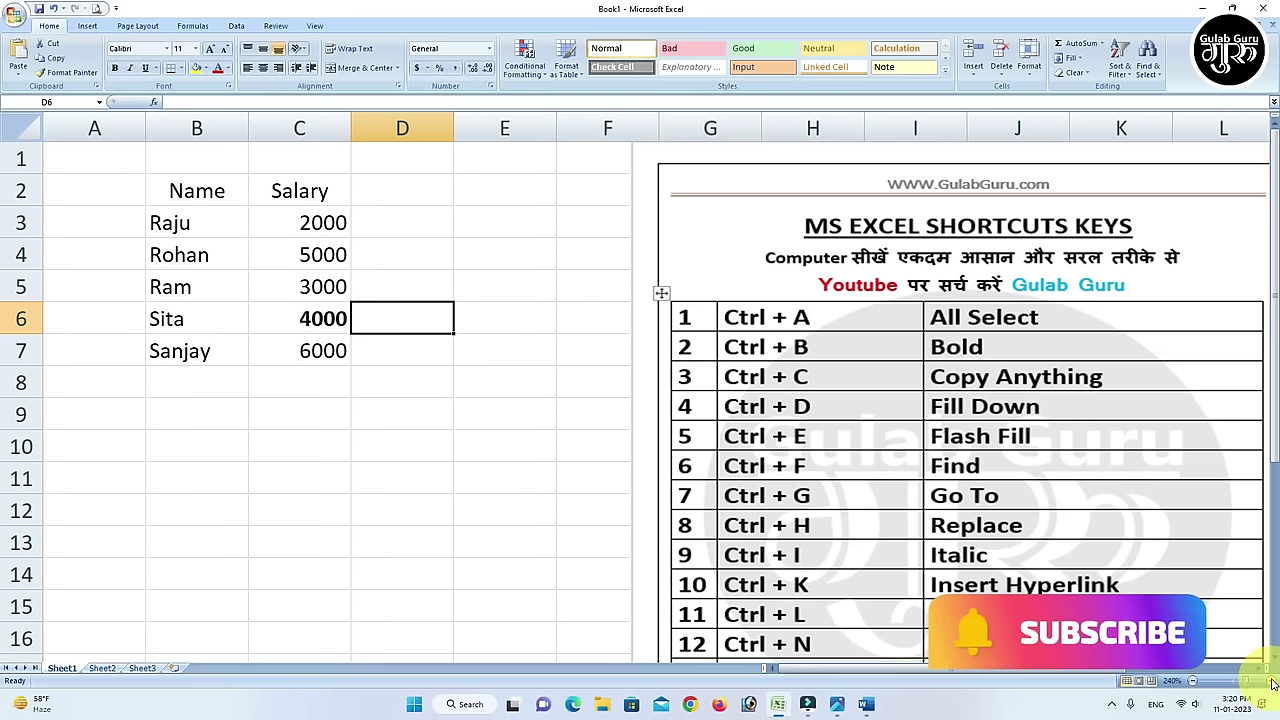
pyautogui.moveTo(1003, 420); pyautogui.dragTo(845, 420)
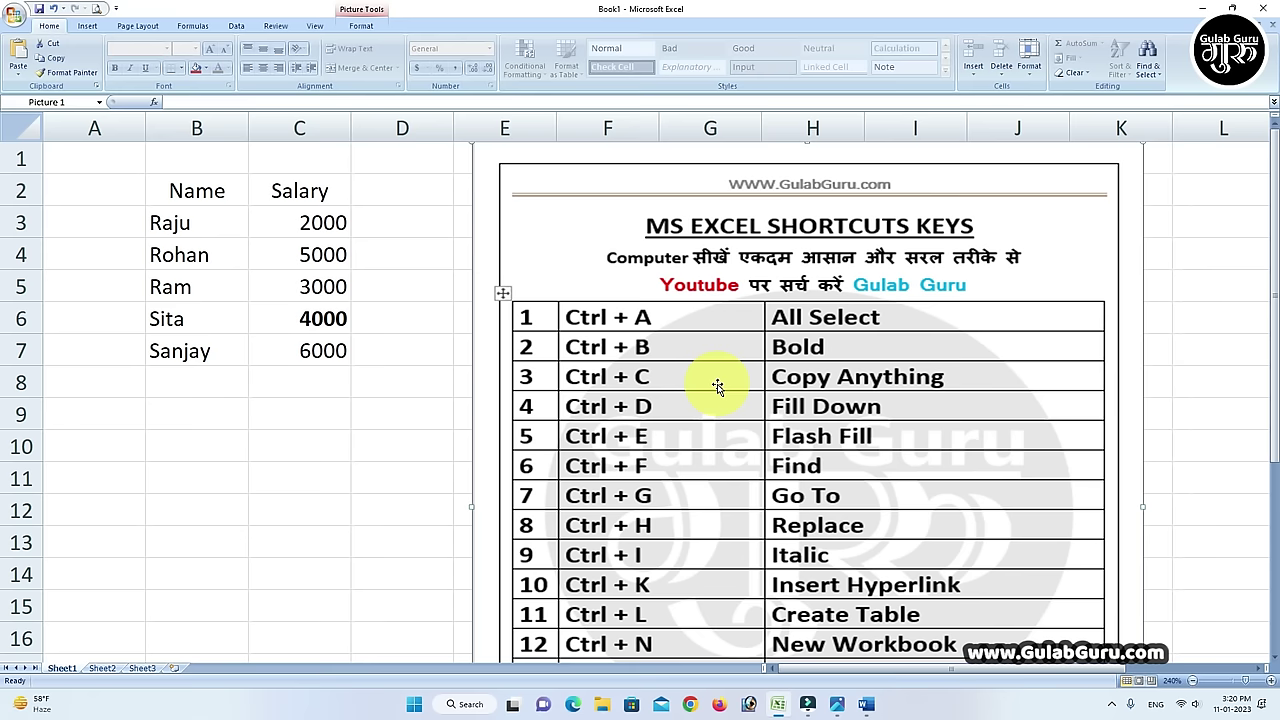
pyautogui.click(296, 386)
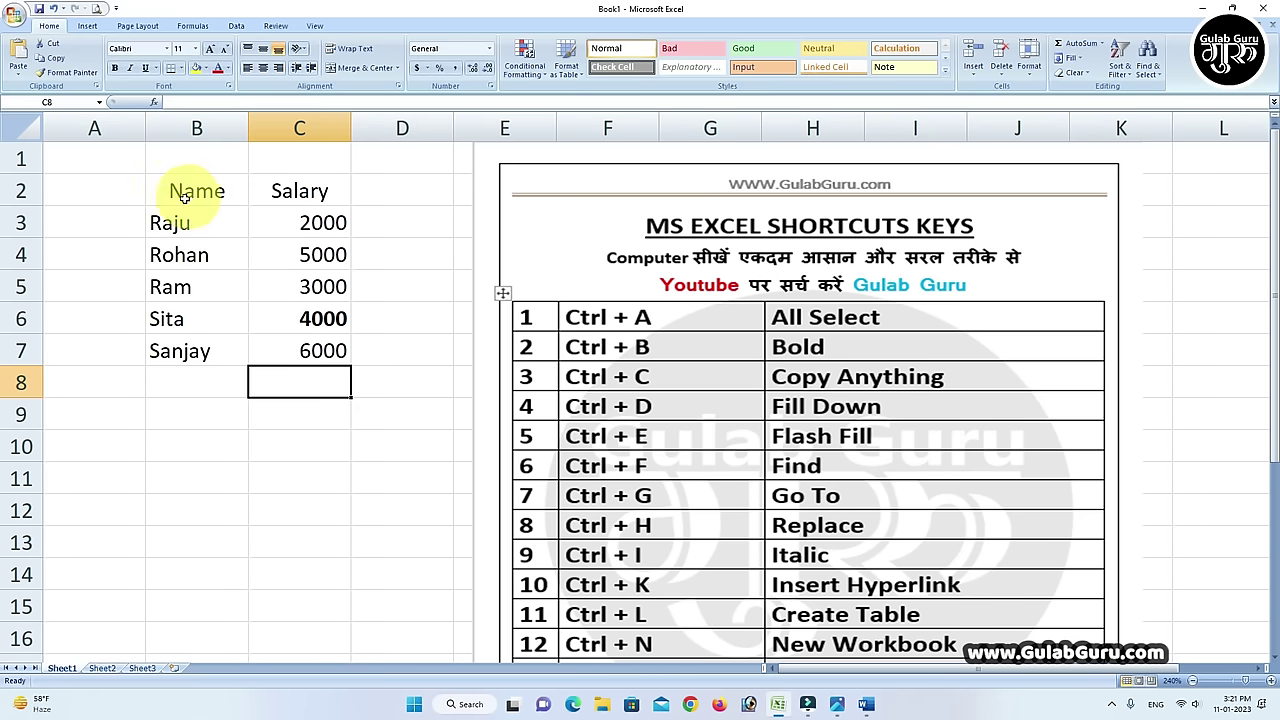
# Copy the Name–Salary table B2:C7 and paste it at B9 below the original.
pyautogui.moveTo(177, 198); pyautogui.dragTo(293, 347)
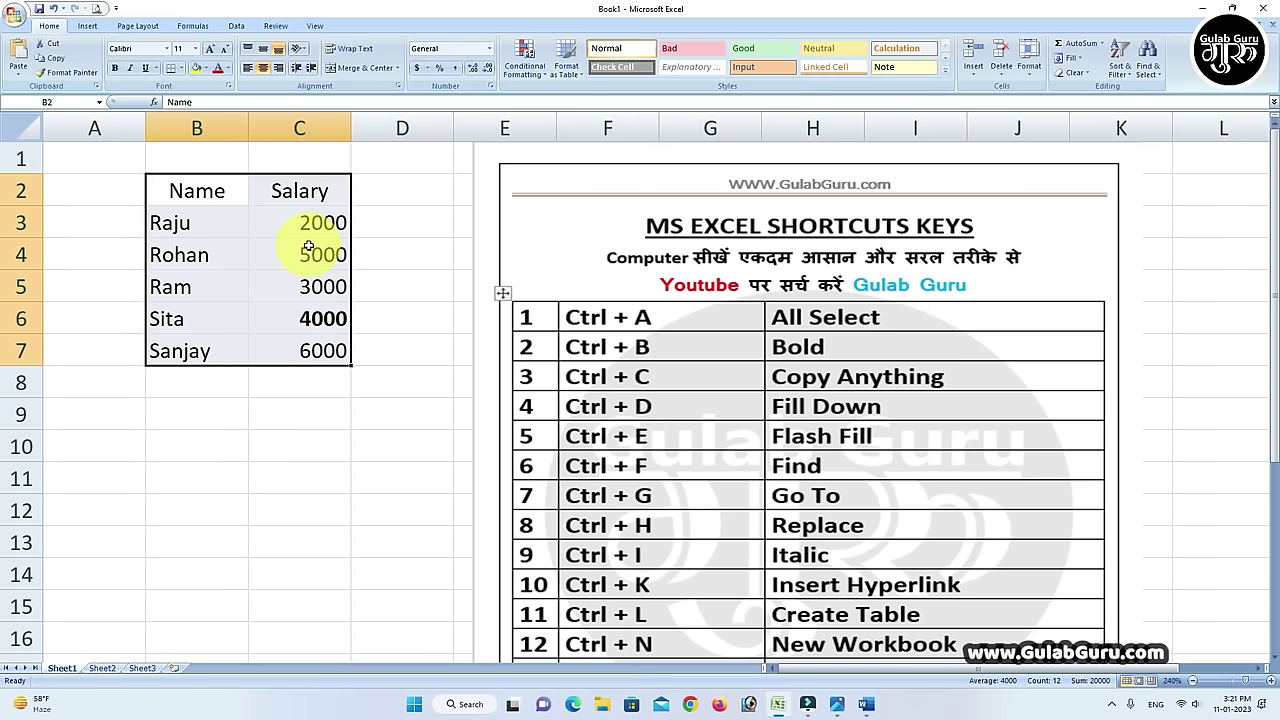
pyautogui.hotkey('ctrl', 'c')
pyautogui.click(172, 414)
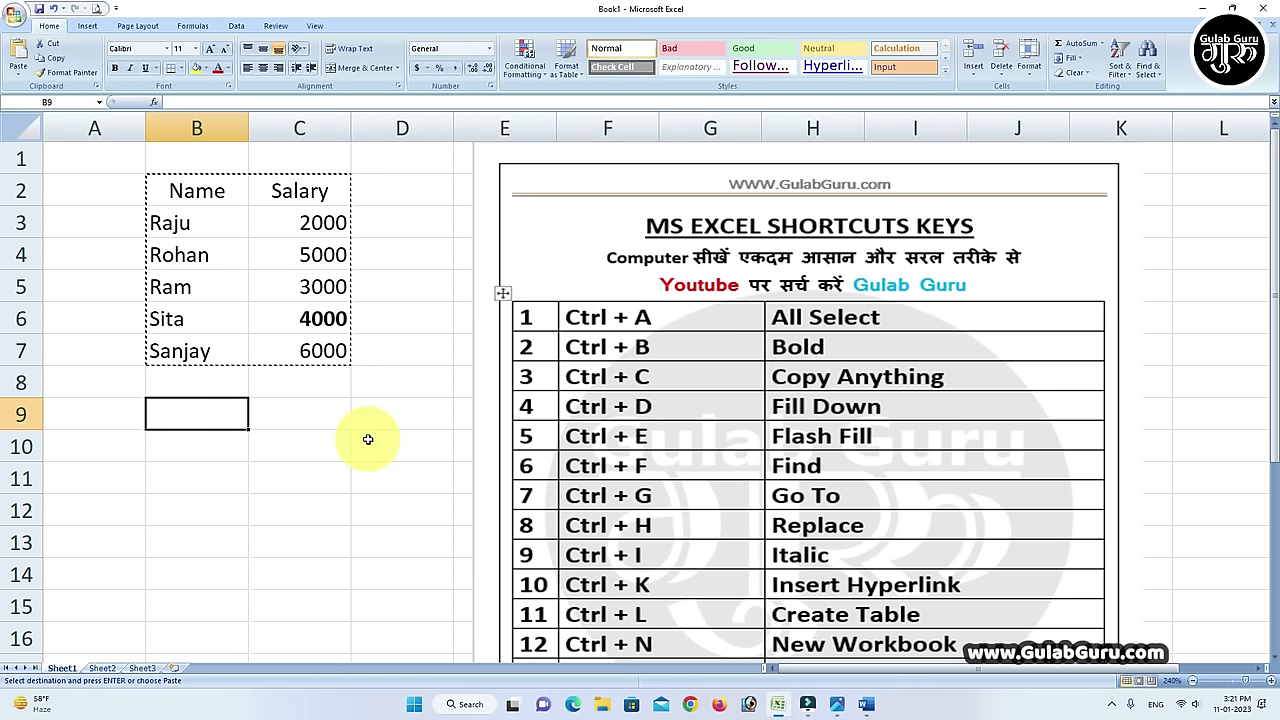
pyautogui.hotkey('ctrl', 'v')
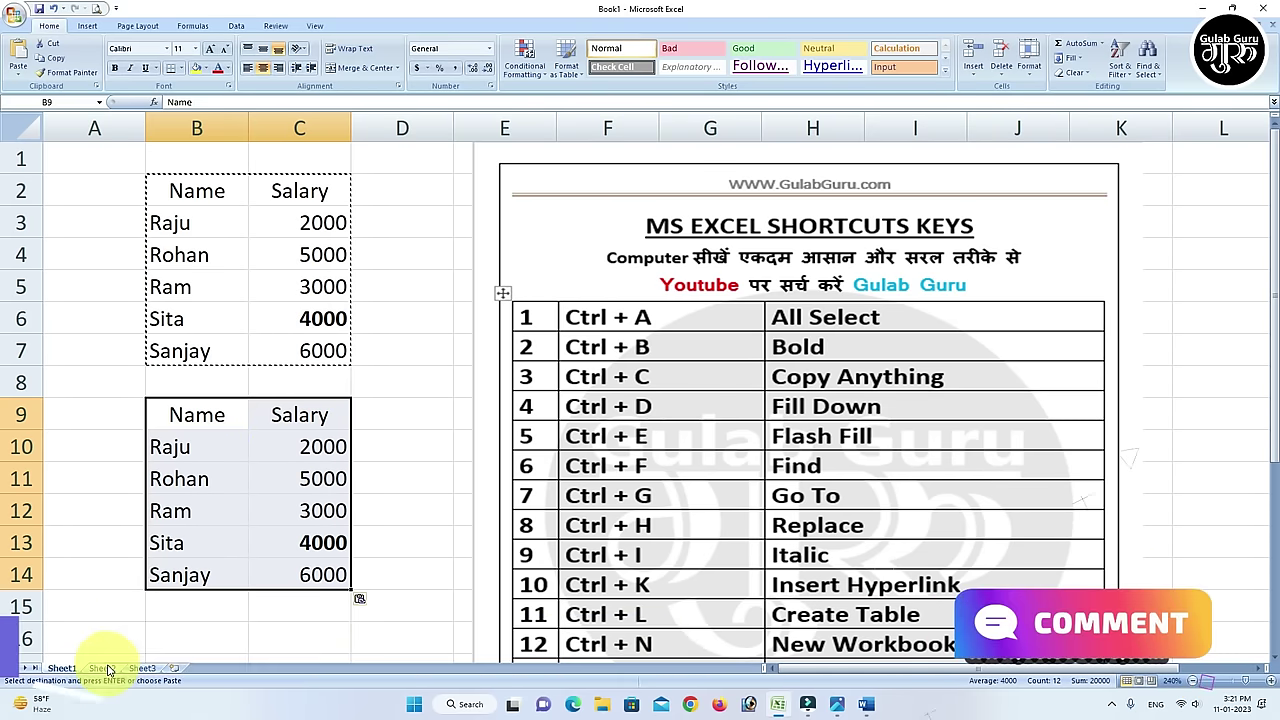
pyautogui.click(104, 668)
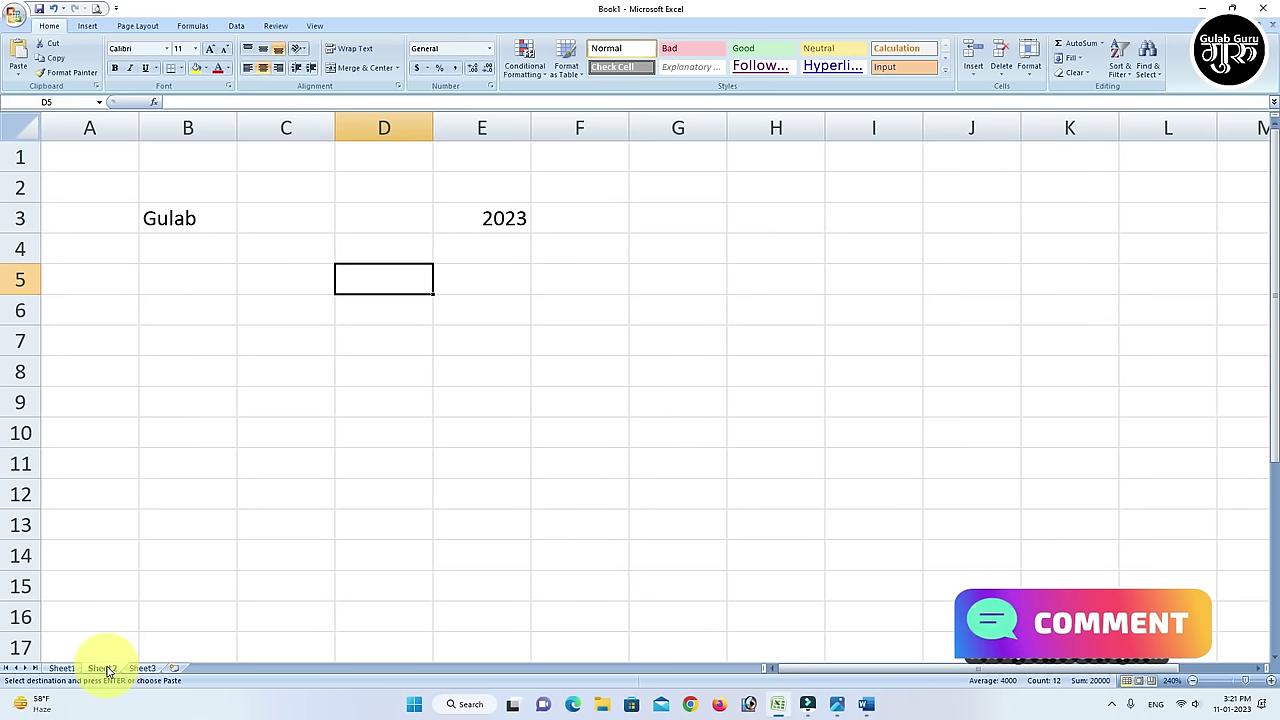
# Paste the copied Name–Salary table at C4 on Sheet2, check Sheet1, then return.
pyautogui.click(270, 298)
pyautogui.click(263, 256)
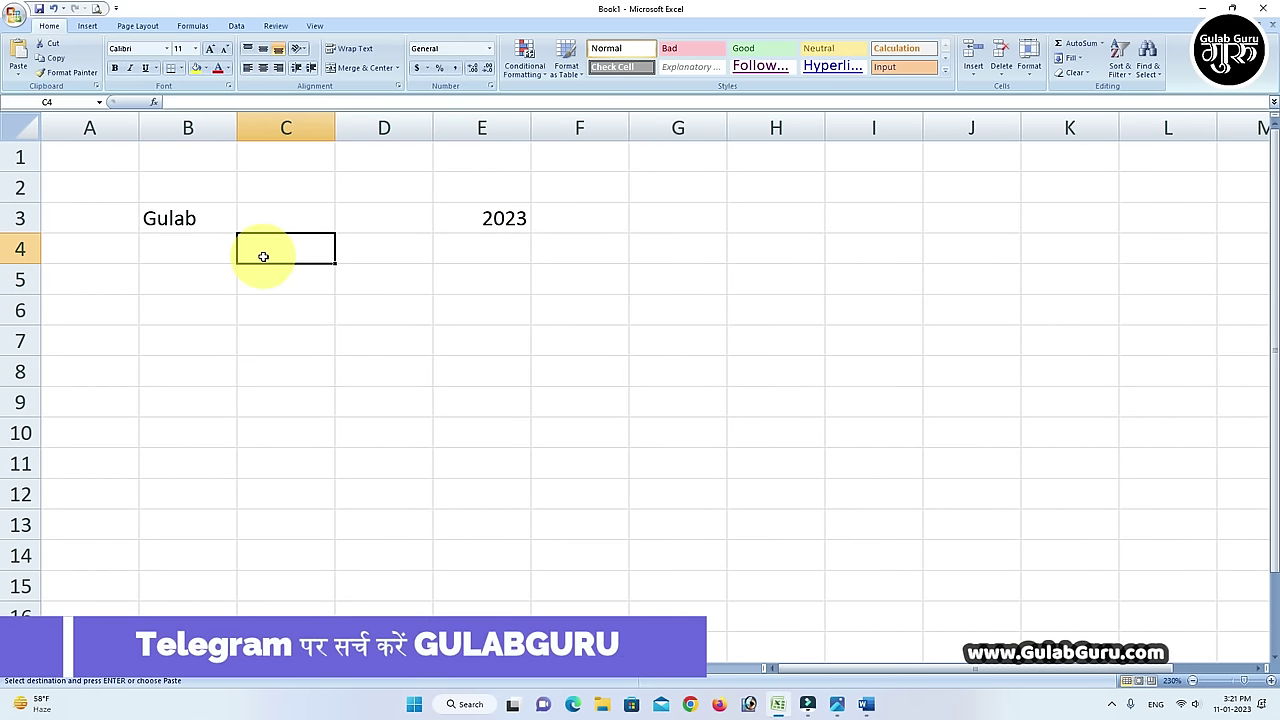
pyautogui.hotkey('ctrl', 'v')
pyautogui.click(375, 457)
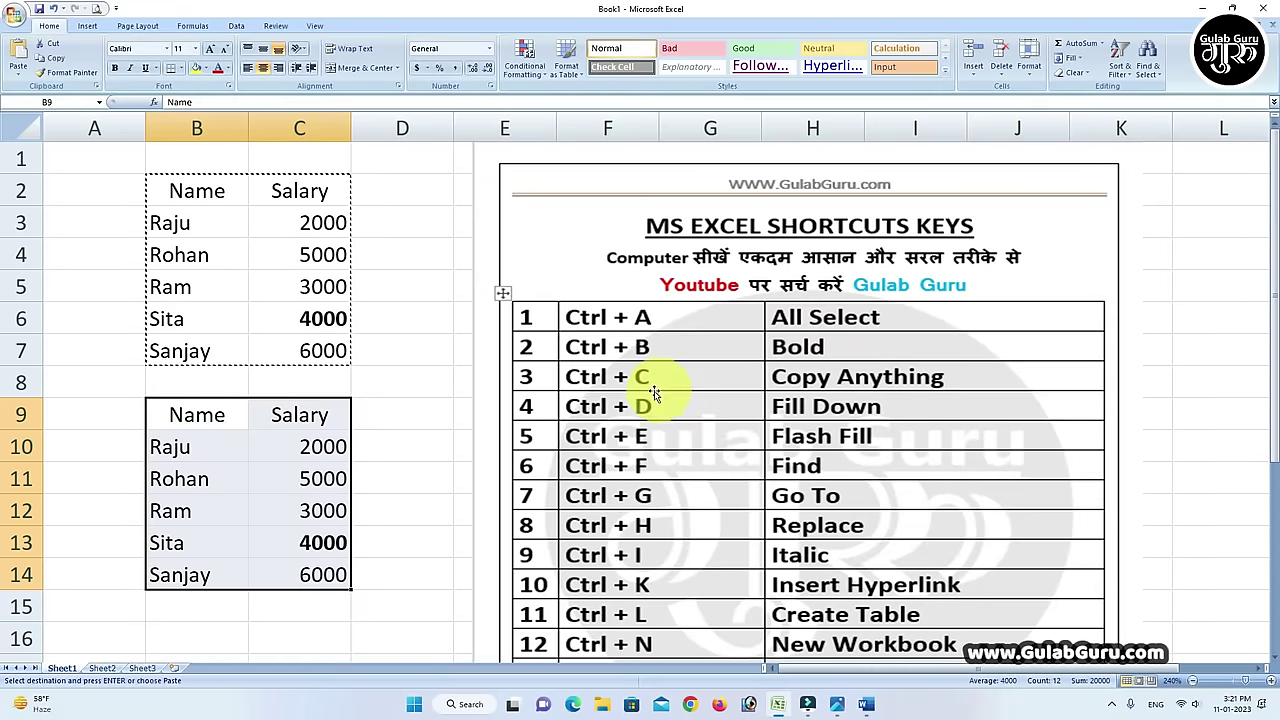
pyautogui.click(378, 330)
pyautogui.doubleClick(379, 331)
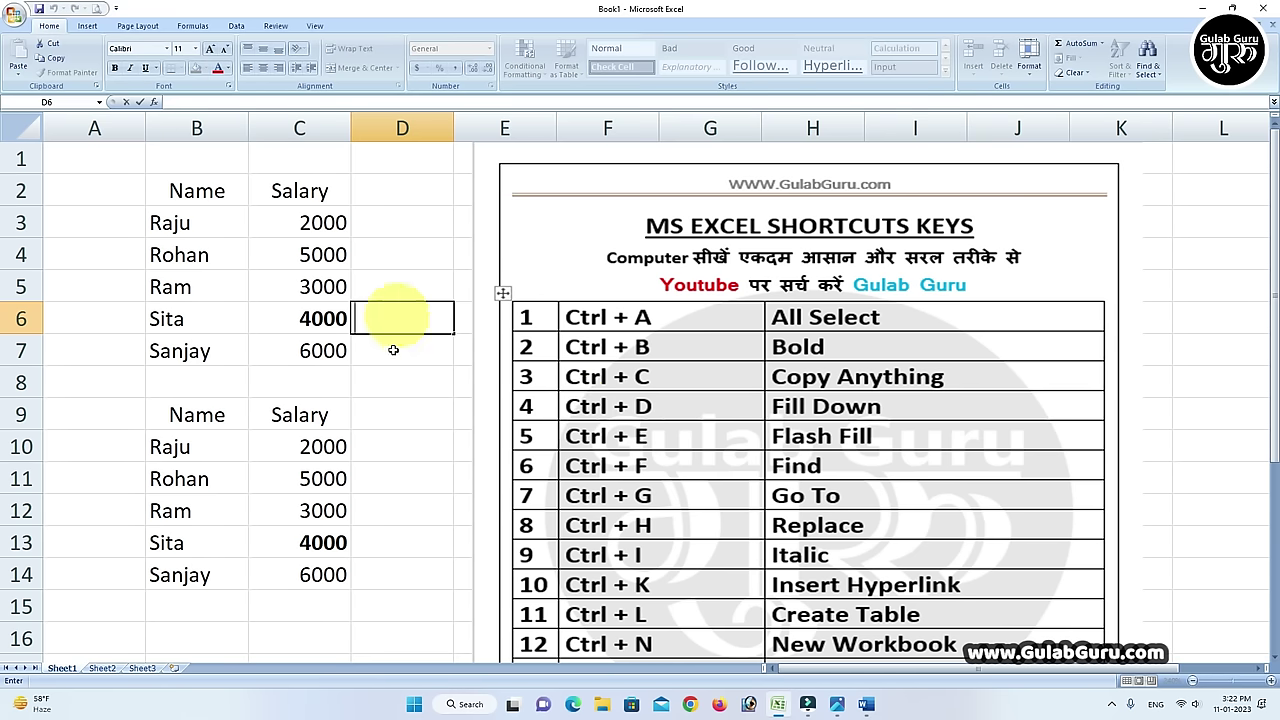
pyautogui.click(103, 669)
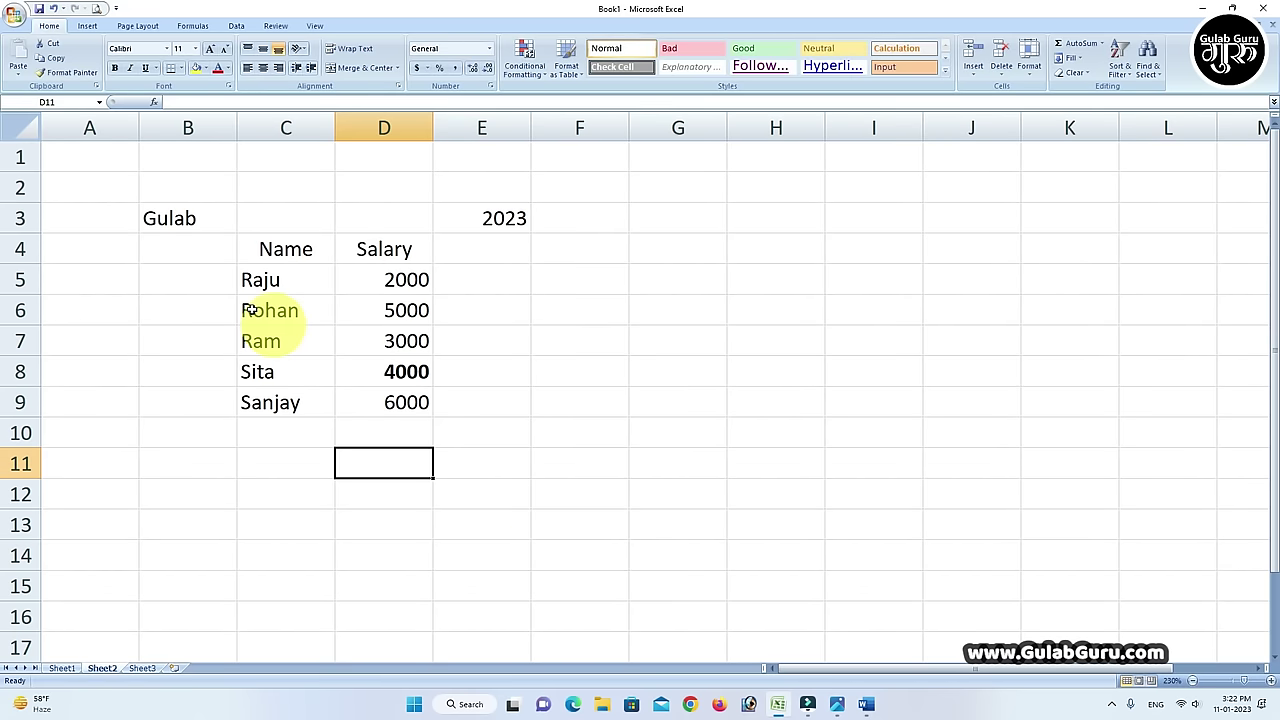
# Select B3:B13 and fill Gulab down the column with Ctrl+D.
pyautogui.click(175, 219)
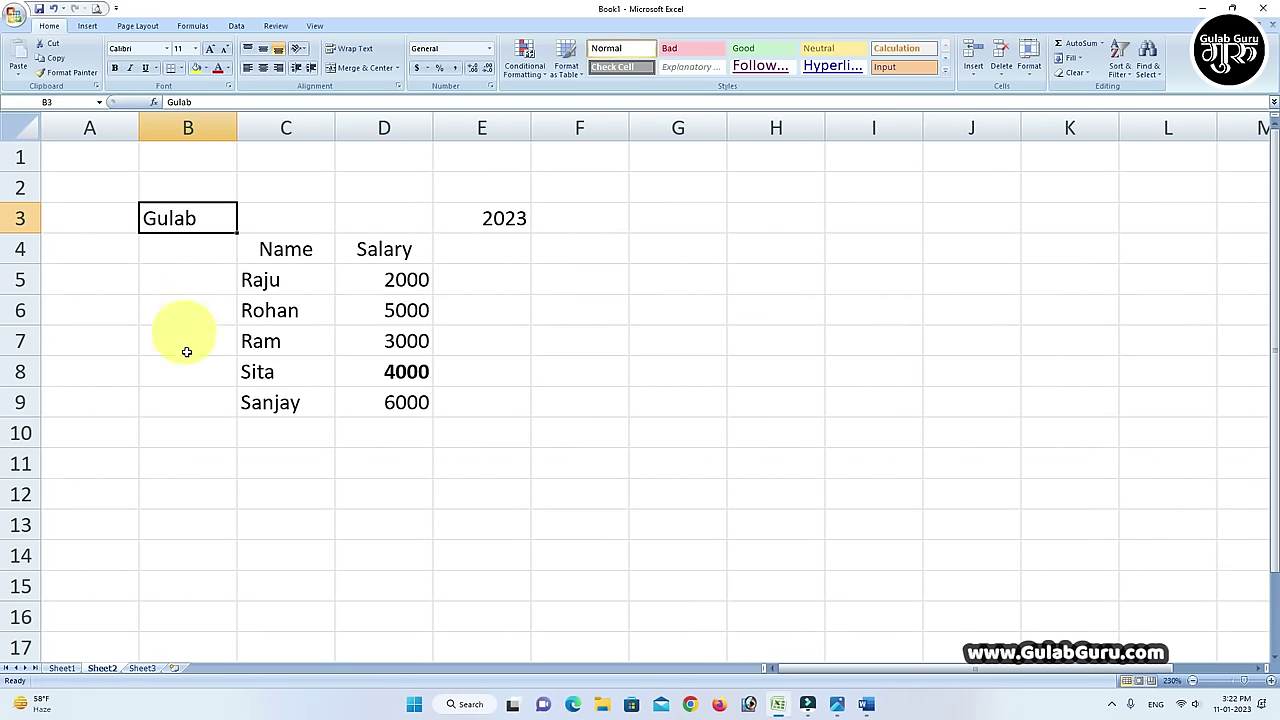
pyautogui.moveTo(191, 217)
pyautogui.mouseDown()
pyautogui.moveTo(201, 357)
pyautogui.moveTo(185, 510)
pyautogui.mouseUp()
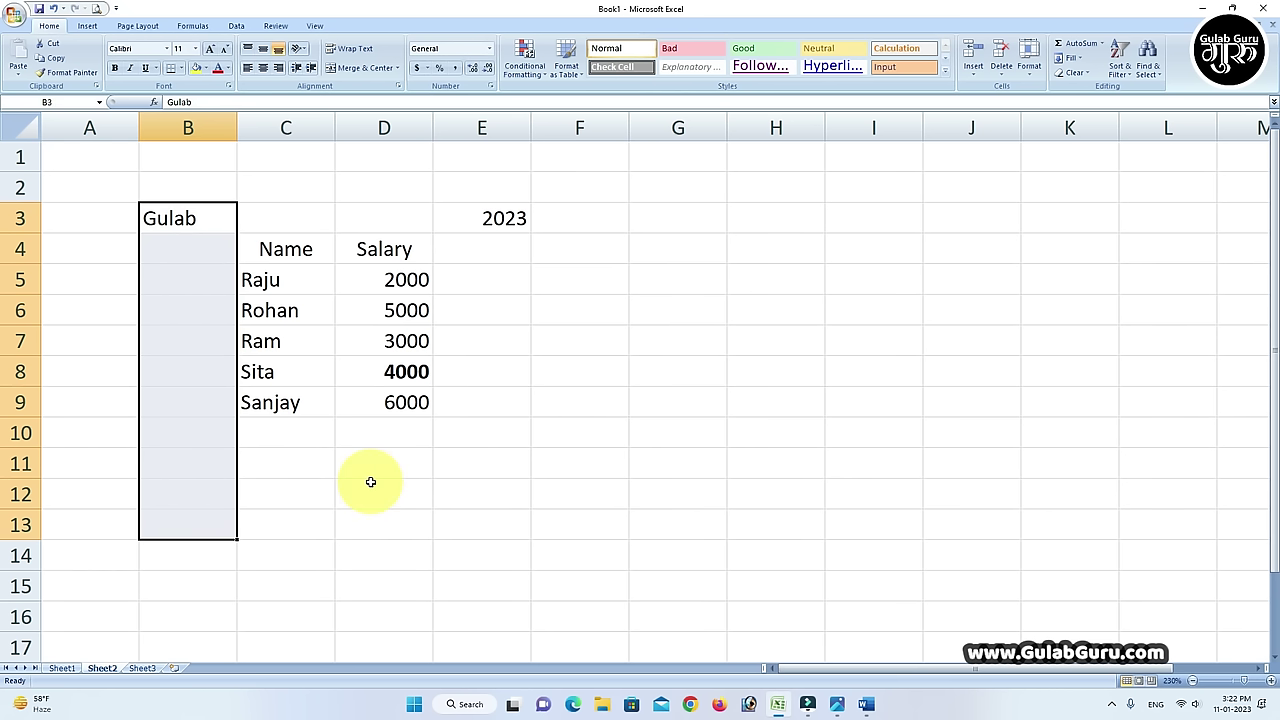
pyautogui.hotkey('ctrl', 'd')
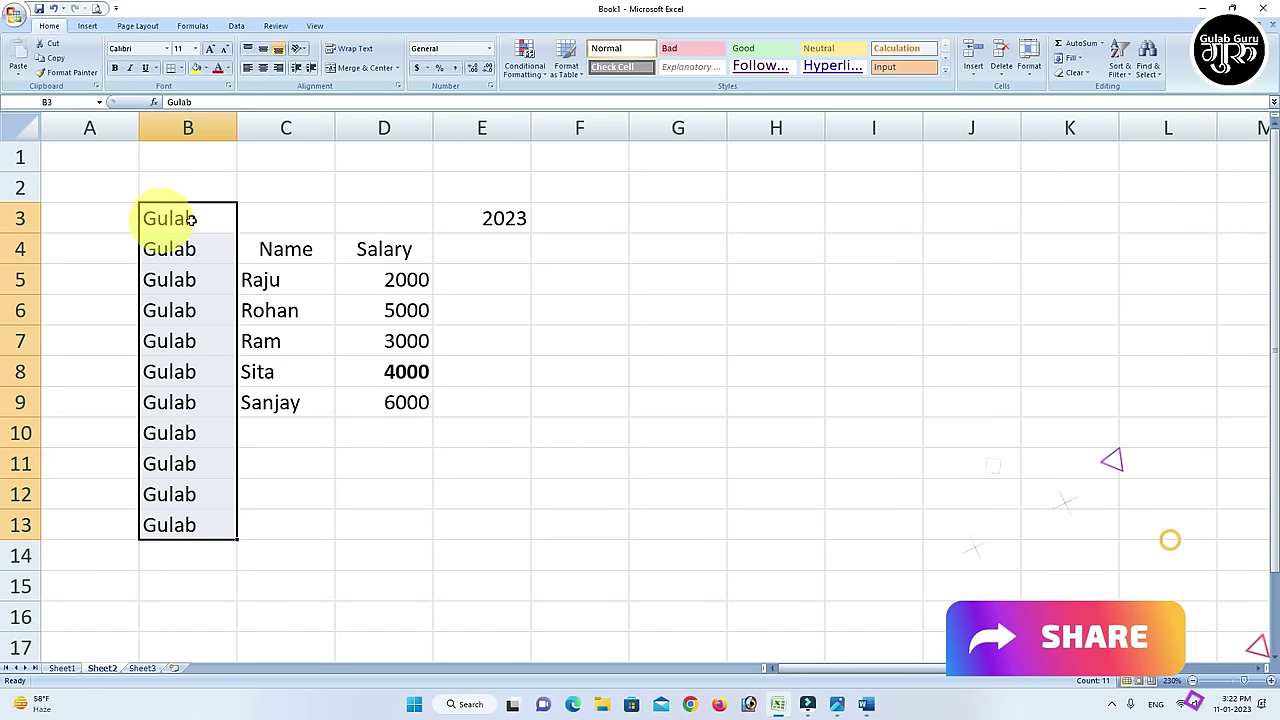
pyautogui.moveTo(512, 217); pyautogui.dragTo(517, 413)
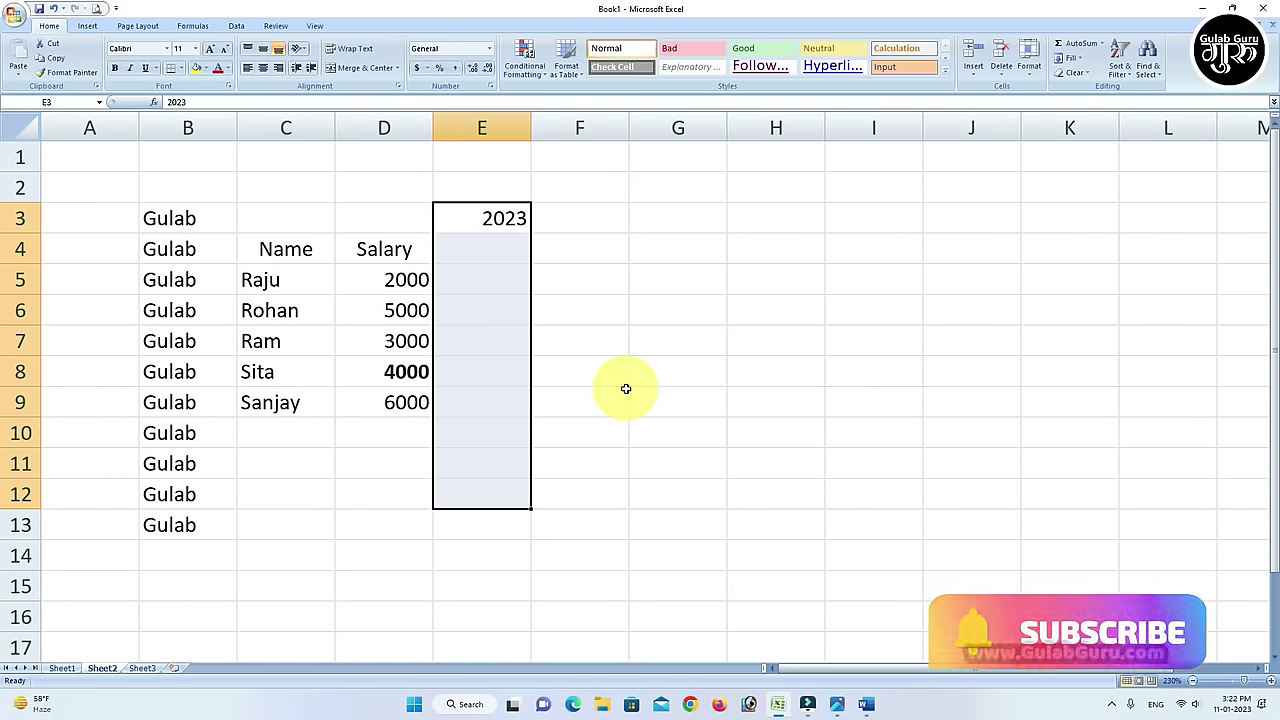
# Fill 2023 down E3:E12 with Ctrl+D.
pyautogui.hotkey('ctrl', 'd')
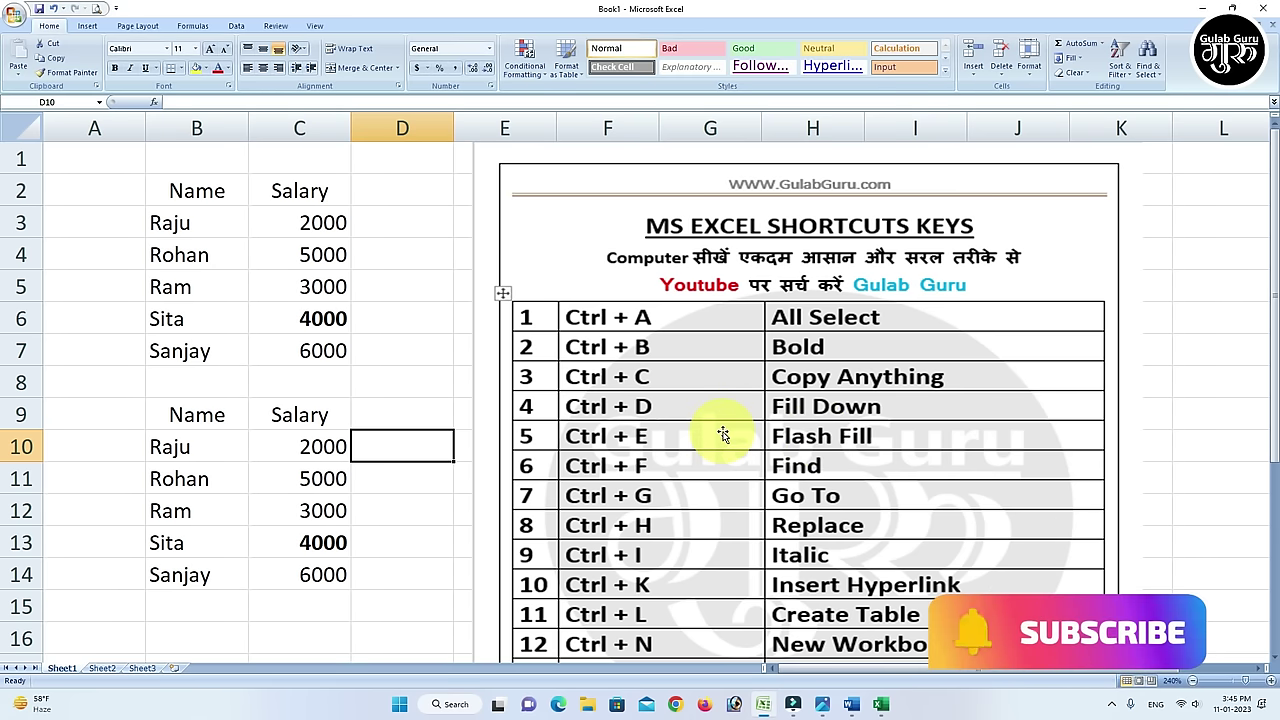
# Bring the Book2 workbook forward and select cell E4.
pyautogui.click(880, 704)
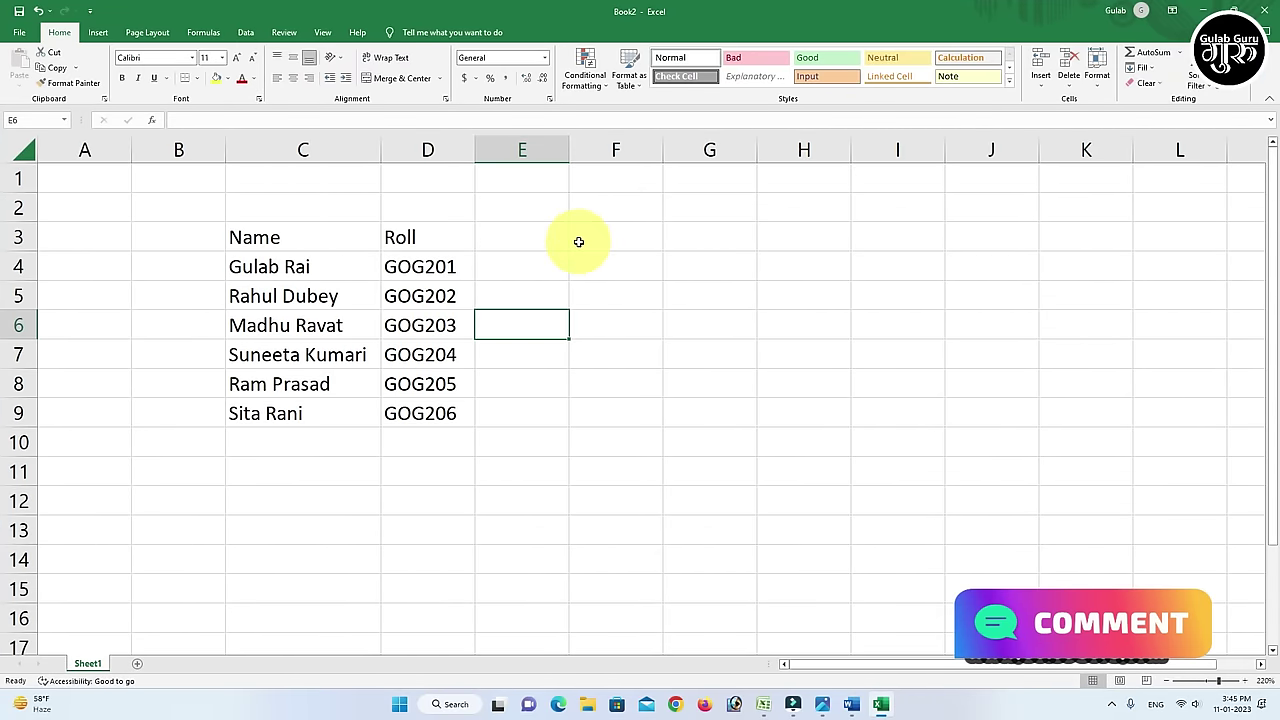
pyautogui.click(539, 269)
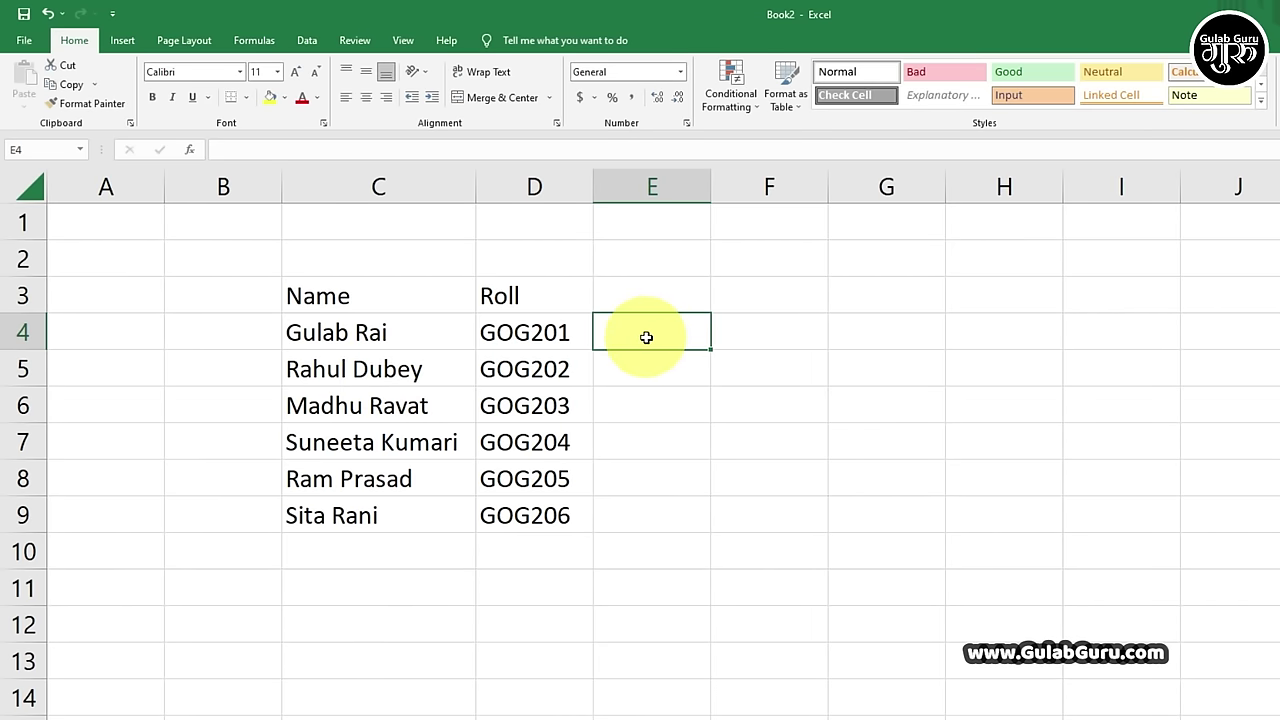
# Enter Rai in E4 and Flash Fill the remaining surnames with Ctrl+E.
pyautogui.write('Rai')
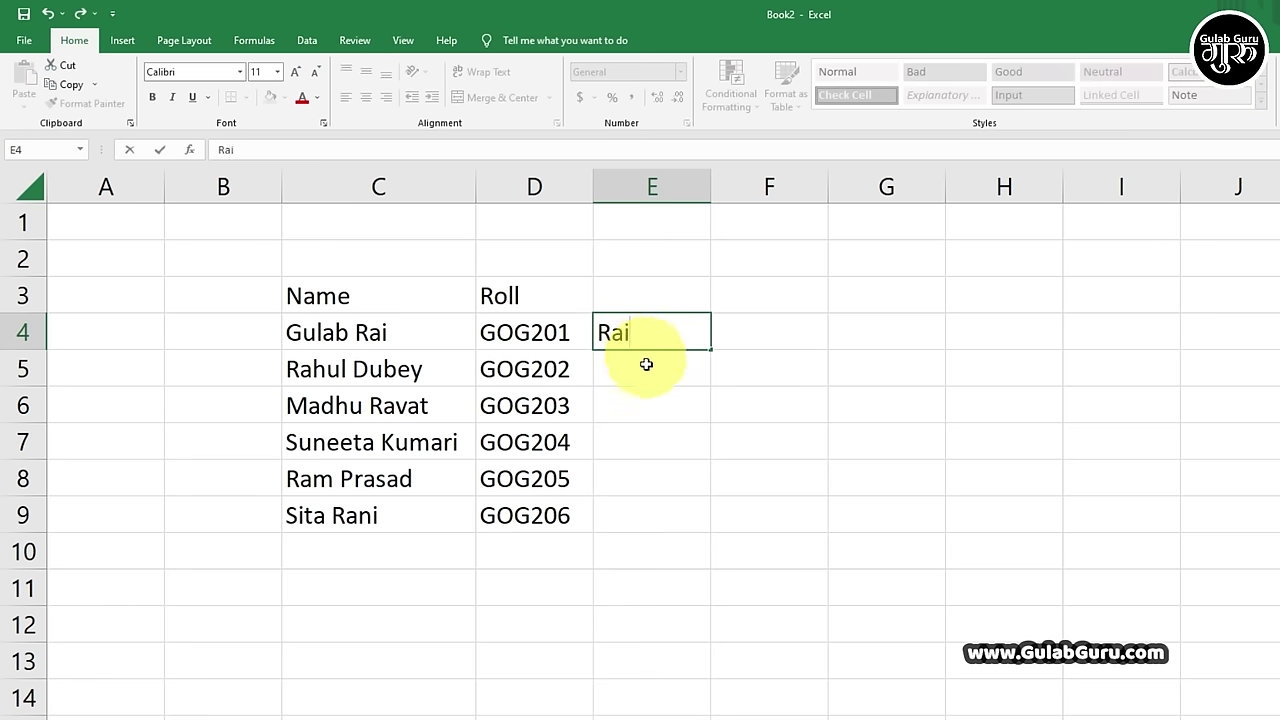
pyautogui.click(650, 366)
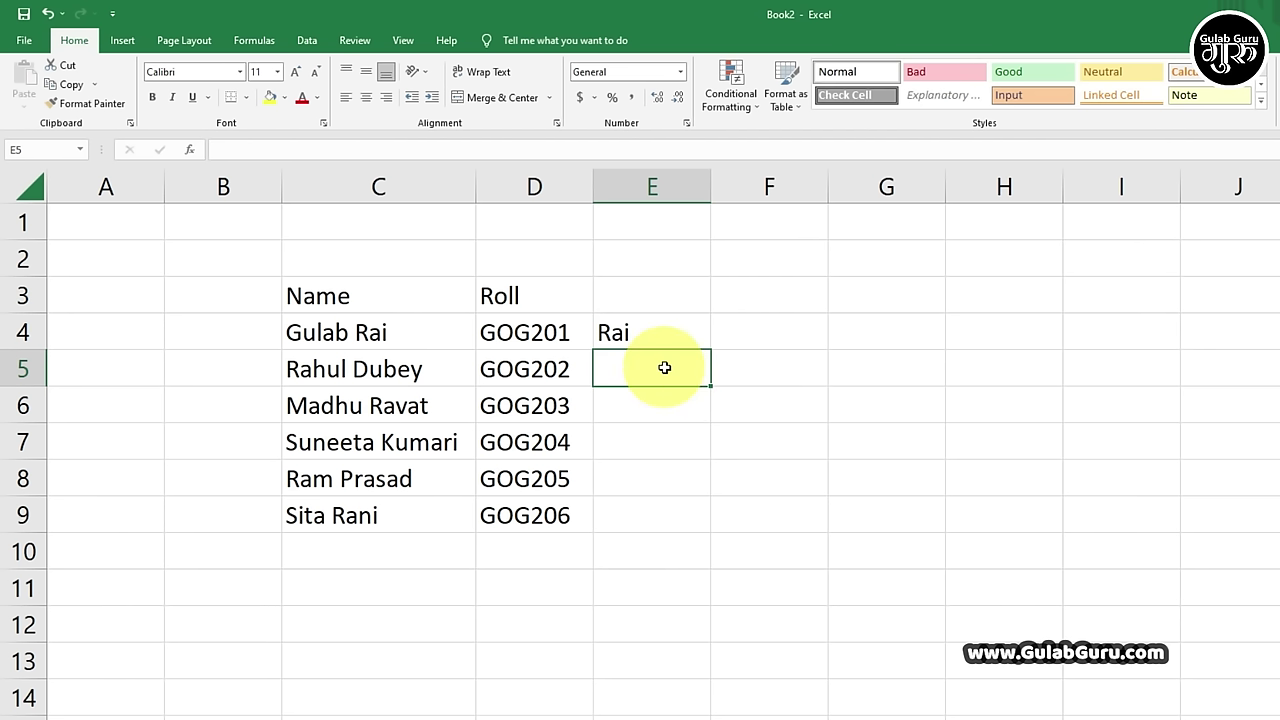
pyautogui.hotkey('ctrl', 'e')
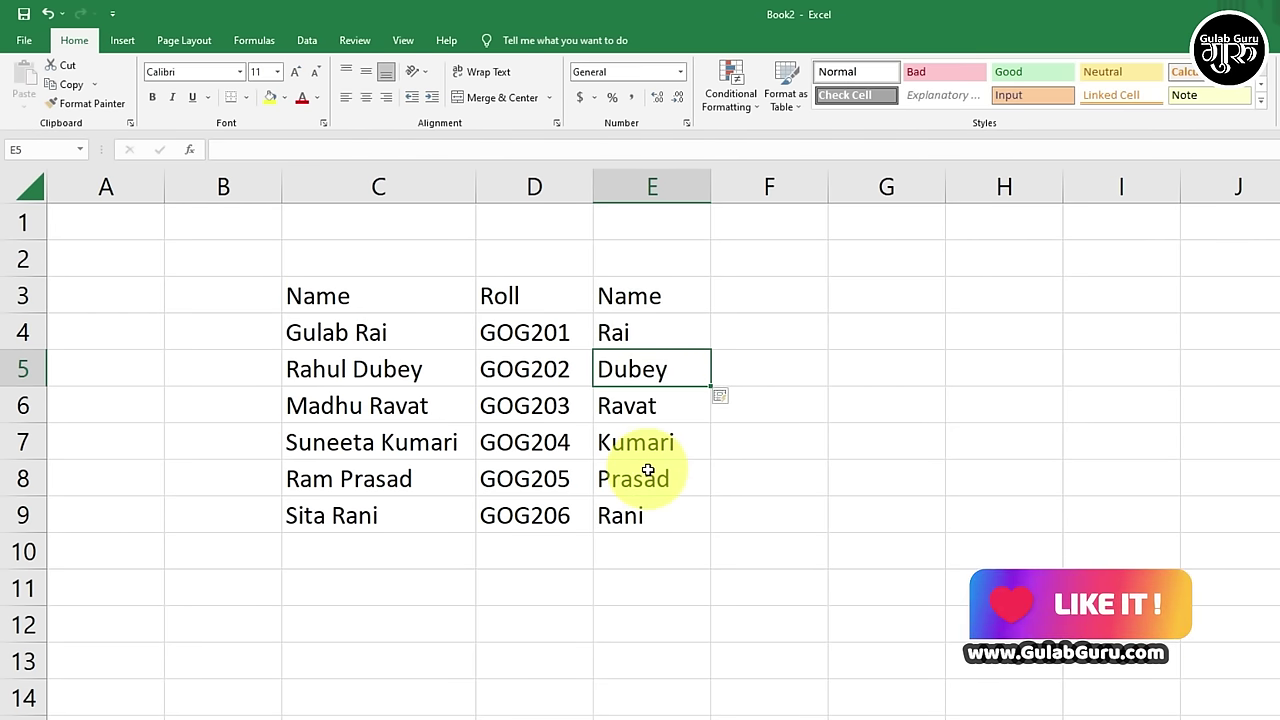
pyautogui.click(766, 340)
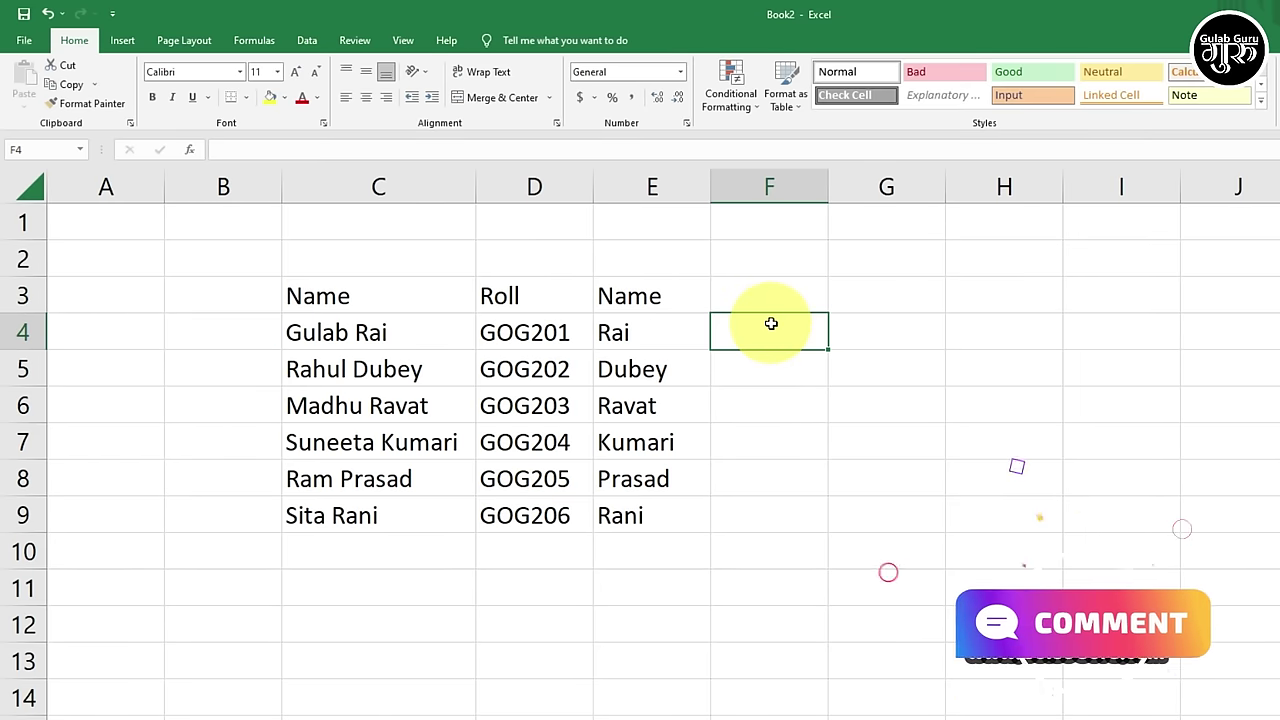
# Enter G201 in F4 and Flash Fill G202 through G206 down column F.
pyautogui.write('G')
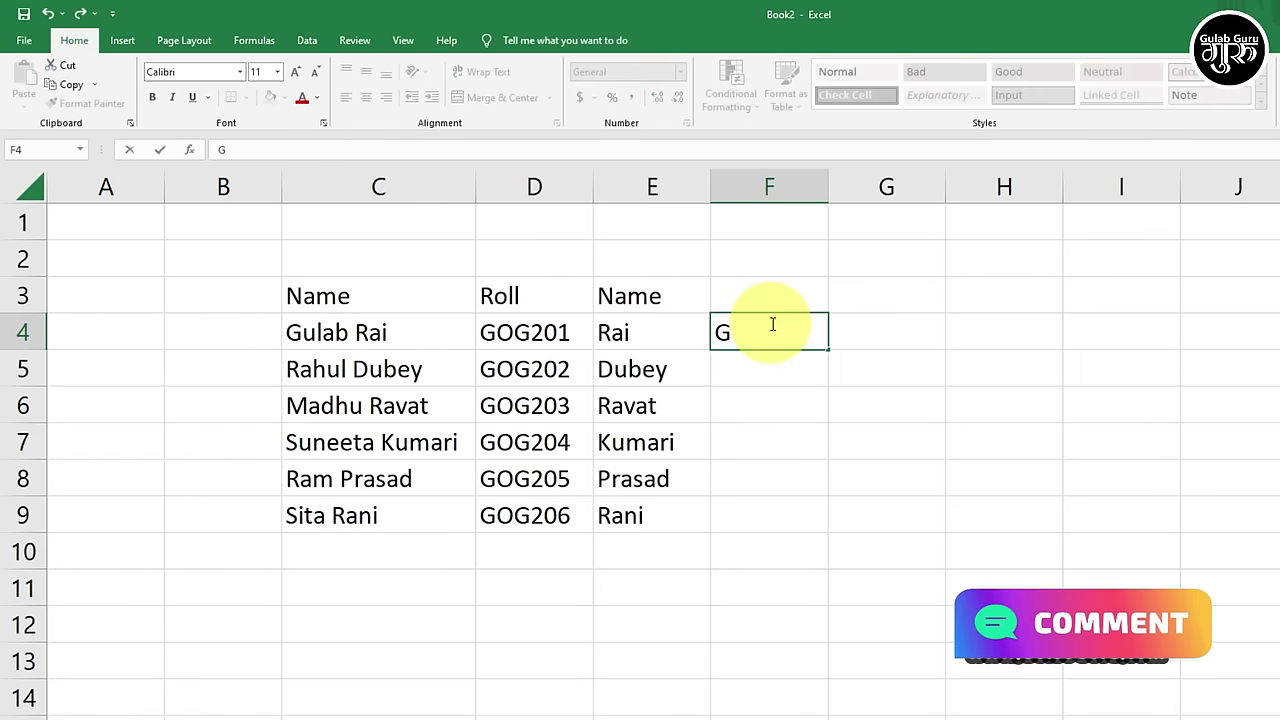
pyautogui.write('201')
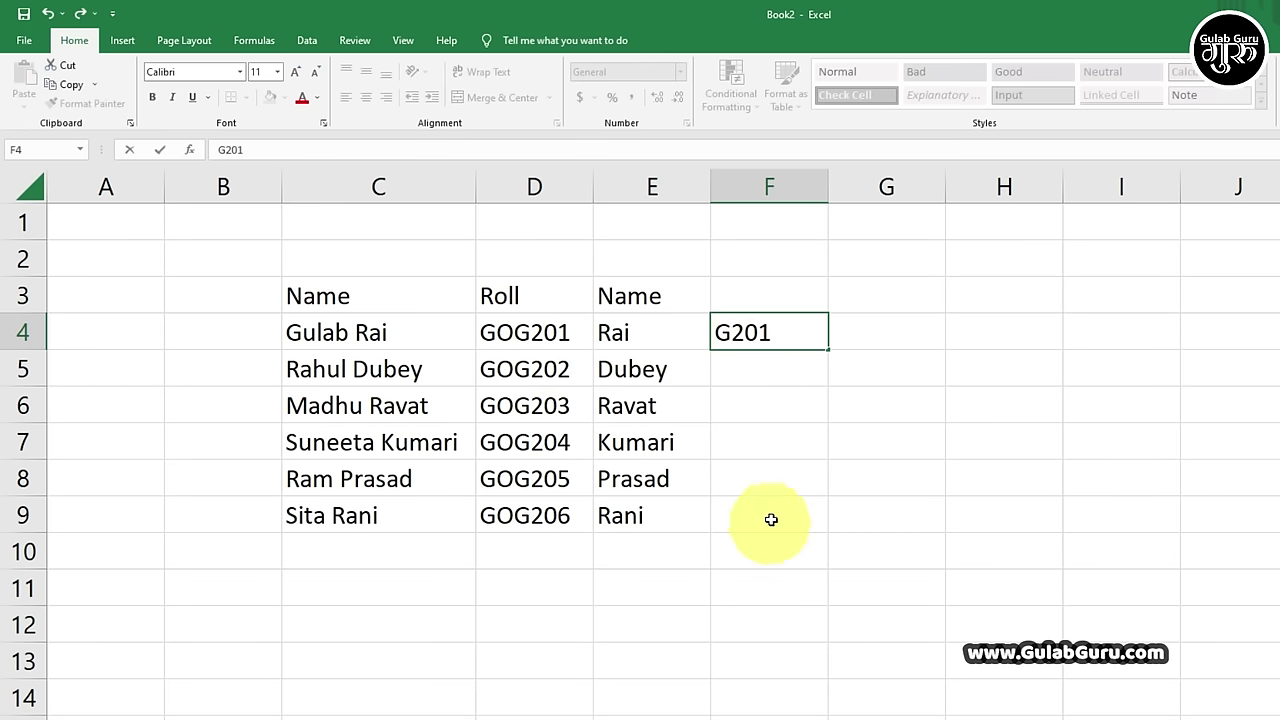
pyautogui.click(771, 366)
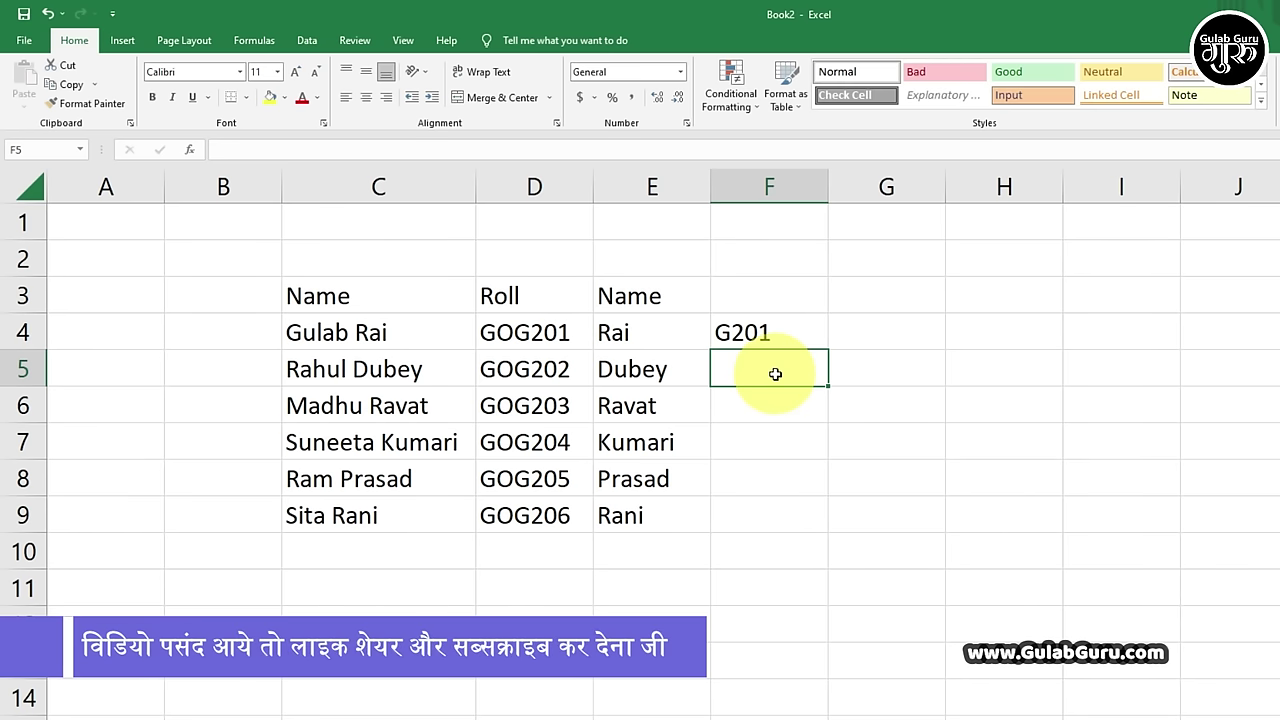
pyautogui.hotkey('ctrl', 'e')
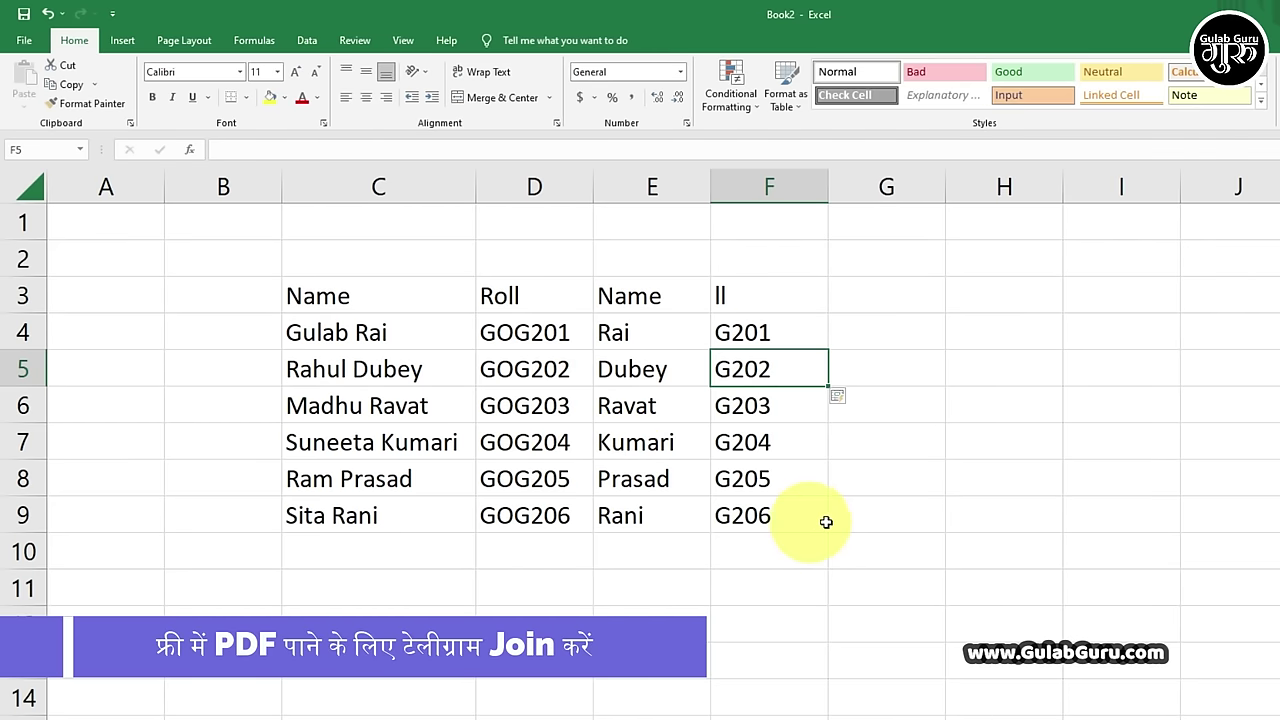
pyautogui.click(817, 517)
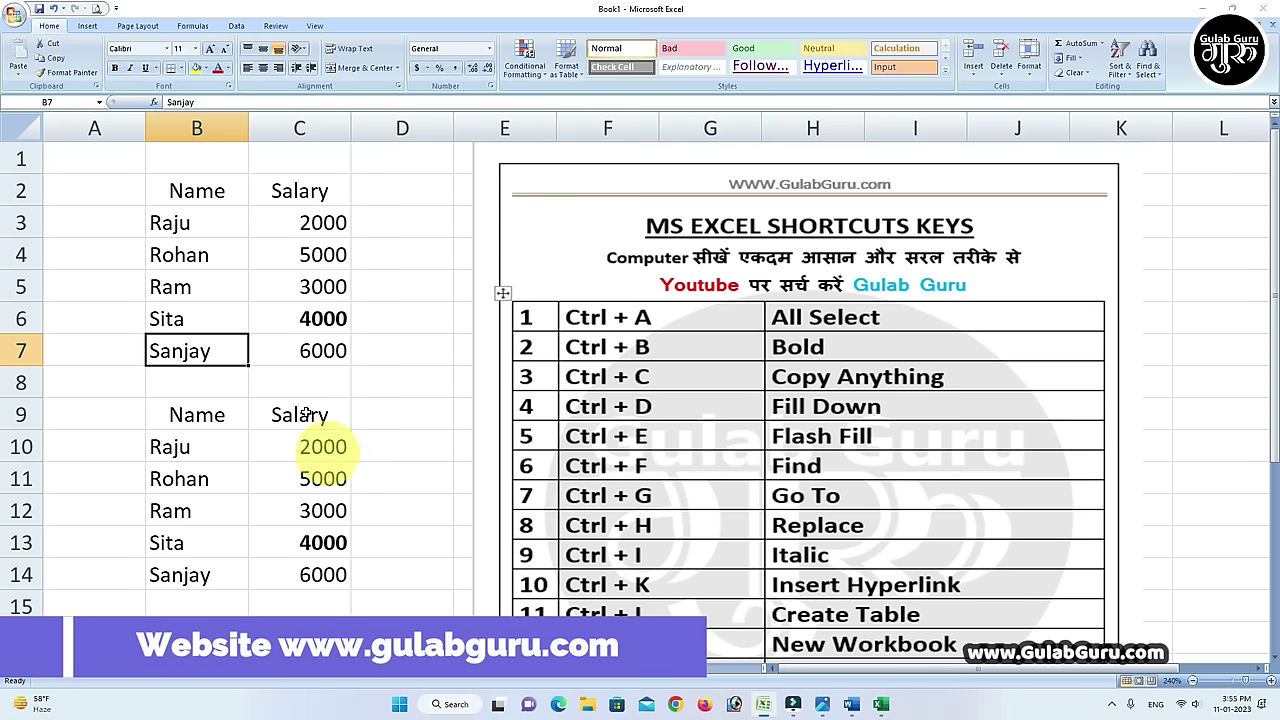
pyautogui.click(387, 372)
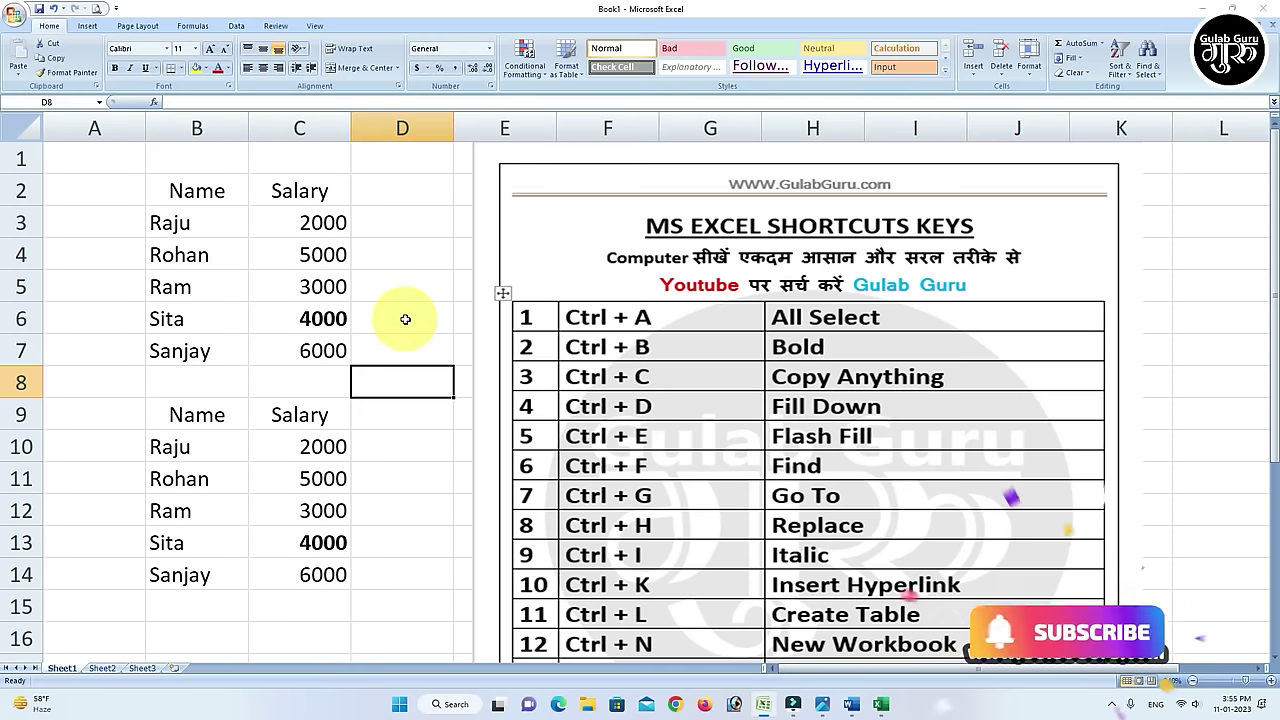
pyautogui.hotkey('ctrl', 'f')
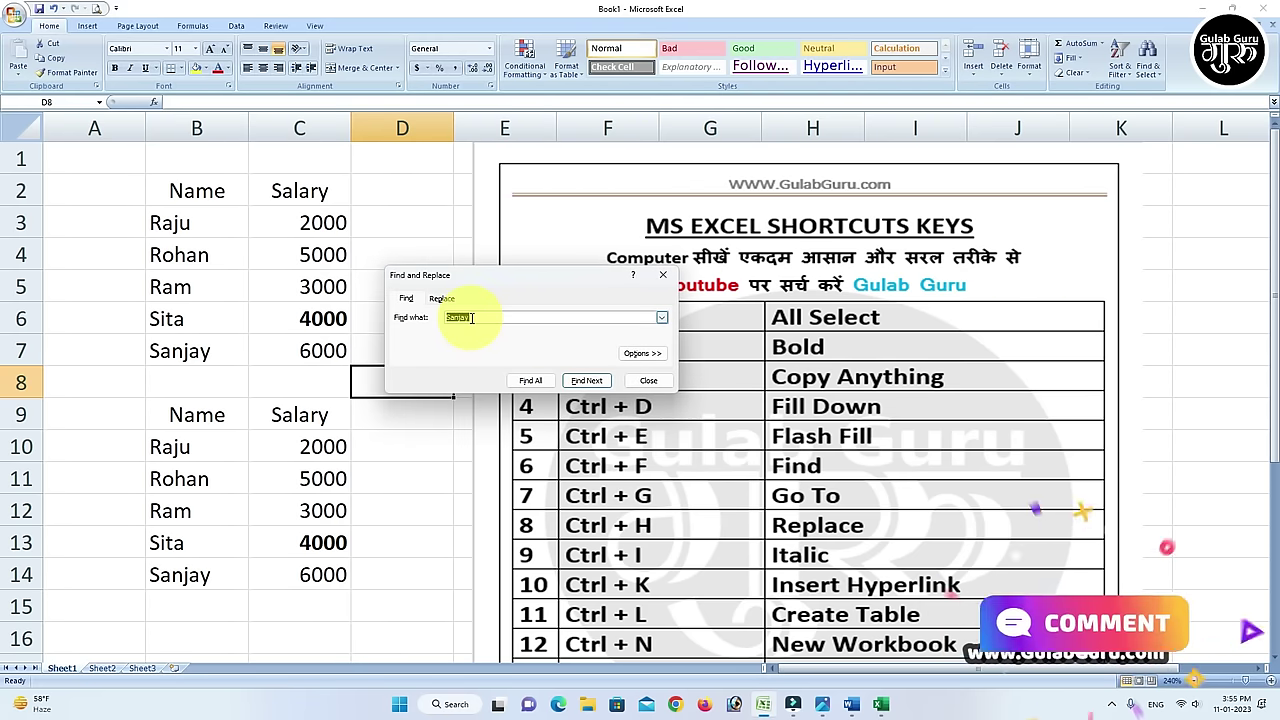
pyautogui.click(586, 380)
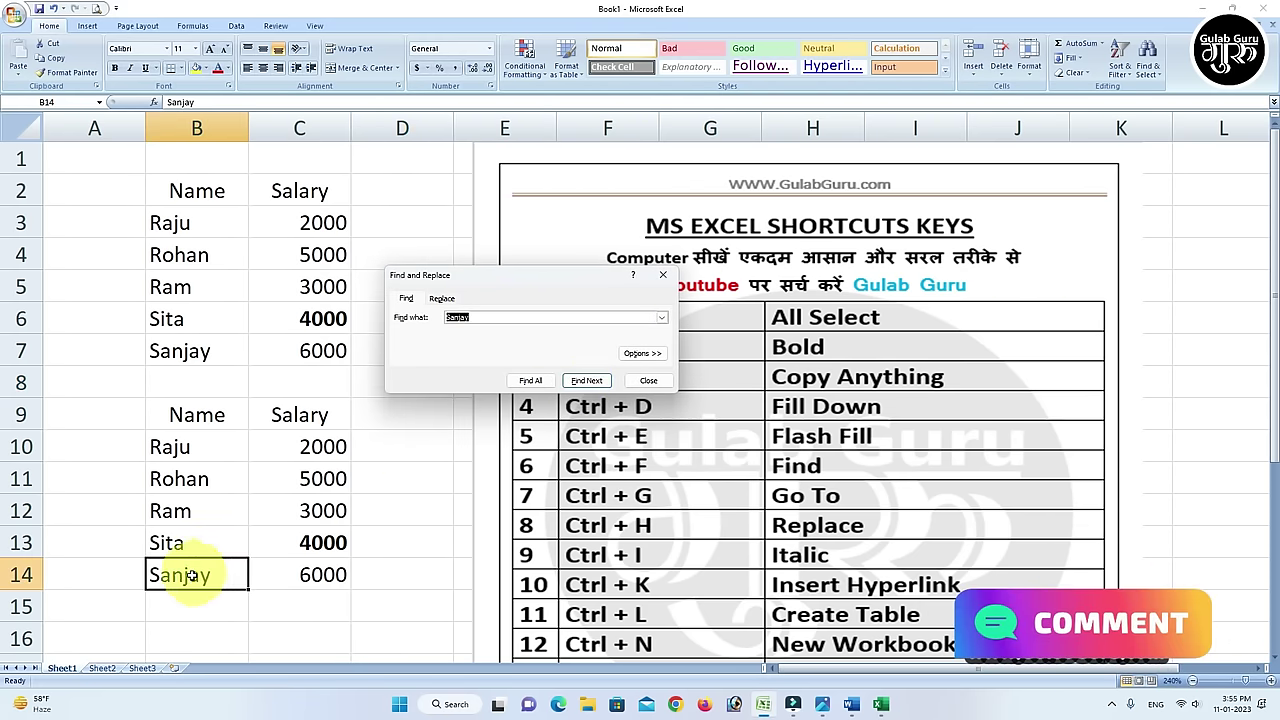
pyautogui.click(648, 380)
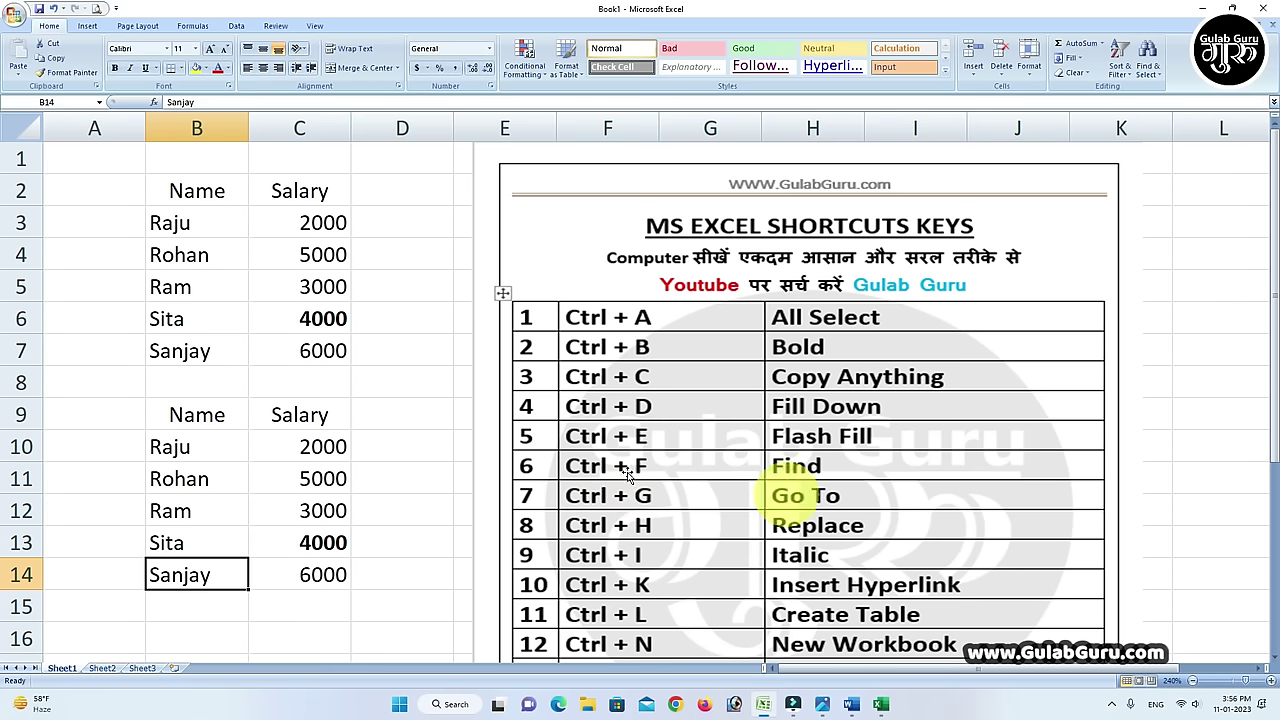
pyautogui.click(387, 286)
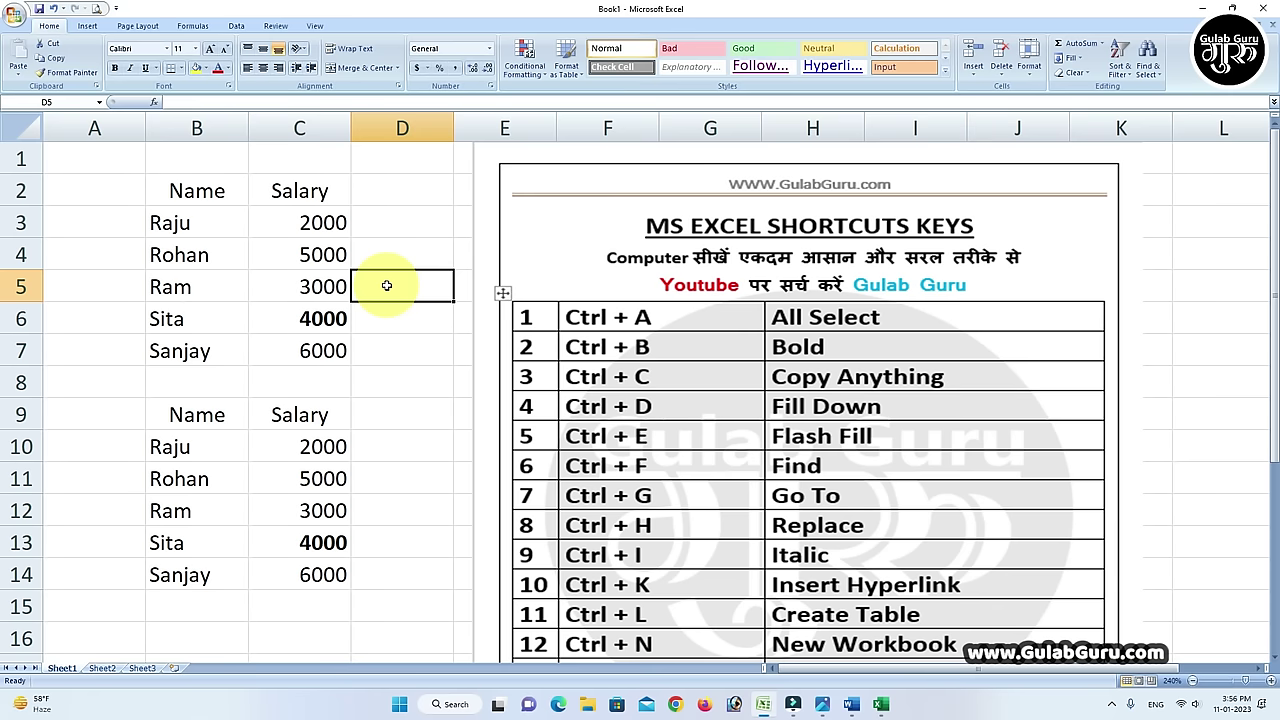
pyautogui.hotkey('ctrl', 'g')
pyautogui.write('c10')
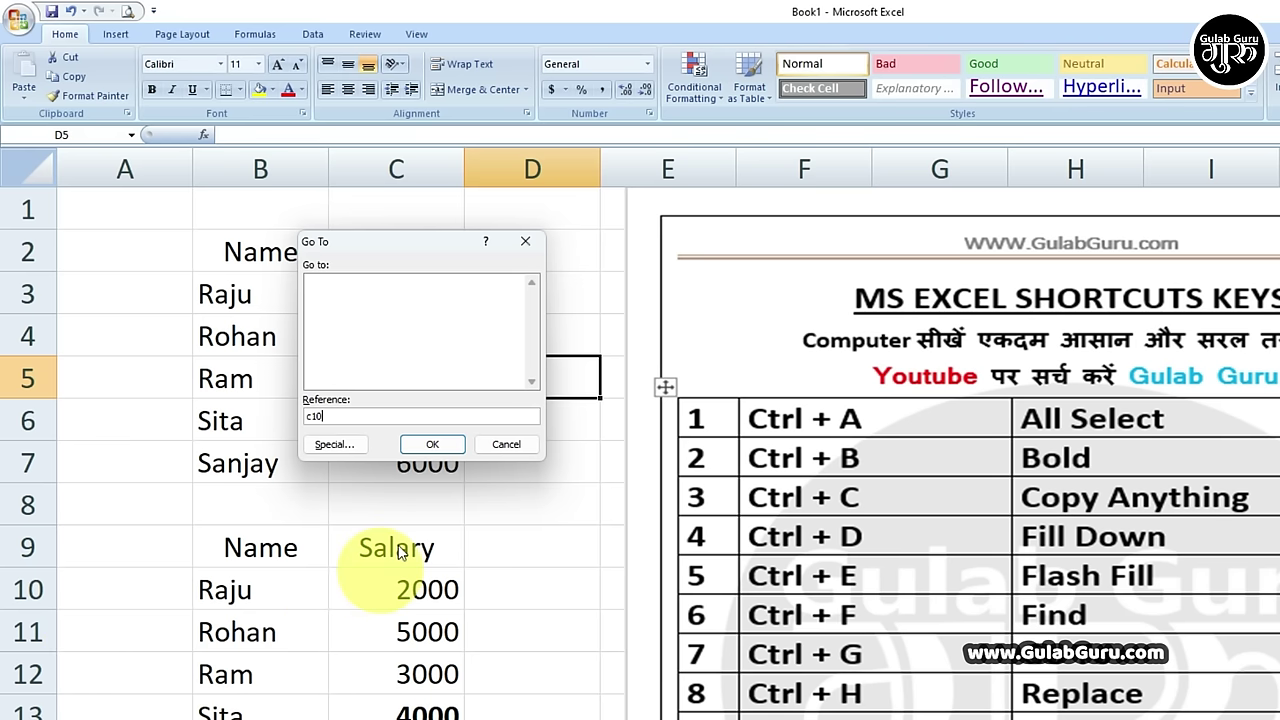
pyautogui.click(434, 447)
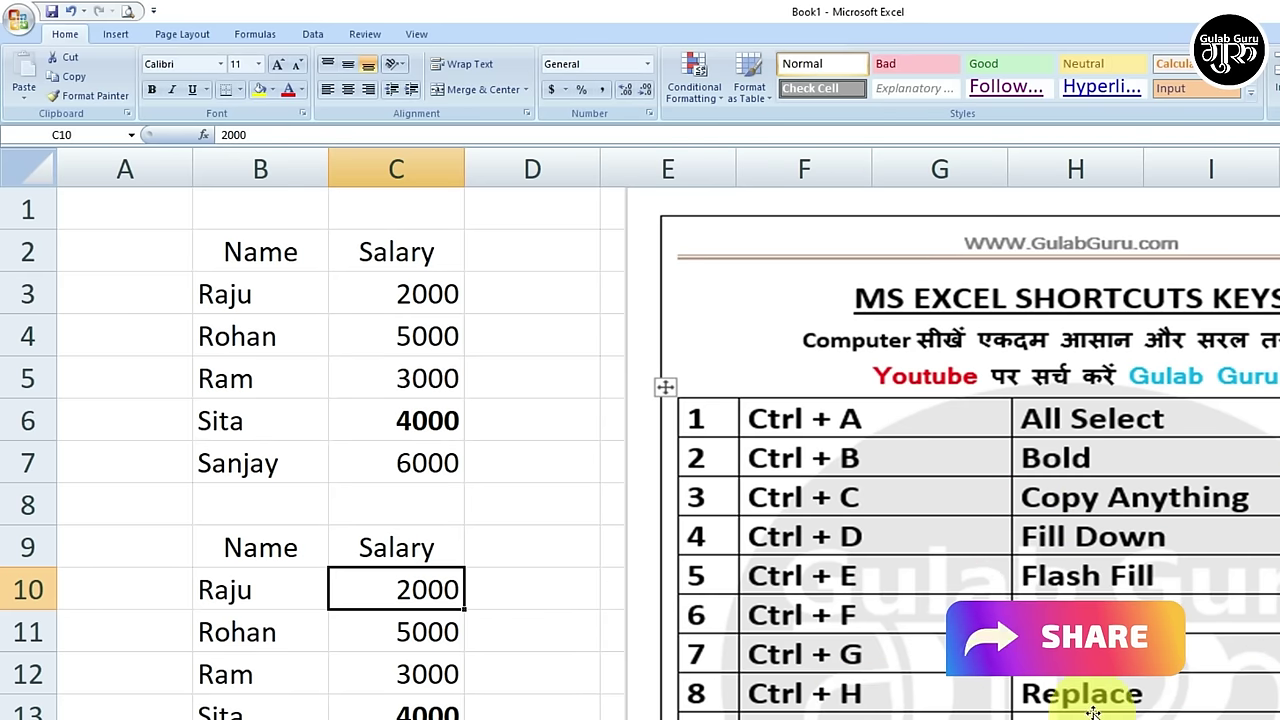
pyautogui.click(560, 502)
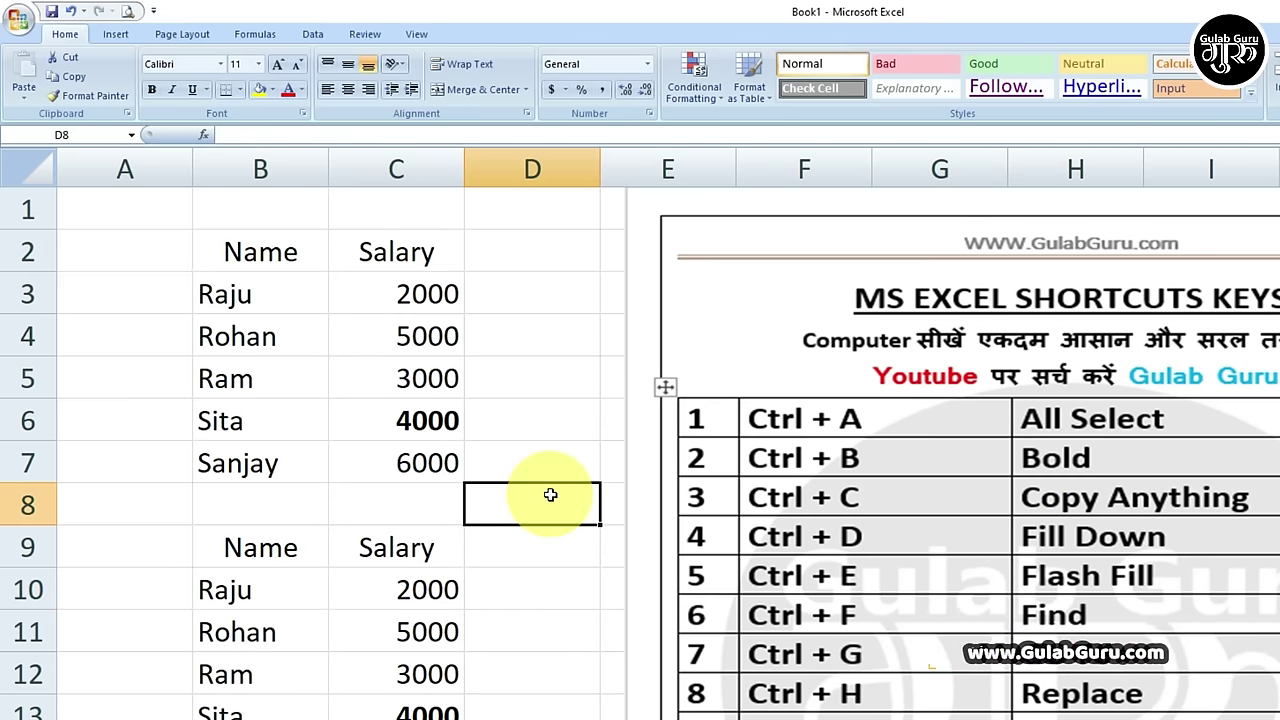
# Use Find and Replace to change the 2000 salaries in C10 and C3 to 2500.
pyautogui.hotkey('ctrl', 'h')
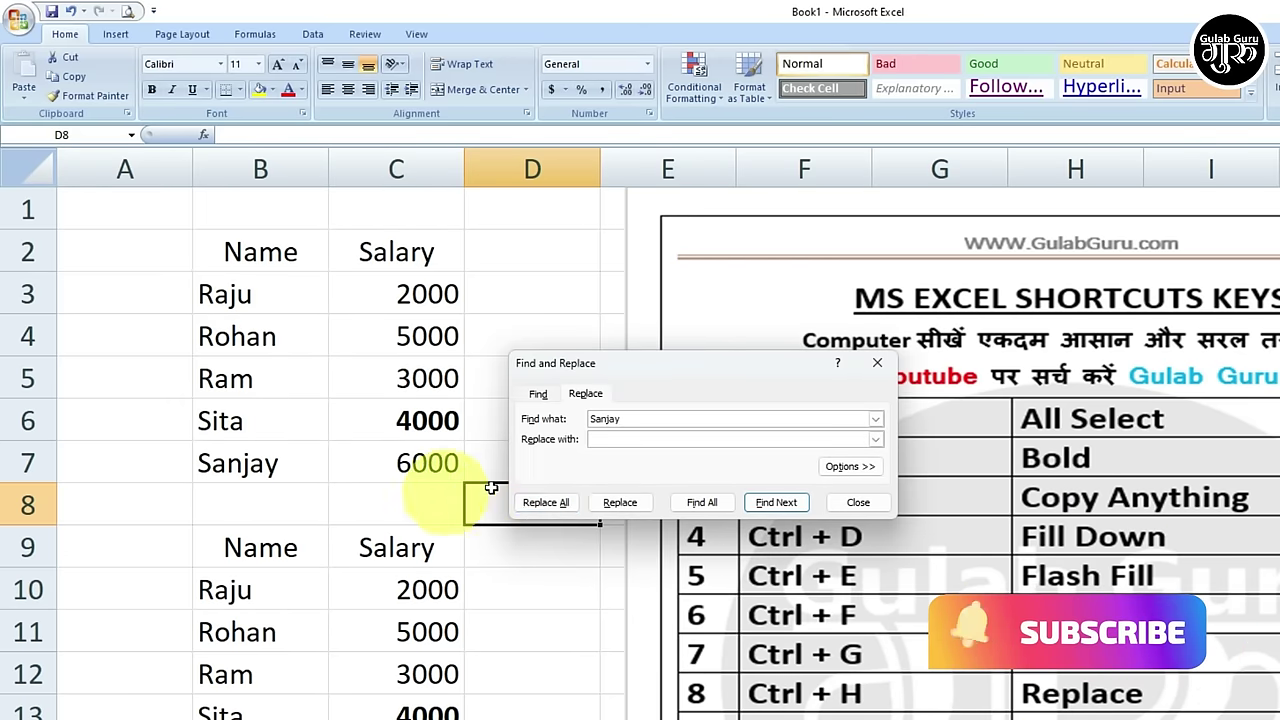
pyautogui.click(606, 439)
pyautogui.write('2500')
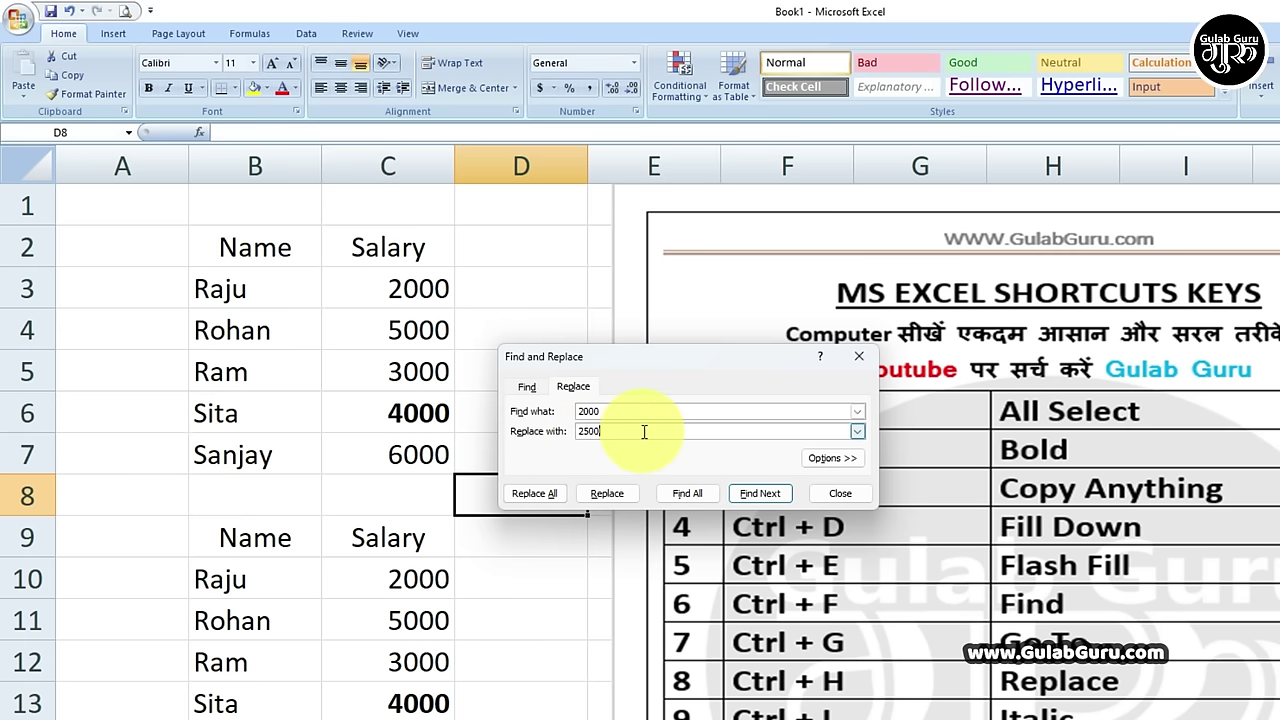
pyautogui.click(628, 497)
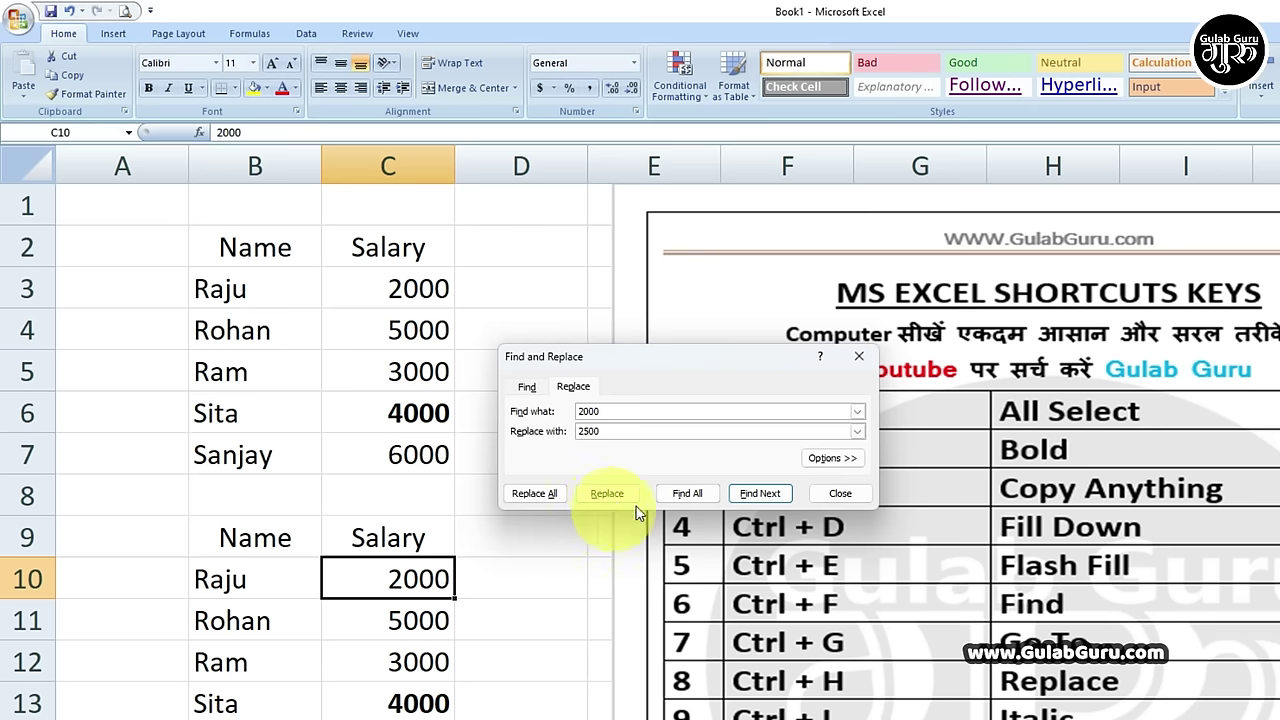
pyautogui.click(610, 497)
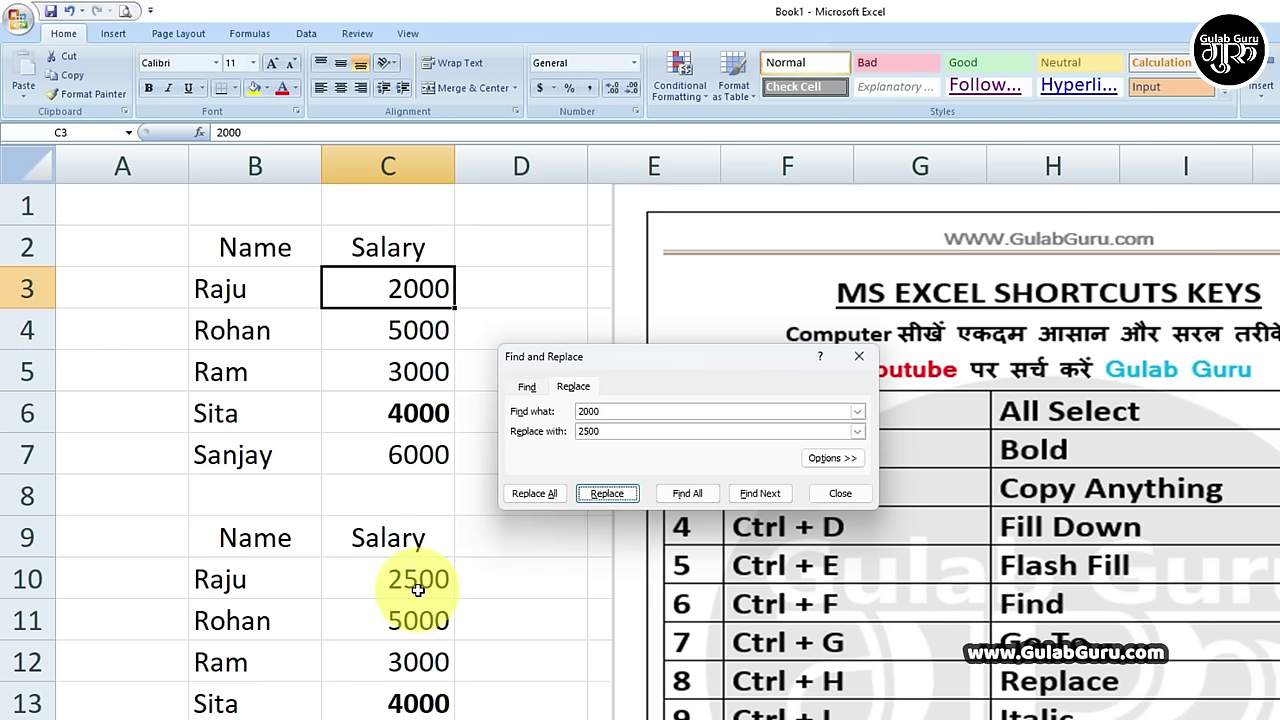
pyautogui.click(607, 495)
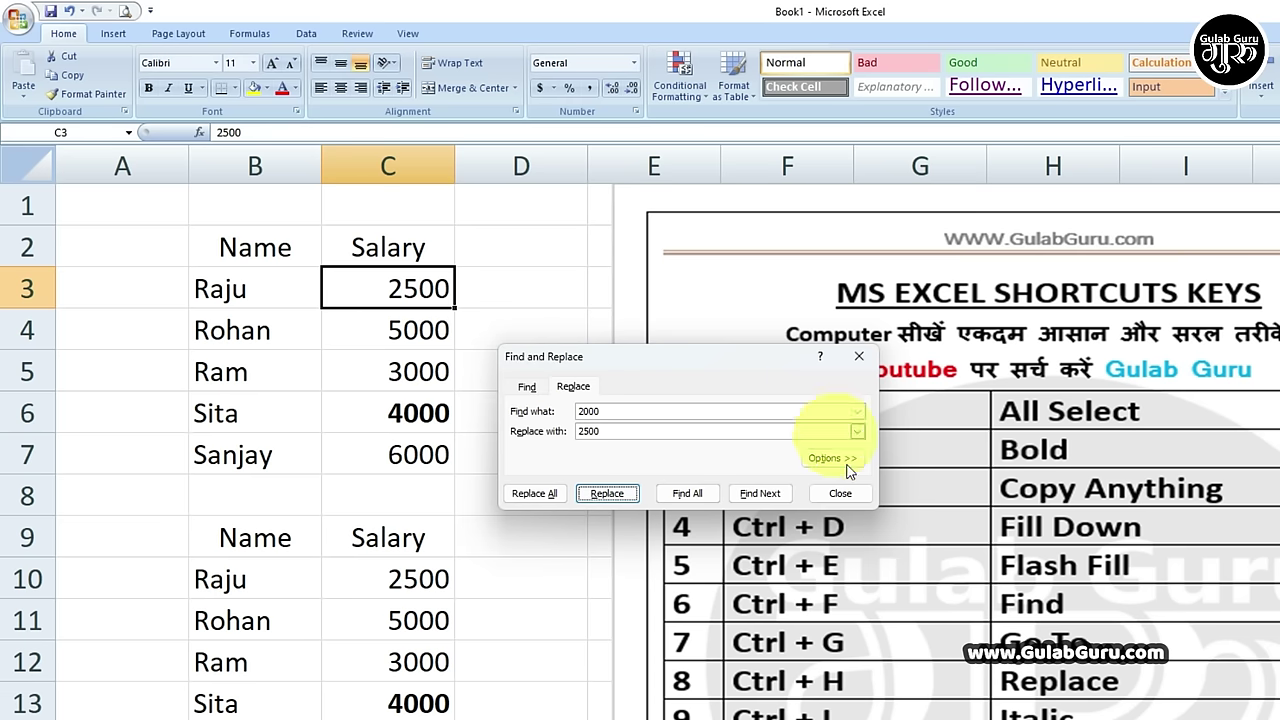
pyautogui.click(843, 494)
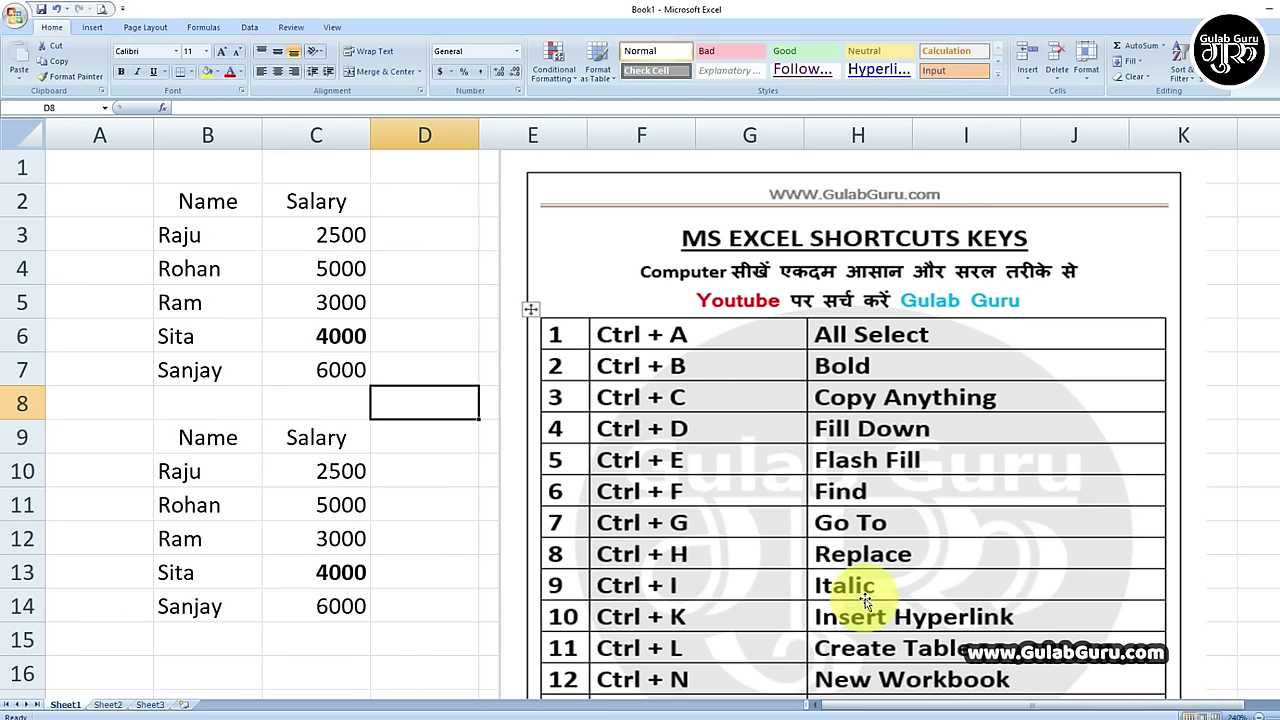
pyautogui.click(207, 370)
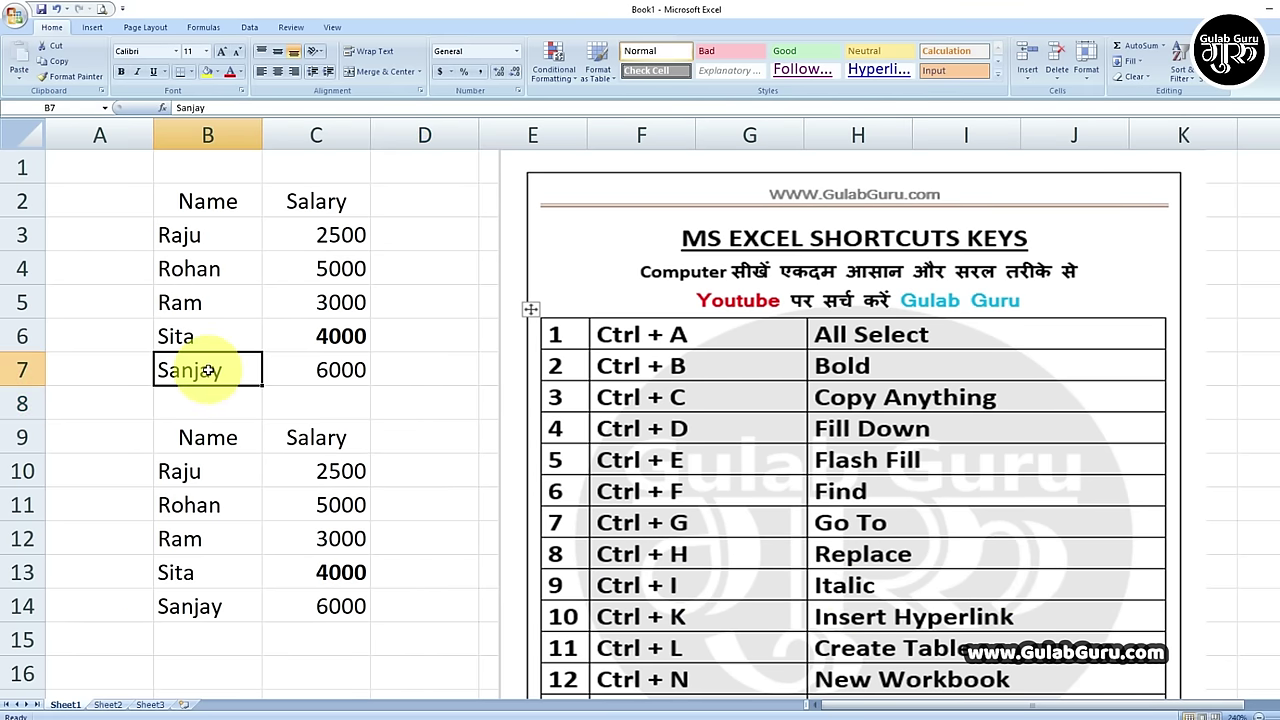
pyautogui.hotkey('ctrl', 'i')
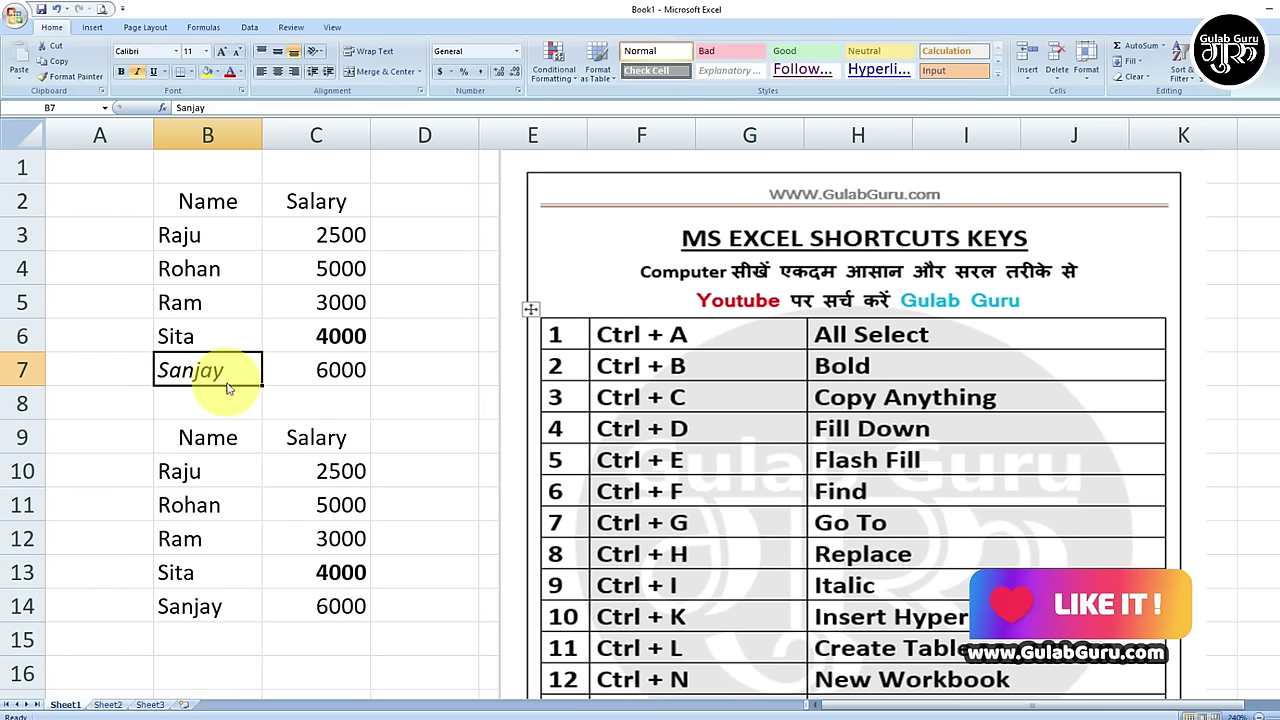
pyautogui.hotkey('ctrl', 'i')
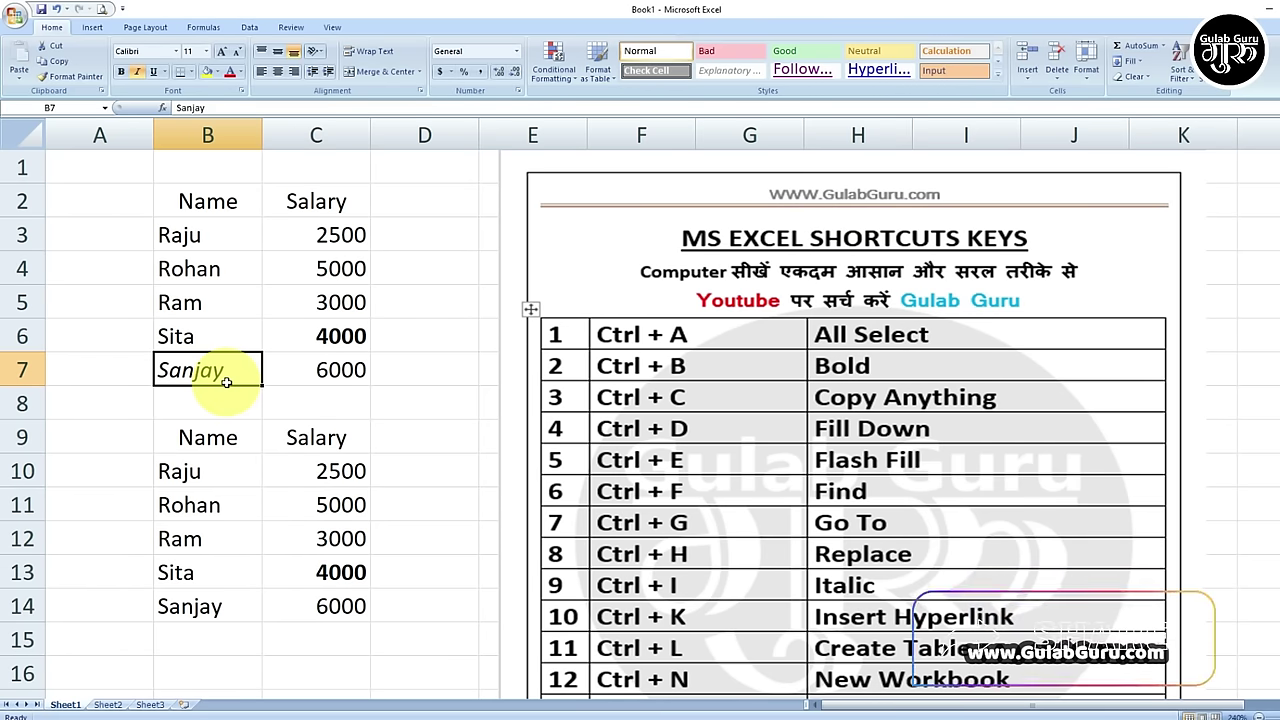
pyautogui.hotkey('ctrl', 'i')
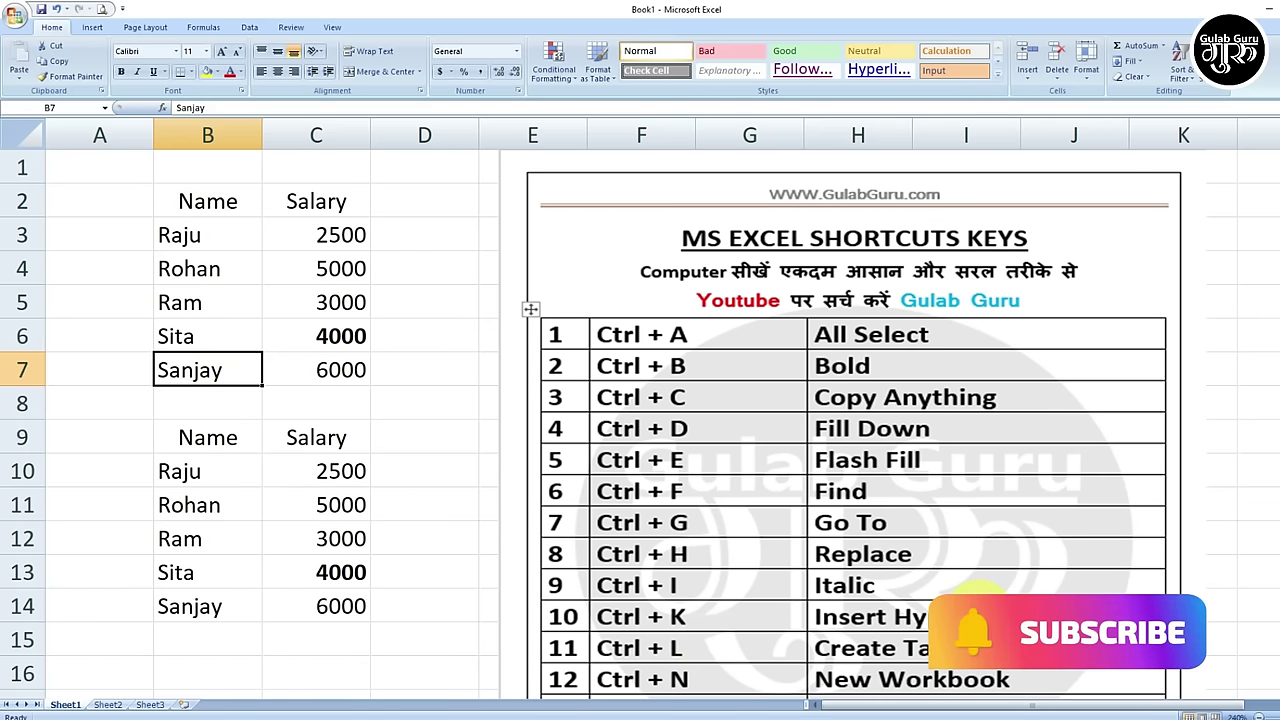
pyautogui.click(341, 372)
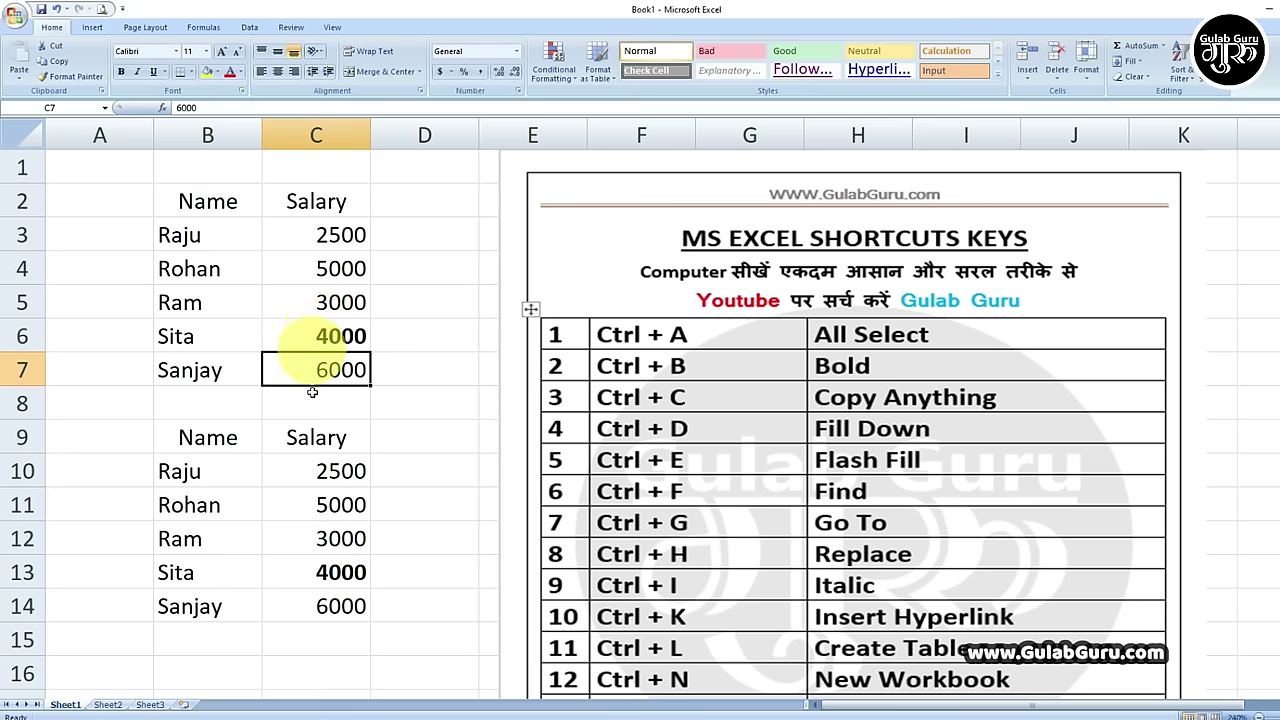
pyautogui.click(394, 374)
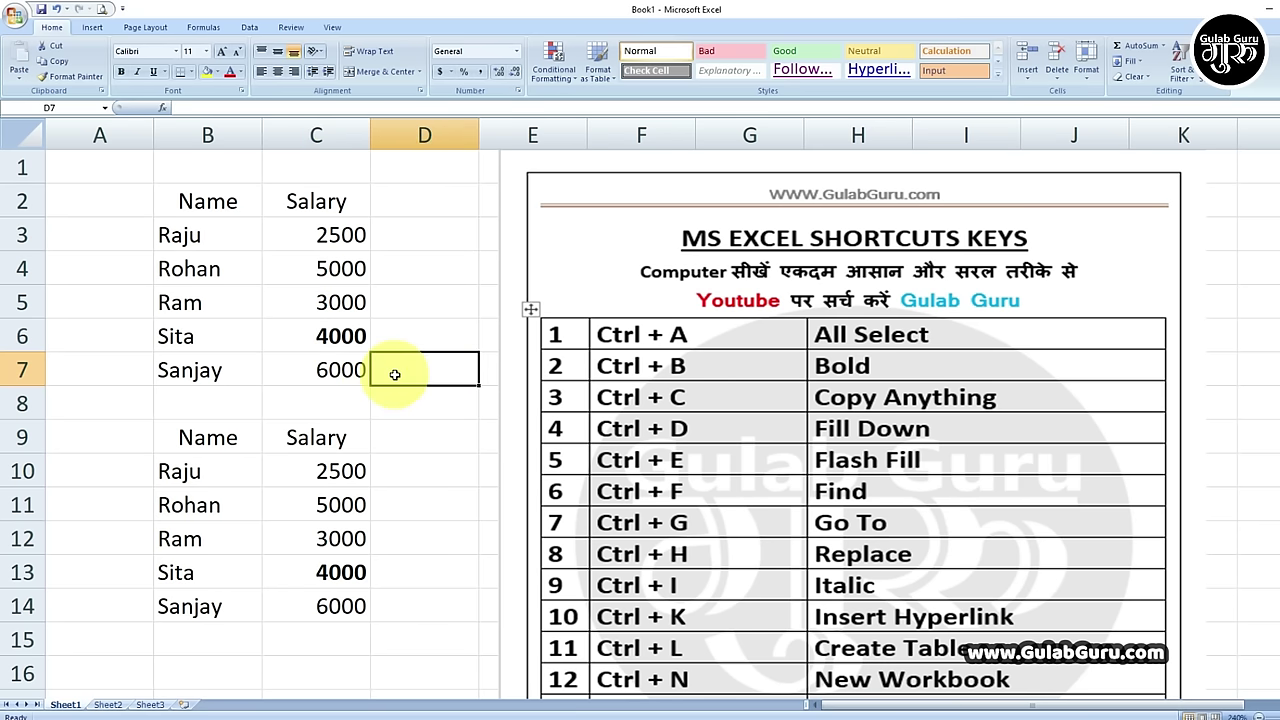
pyautogui.click(334, 370)
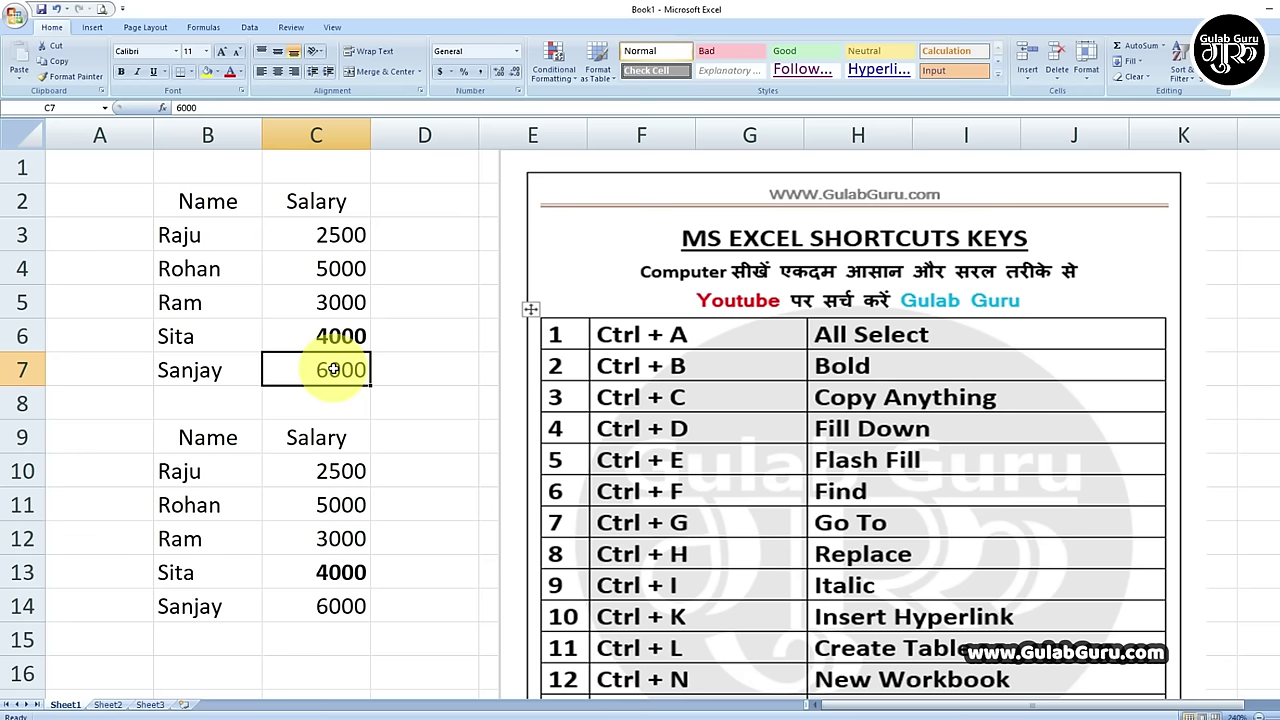
pyautogui.hotkey('ctrl', 'k')
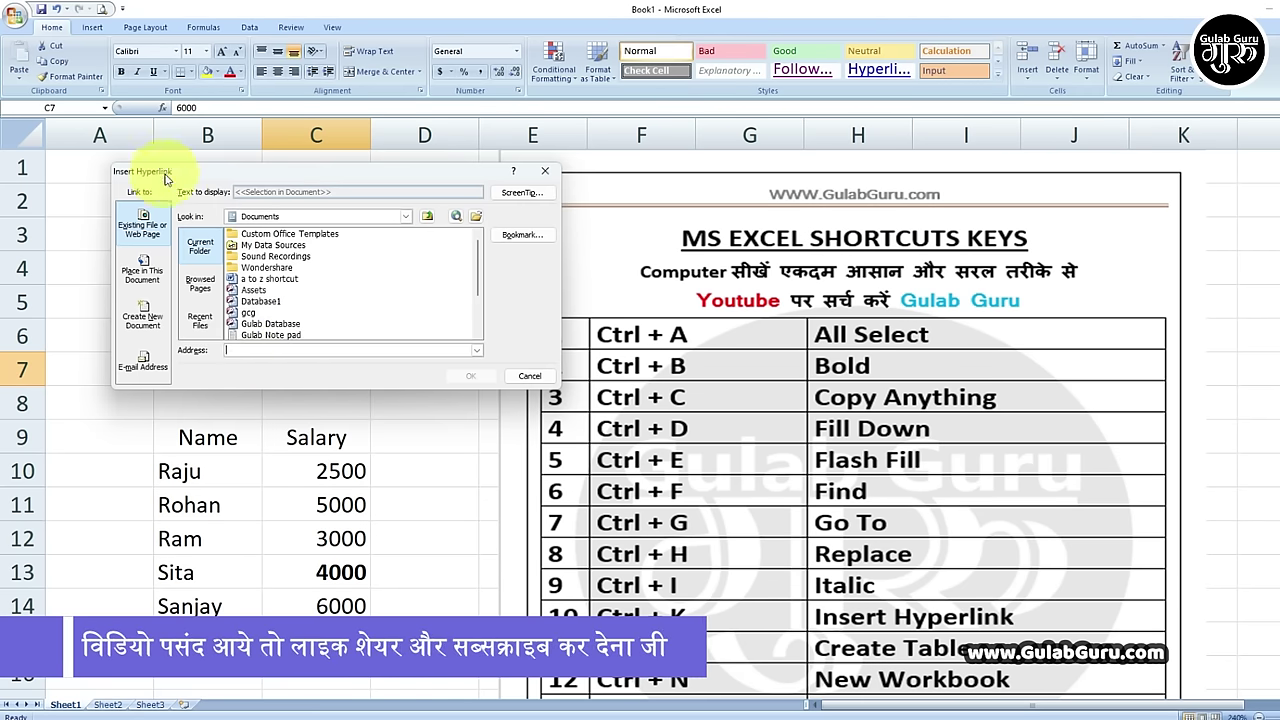
pyautogui.moveTo(166, 178); pyautogui.dragTo(300, 181)
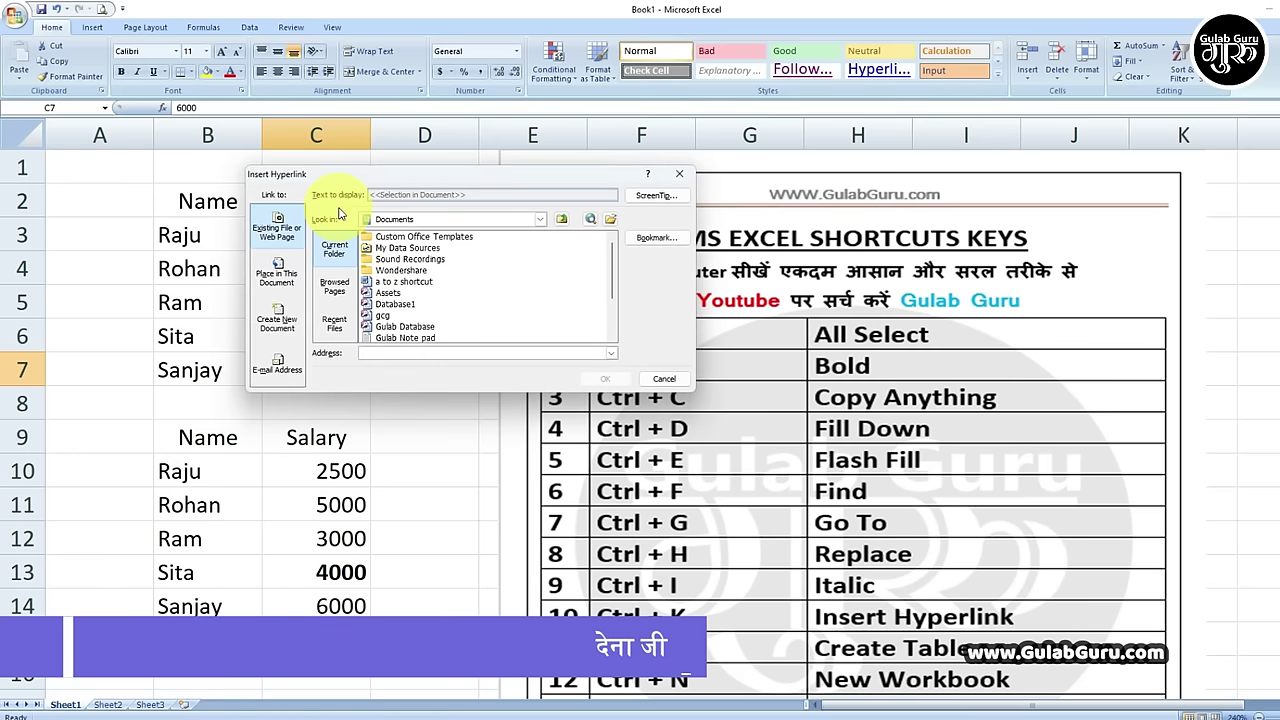
pyautogui.click(415, 339)
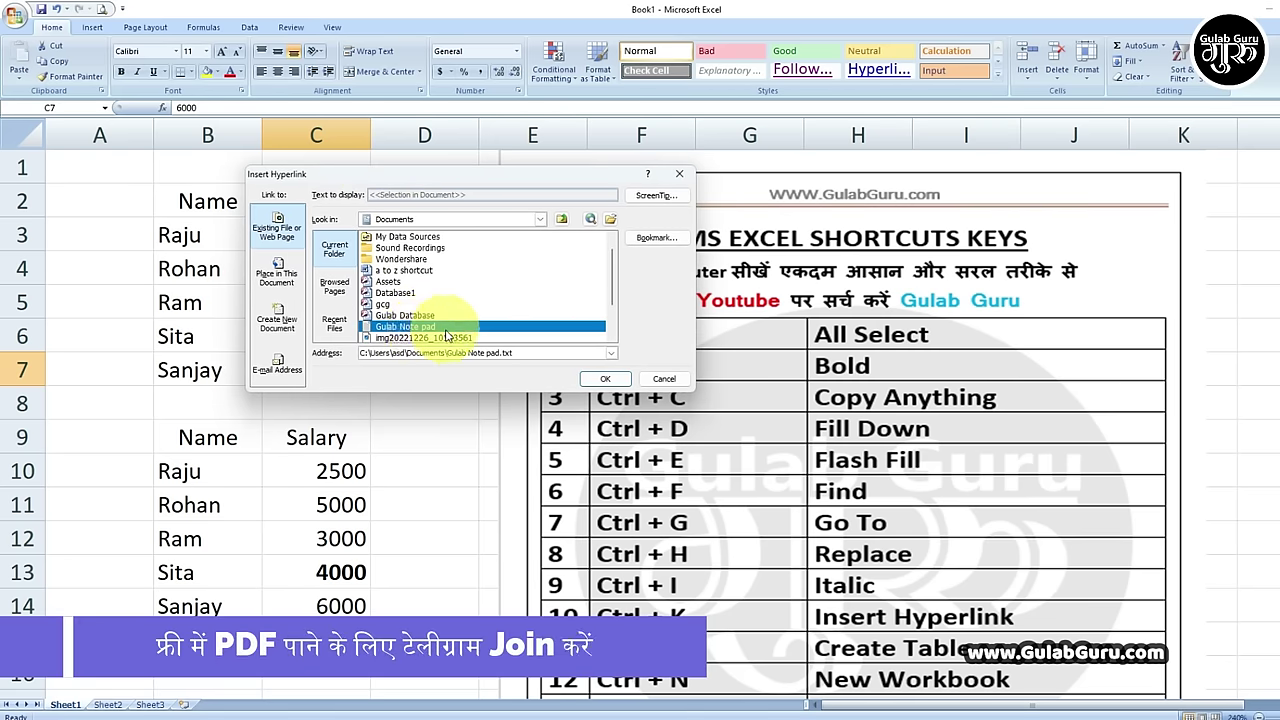
pyautogui.click(605, 381)
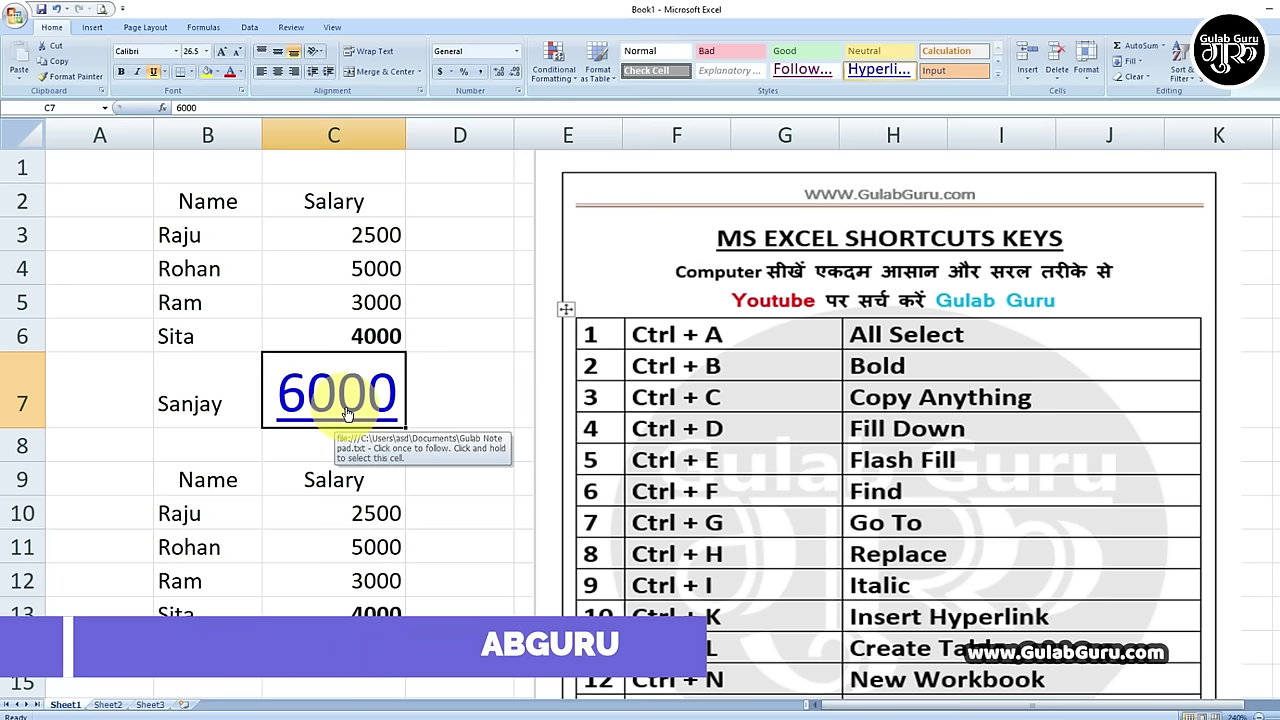
pyautogui.click(347, 410)
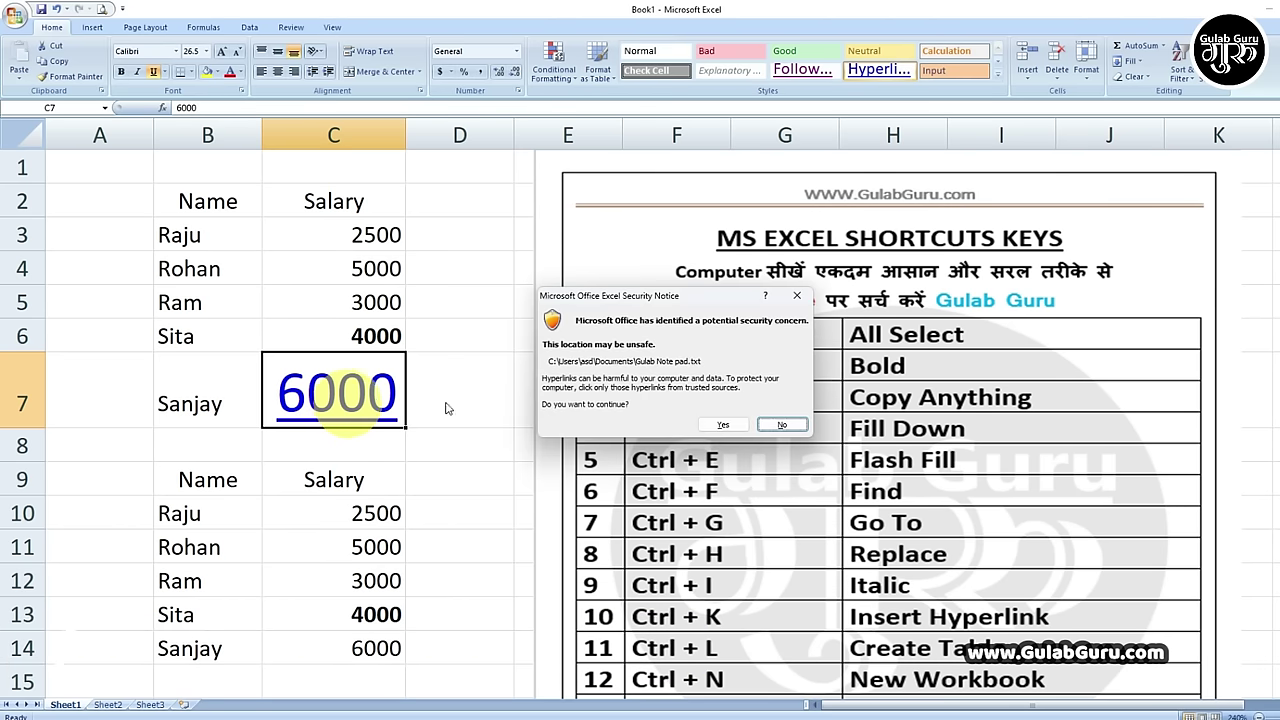
pyautogui.click(731, 425)
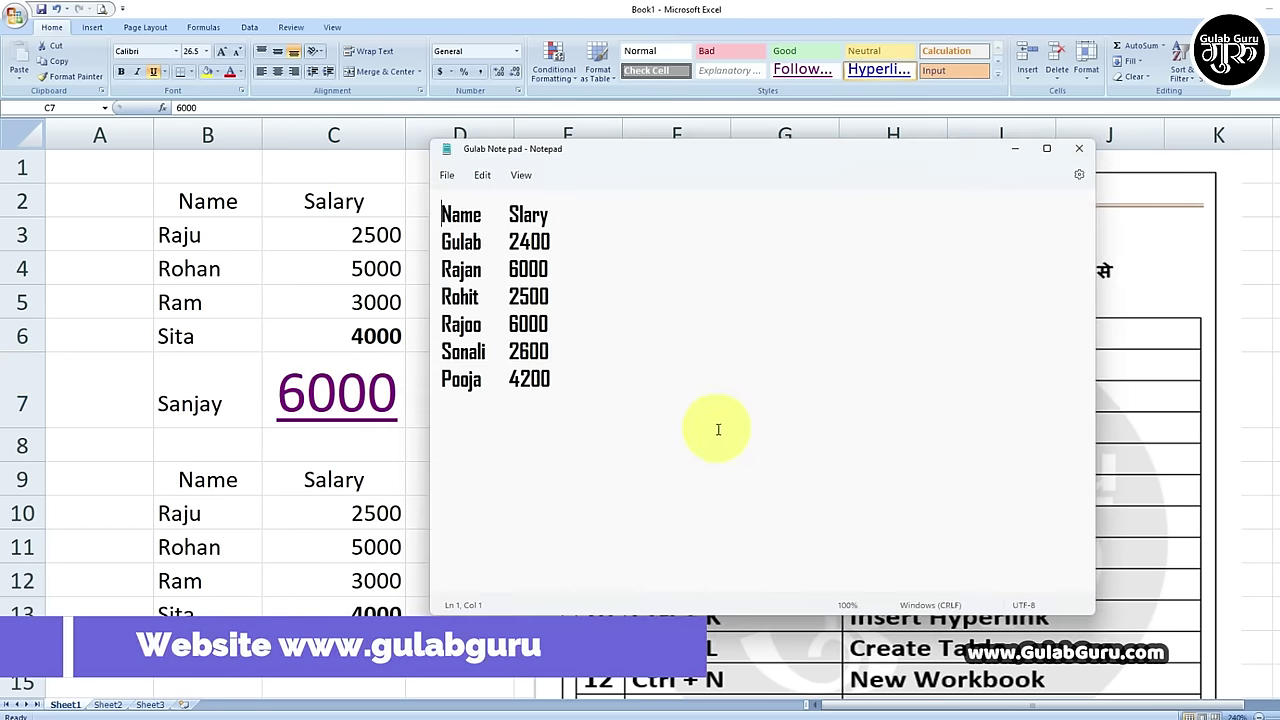
pyautogui.click(1080, 151)
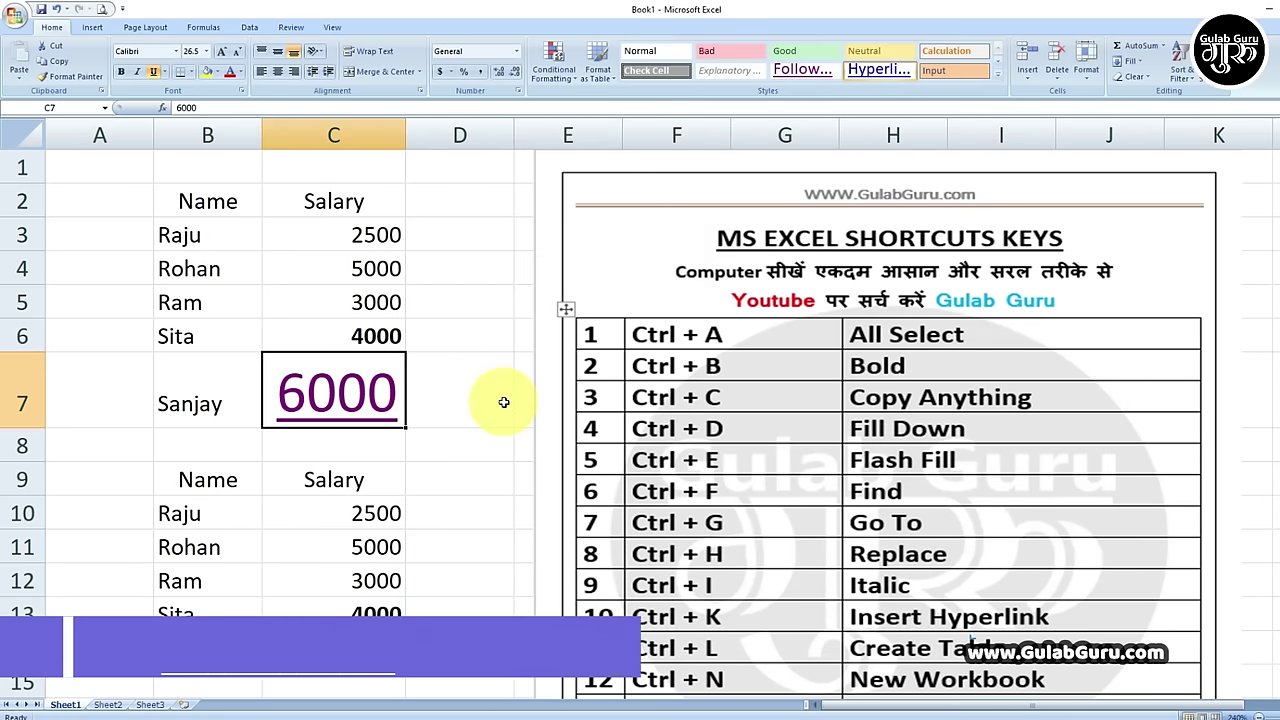
pyautogui.hotkey('ctrl', 'k')
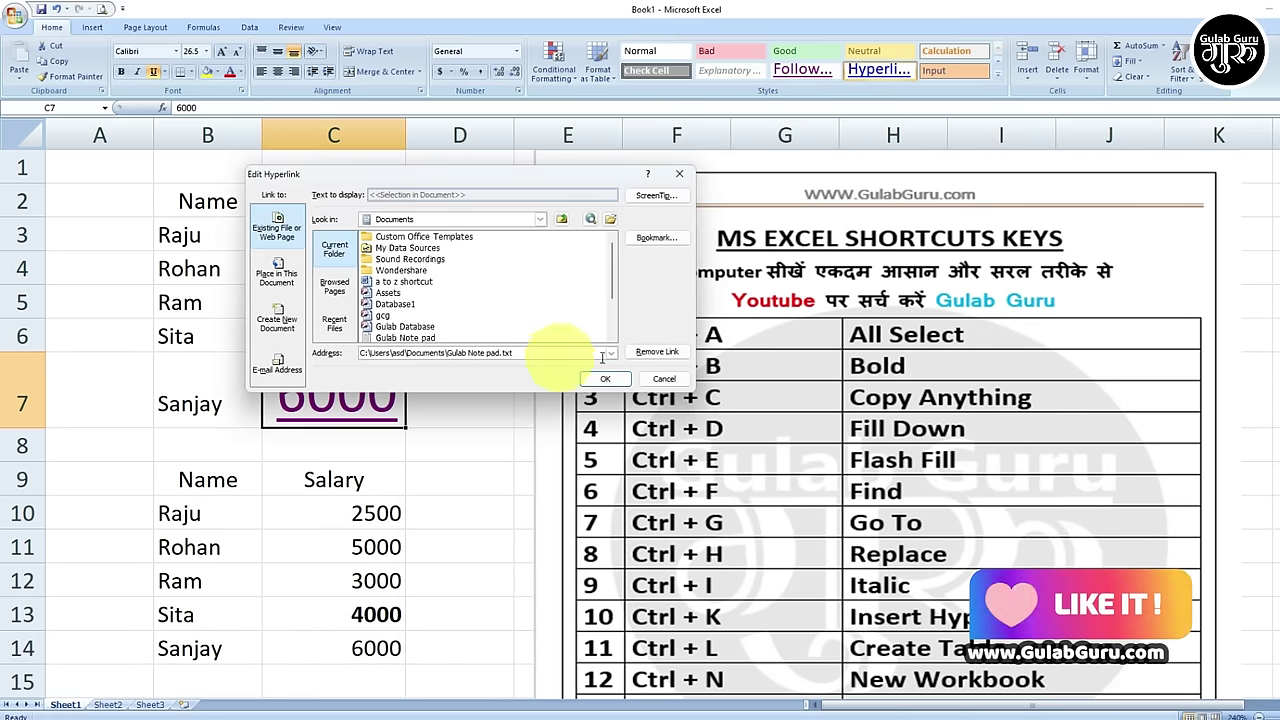
pyautogui.click(657, 353)
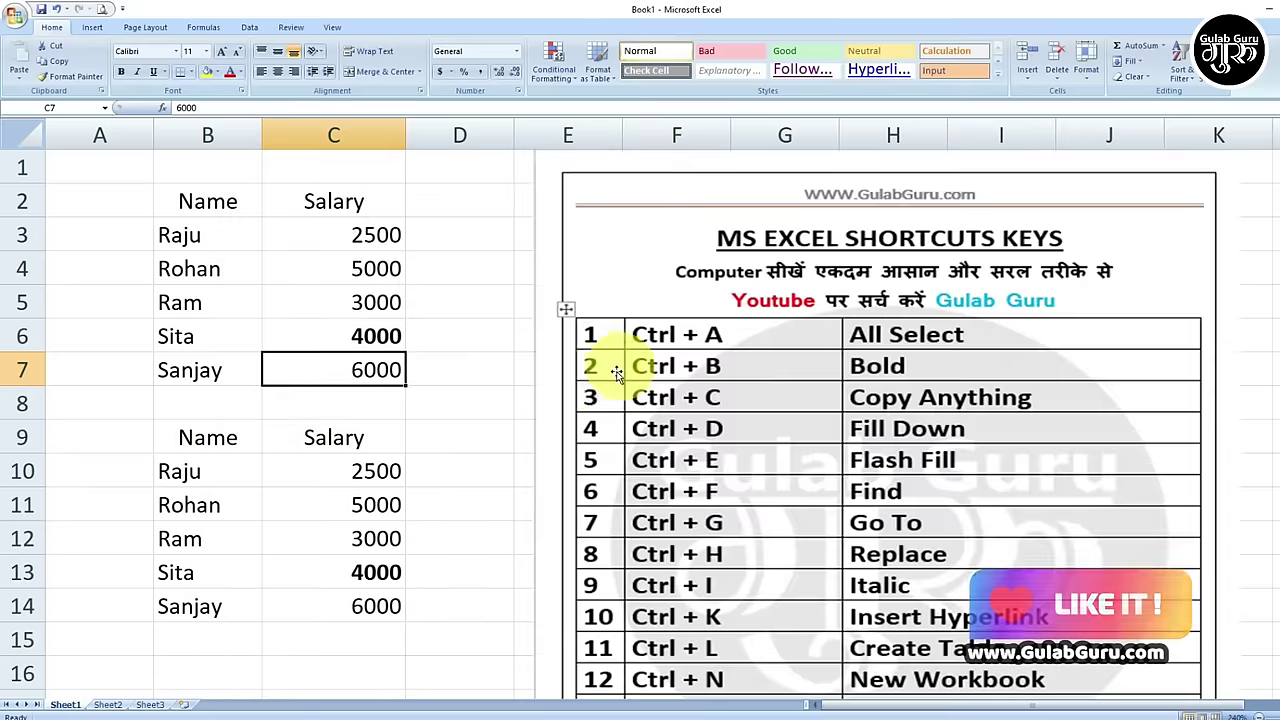
pyautogui.click(433, 373)
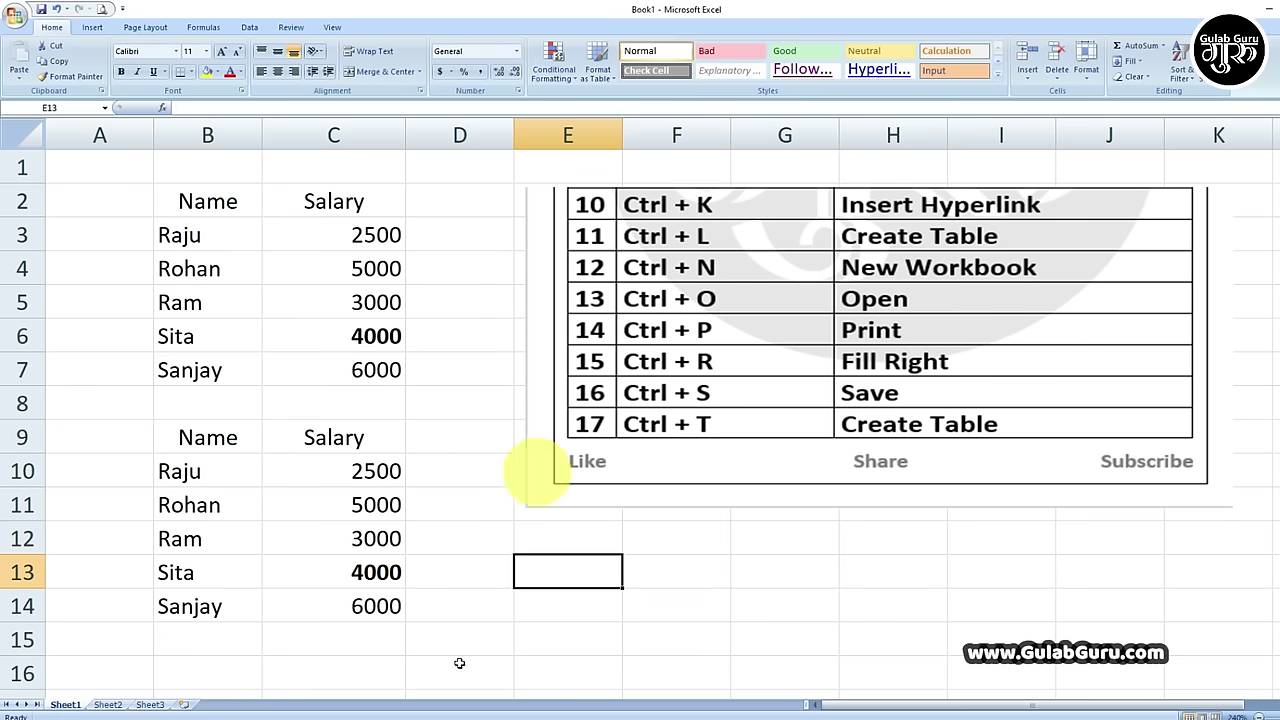
pyautogui.click(108, 704)
# On Sheet2, convert the Name–Salary range C4:D9 into Table1 with headers.
pyautogui.click(359, 461)
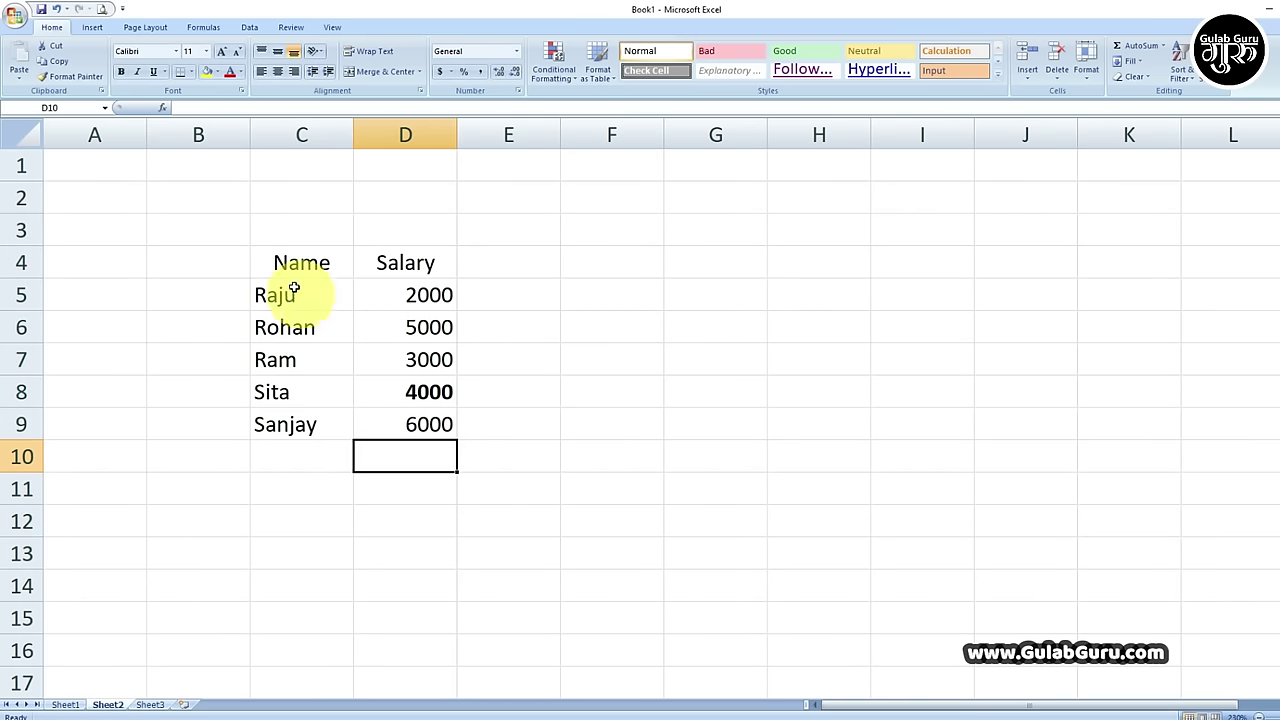
pyautogui.moveTo(271, 262); pyautogui.dragTo(382, 436)
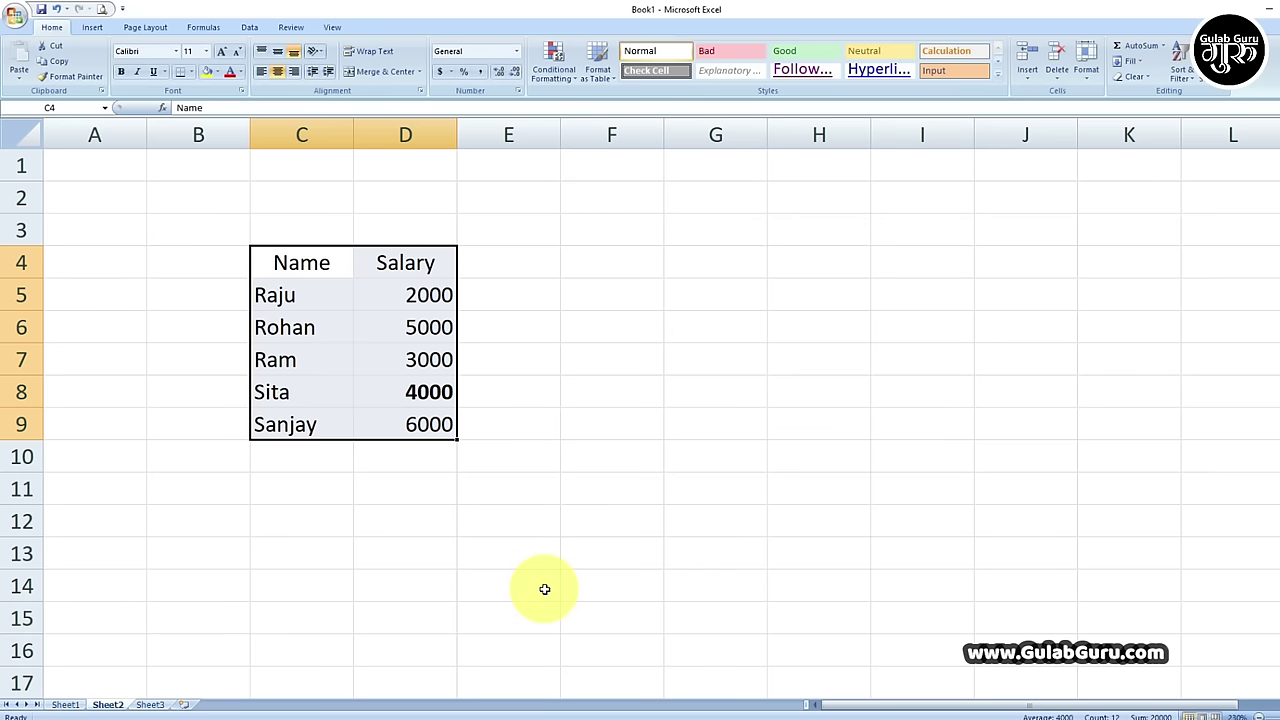
pyautogui.hotkey('ctrl', 't')
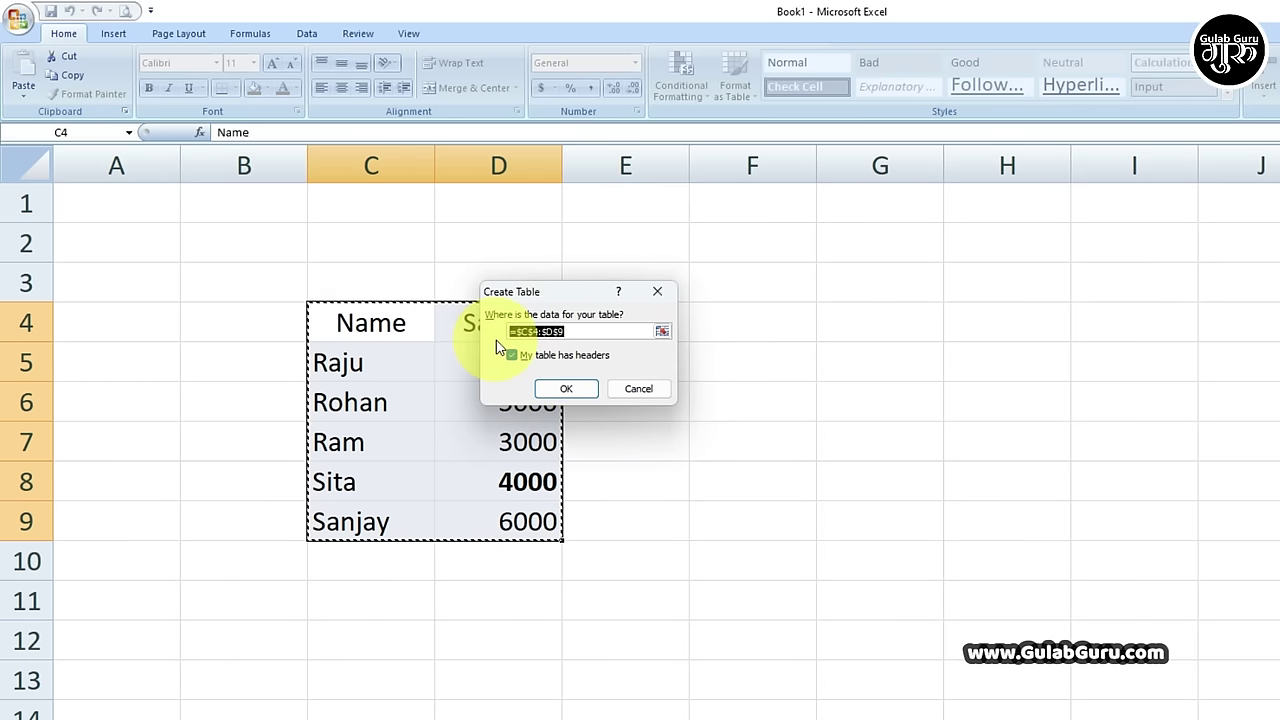
pyautogui.click(566, 390)
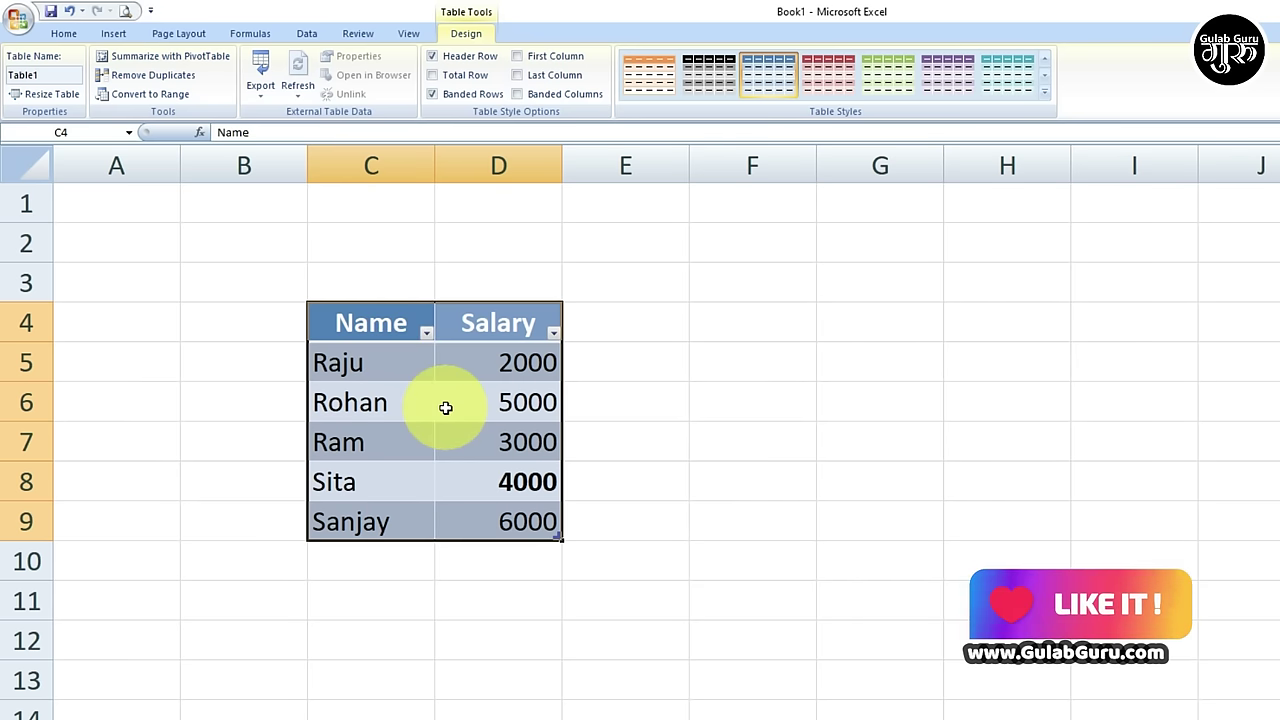
pyautogui.click(608, 325)
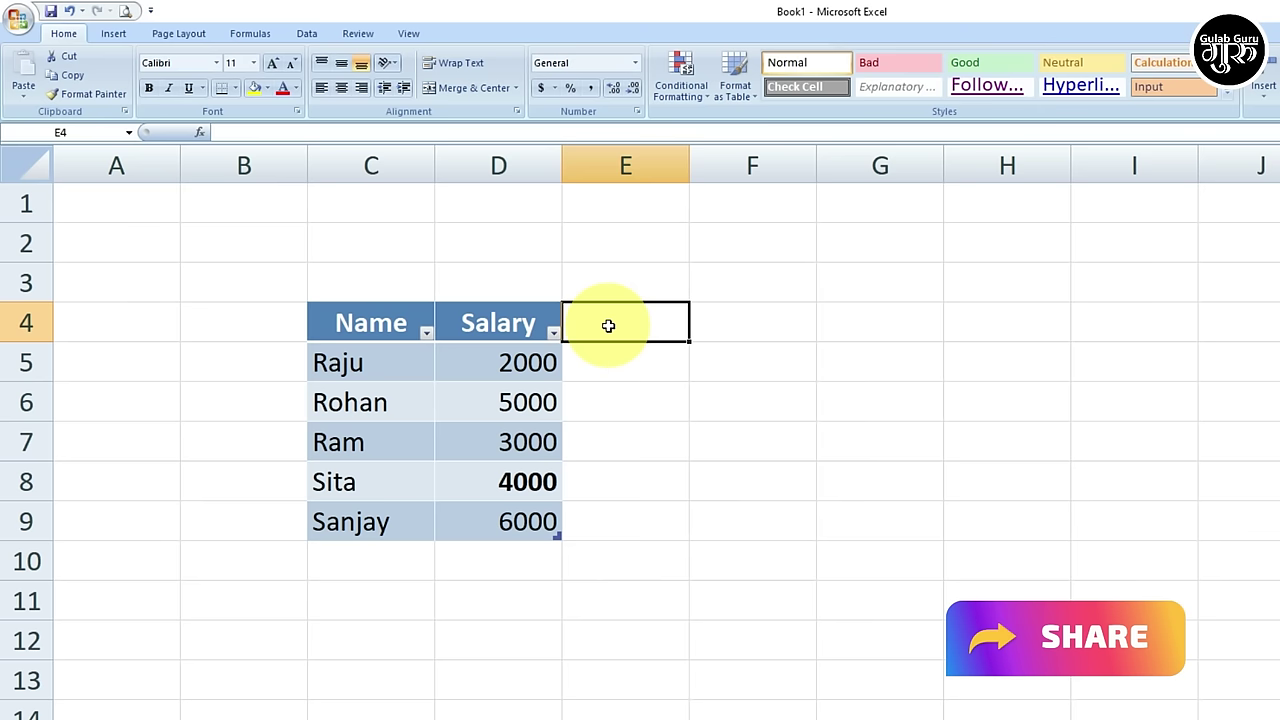
# Add an Age header in E4 to extend the table by one column.
pyautogui.write('S')
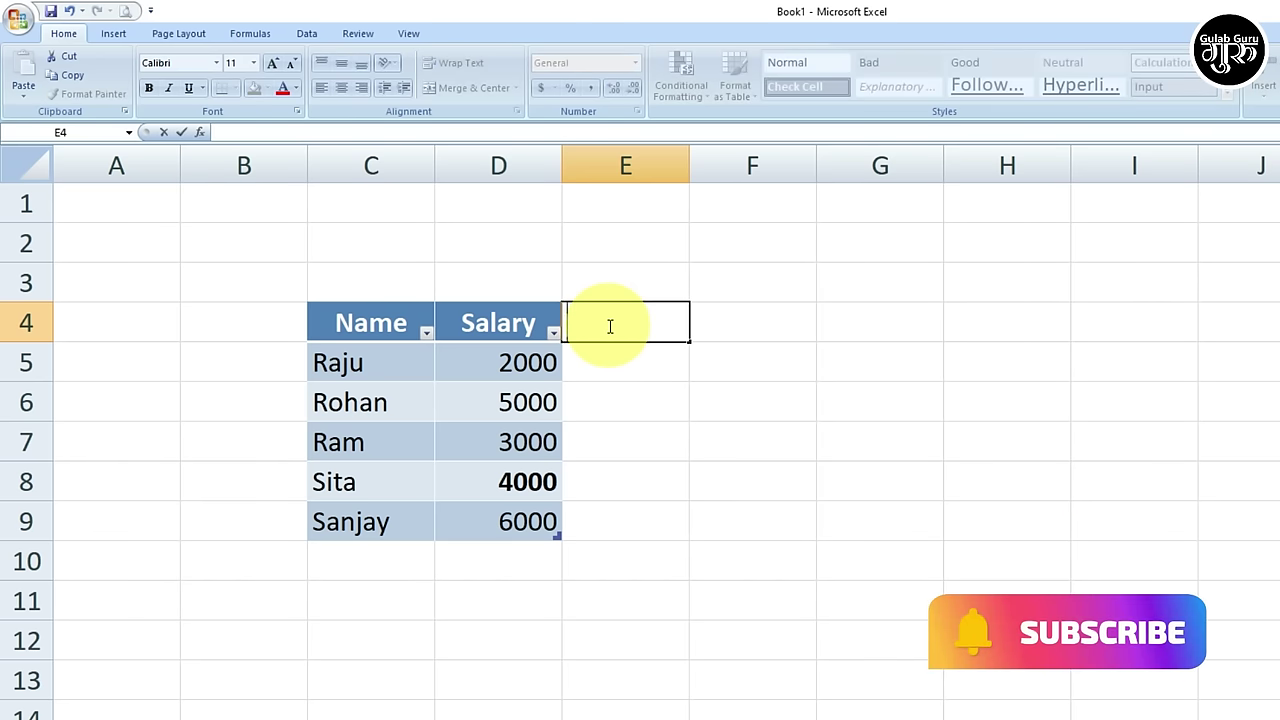
pyautogui.write('ge')
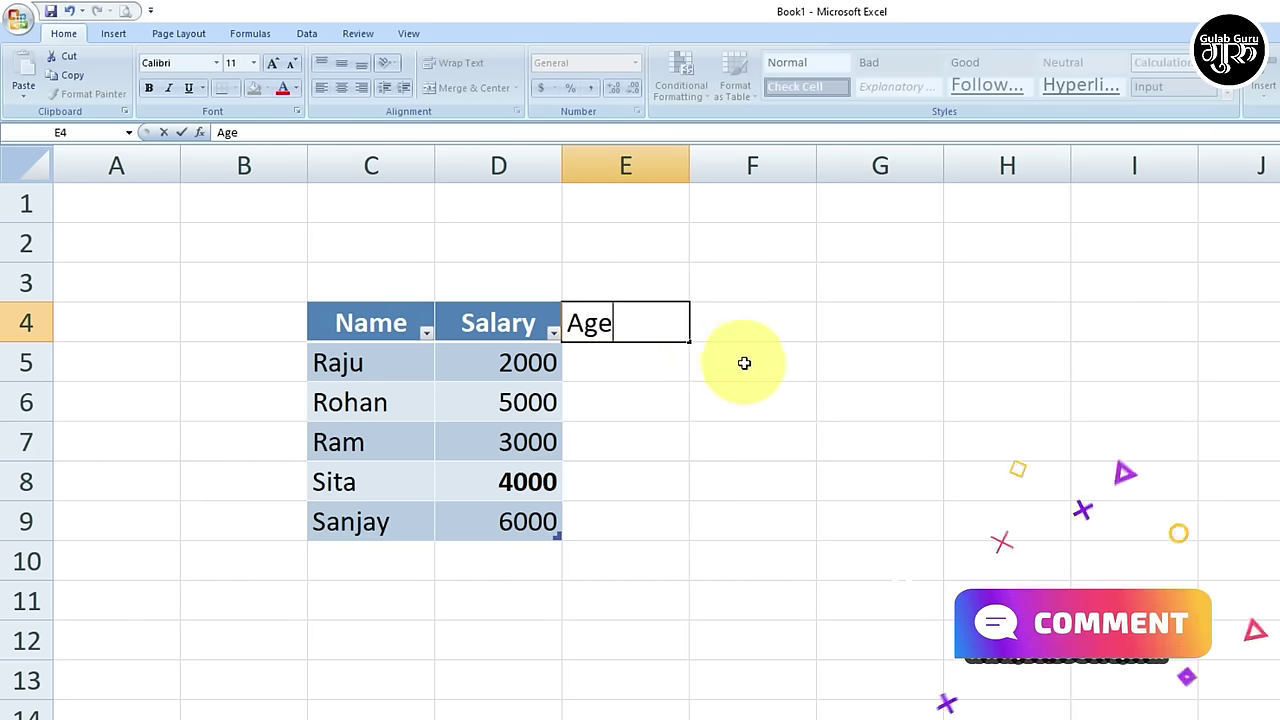
pyautogui.click(744, 363)
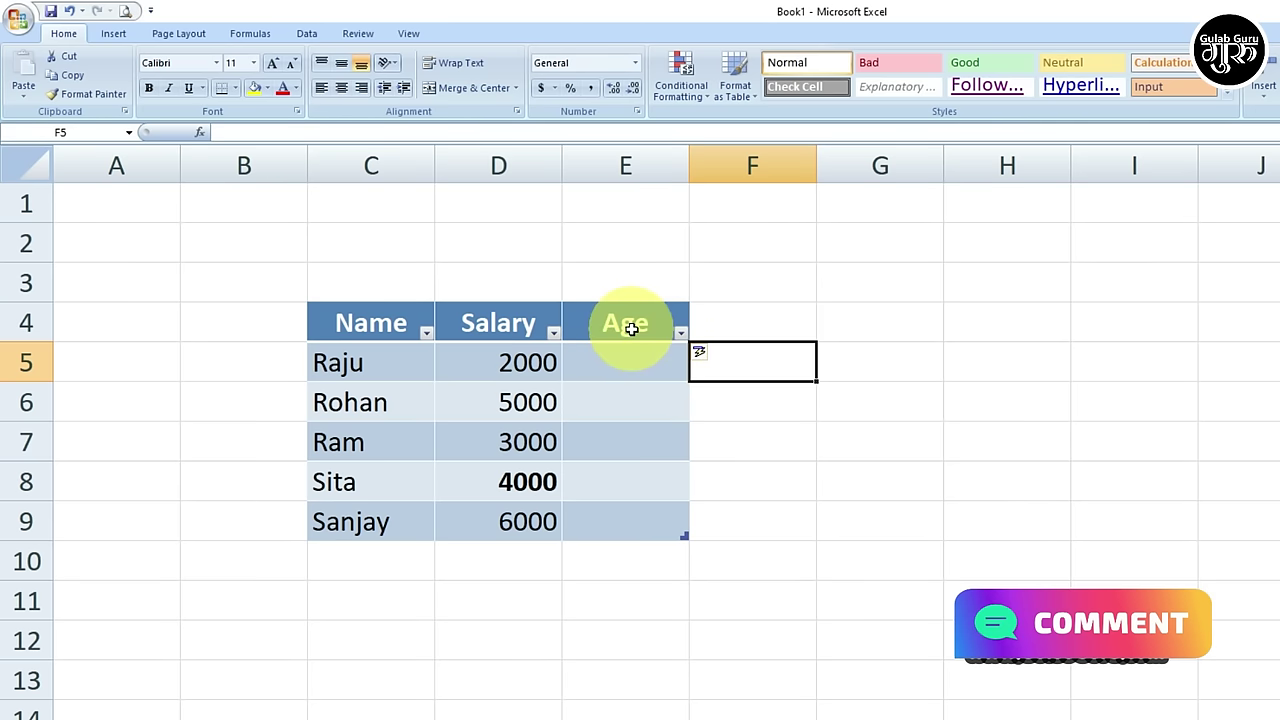
pyautogui.click(554, 333)
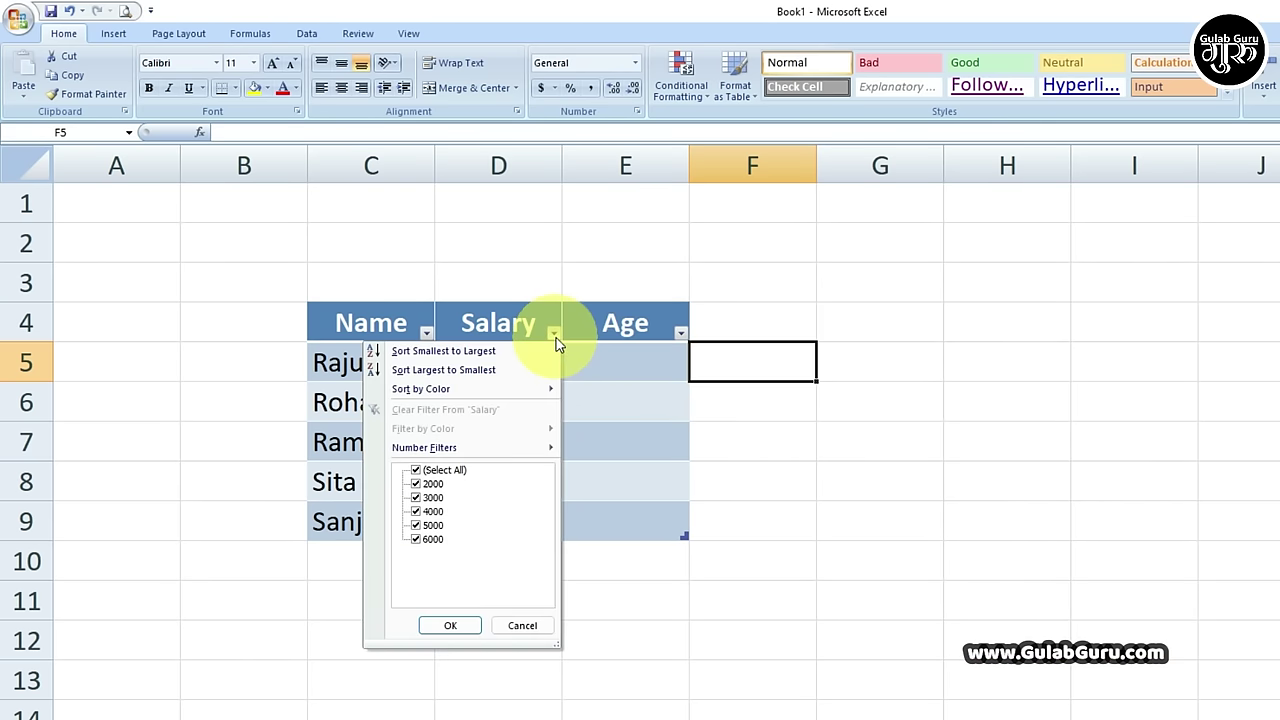
pyautogui.click(553, 332)
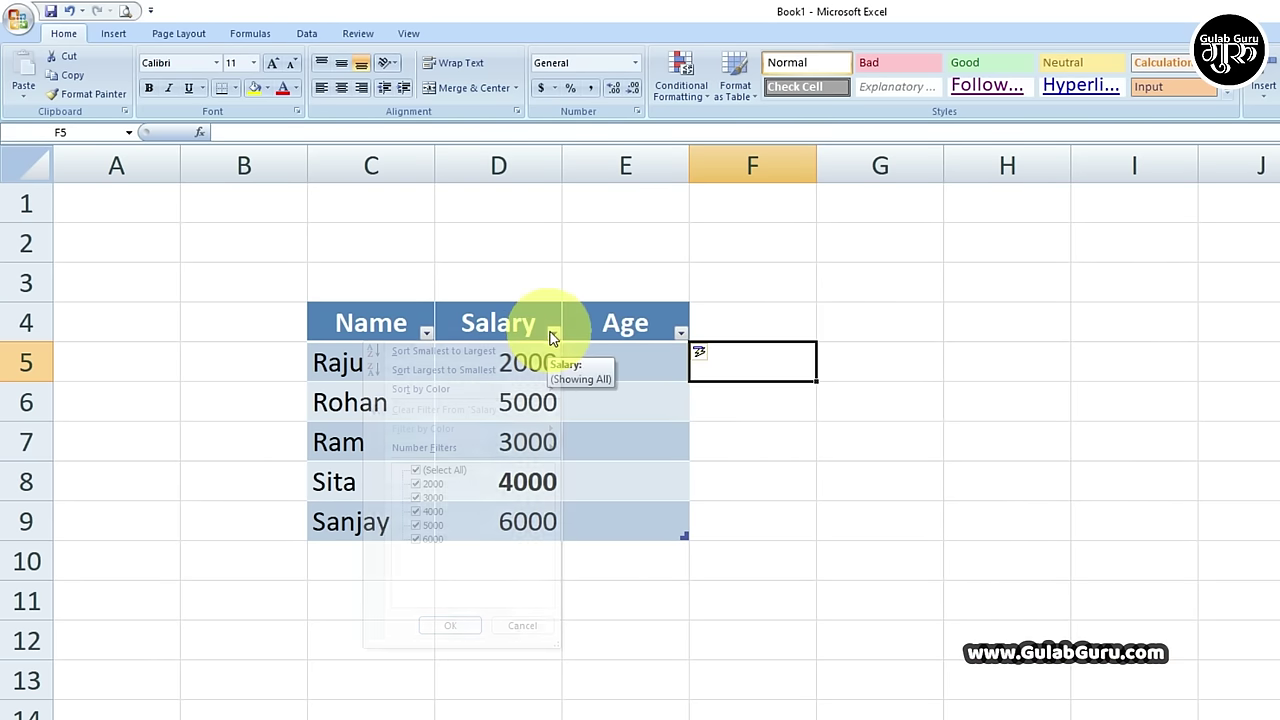
# Add a new table row with a name in C10 and salary 2000.
pyautogui.click(371, 557)
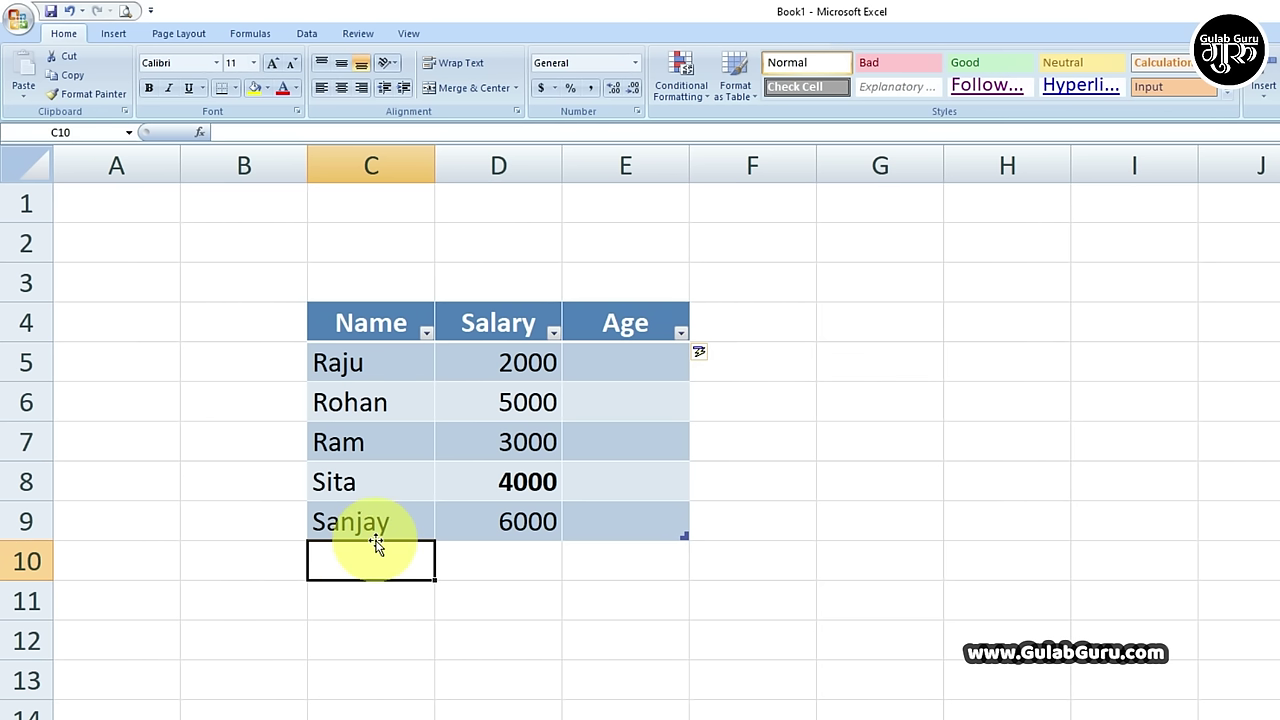
pyautogui.write('Gulab')
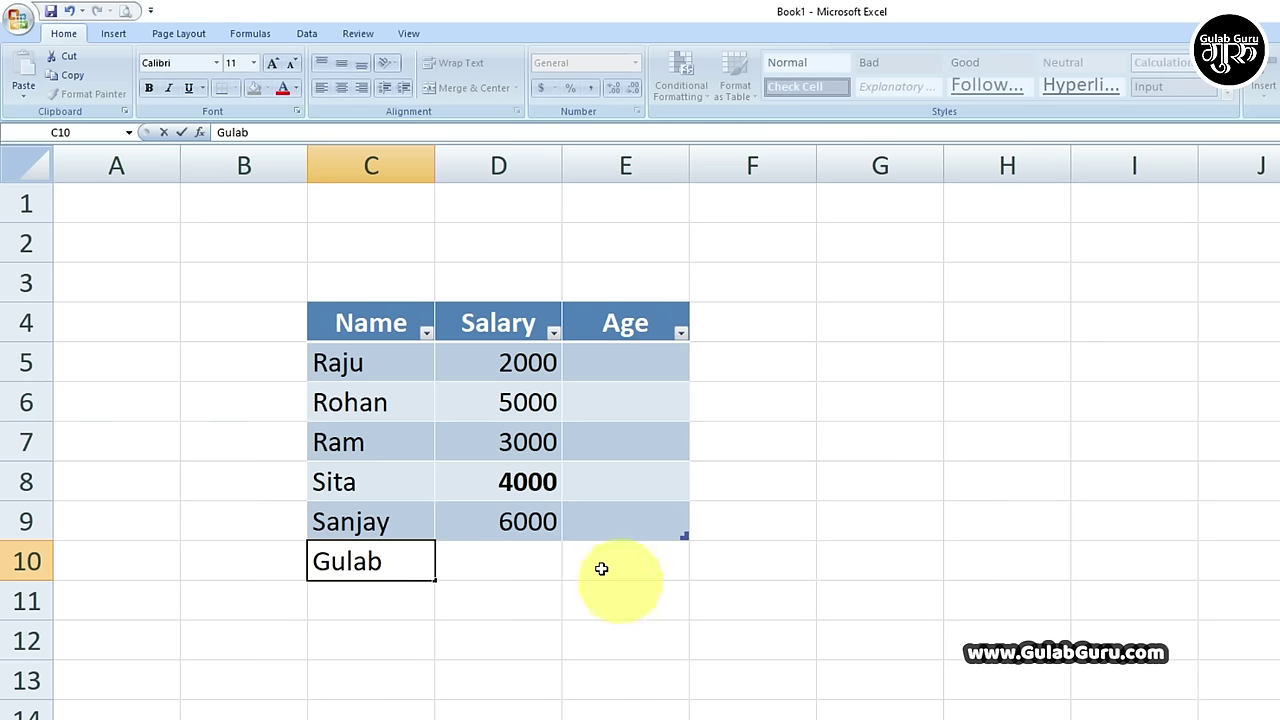
pyautogui.click(540, 563)
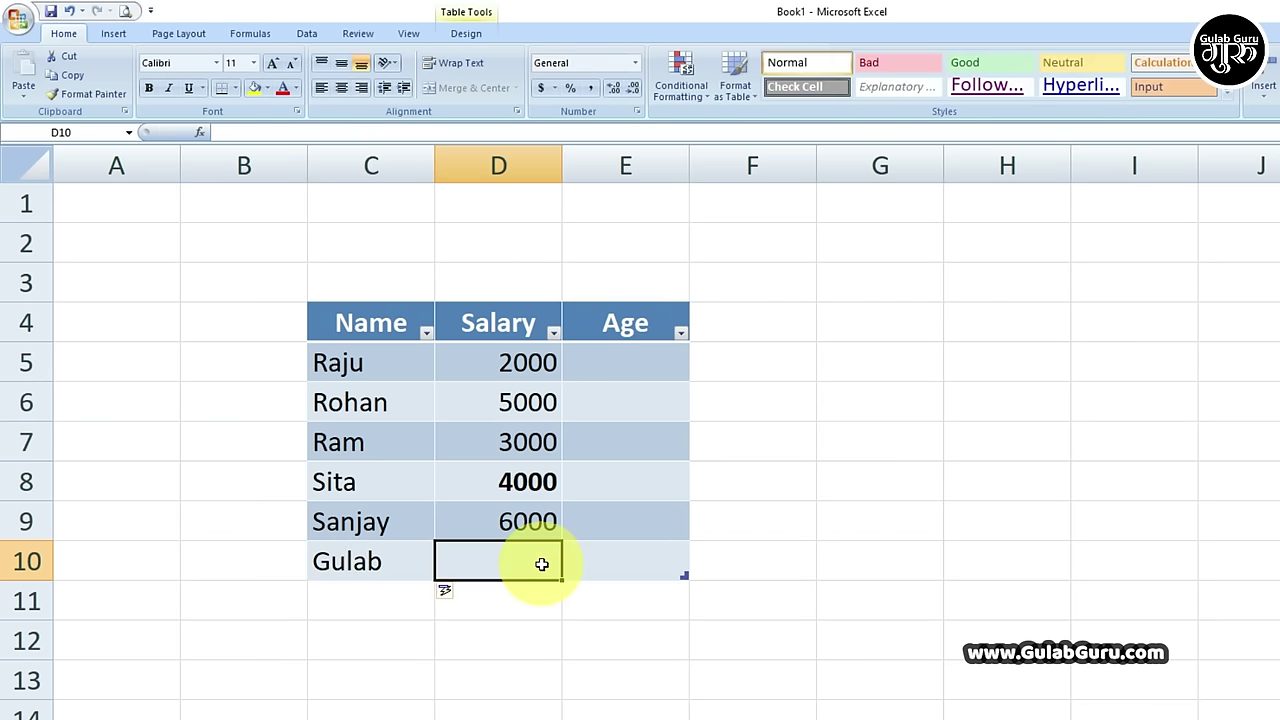
pyautogui.write('2000')
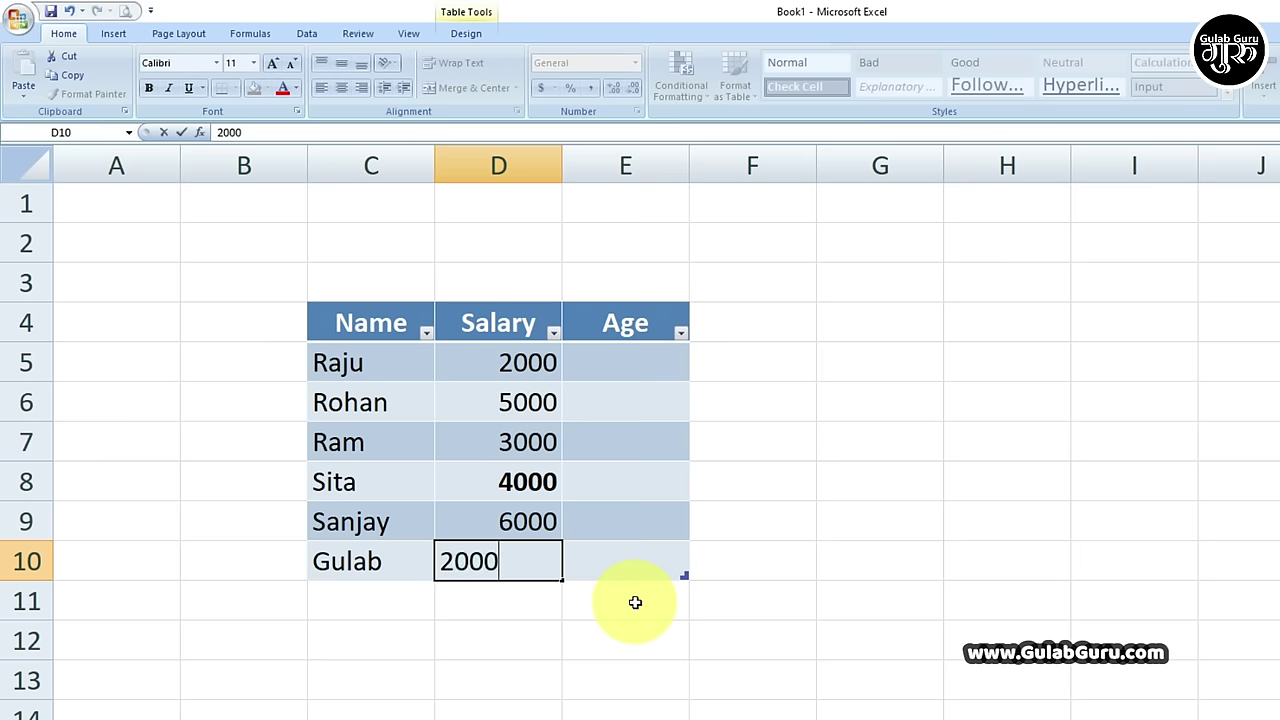
pyautogui.click(635, 602)
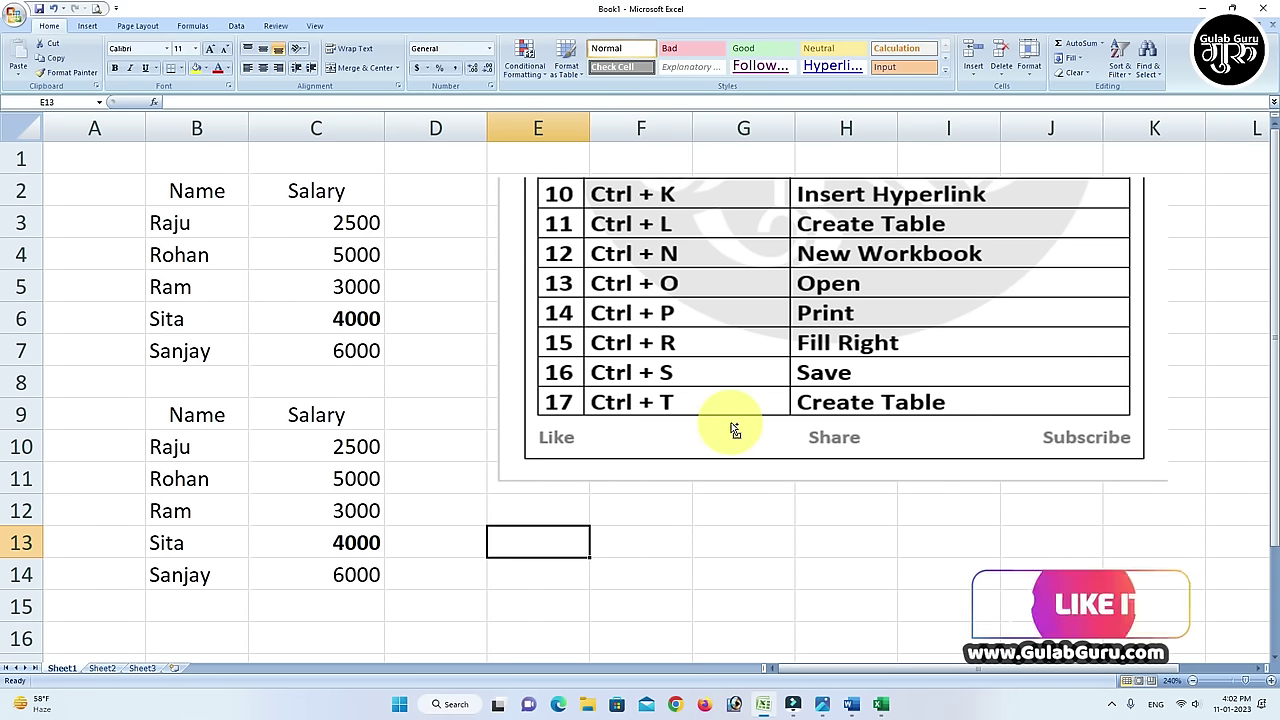
pyautogui.hotkey('ctrl', 'n')
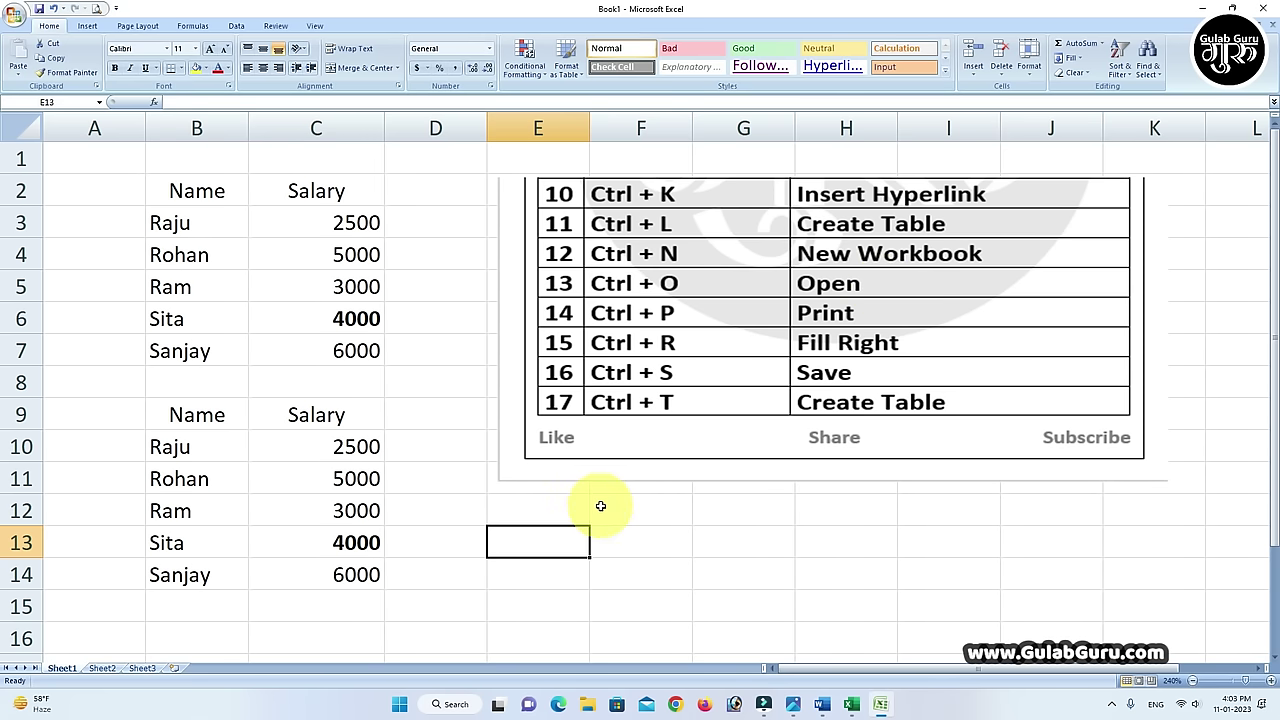
pyautogui.hotkey('ctrl', 'o')
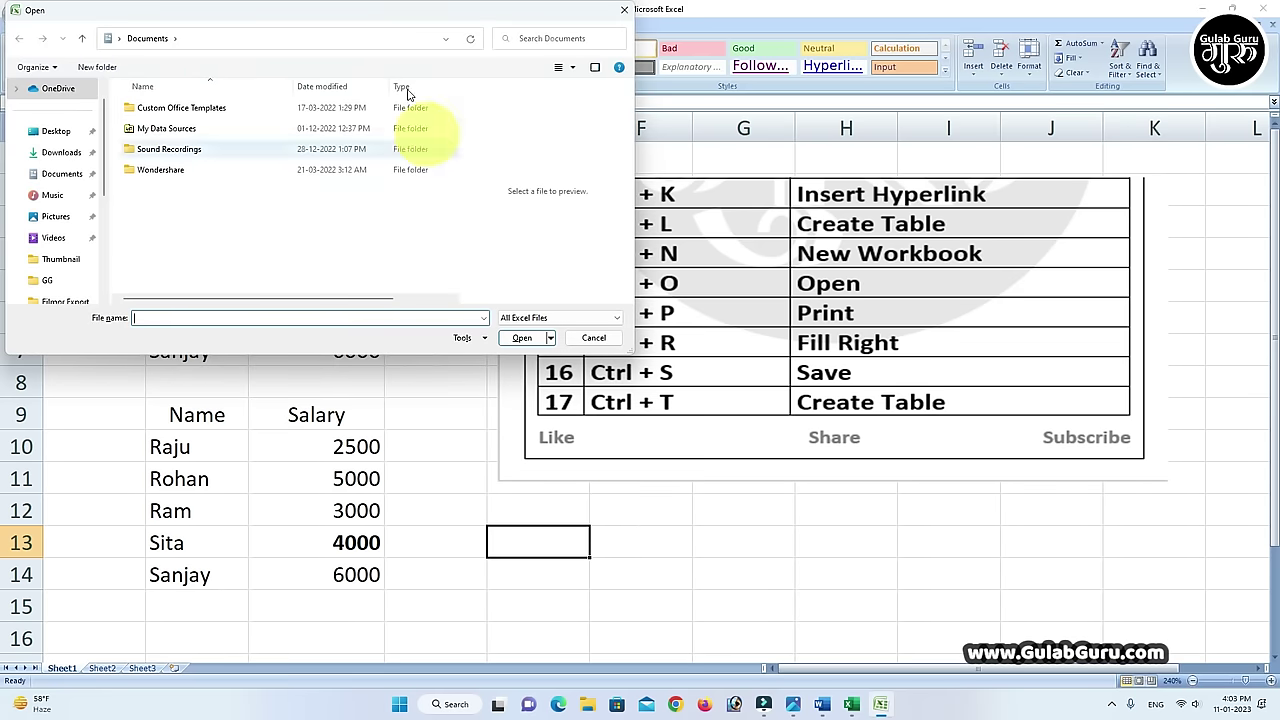
pyautogui.moveTo(337, 12); pyautogui.dragTo(654, 117)
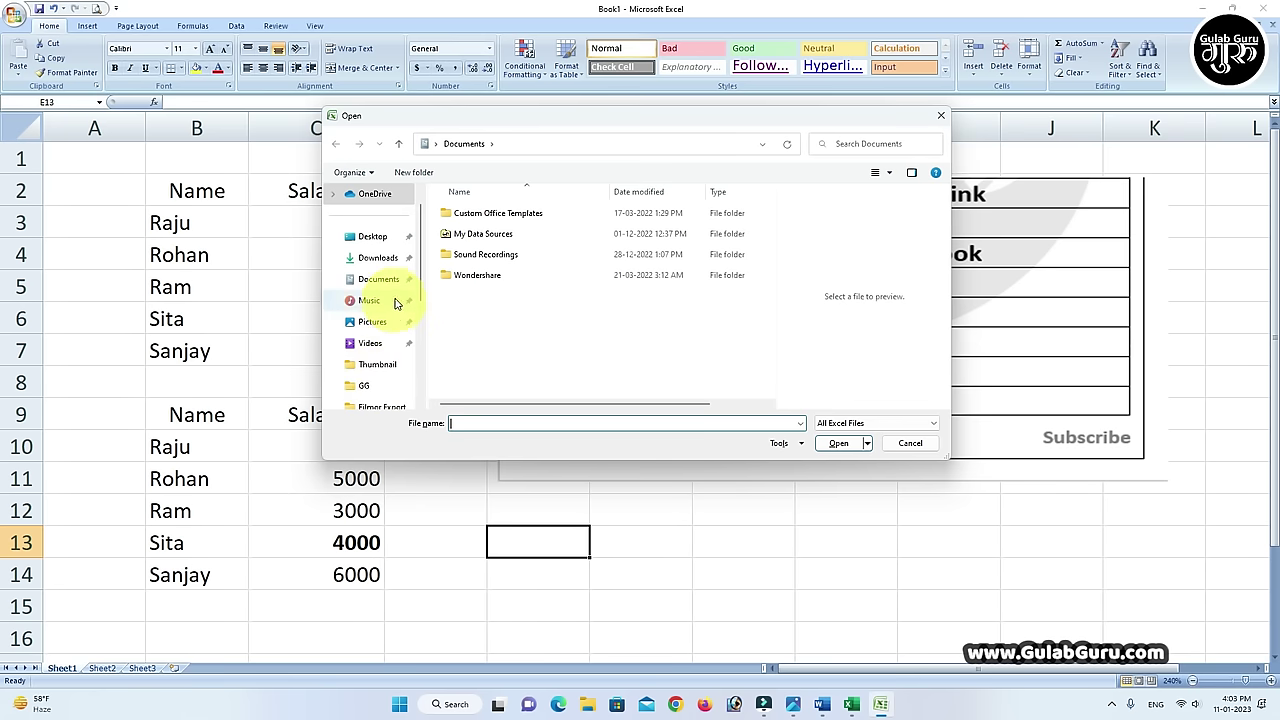
pyautogui.click(484, 274)
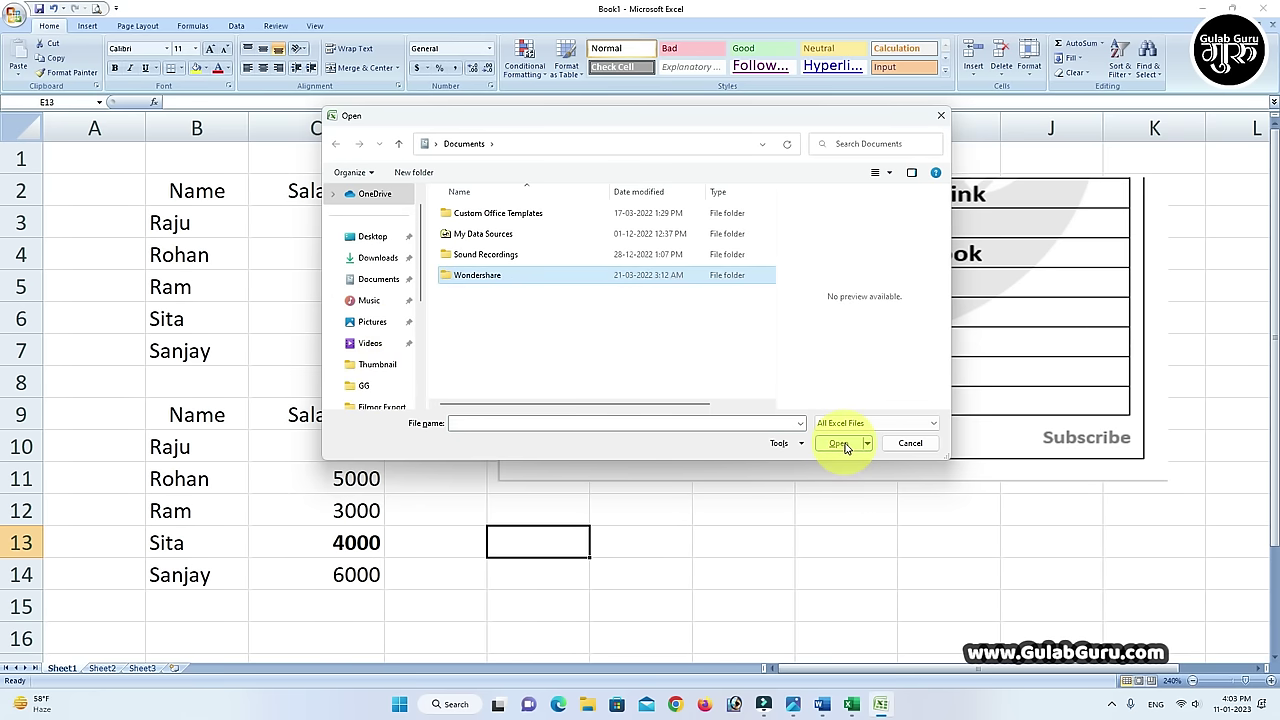
pyautogui.click(910, 444)
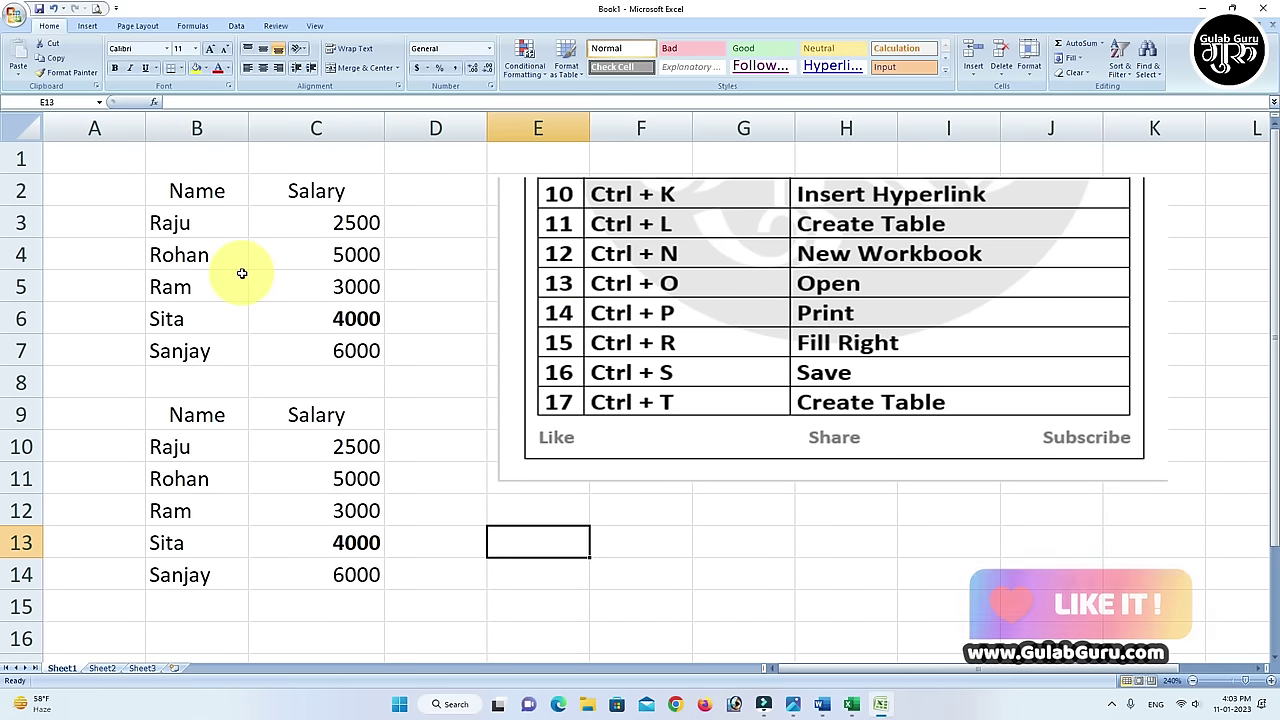
pyautogui.hotkey('ctrl', 'p')
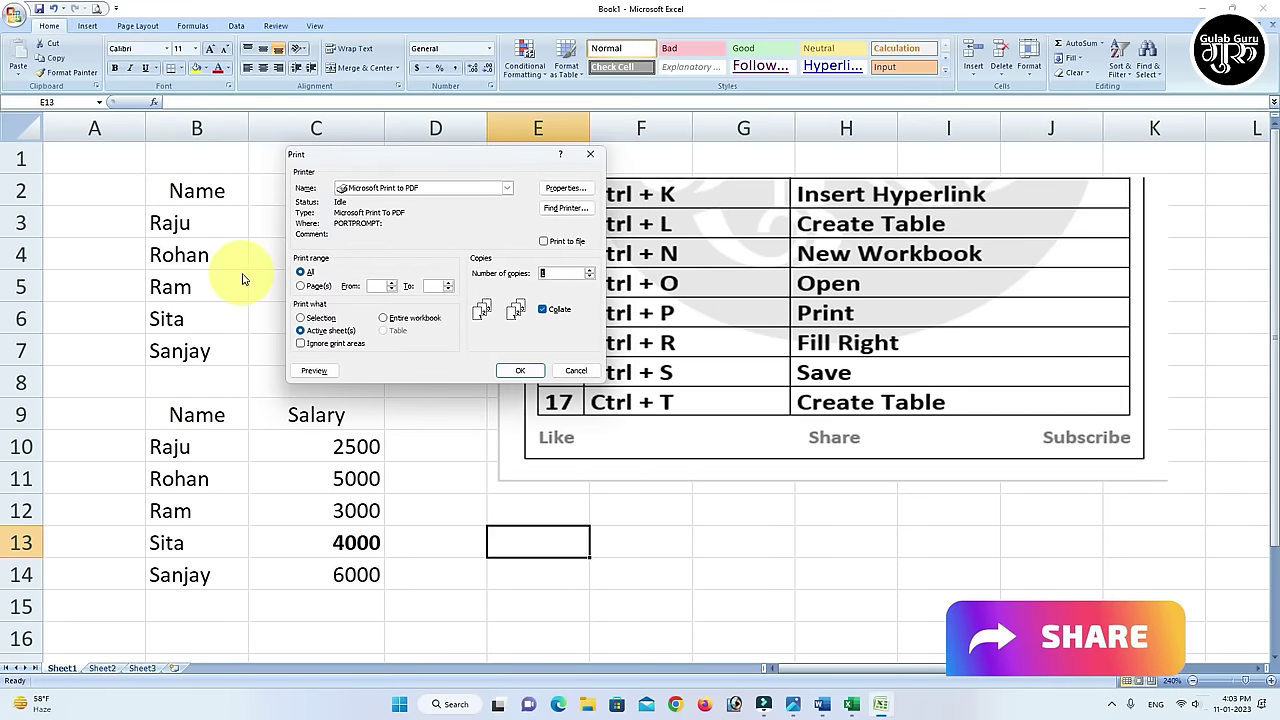
pyautogui.click(500, 187)
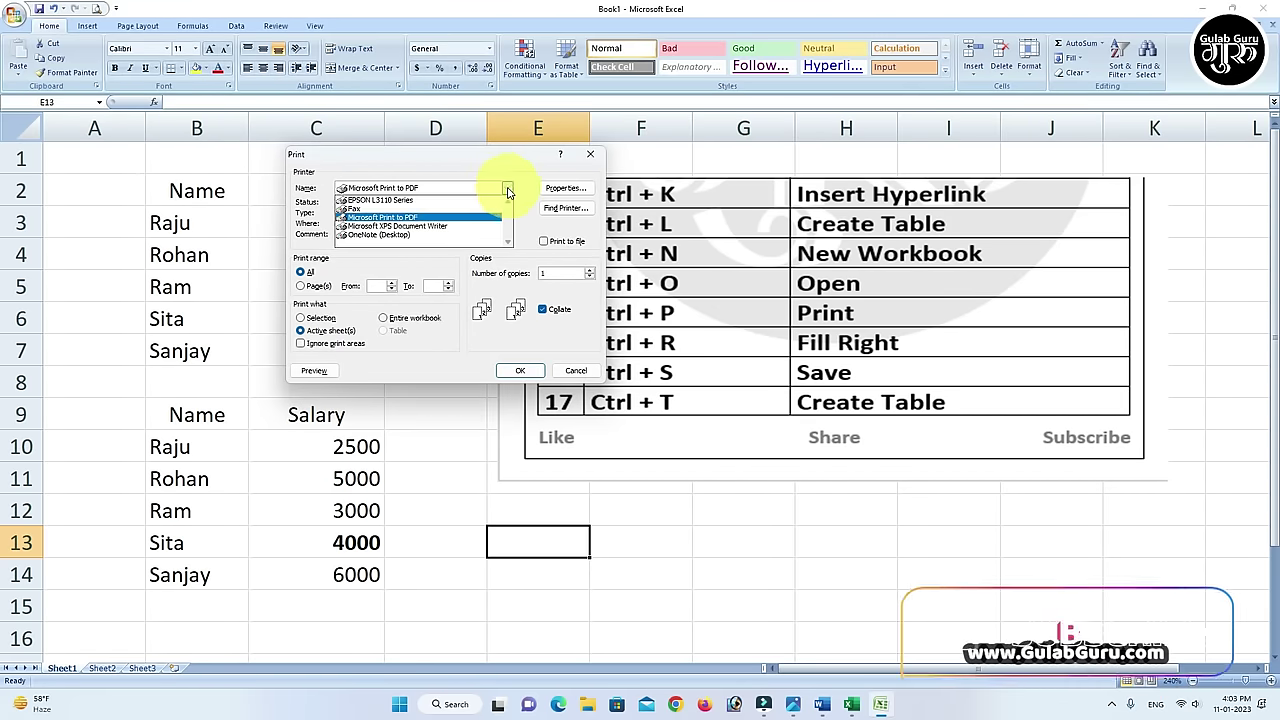
pyautogui.click(385, 201)
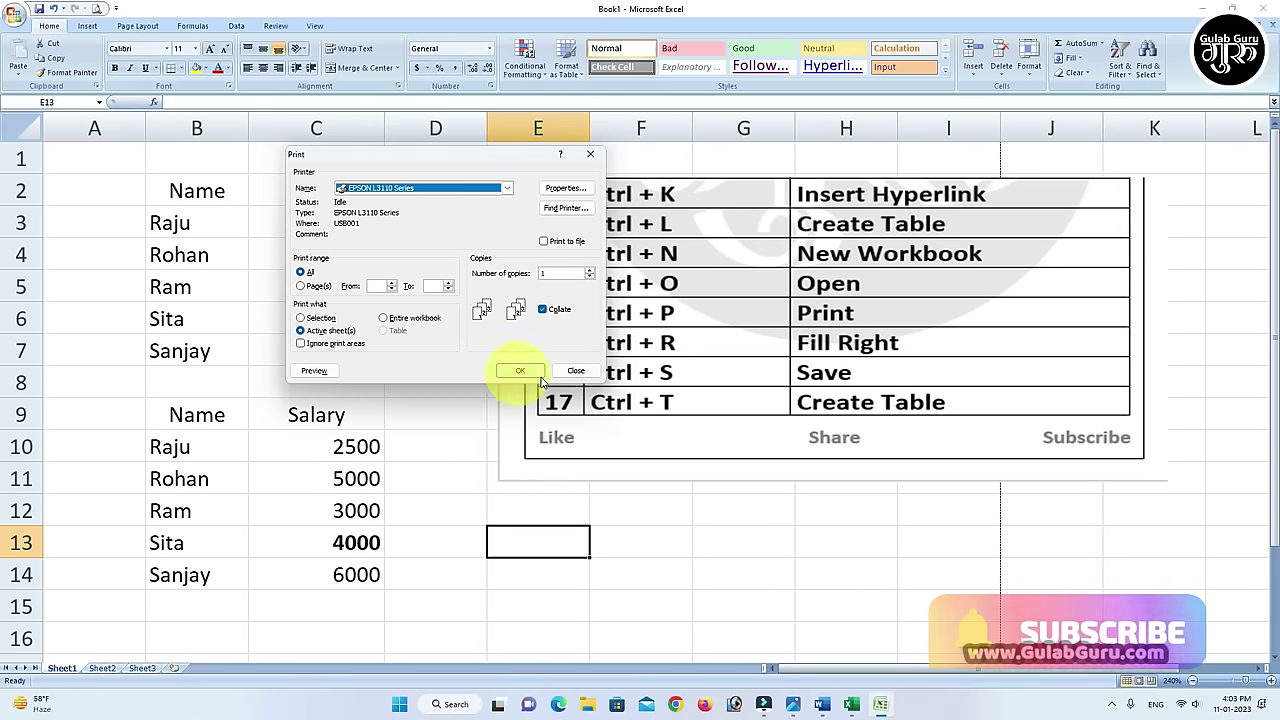
pyautogui.click(574, 371)
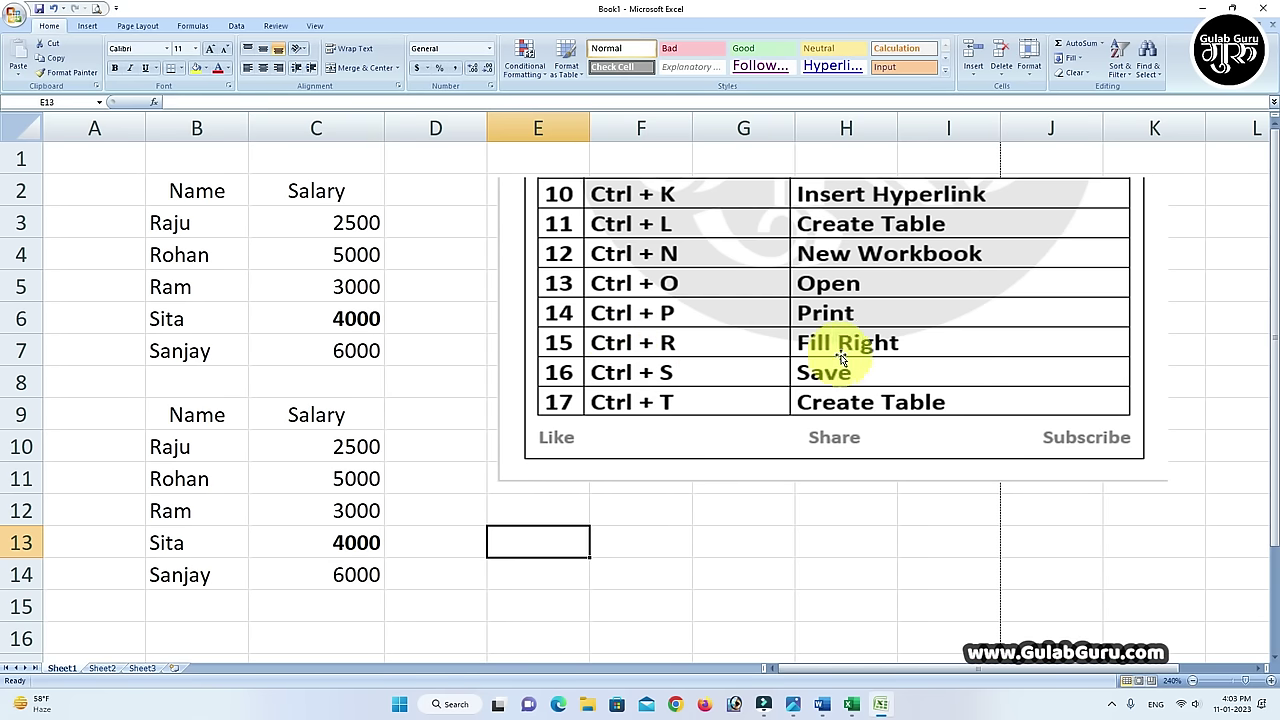
# On Sheet3, fill the 199 in B3 right across B3:H3 with Ctrl+R.
pyautogui.click(143, 668)
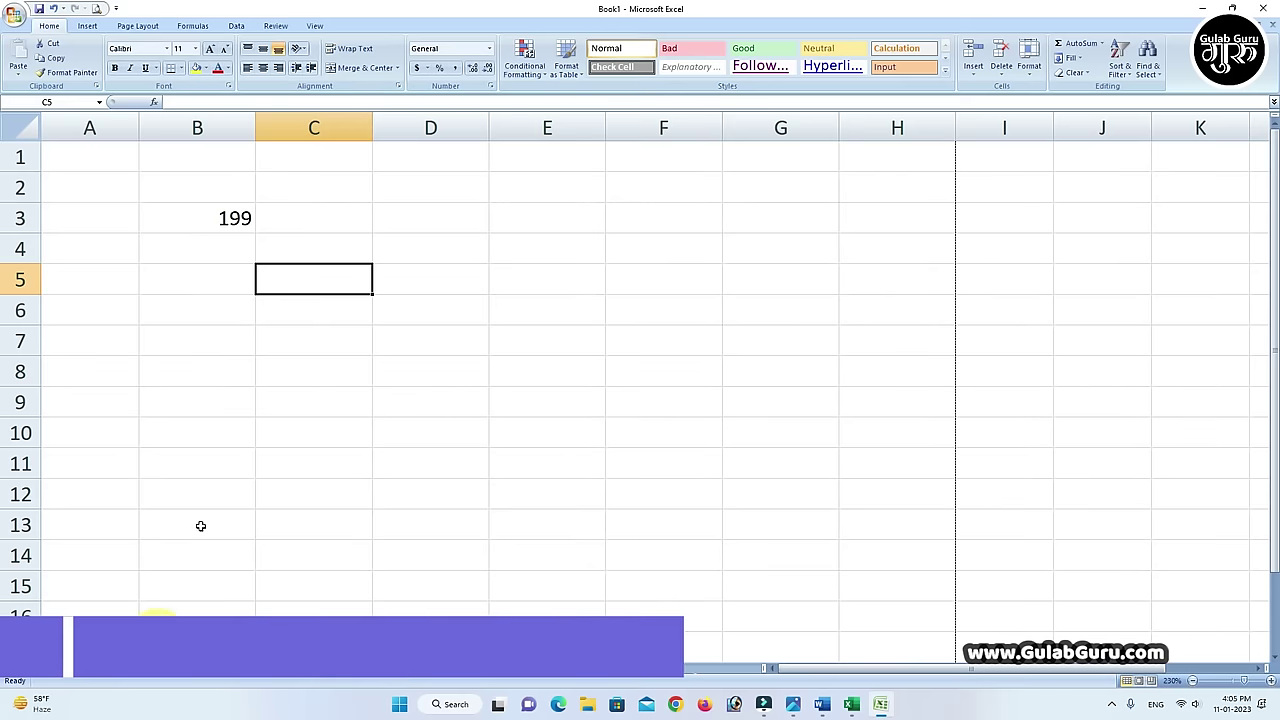
pyautogui.click(220, 218)
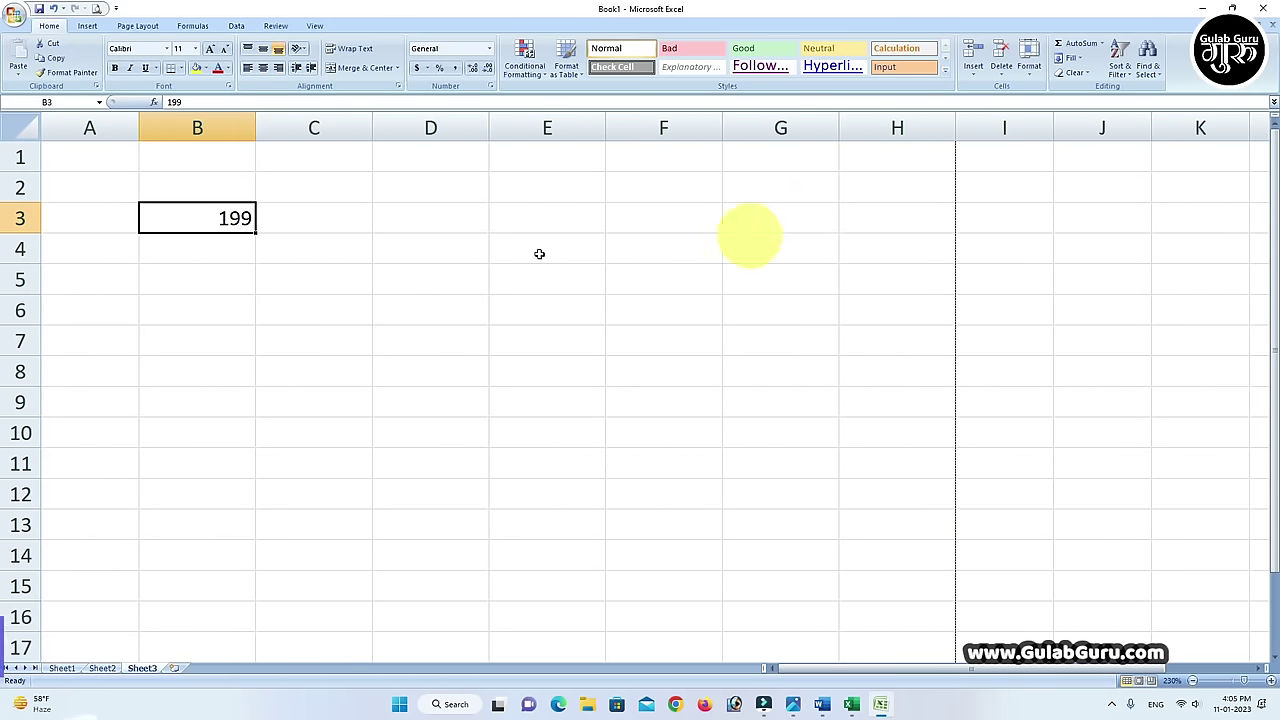
pyautogui.moveTo(197, 216); pyautogui.dragTo(857, 212)
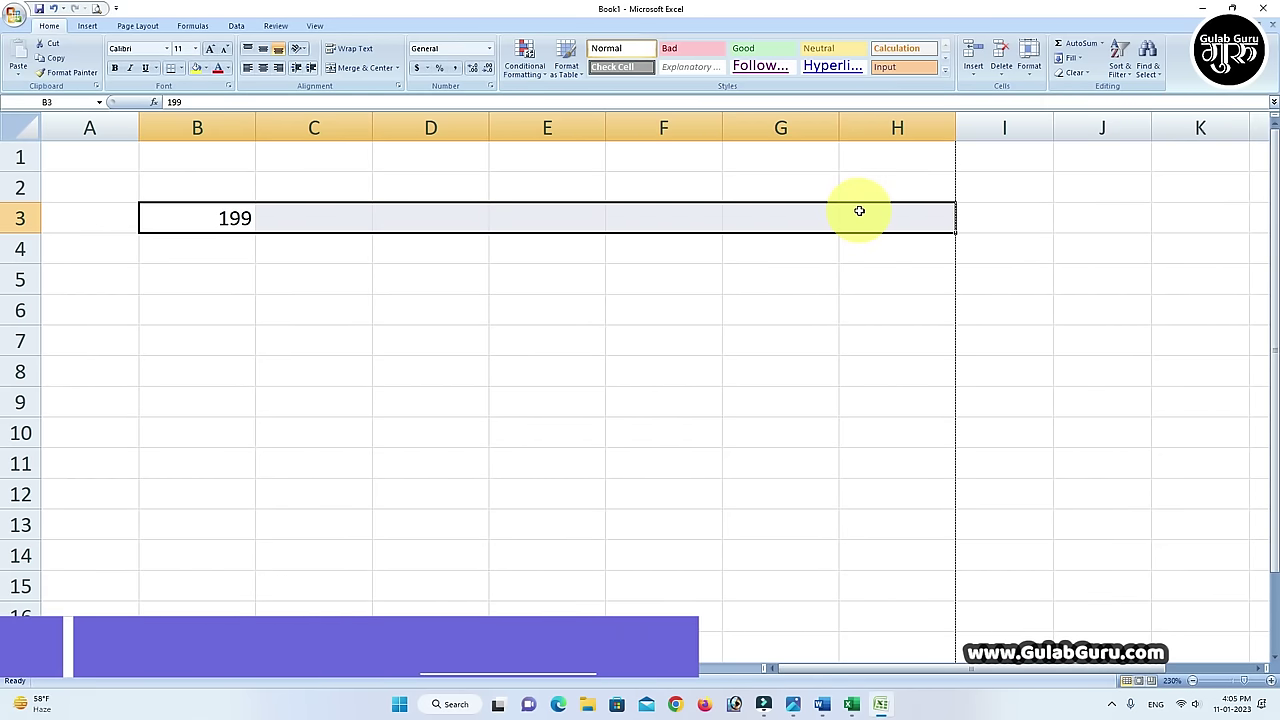
pyautogui.hotkey('ctrl', 'r')
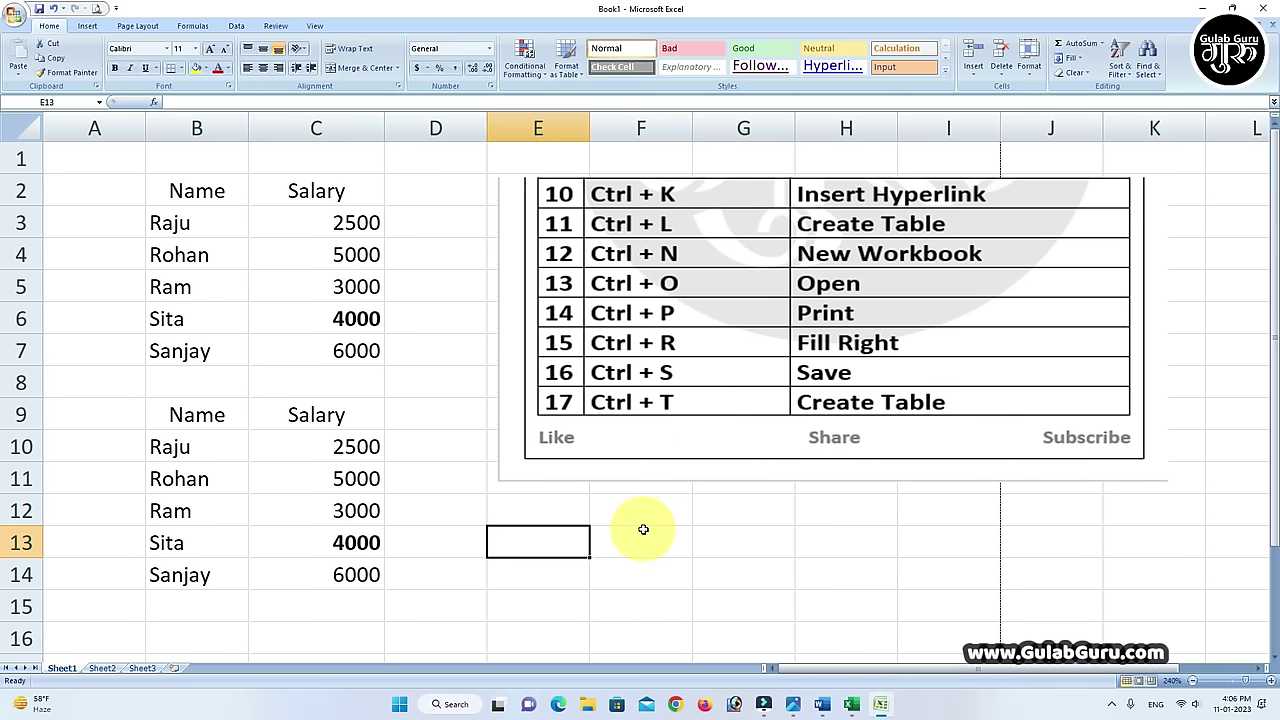
pyautogui.hotkey('ctrl', 's')
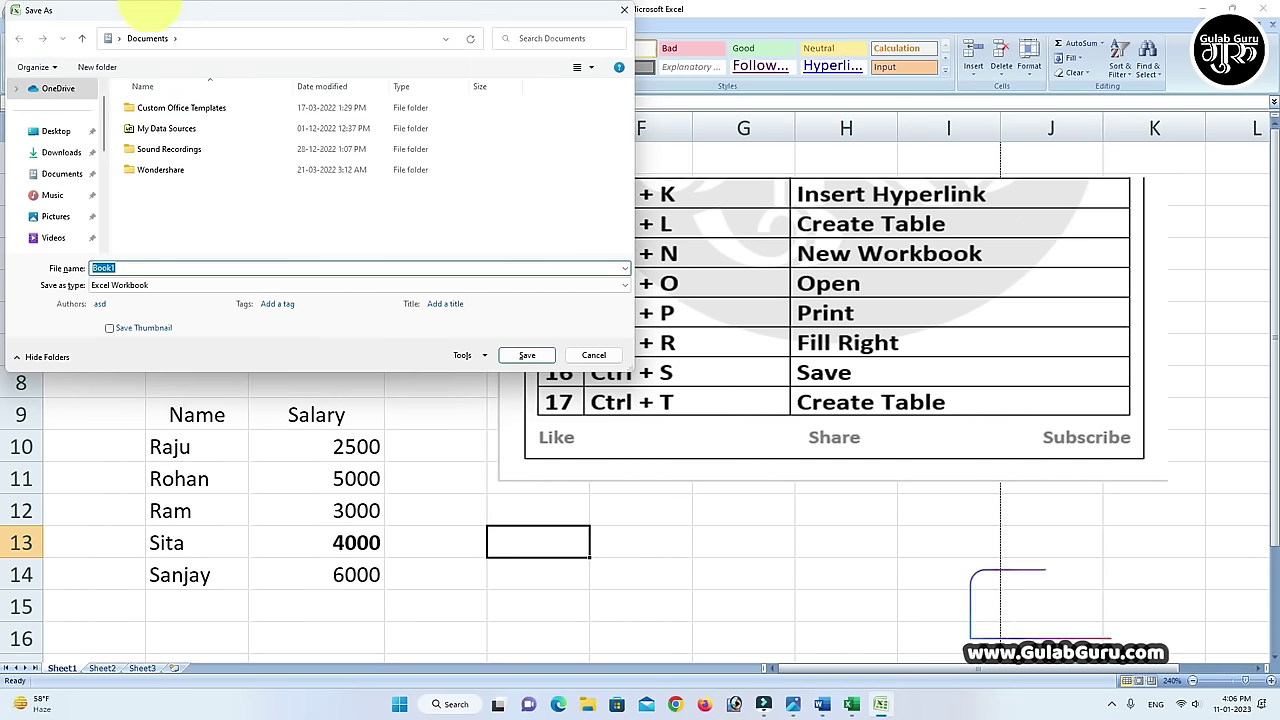
pyautogui.moveTo(223, 12); pyautogui.dragTo(486, 65)
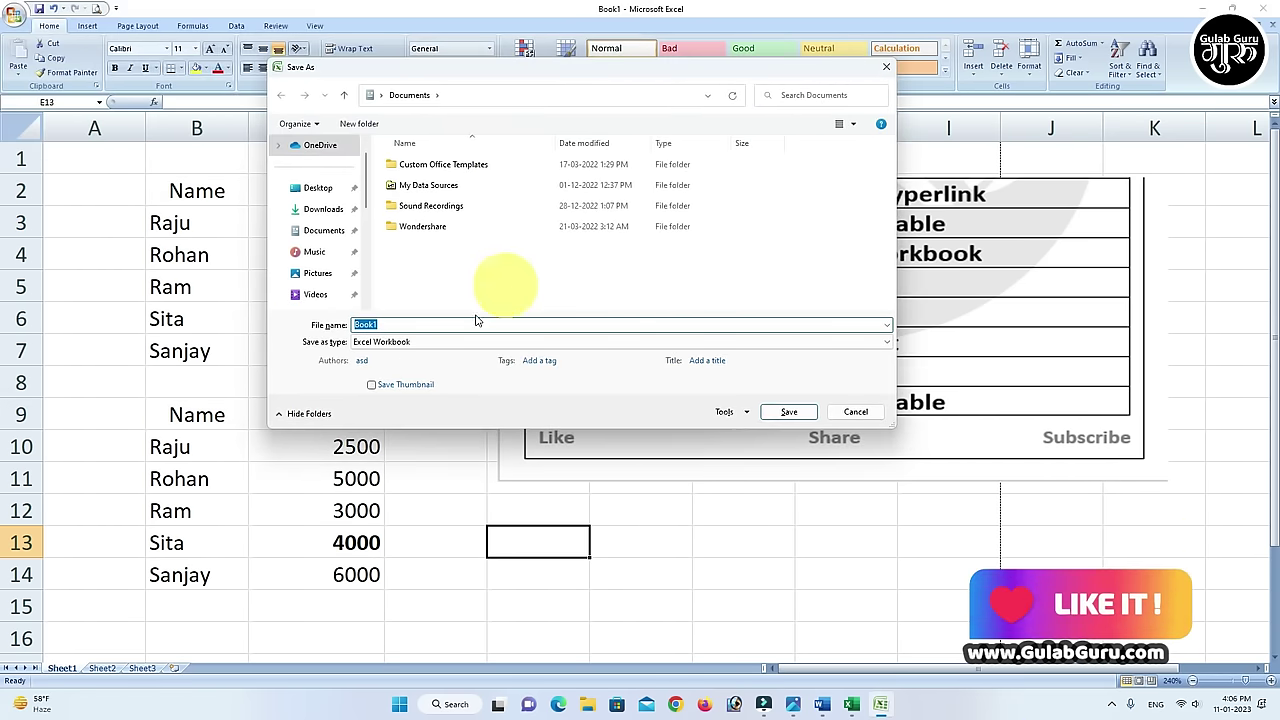
pyautogui.click(318, 190)
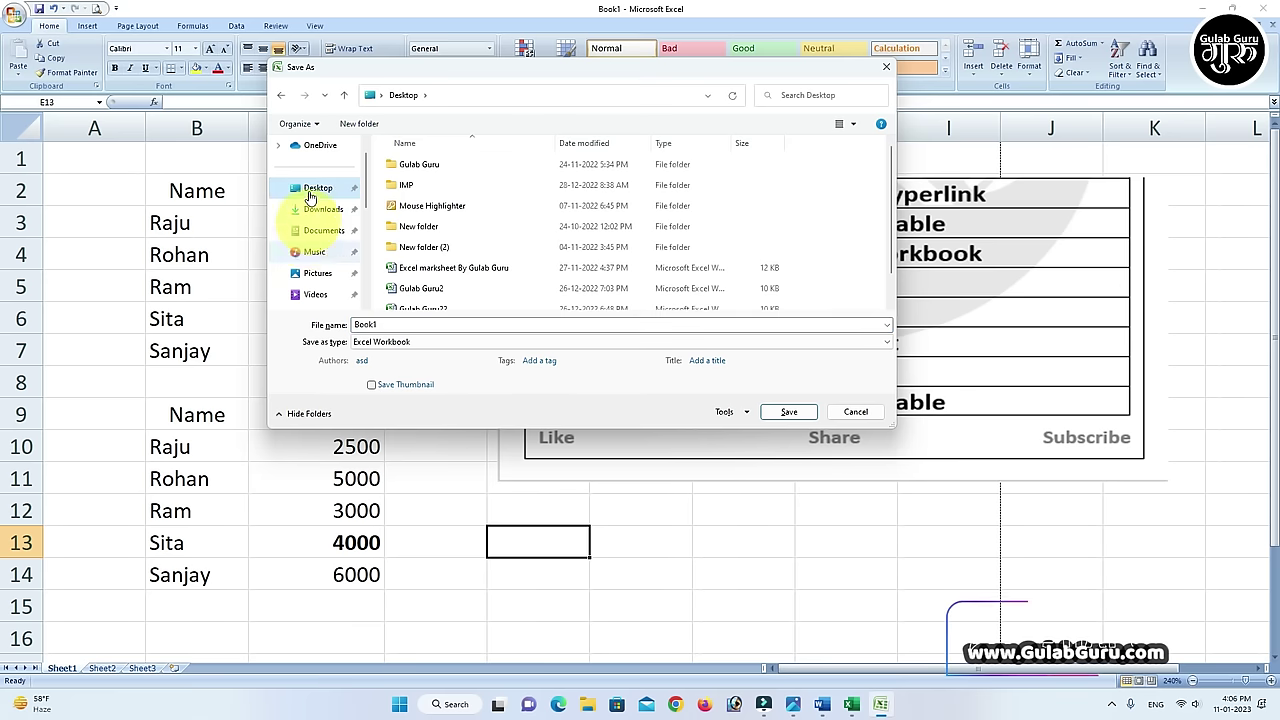
pyautogui.moveTo(423, 325); pyautogui.dragTo(355, 326)
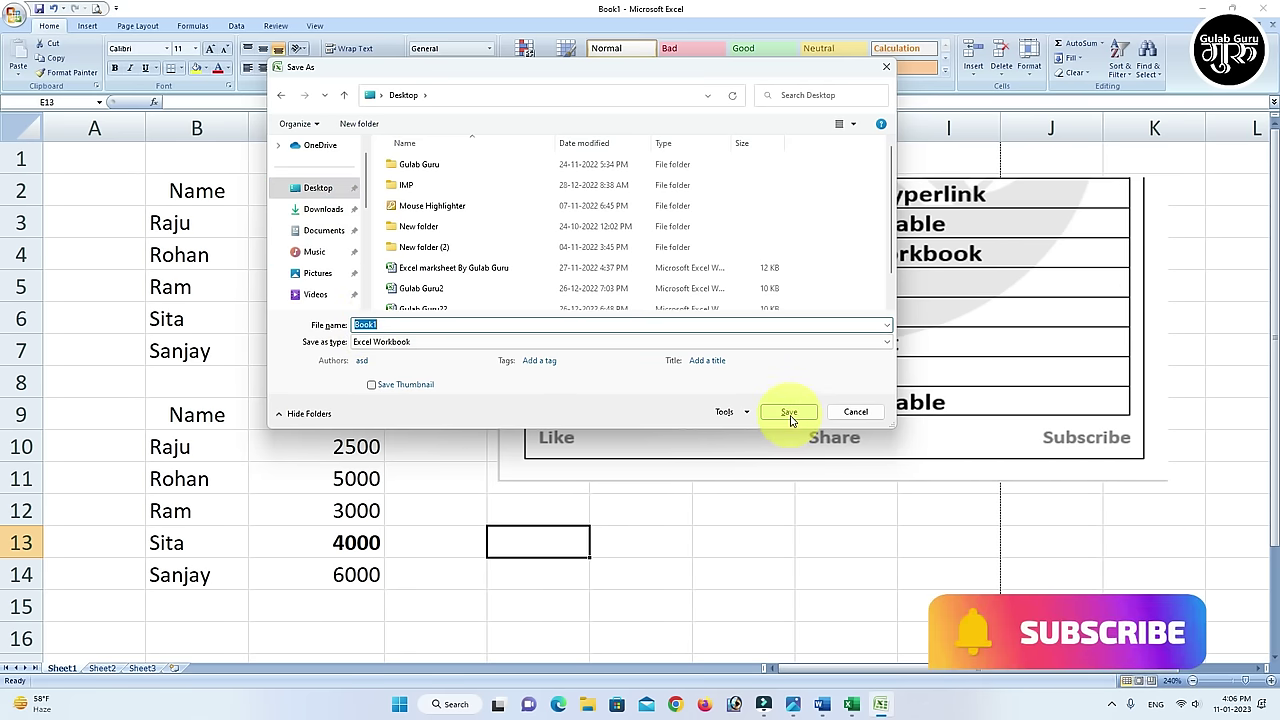
pyautogui.click(855, 412)
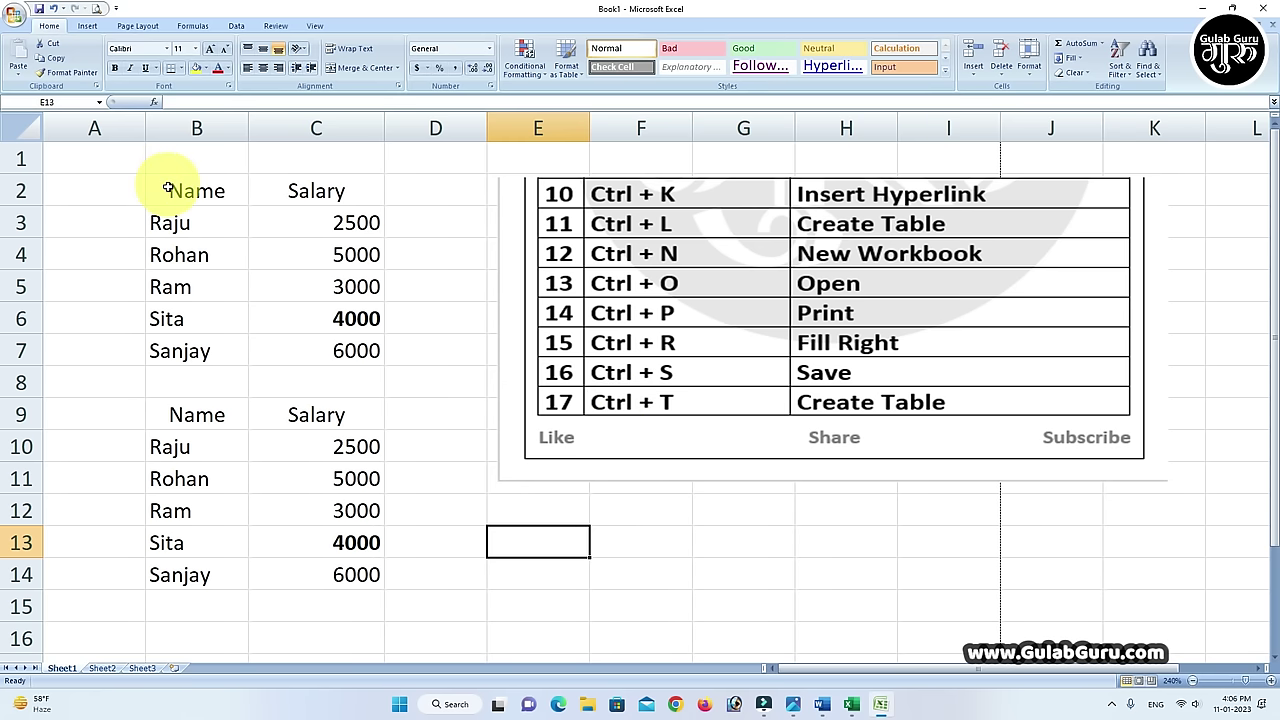
# Convert the B2:C7 Name–Salary list into a table with headers using Ctrl+L.
pyautogui.moveTo(172, 186); pyautogui.dragTo(318, 344)
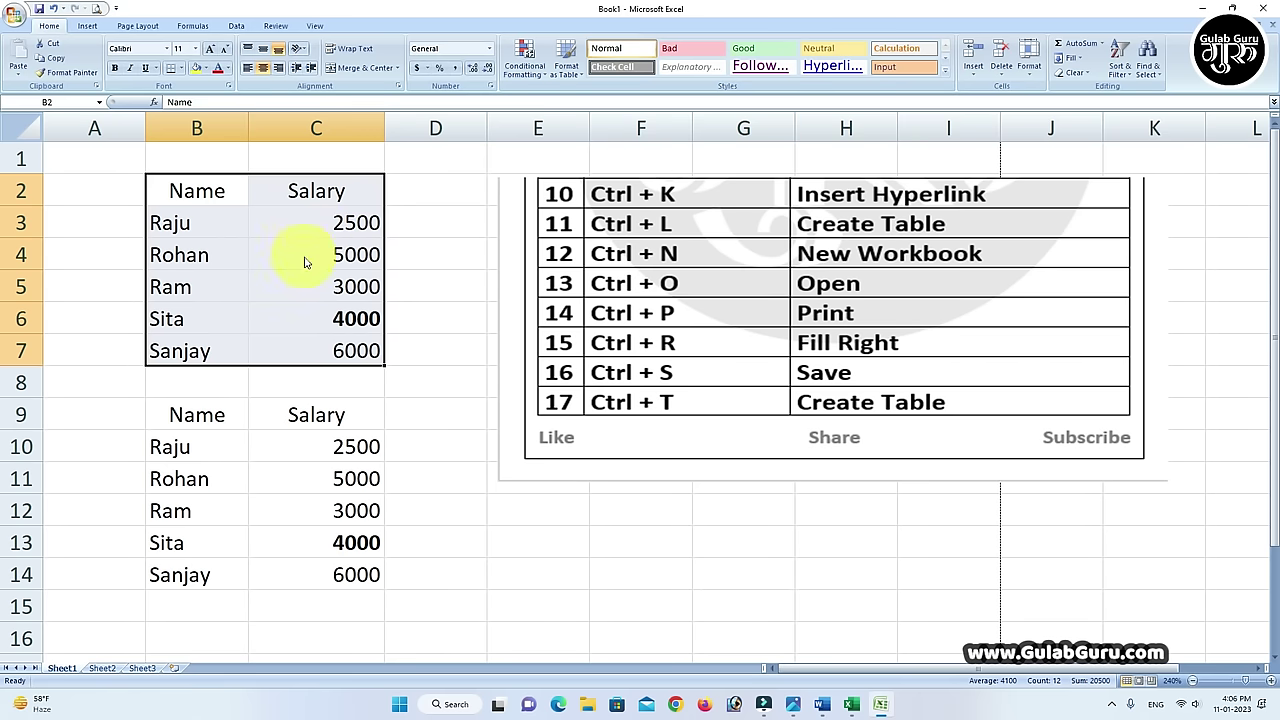
pyautogui.hotkey('ctrl', 'l')
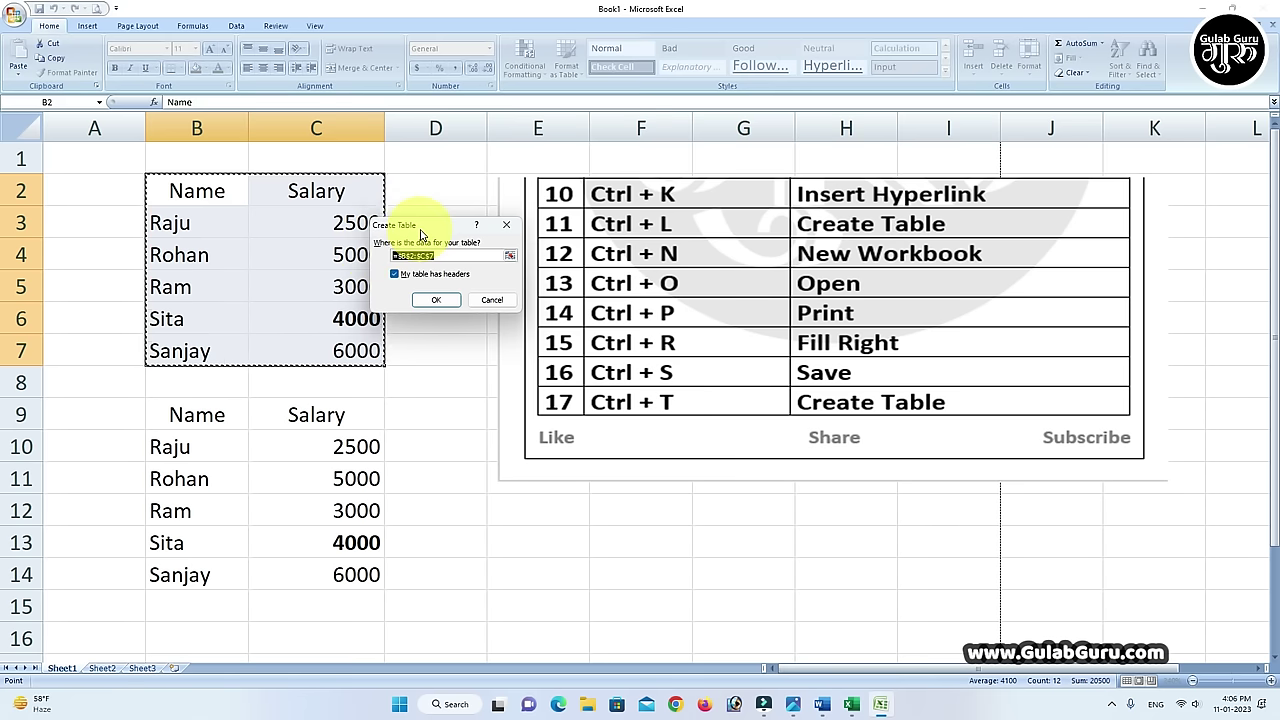
pyautogui.click(441, 303)
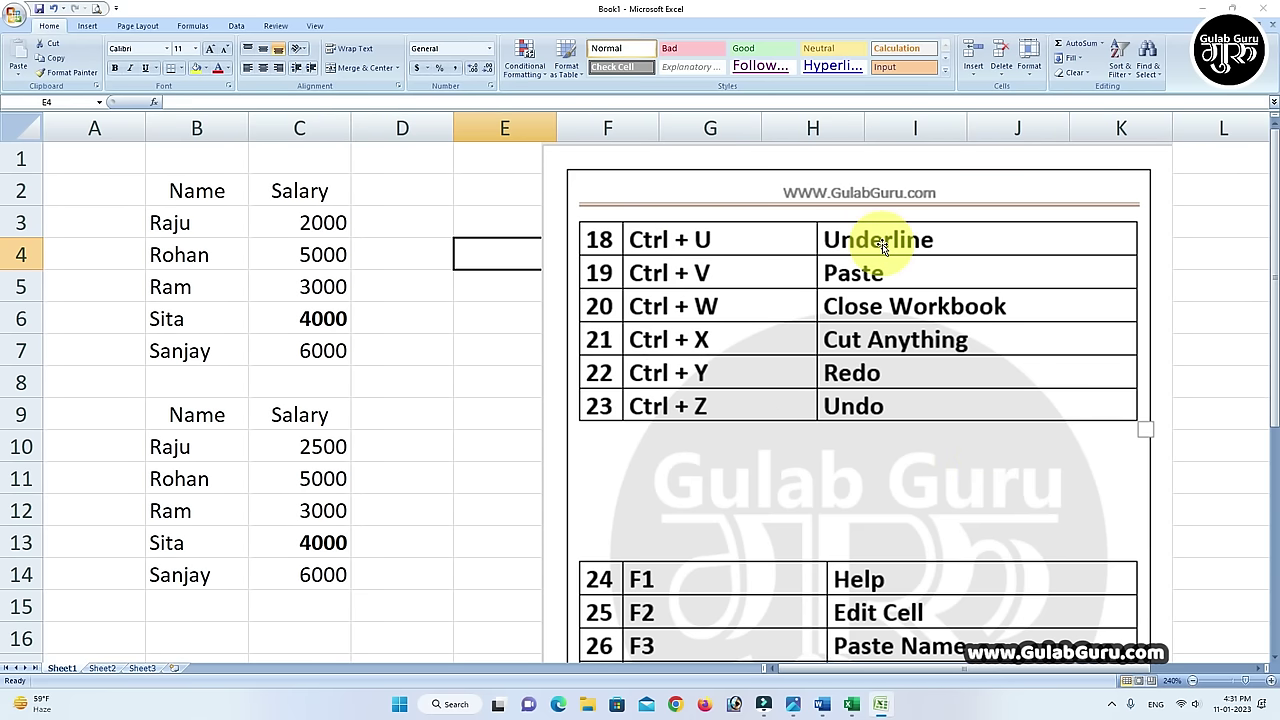
# Underline the Salary column C2:C7, then create the new blank workbook Book6.
pyautogui.moveTo(297, 189); pyautogui.dragTo(298, 338)
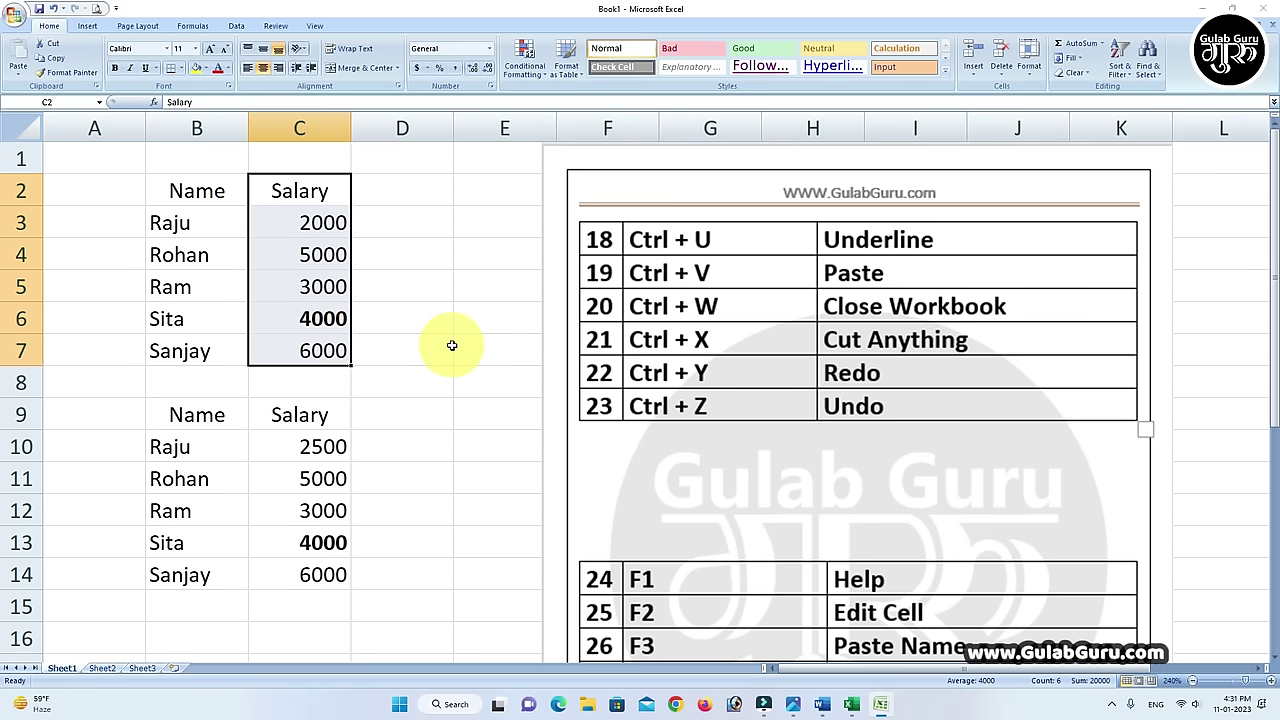
pyautogui.hotkey('ctrl', 'u')
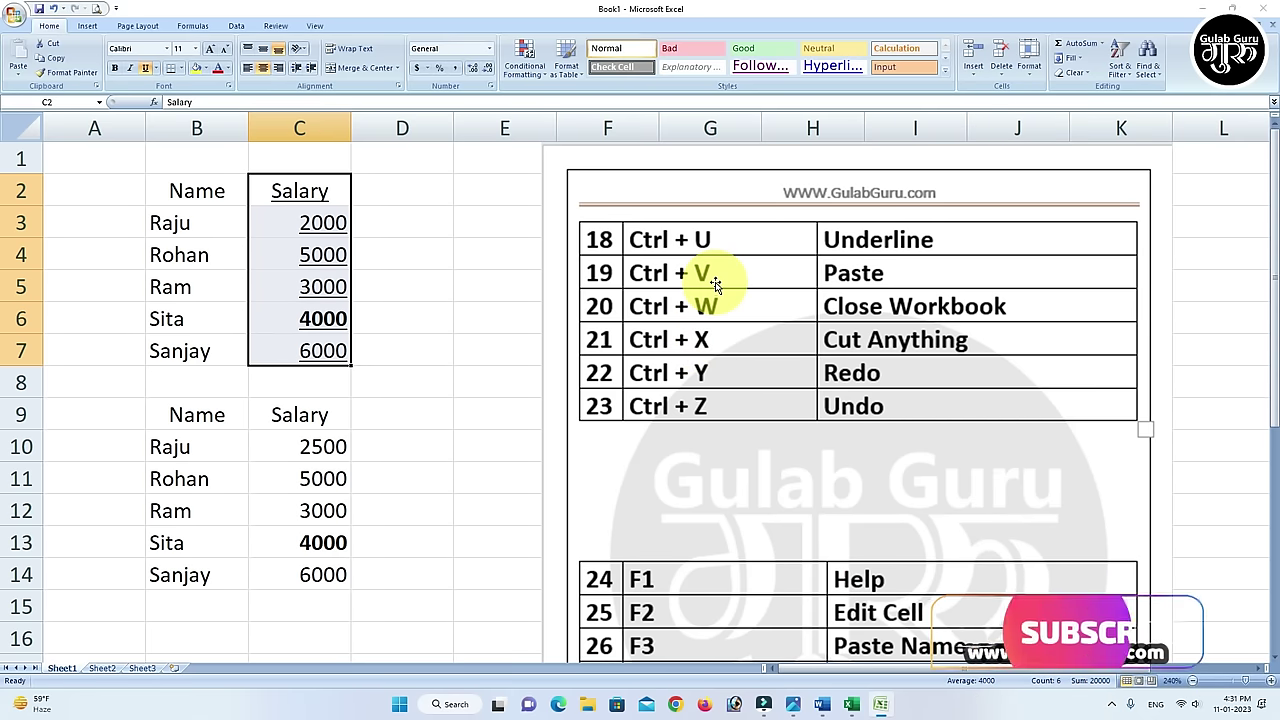
pyautogui.press('Right')
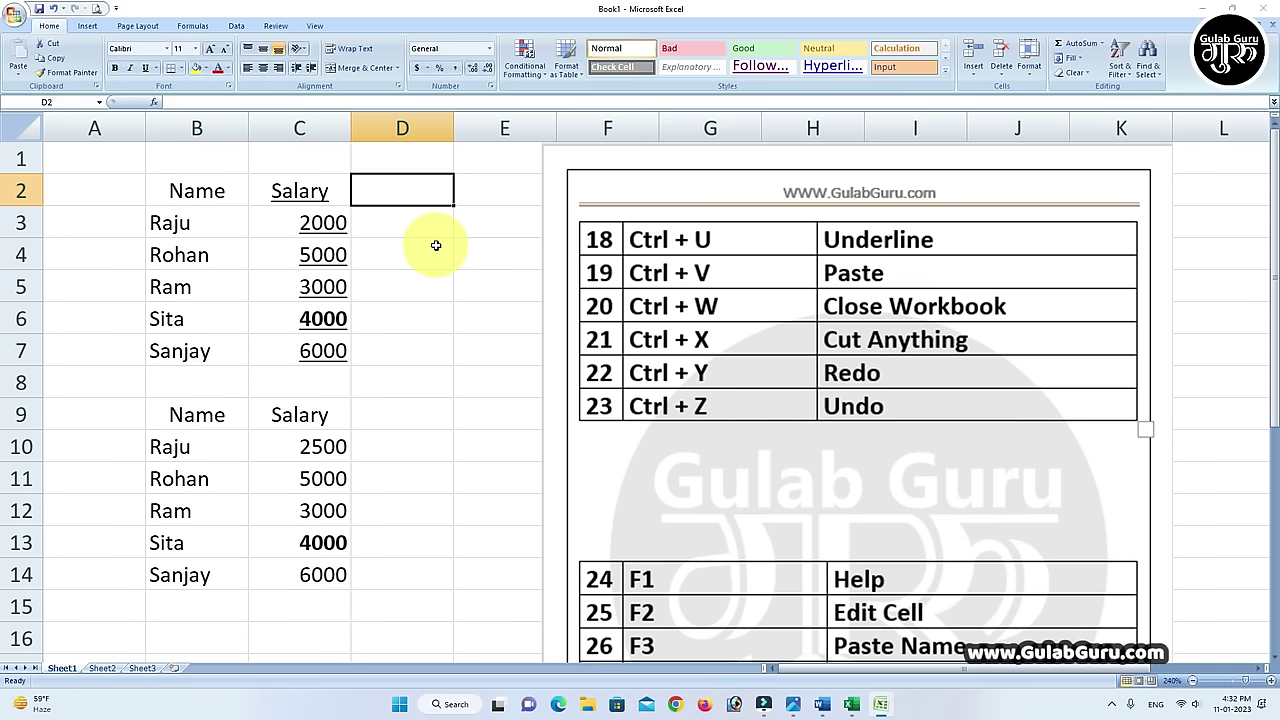
pyautogui.hotkey('ctrl', 'n')
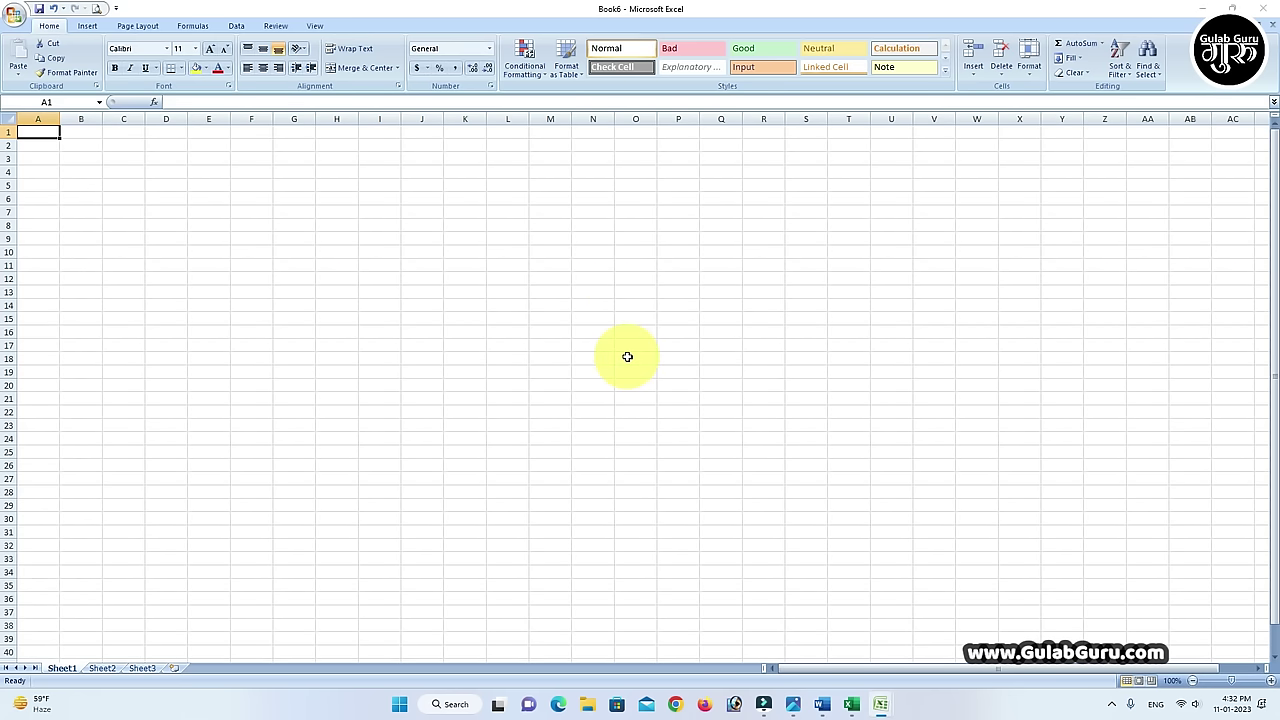
# Close Book6 with Ctrl+W, returning to Book1.
pyautogui.hotkey('ctrl', 'w')
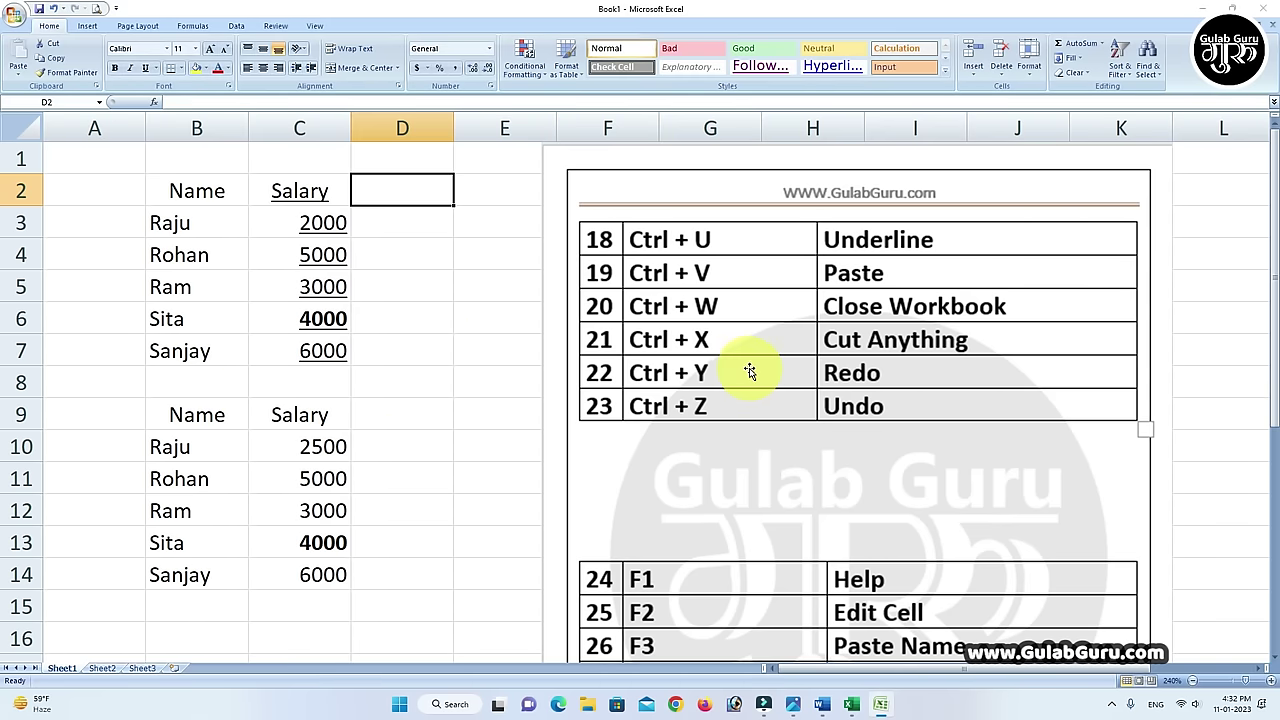
# Drag the shortcut-keys picture further right, then select the second table B9:C14.
pyautogui.click(773, 169)
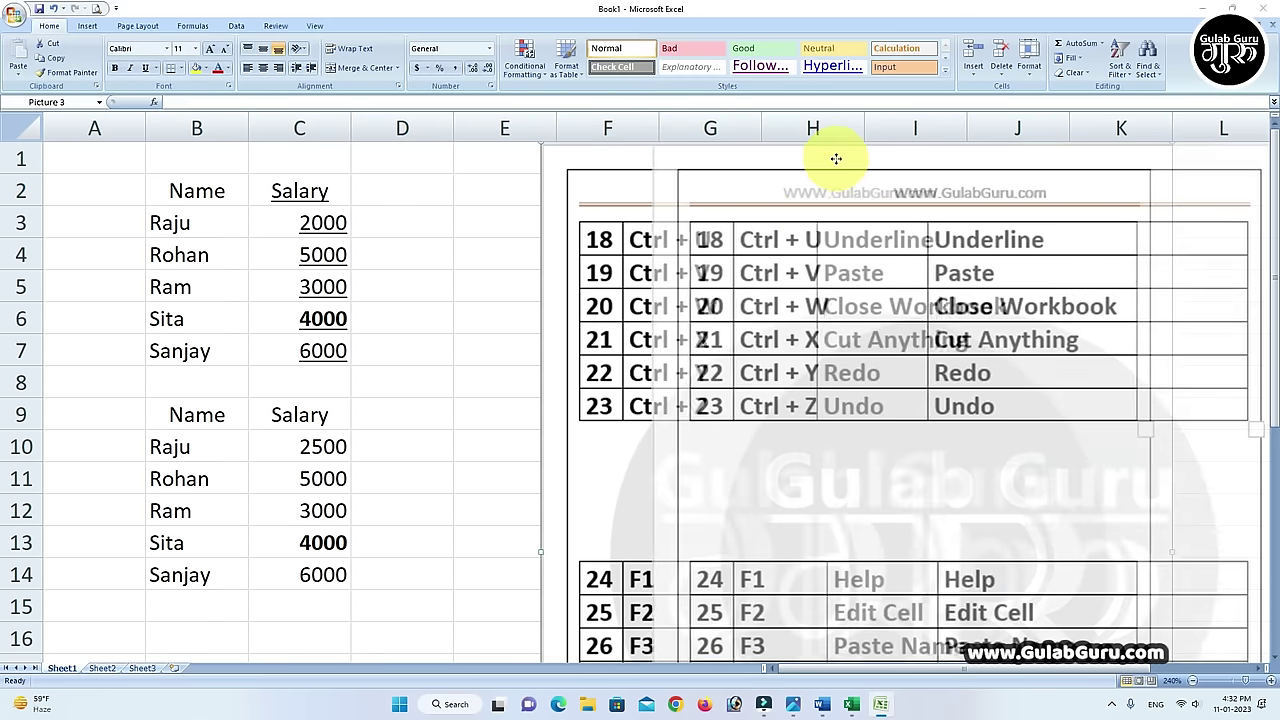
pyautogui.moveTo(773, 169); pyautogui.dragTo(883, 169)
pyautogui.click(540, 322)
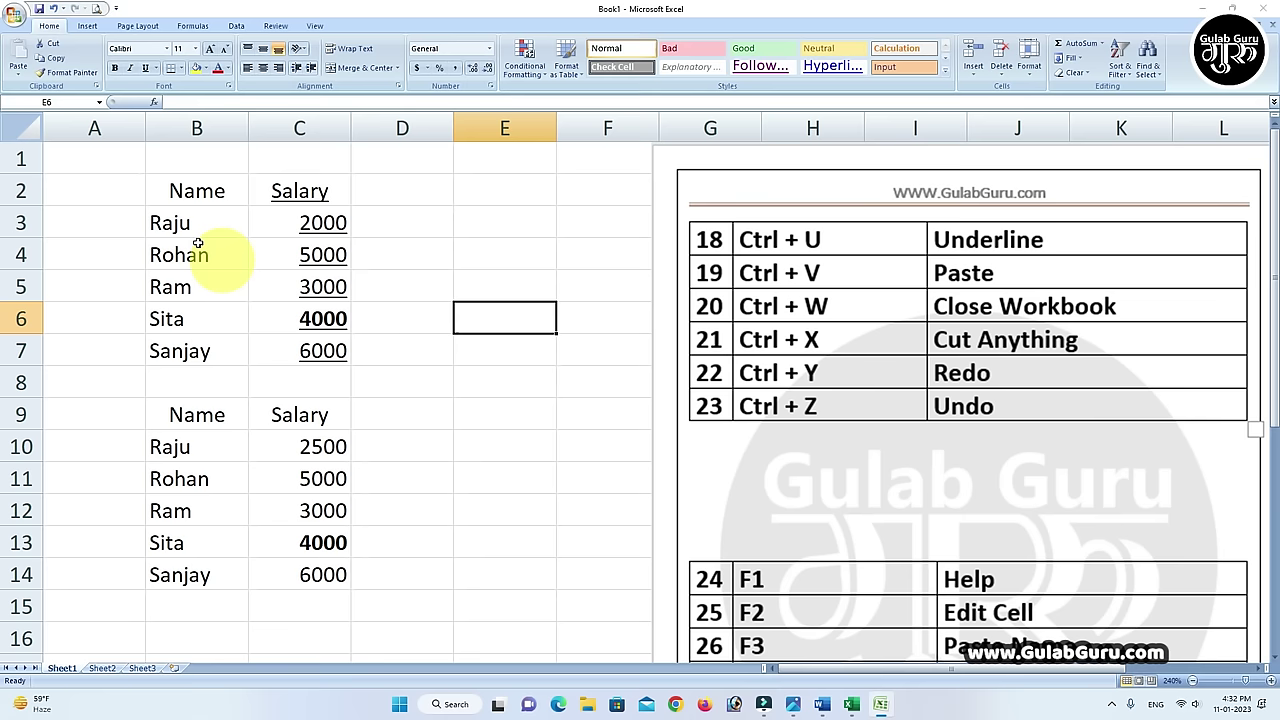
pyautogui.moveTo(172, 414); pyautogui.dragTo(299, 564)
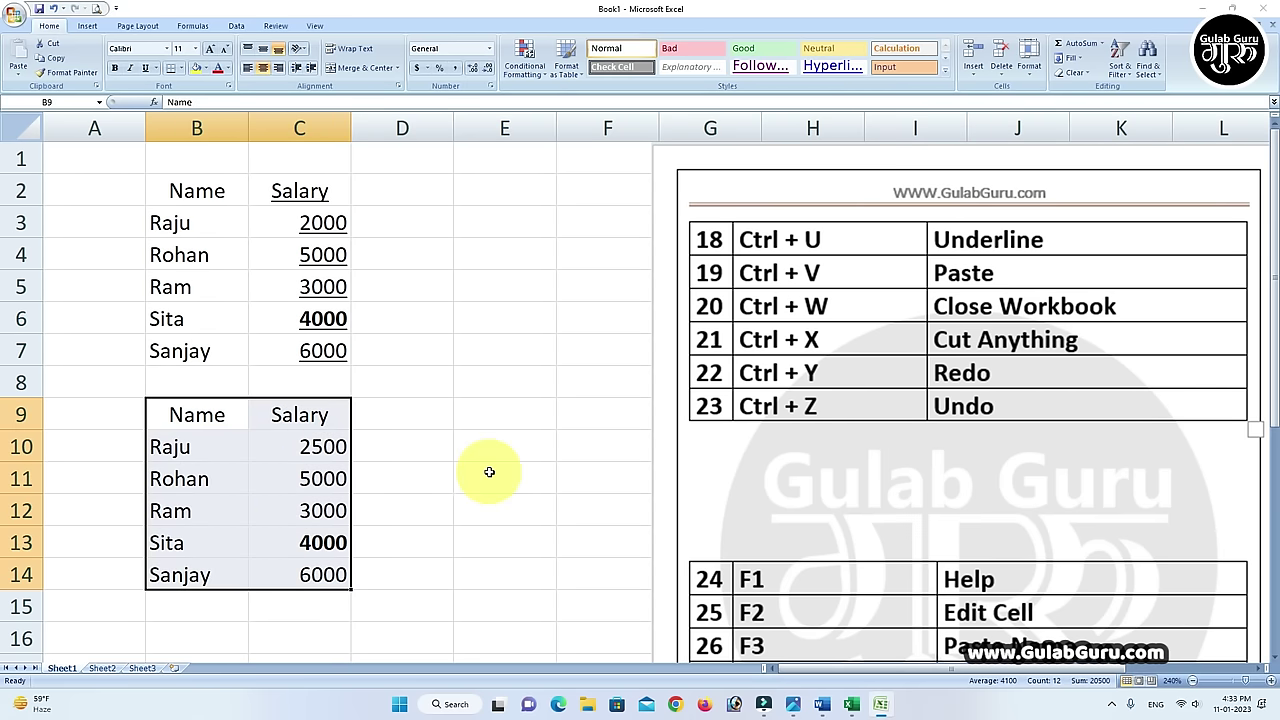
# Move the second Name–Salary table from B9:C14 into D2:E7.
pyautogui.hotkey('ctrl', 'c')
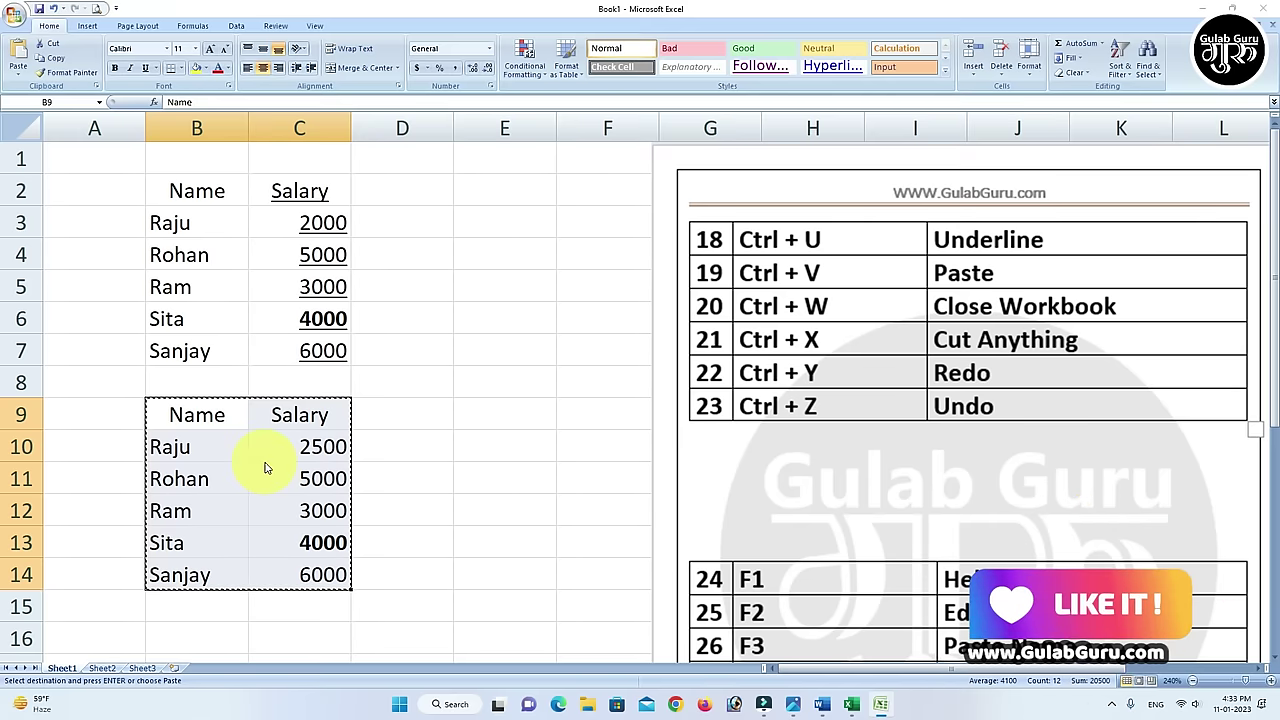
pyautogui.click(424, 191)
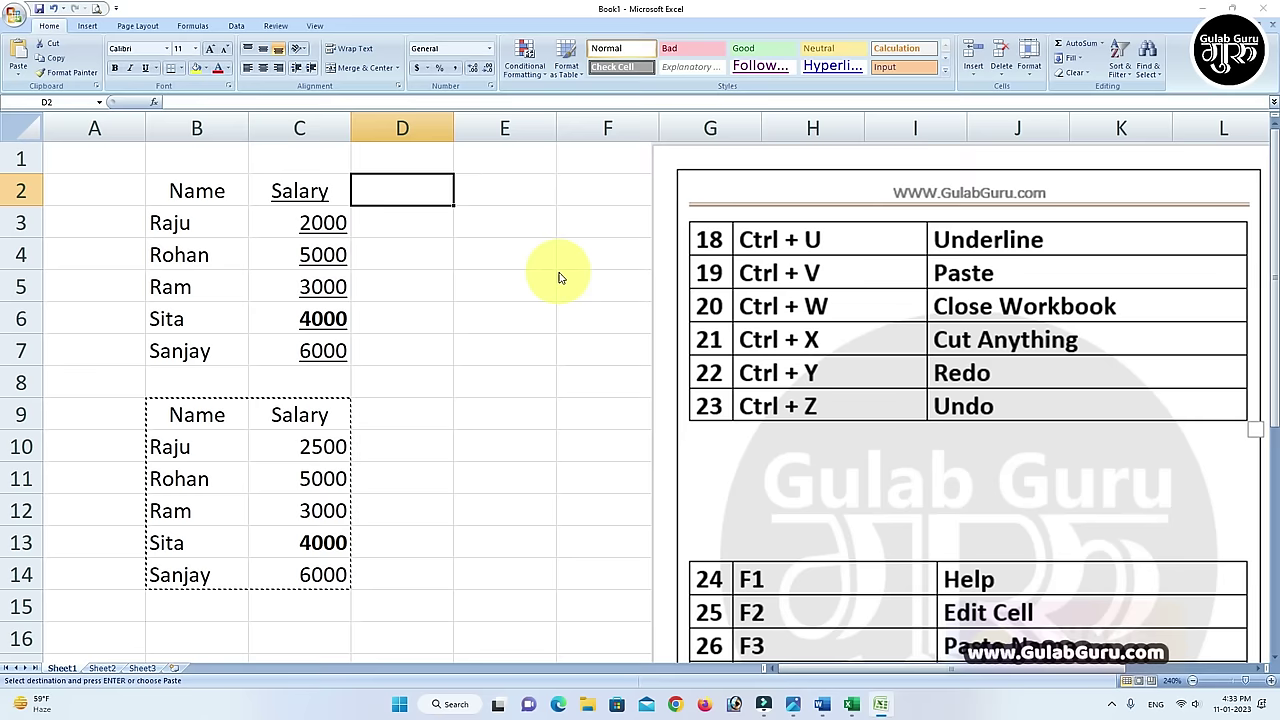
pyautogui.hotkey('ctrl', 'v')
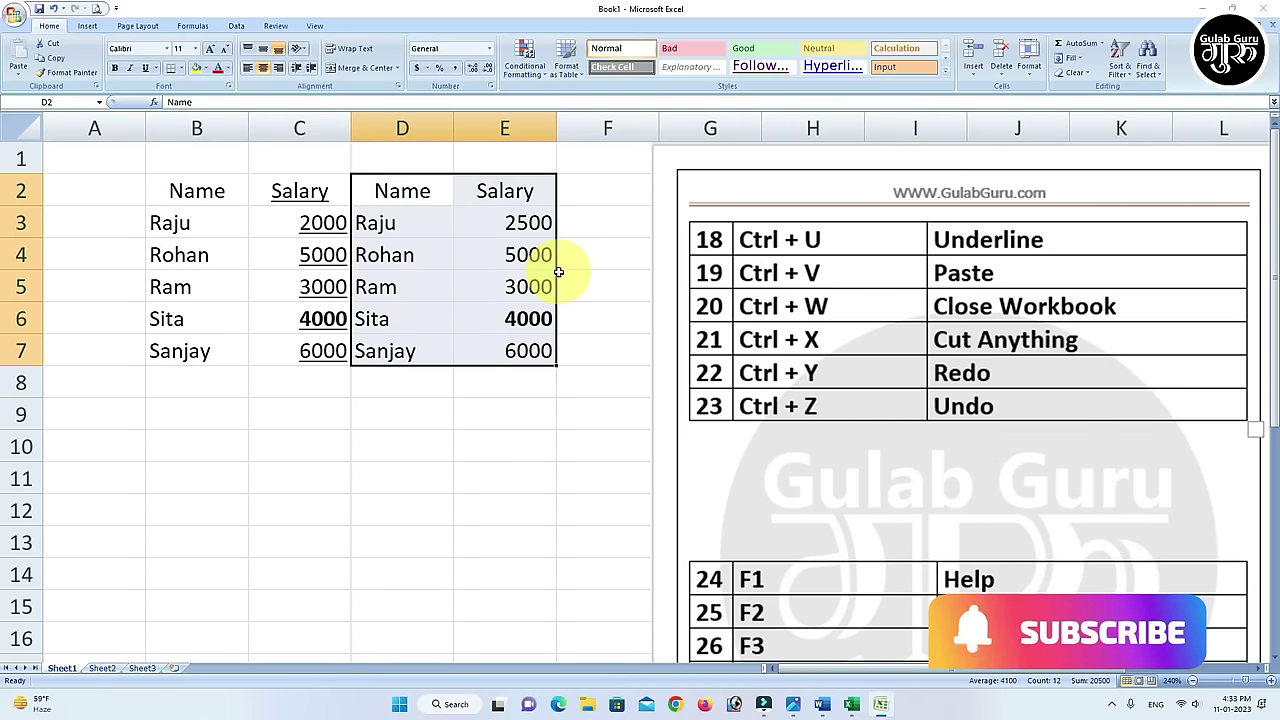
pyautogui.click(208, 479)
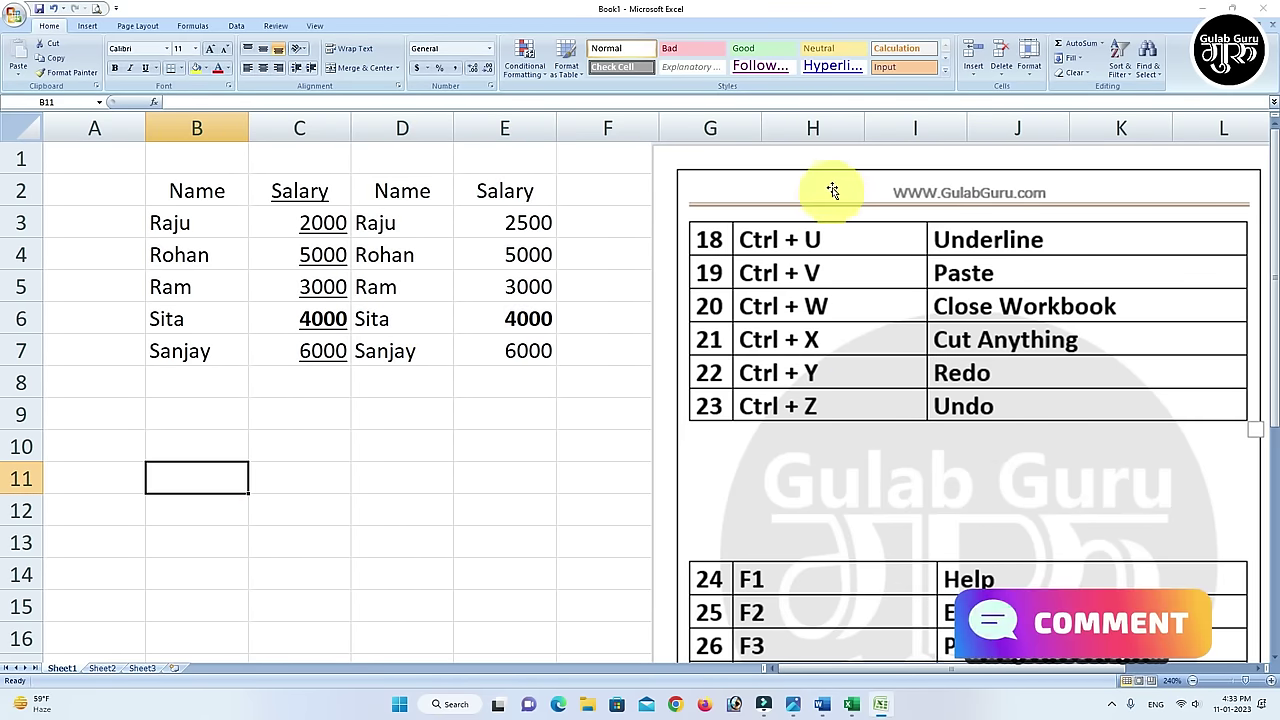
# Drag the shortcut-keys picture back left and select the 6000 salary in C7.
pyautogui.moveTo(832, 190); pyautogui.dragTo(670, 190)
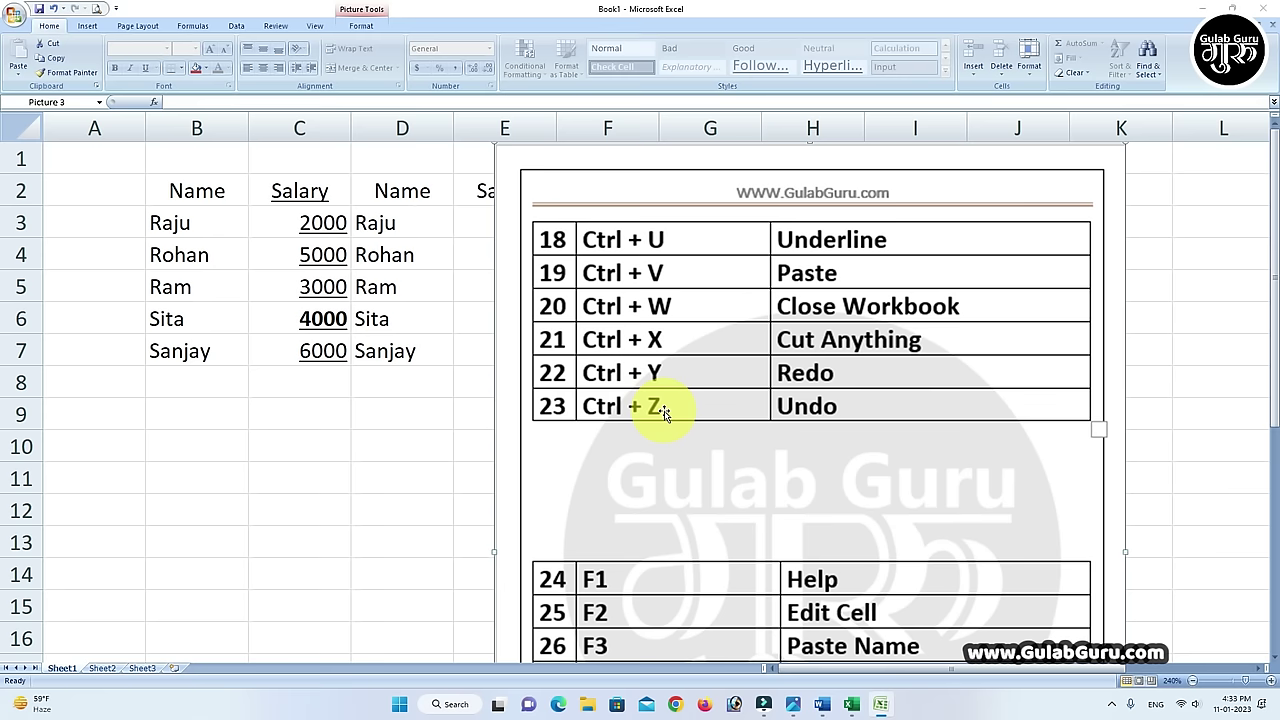
pyautogui.click(192, 410)
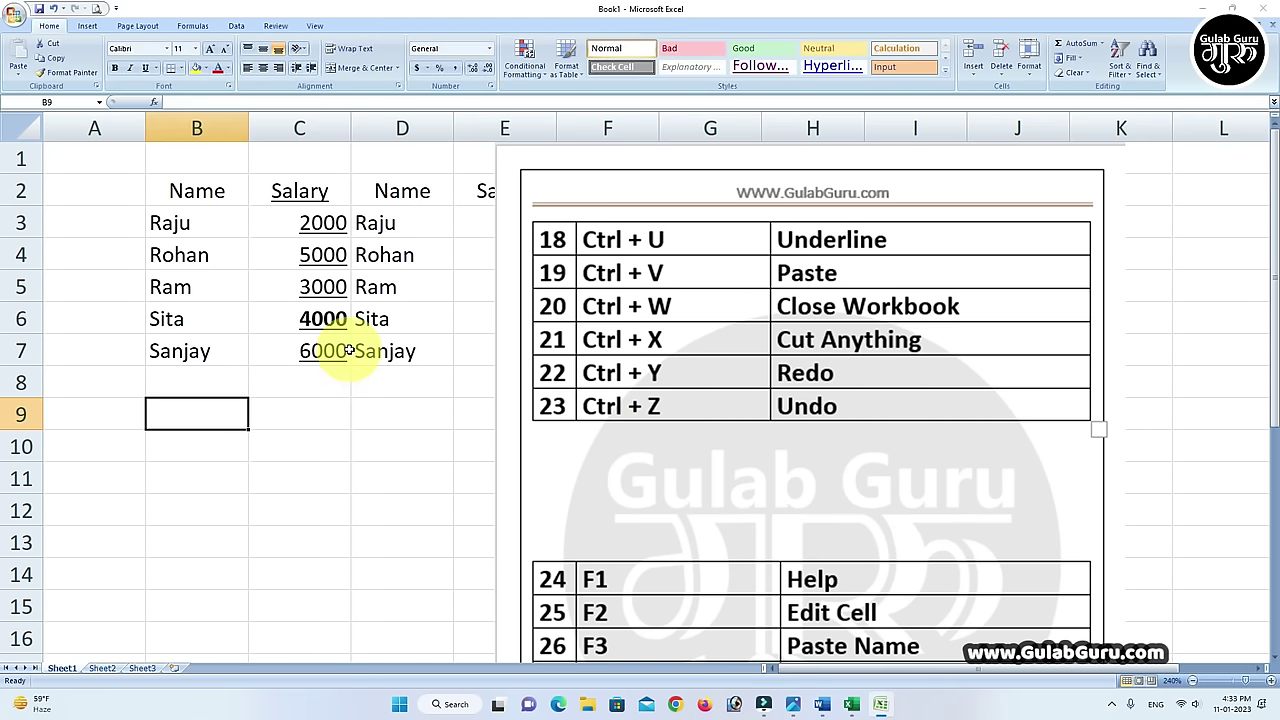
pyautogui.click(312, 351)
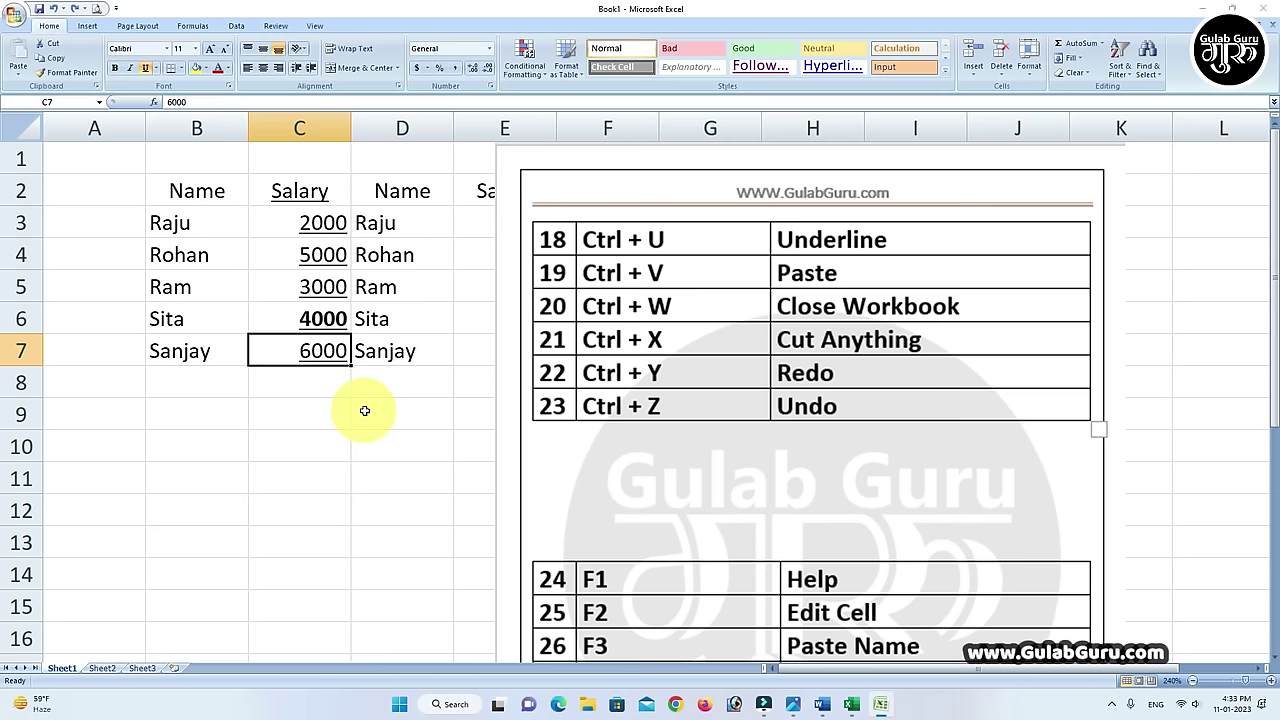
# Overwrite Gulab in B9 with Guru, then select D9, which keeps Gulab.
pyautogui.press('Delete')
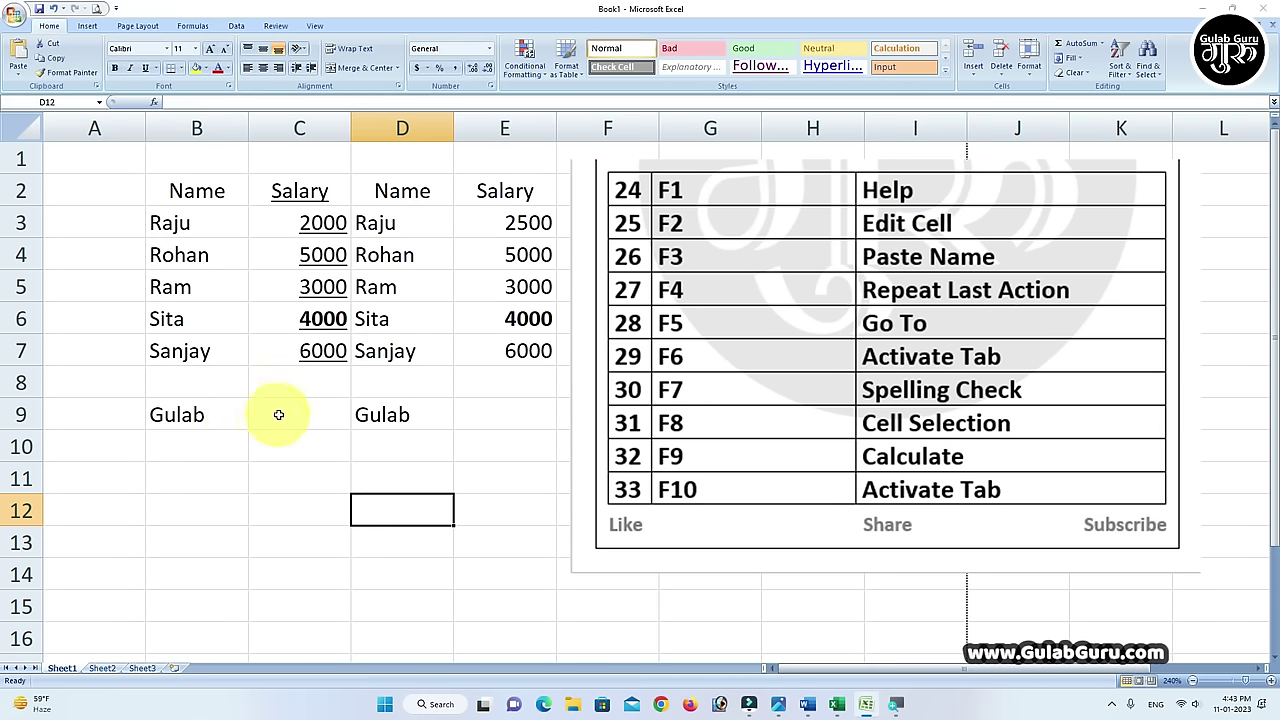
pyautogui.click(200, 415)
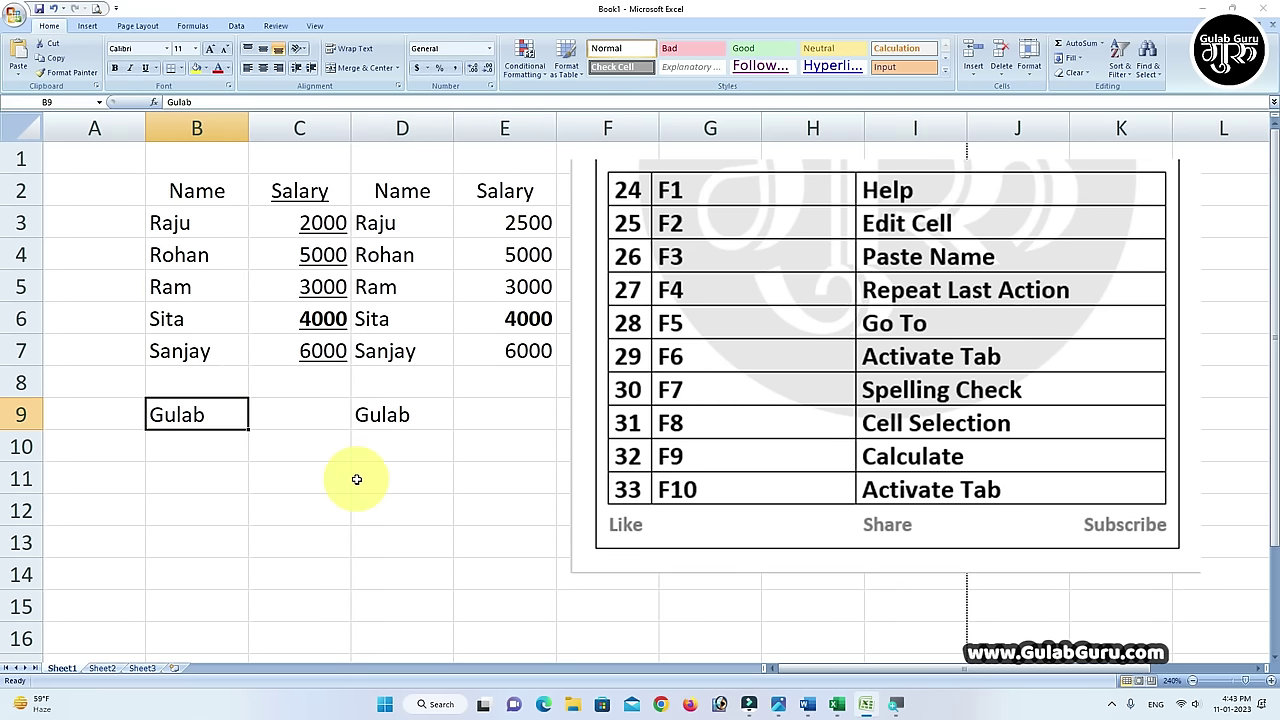
pyautogui.write('Guru')
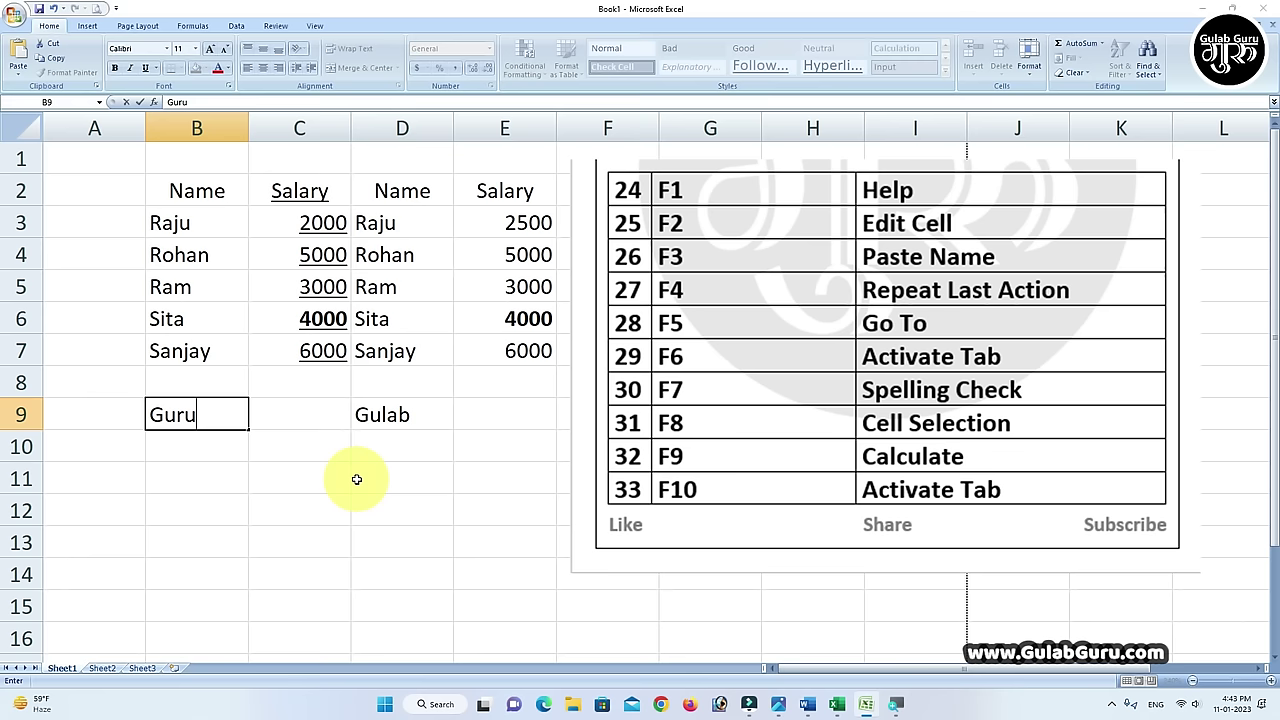
pyautogui.click(279, 449)
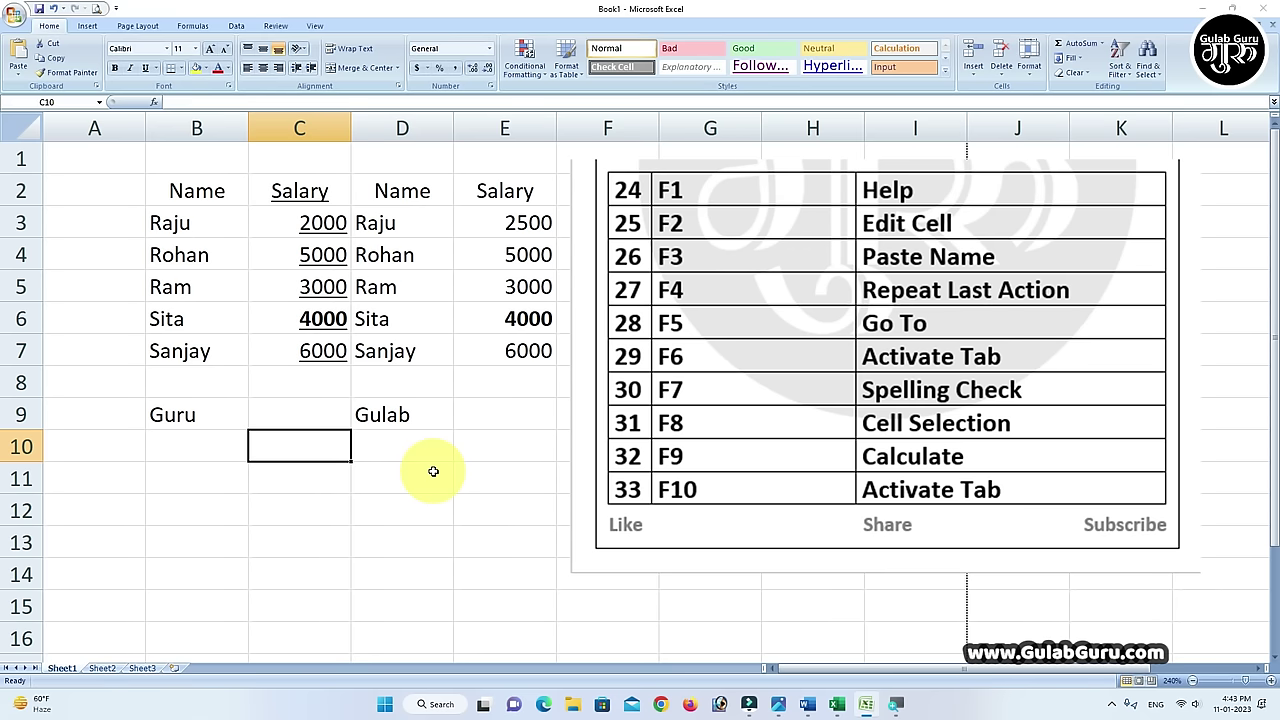
pyautogui.click(424, 418)
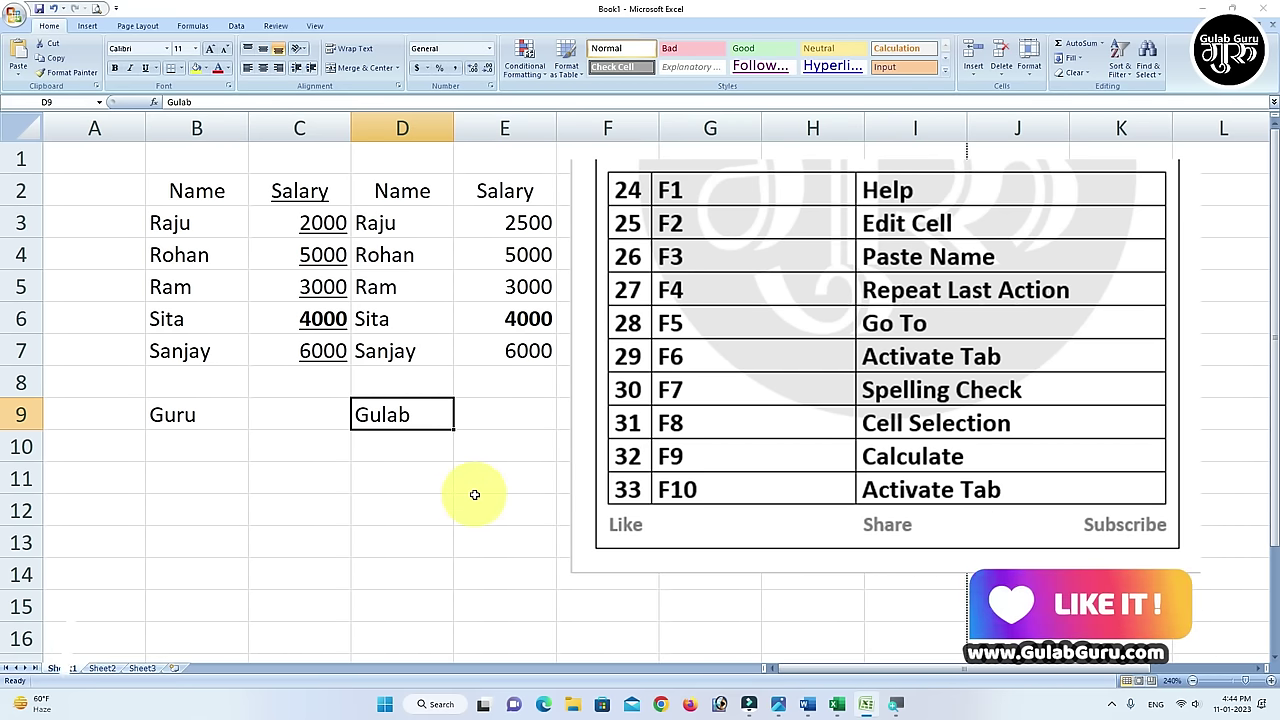
# Append ' Guru' to D9 and ' Ram' to D6 so they read Gulab Guru and Sita Ram.
pyautogui.press('F2')
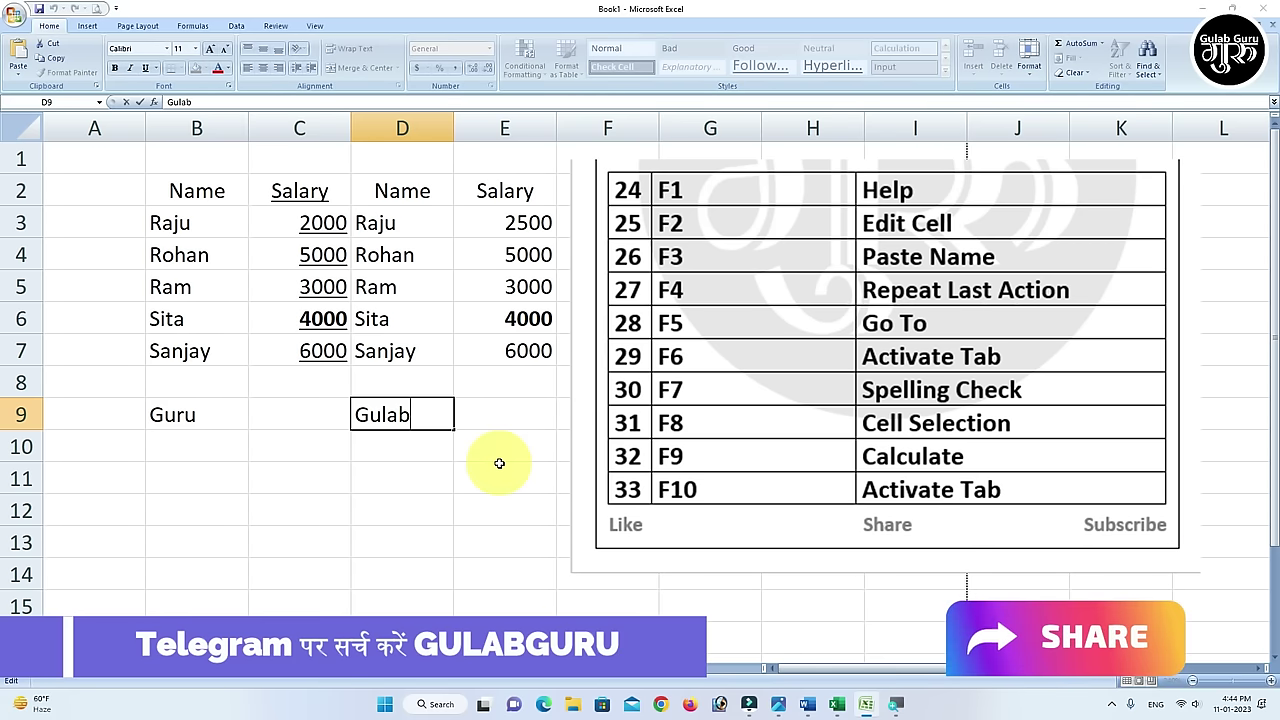
pyautogui.write(' G')
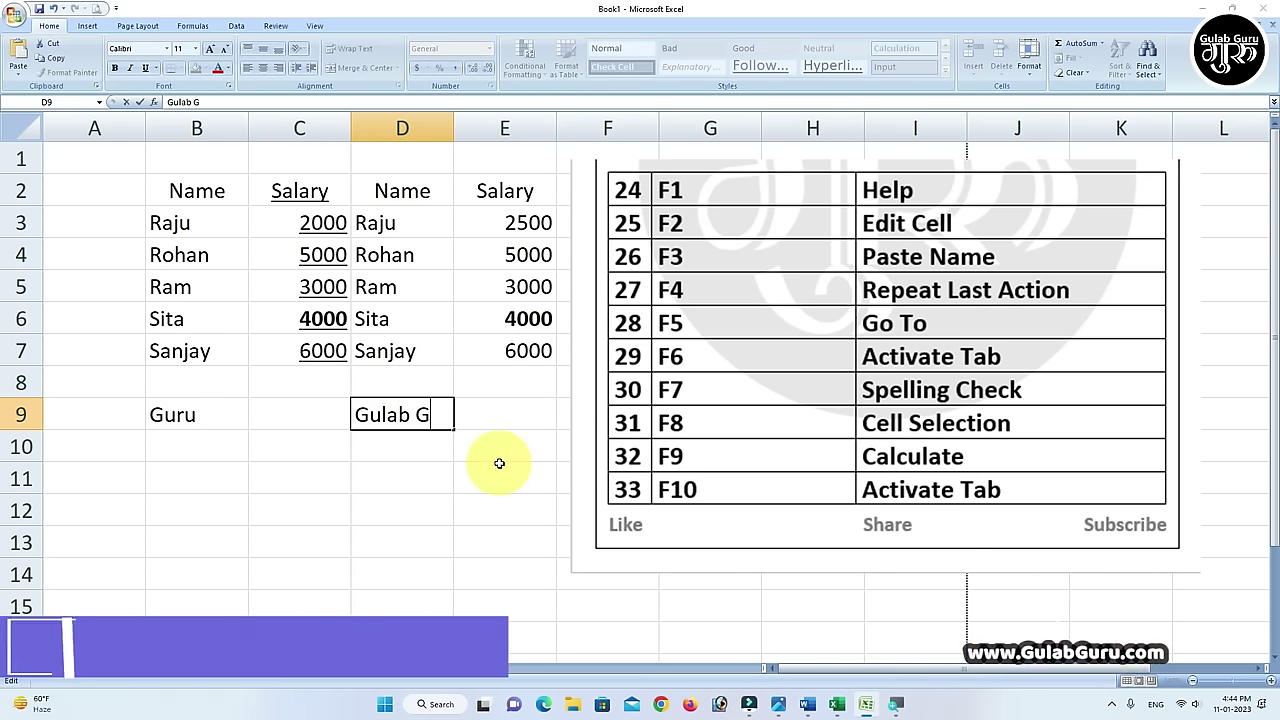
pyautogui.write('uru')
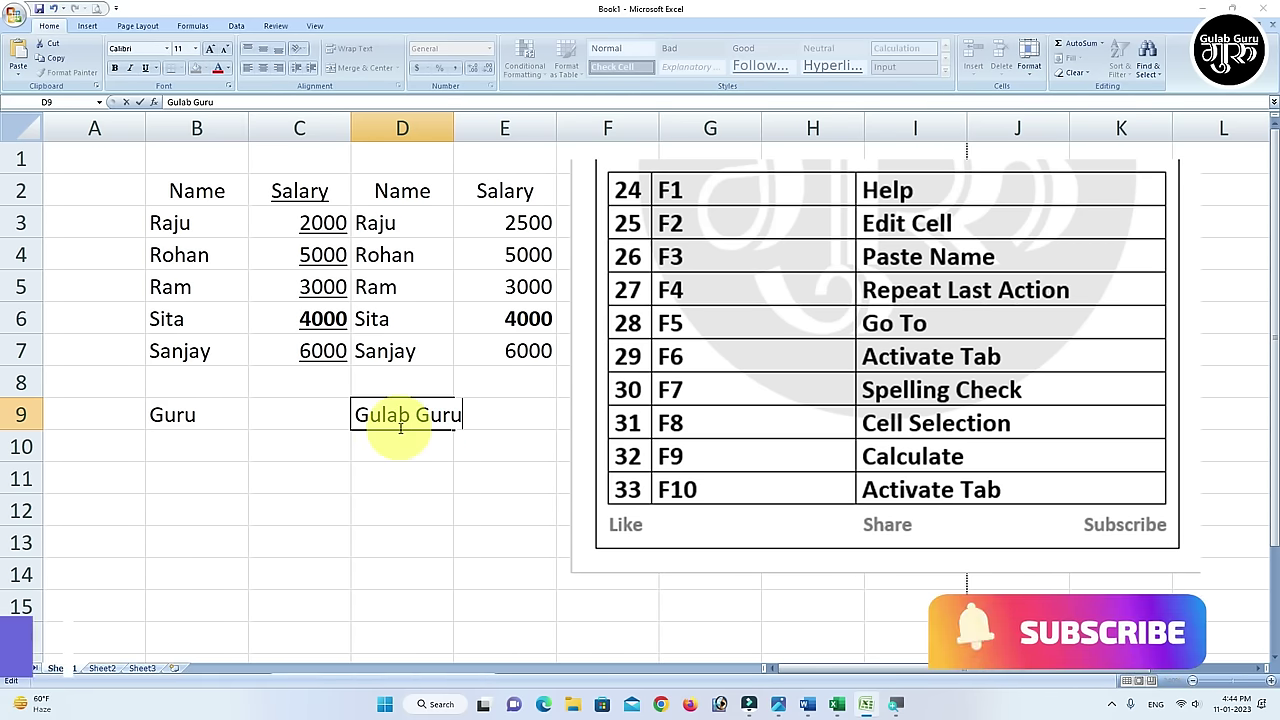
pyautogui.click(422, 463)
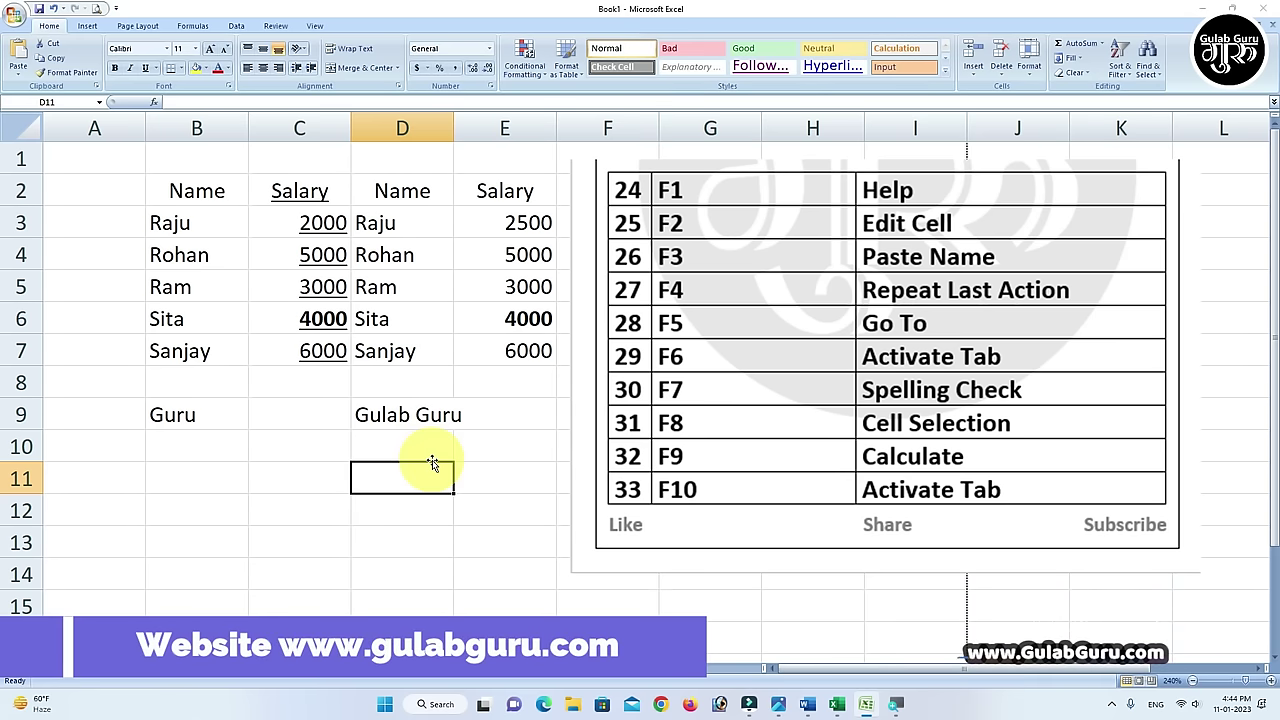
pyautogui.click(397, 323)
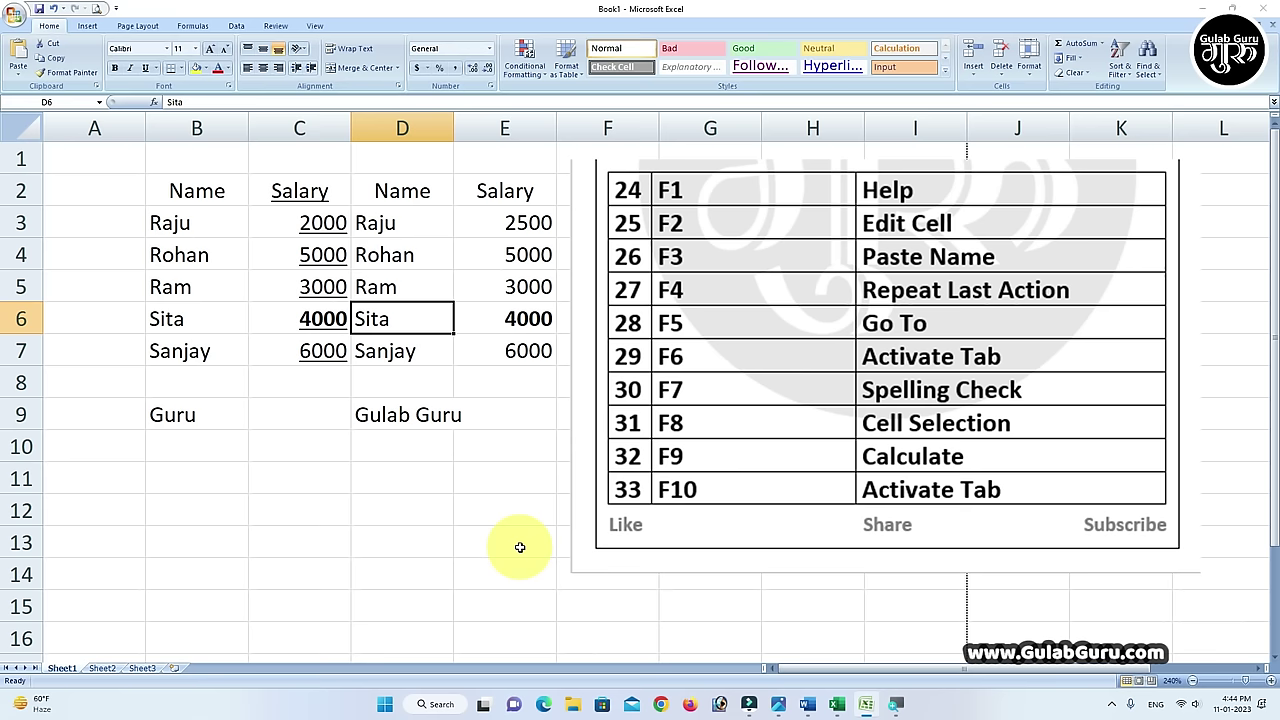
pyautogui.press('F2')
pyautogui.write('Ram')
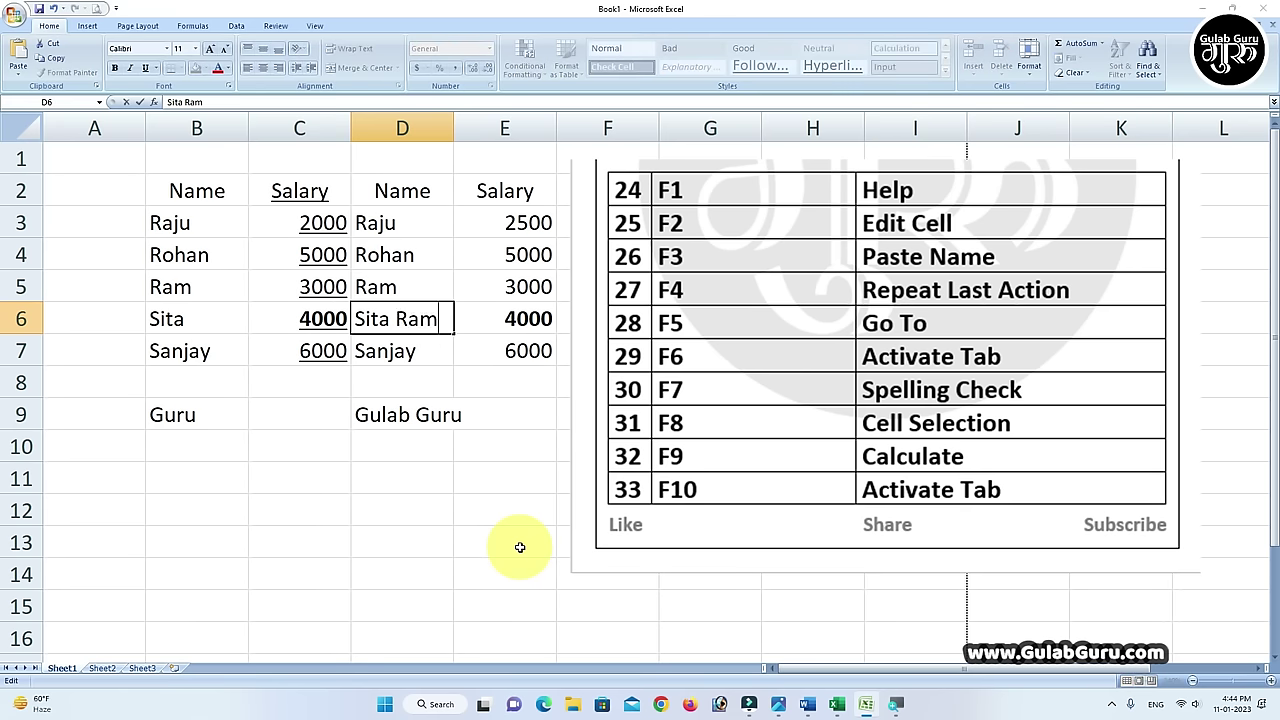
pyautogui.click(520, 547)
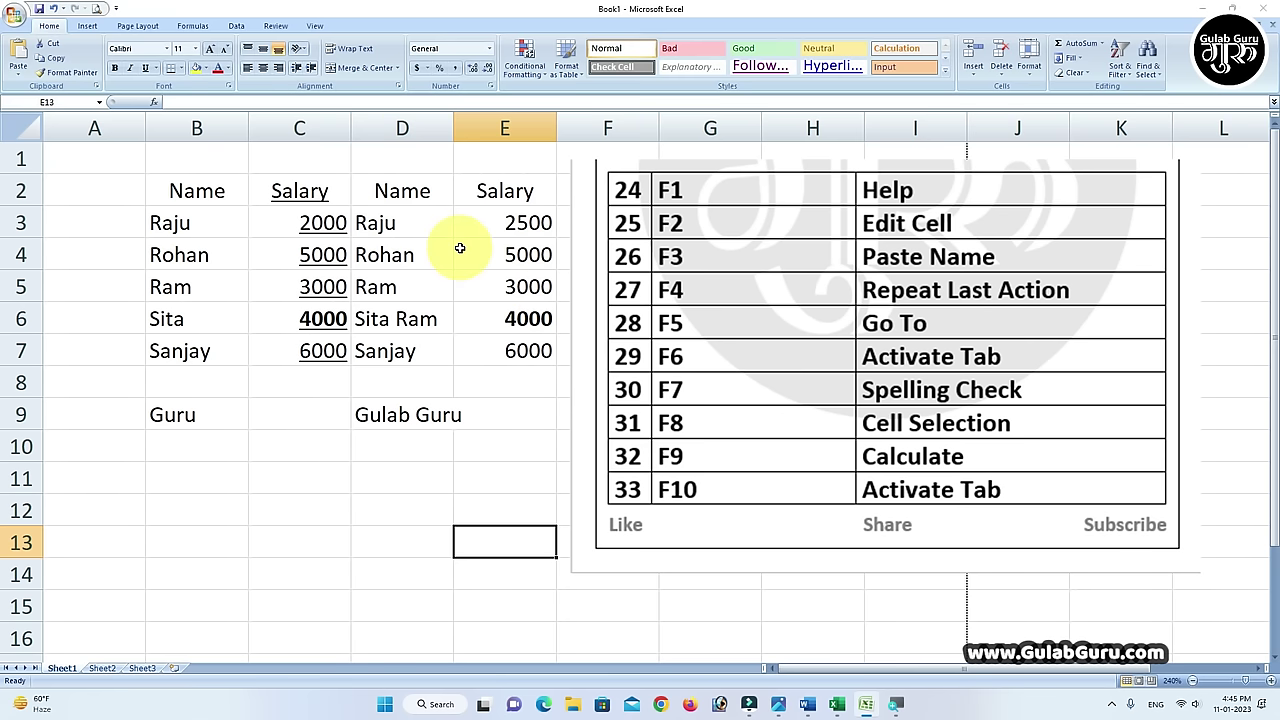
pyautogui.click(420, 383)
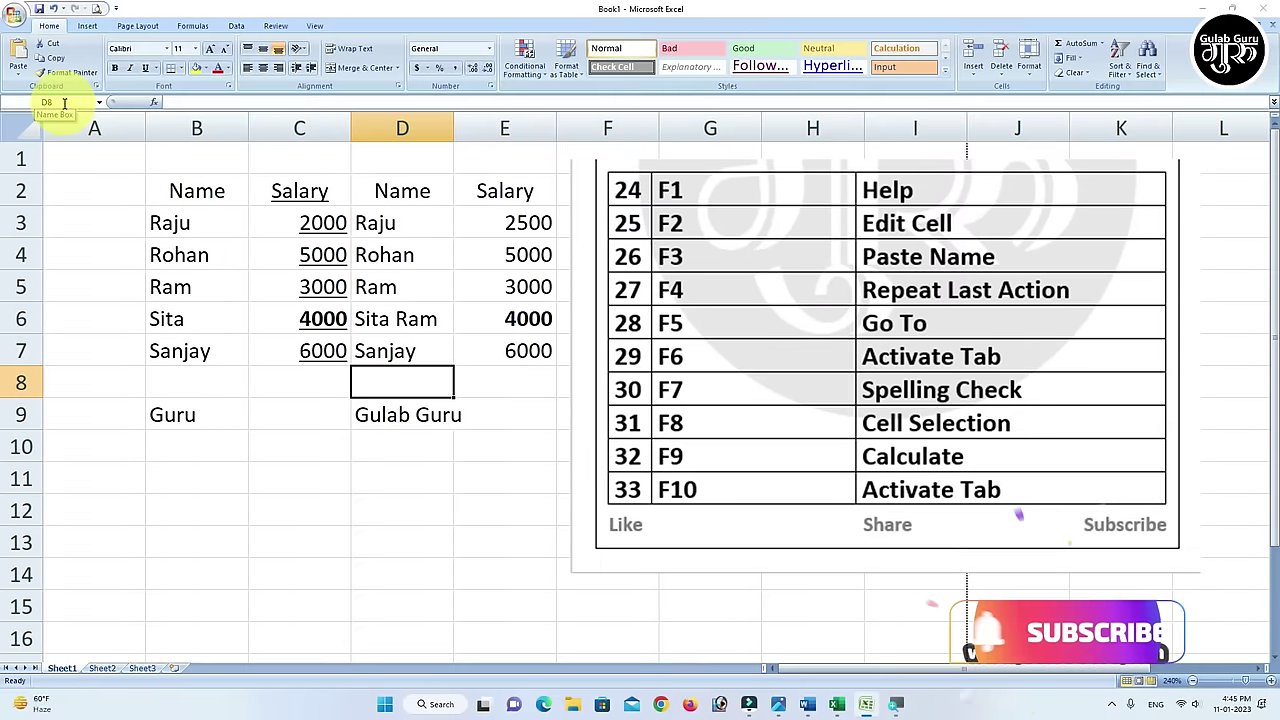
pyautogui.click(405, 250)
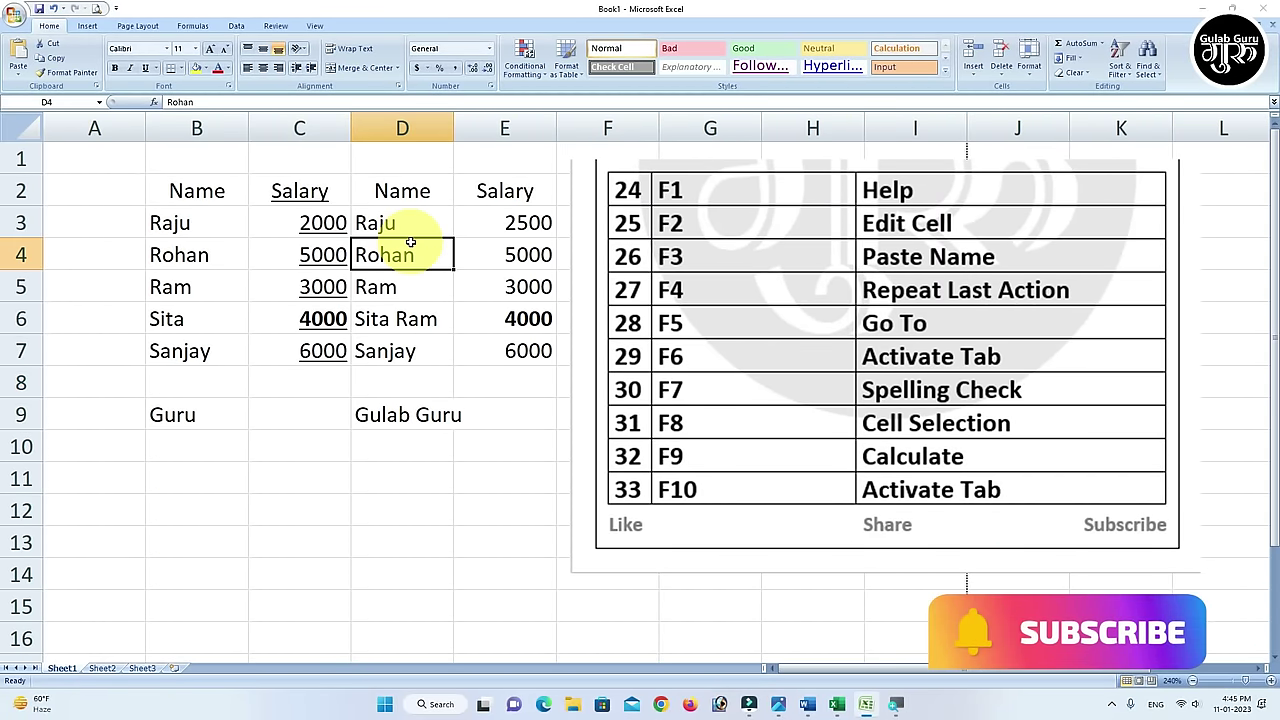
pyautogui.moveTo(392, 190); pyautogui.dragTo(488, 348)
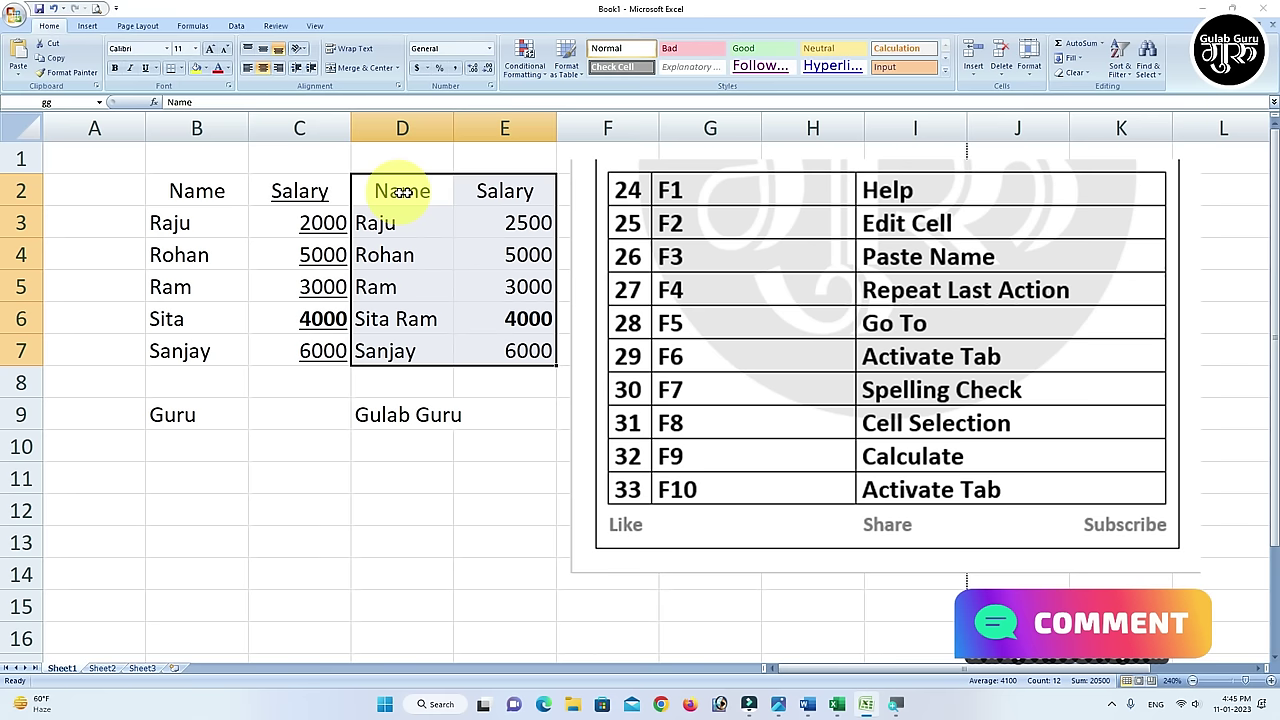
pyautogui.rightClick(446, 227)
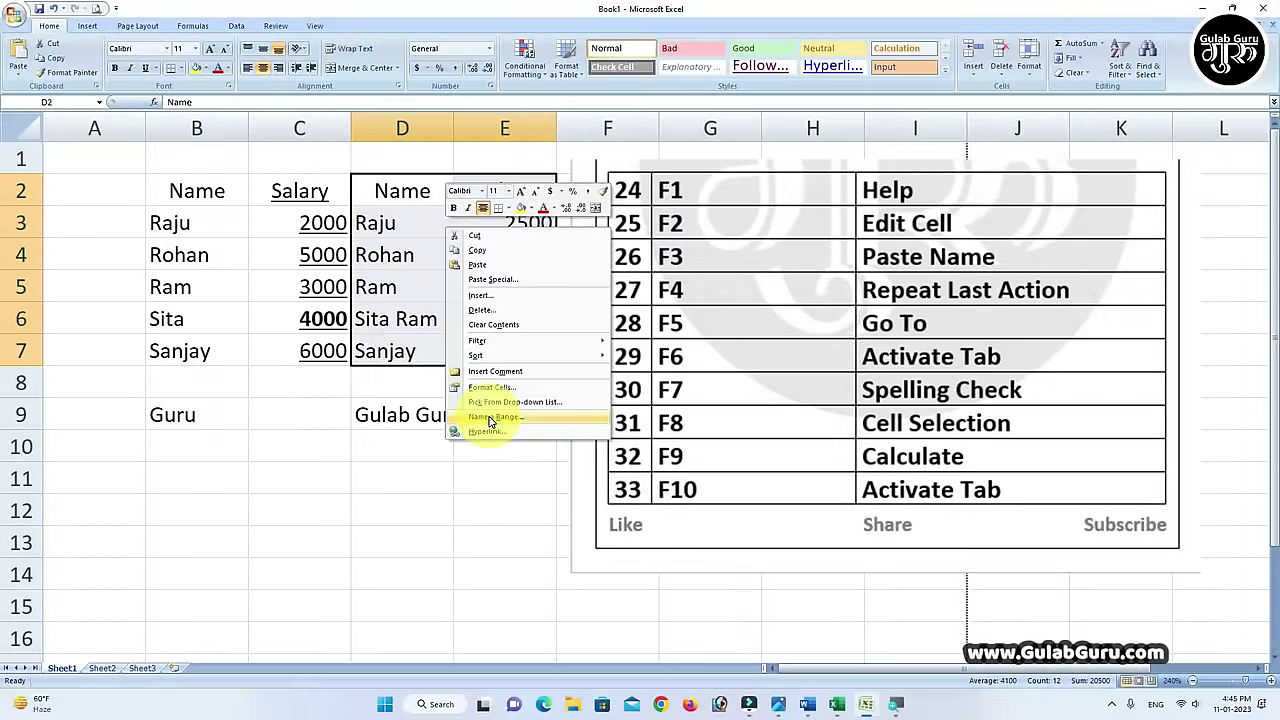
pyautogui.click(490, 420)
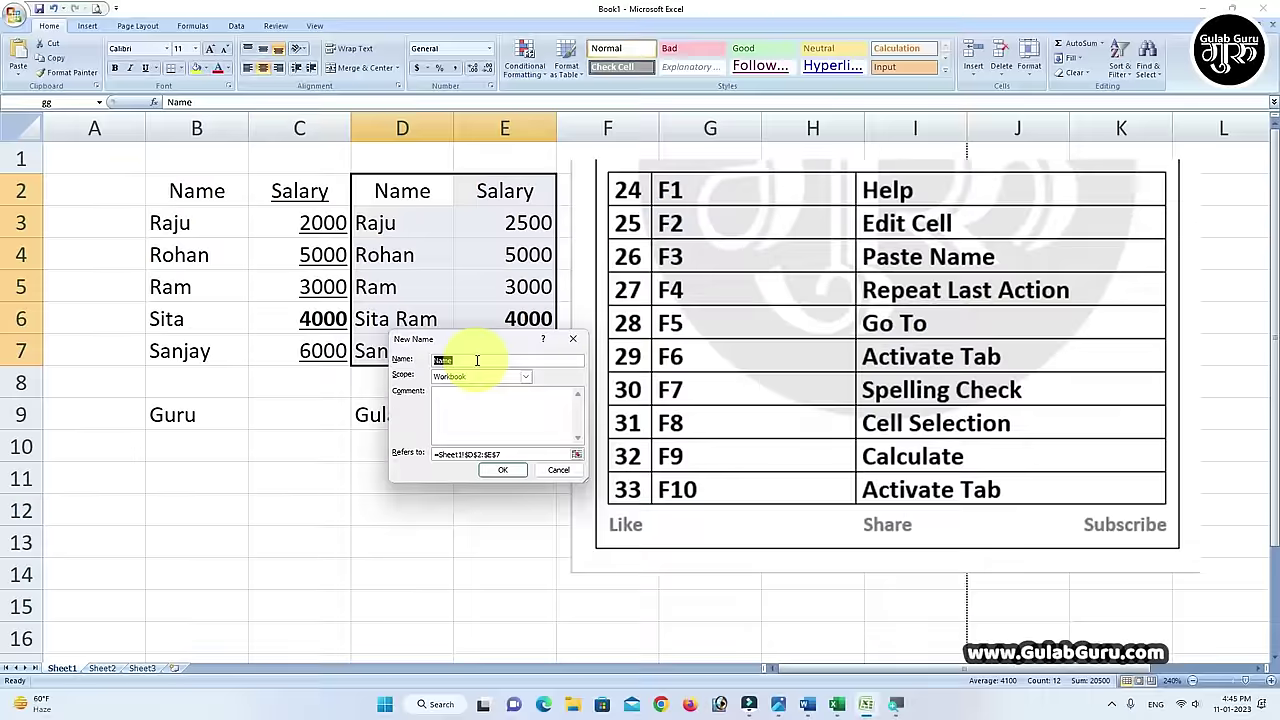
pyautogui.click(560, 472)
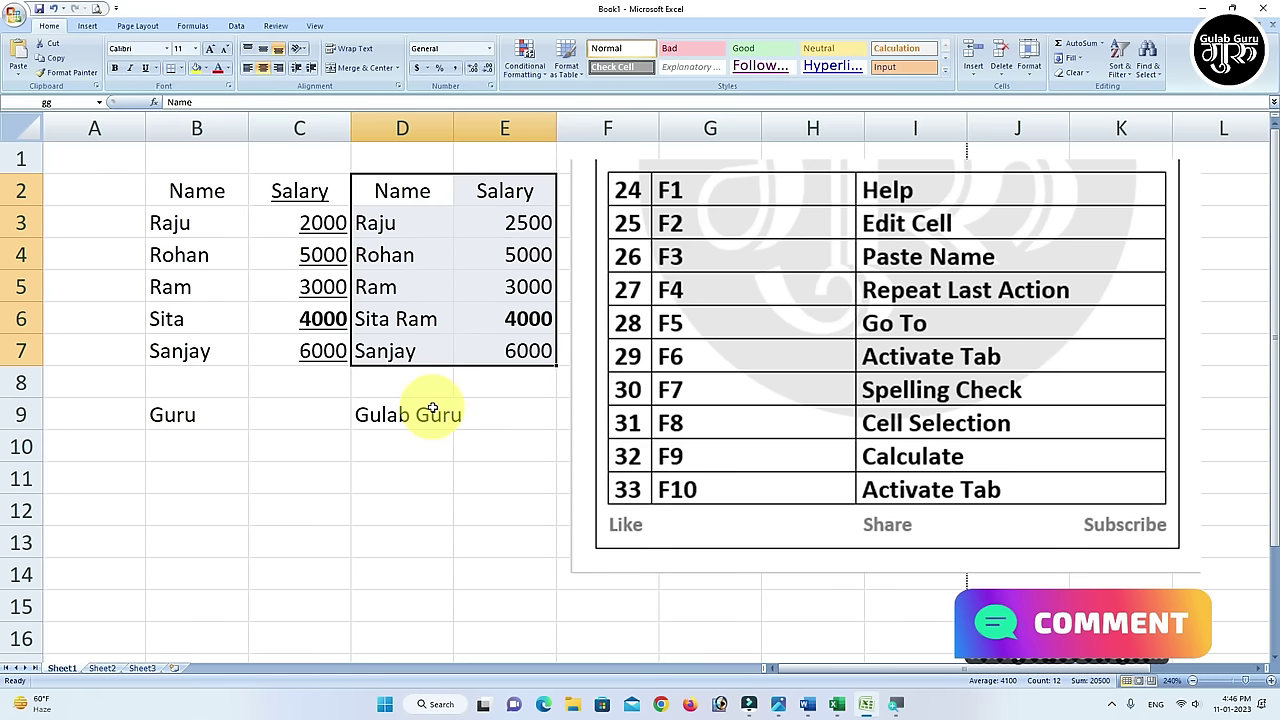
# Apply dark red font to Rohan in D4, then select the 6000 salary in E7.
pyautogui.click(322, 416)
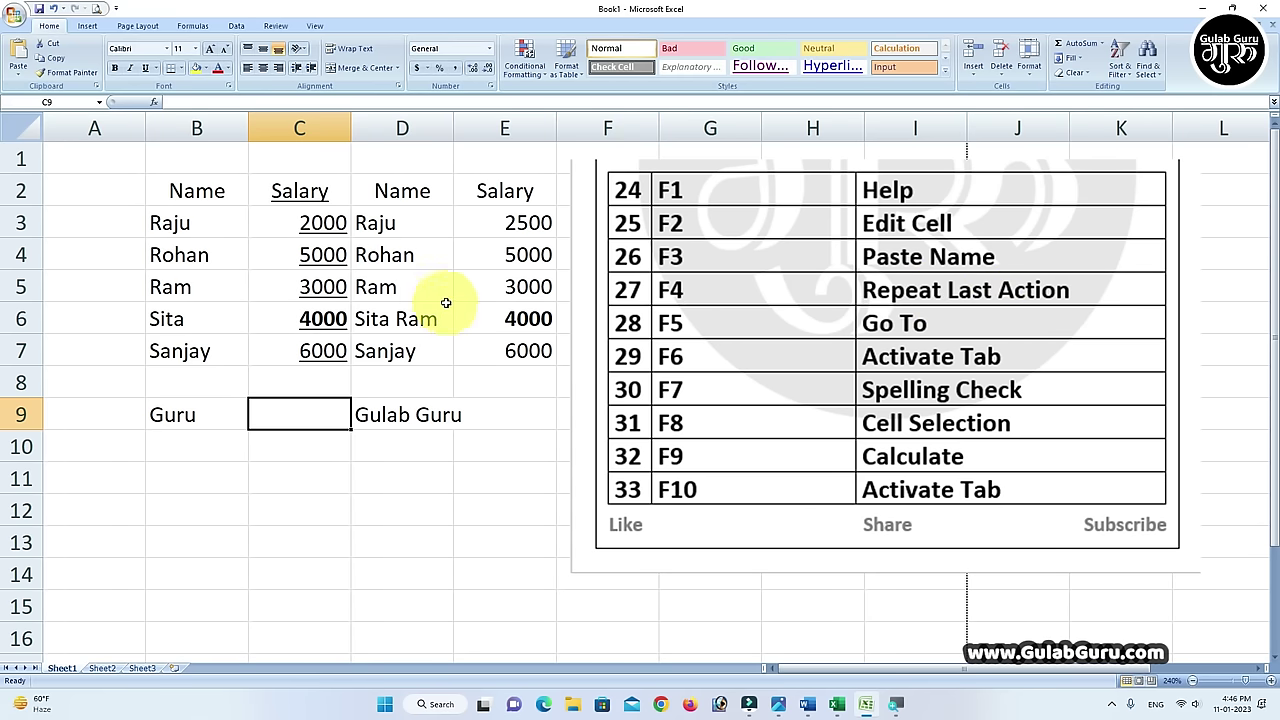
pyautogui.click(397, 257)
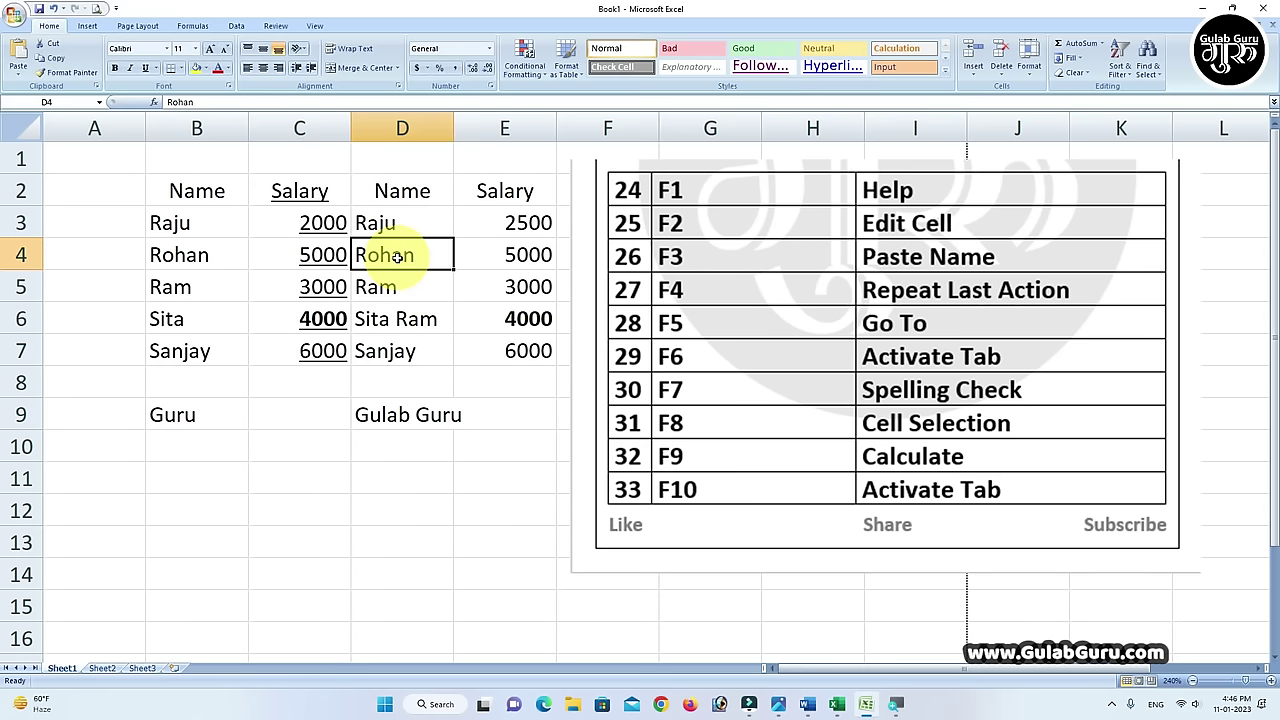
pyautogui.click(218, 70)
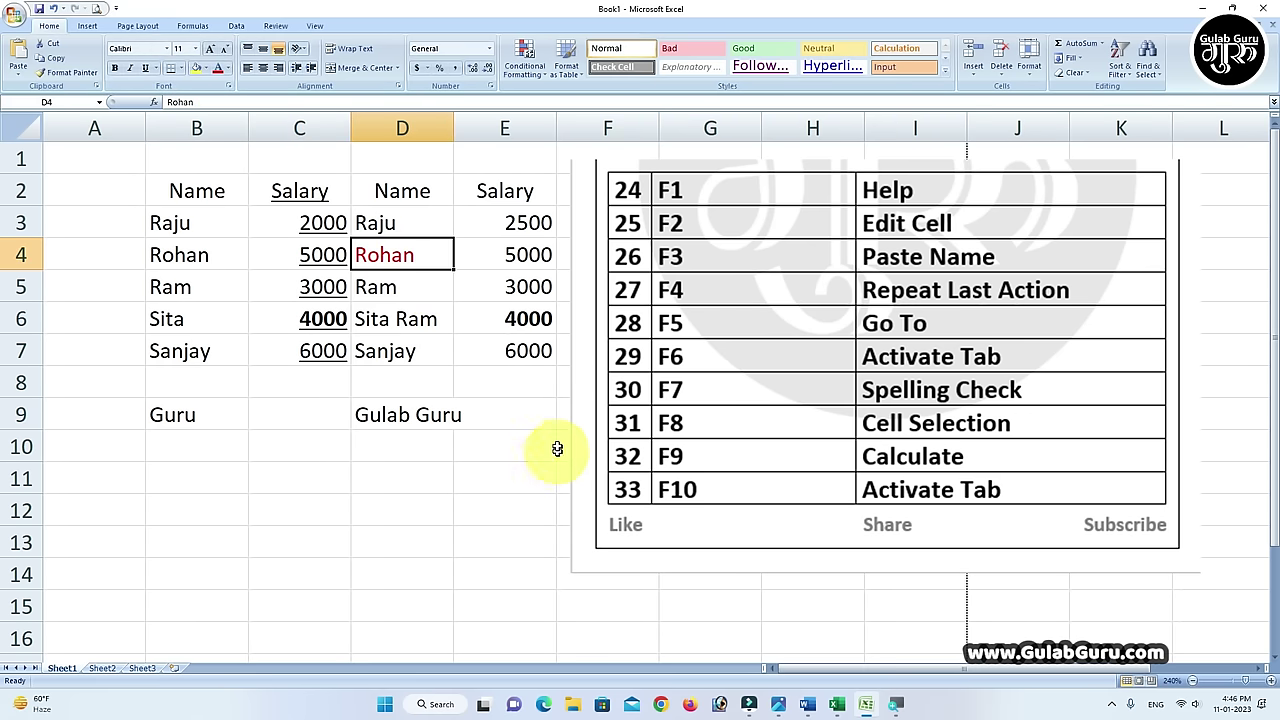
pyautogui.click(521, 353)
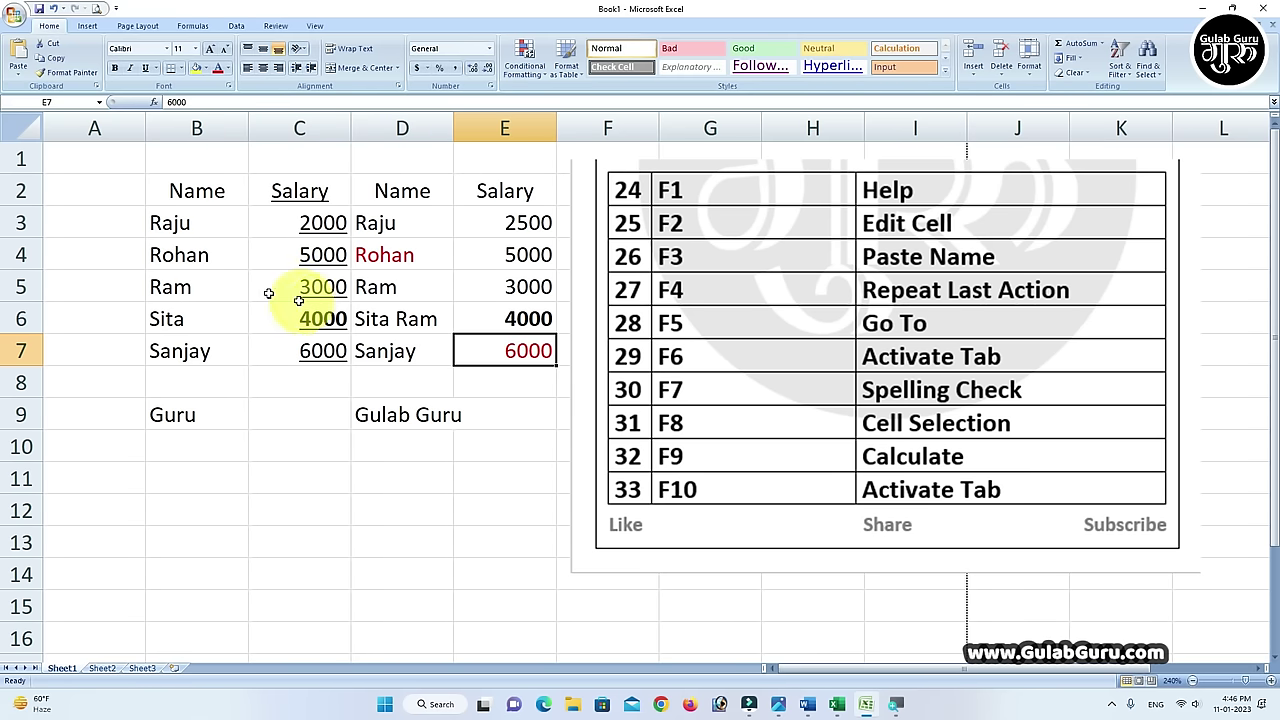
# Add All Borders to names B3:B7, then repeat them on salaries E3:E7 with F4.
pyautogui.moveTo(186, 221); pyautogui.dragTo(190, 350)
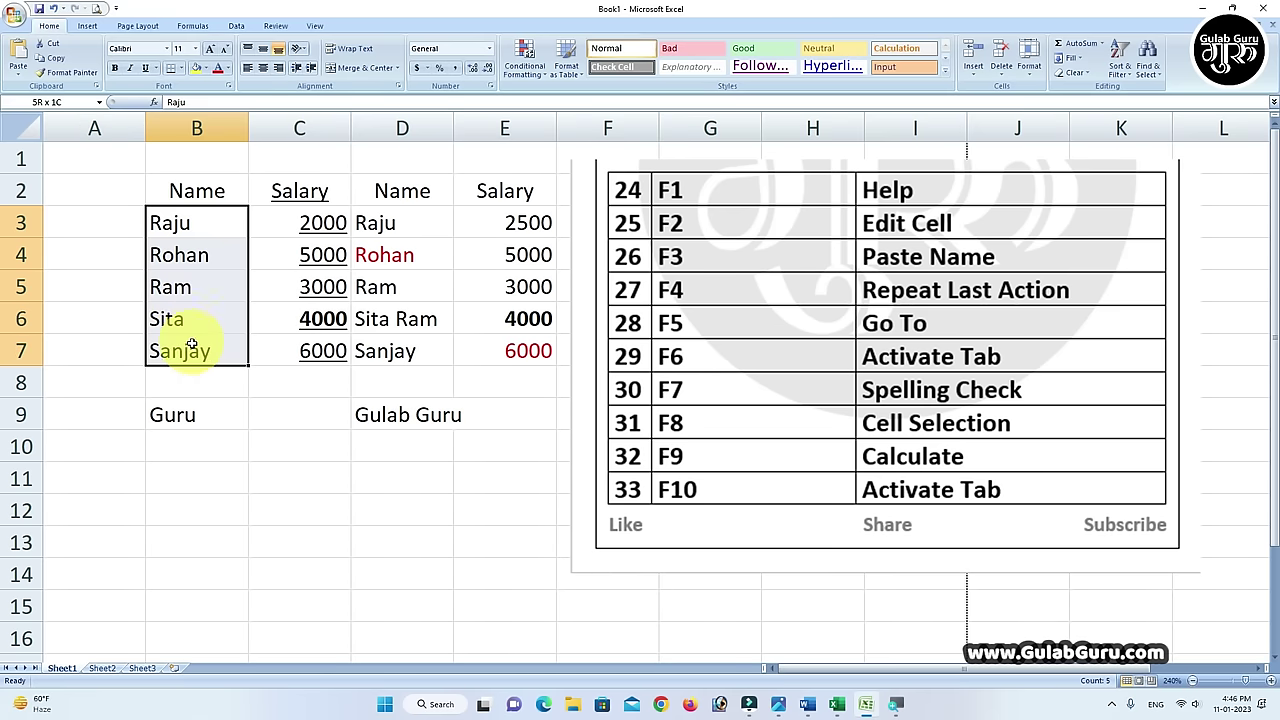
pyautogui.click(181, 68)
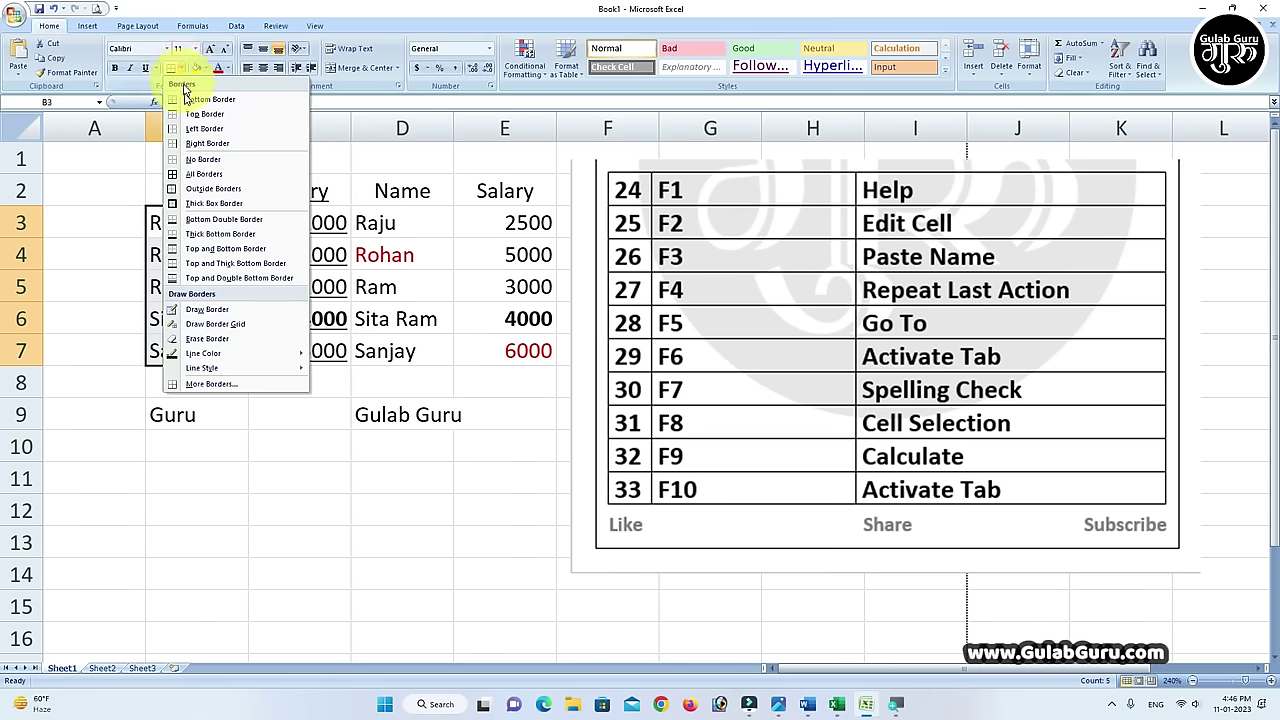
pyautogui.click(197, 174)
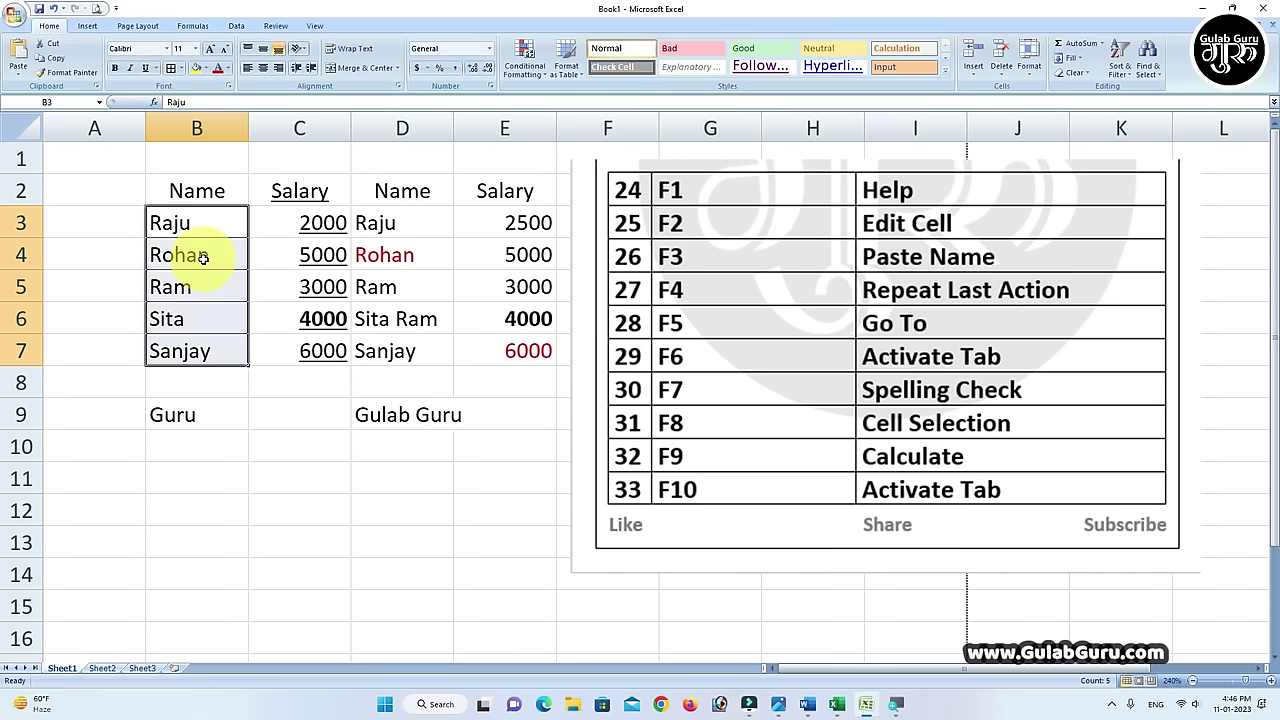
pyautogui.click(277, 286)
pyautogui.moveTo(509, 221); pyautogui.dragTo(528, 350)
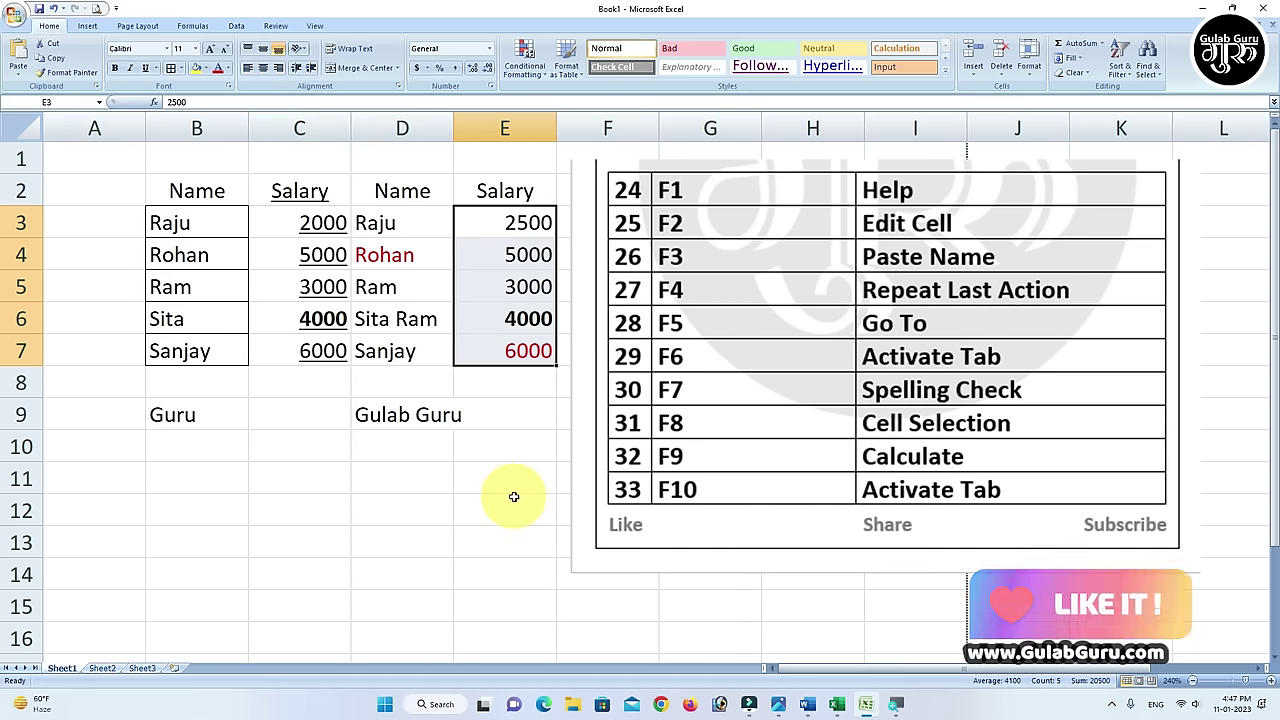
pyautogui.press('F4')
pyautogui.click(513, 385)
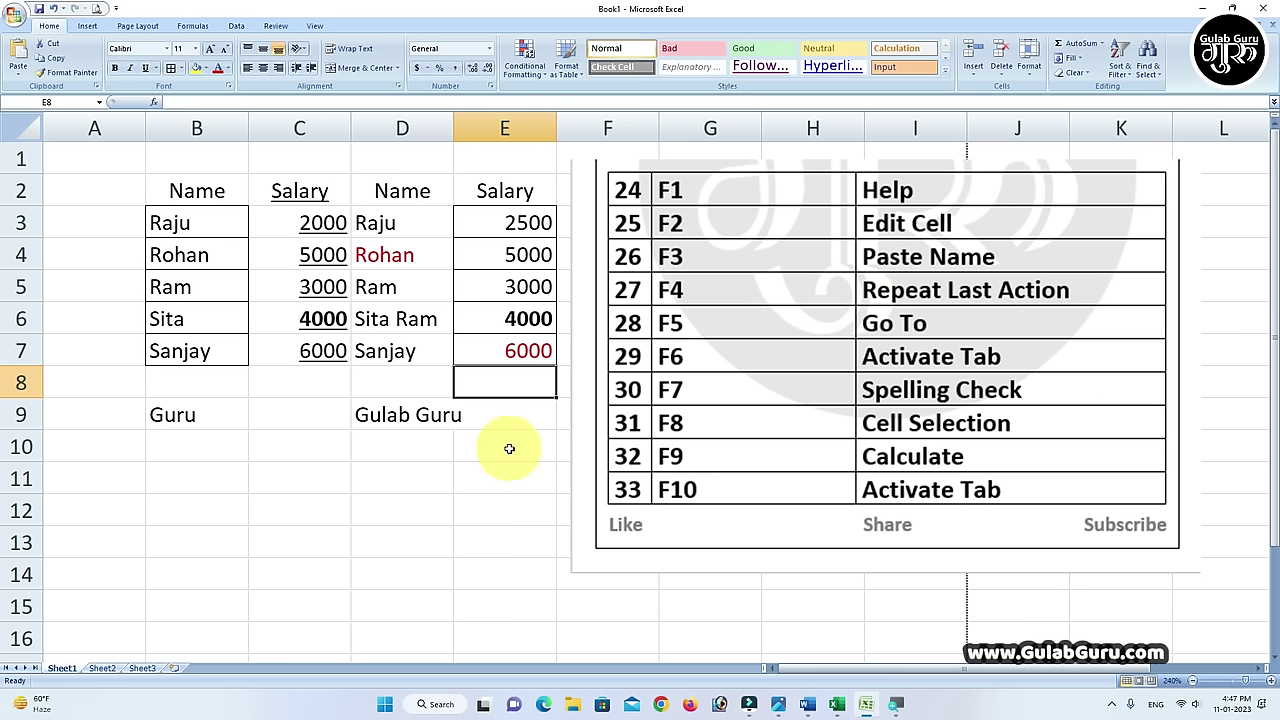
# Use the F5 Go To dialog to jump to cell D5.
pyautogui.press('F5')
pyautogui.write('D5')
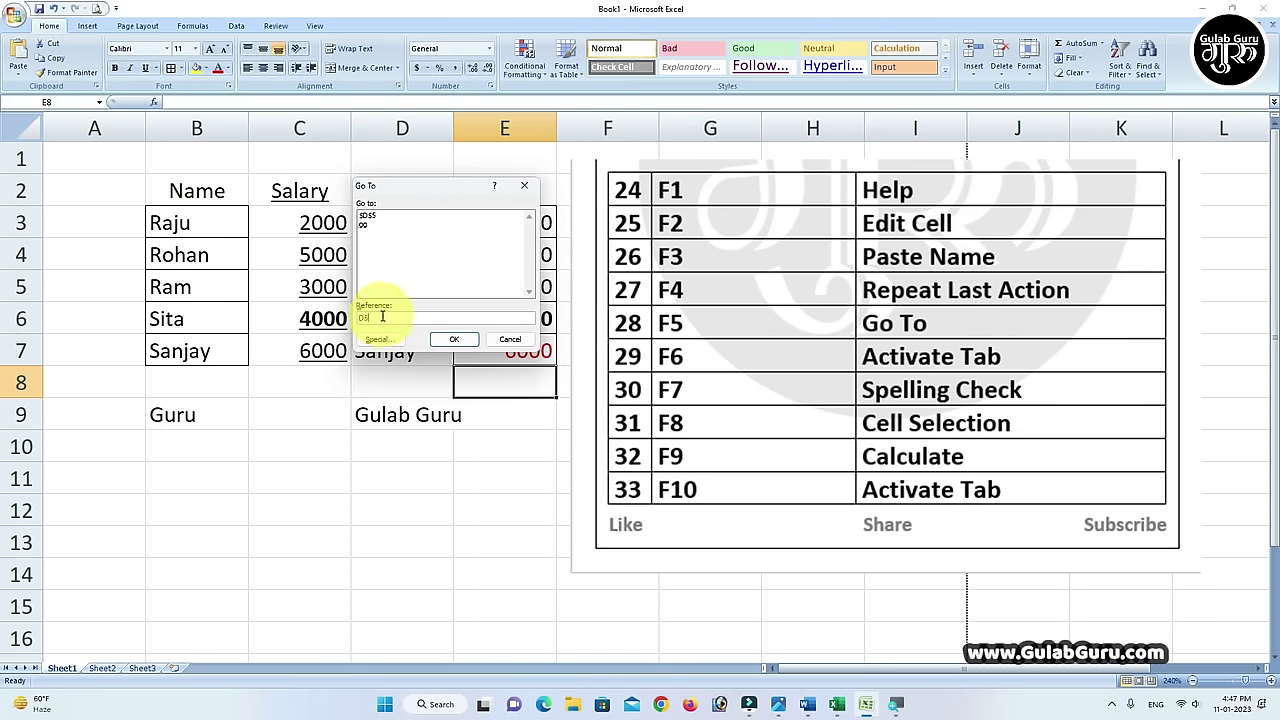
pyautogui.click(454, 341)
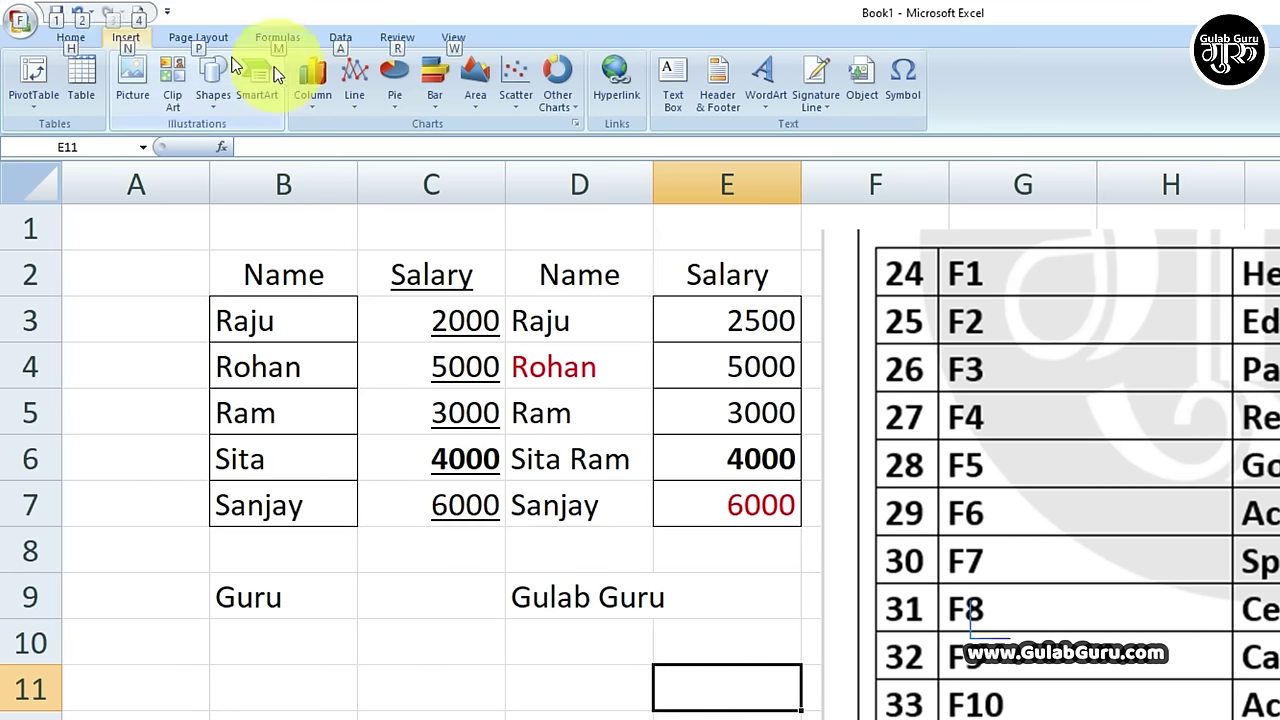
# Show ribbon KeyTips with Alt and switch to Page Layout with P, then Escape back.
pyautogui.press('alt')
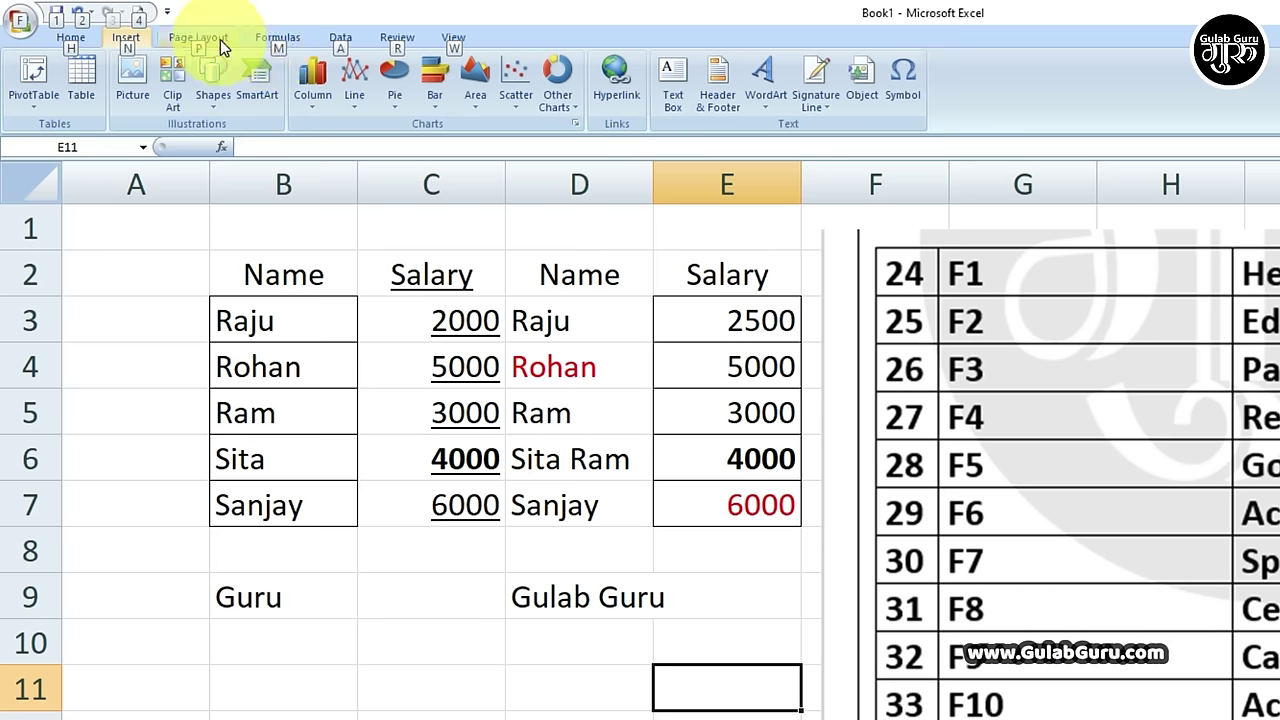
pyautogui.press('p')
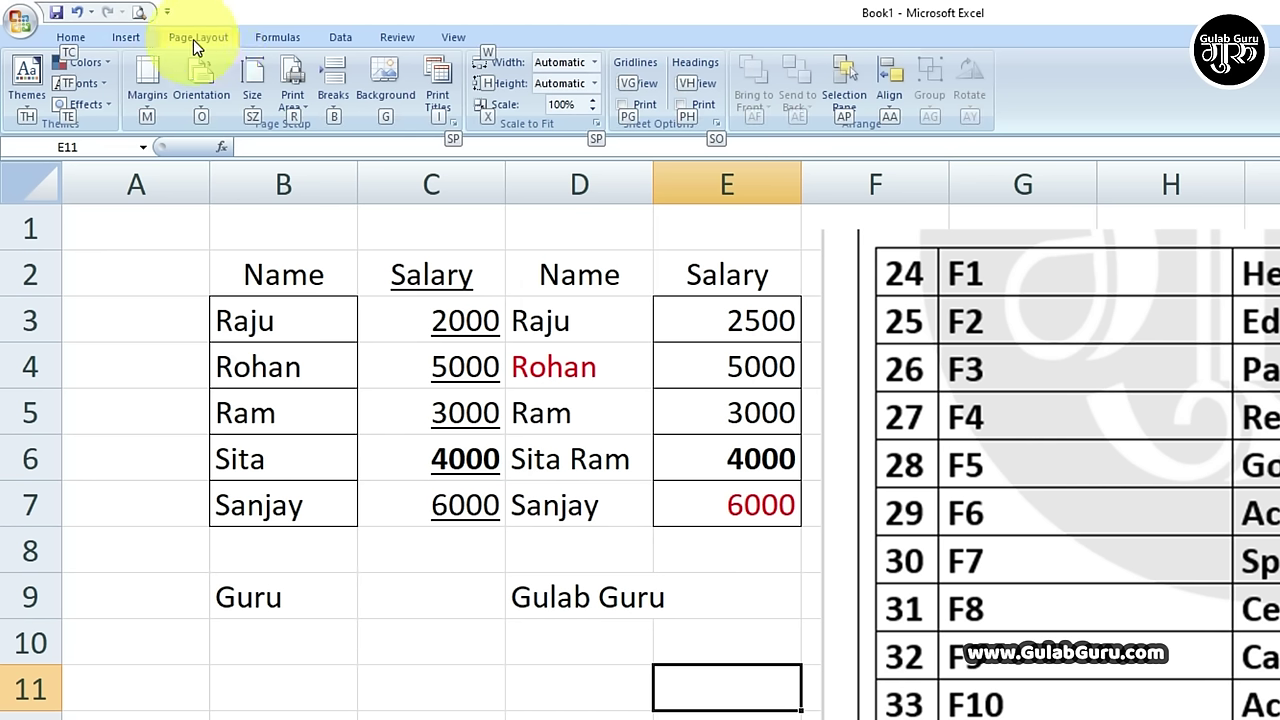
pyautogui.press('Escape')
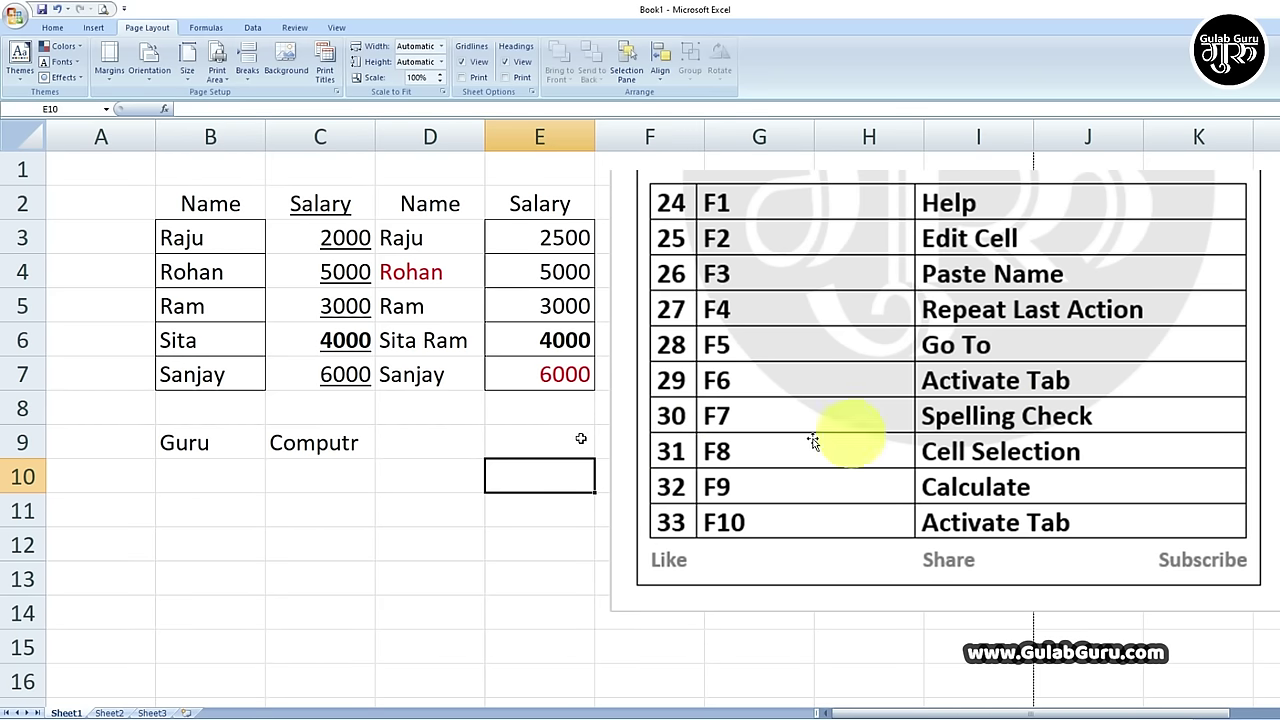
# Spell-check C9 with F7, changing Computr to Computer and finishing the check.
pyautogui.click(319, 448)
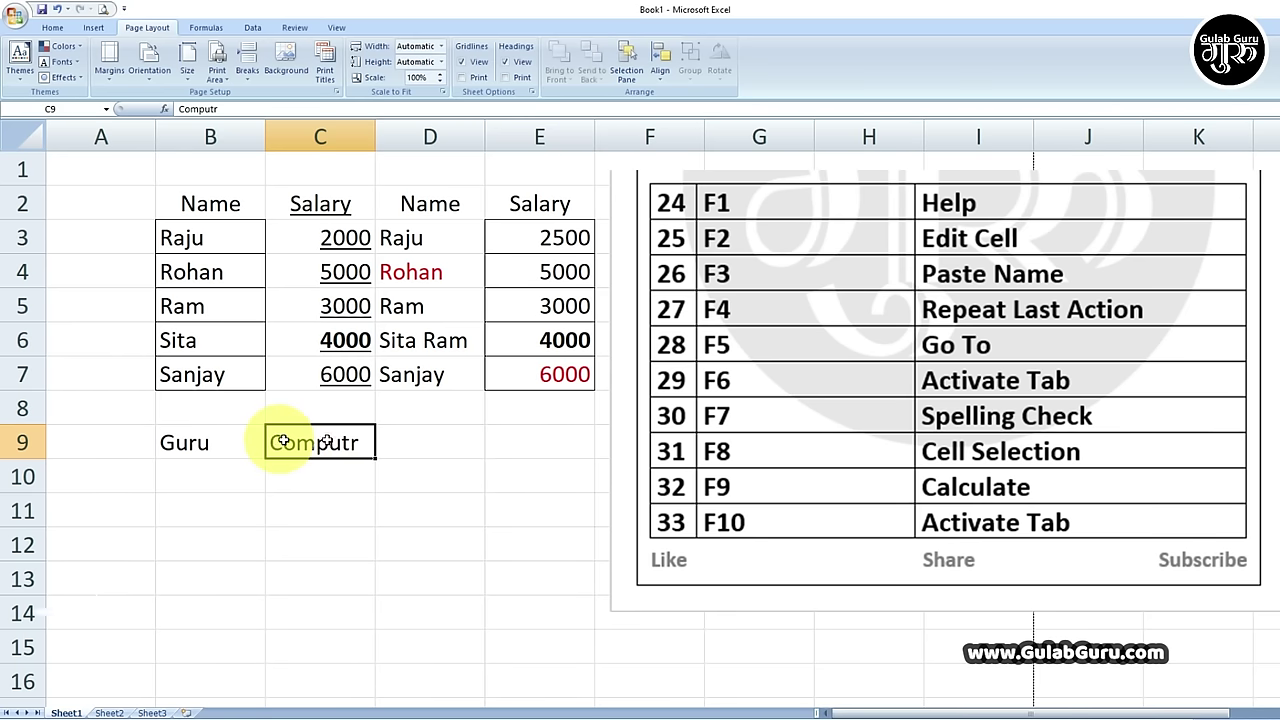
pyautogui.click(422, 448)
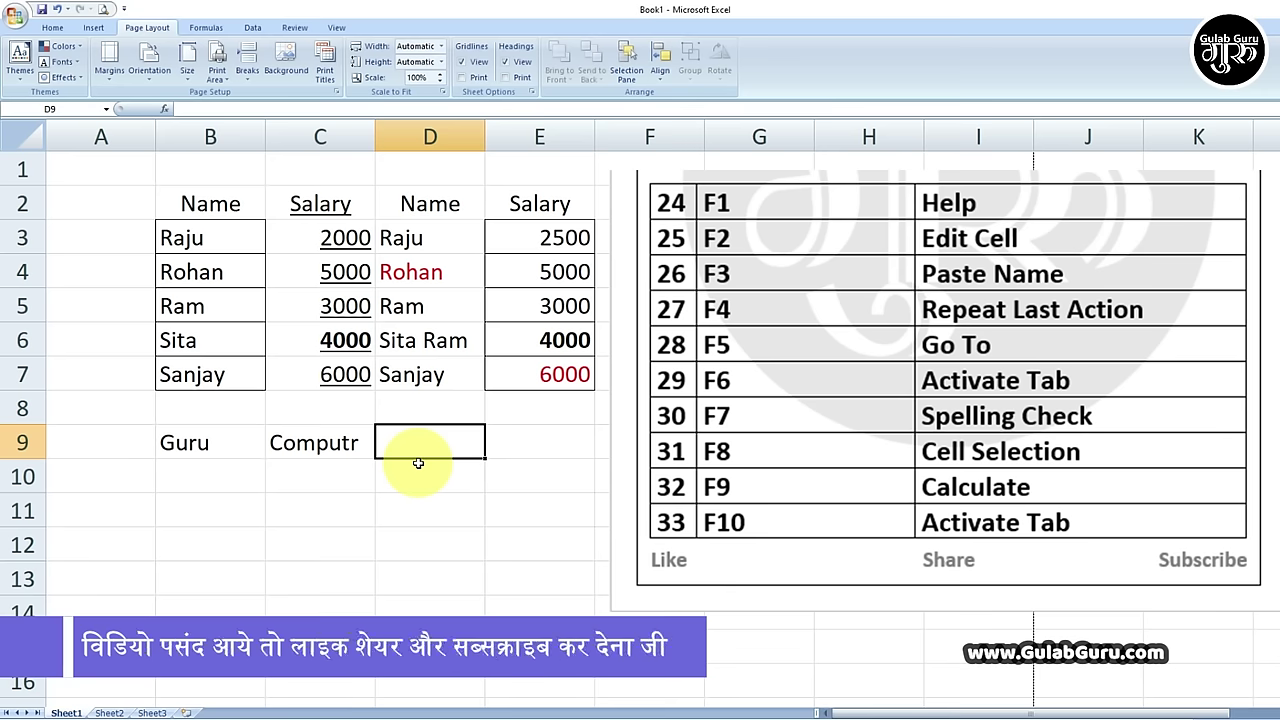
pyautogui.click(340, 447)
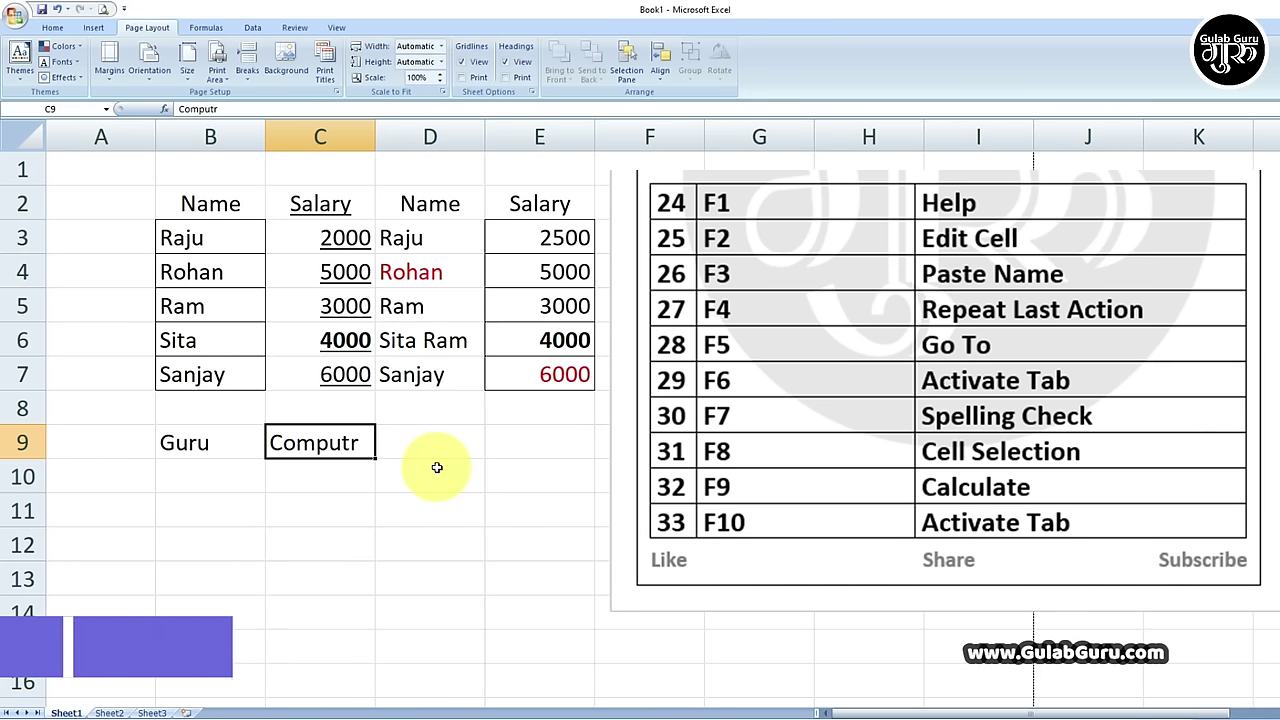
pyautogui.press('F7')
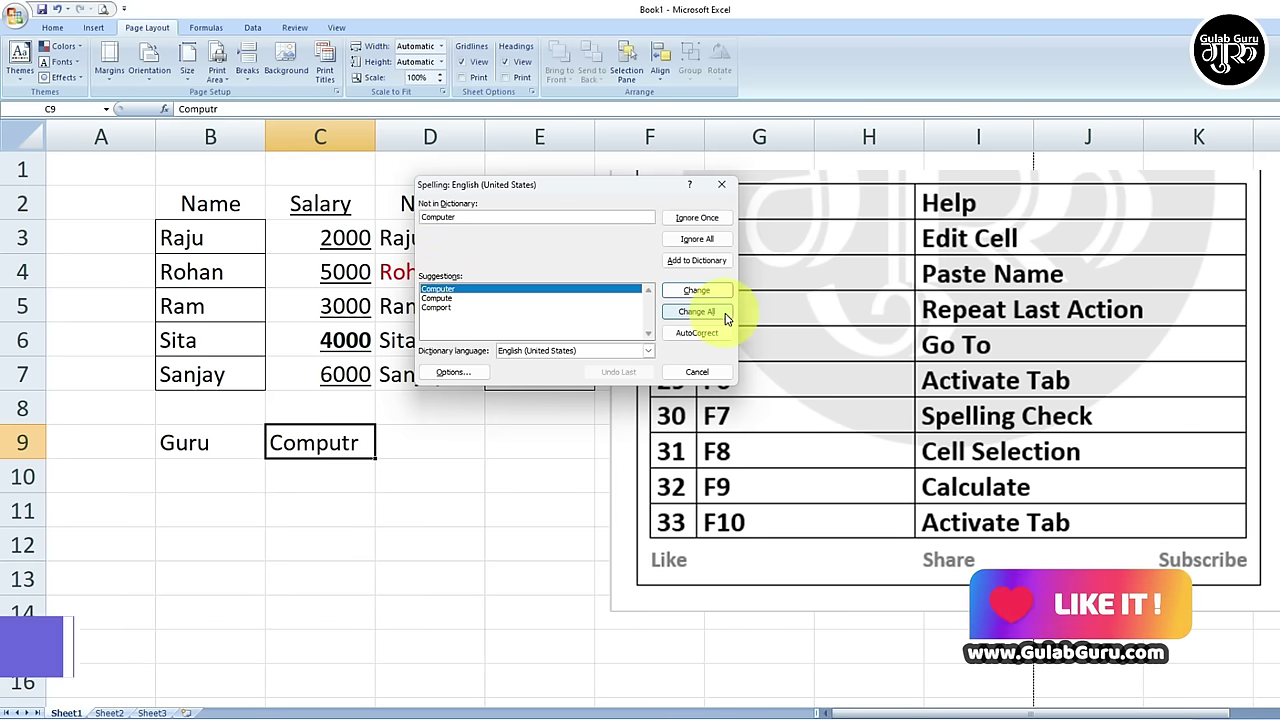
pyautogui.click(700, 292)
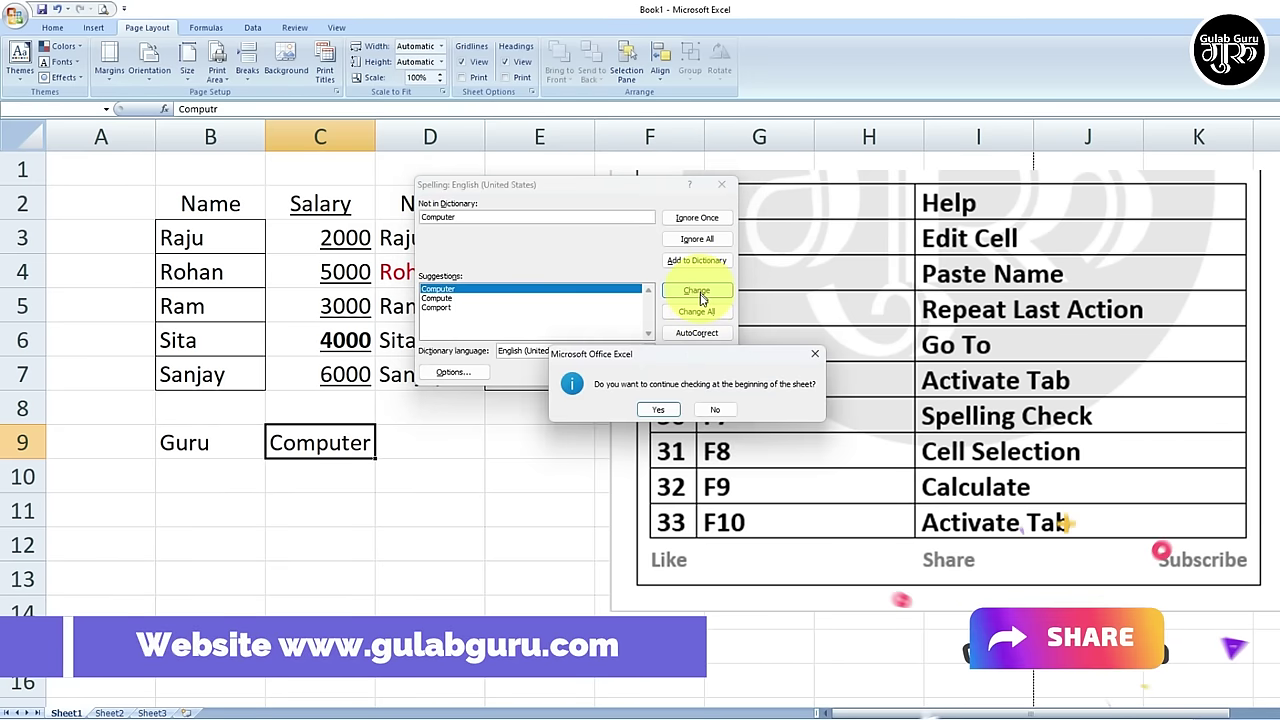
pyautogui.click(658, 409)
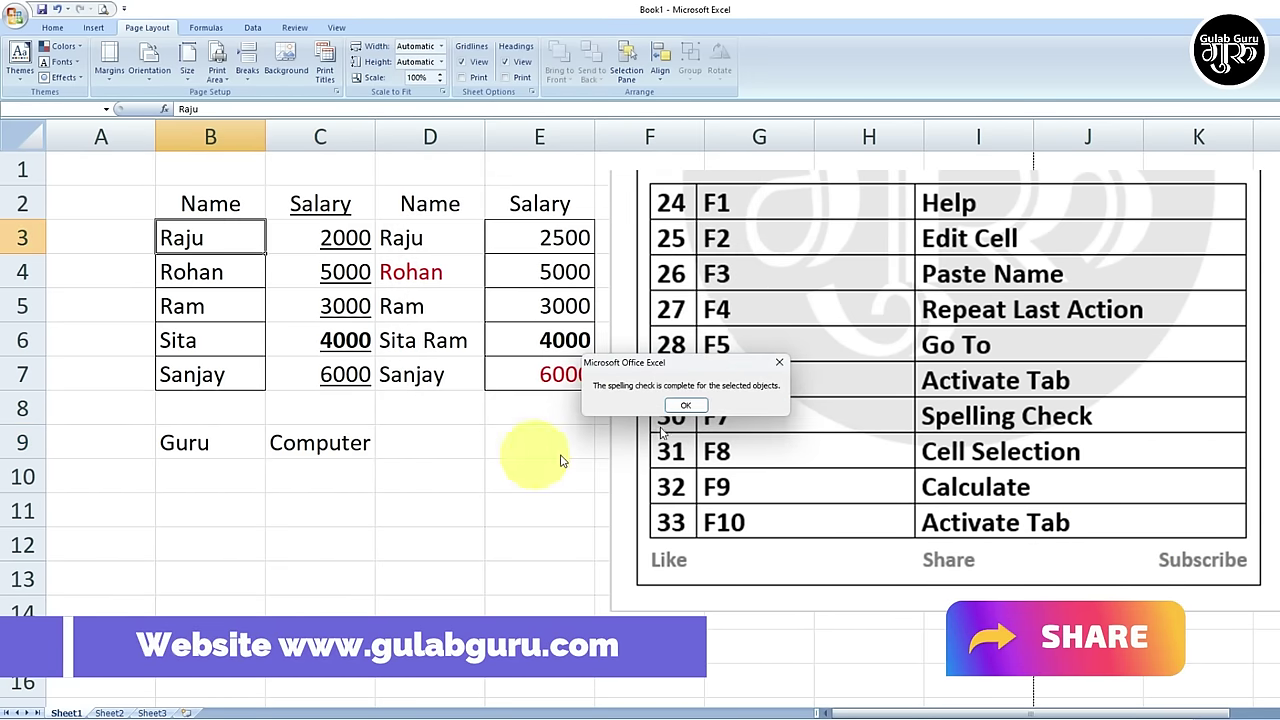
pyautogui.click(688, 405)
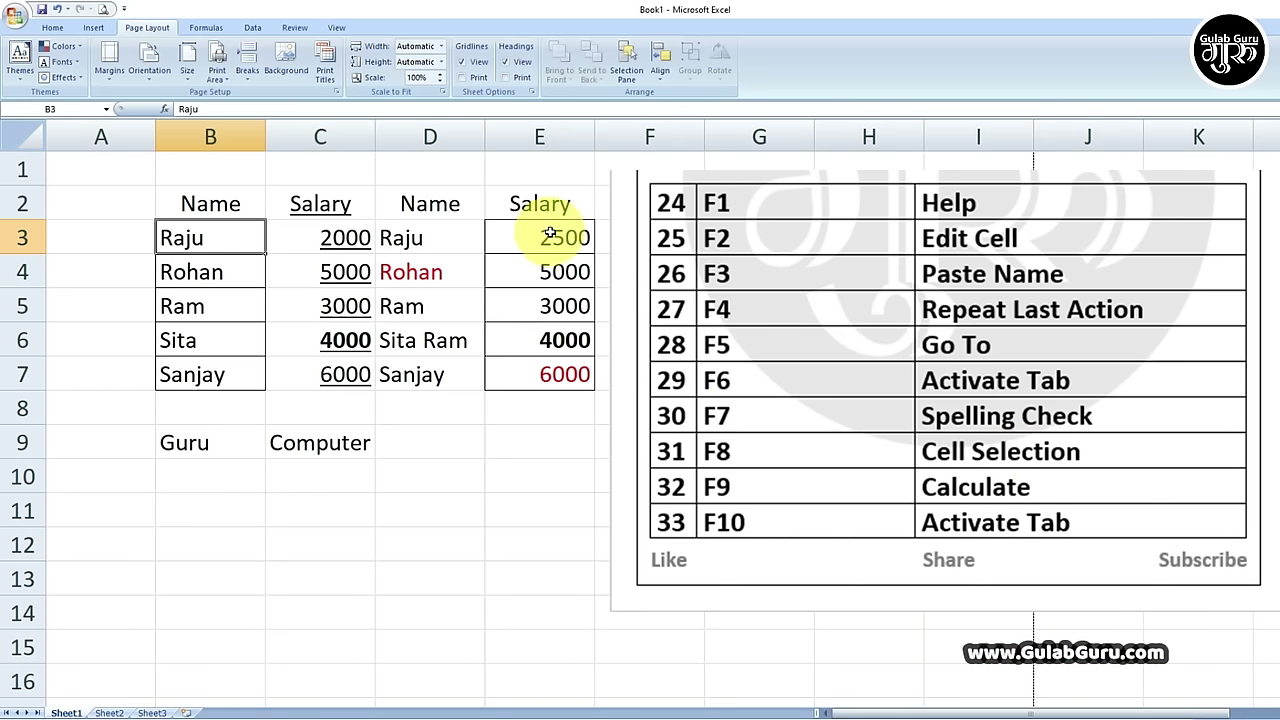
pyautogui.click(538, 203)
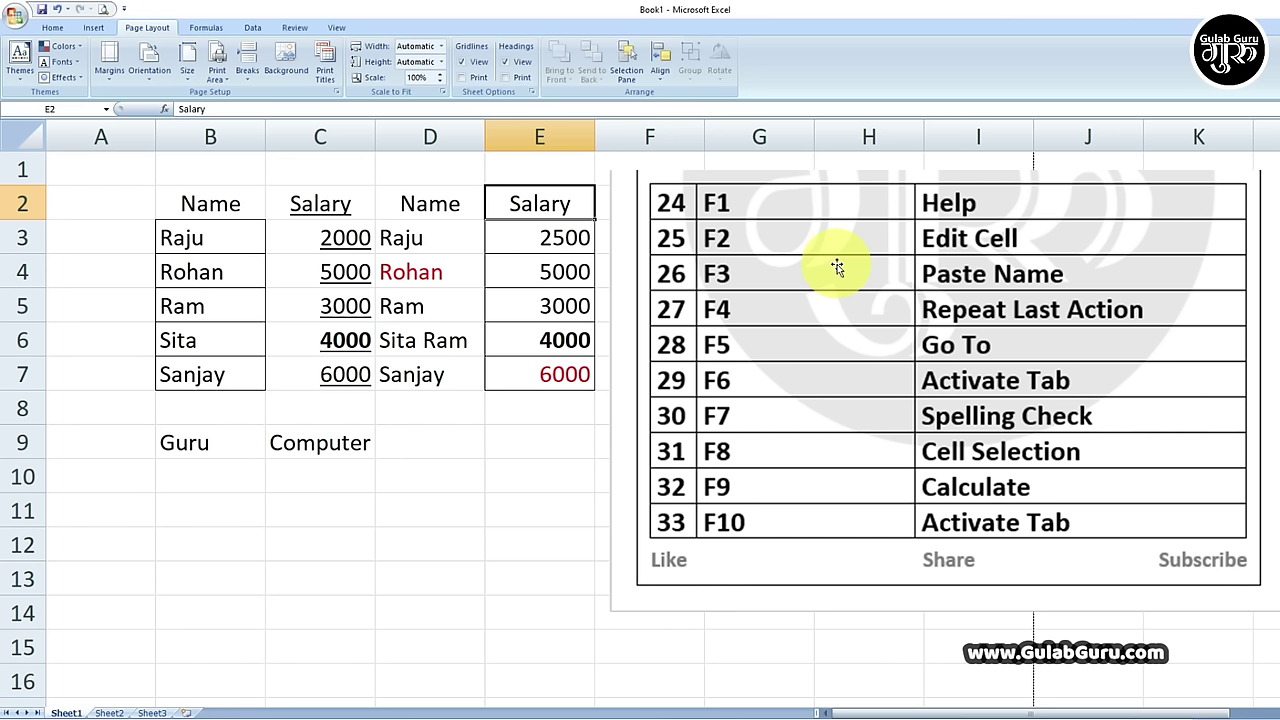
pyautogui.hotkey('shift', 'Down')
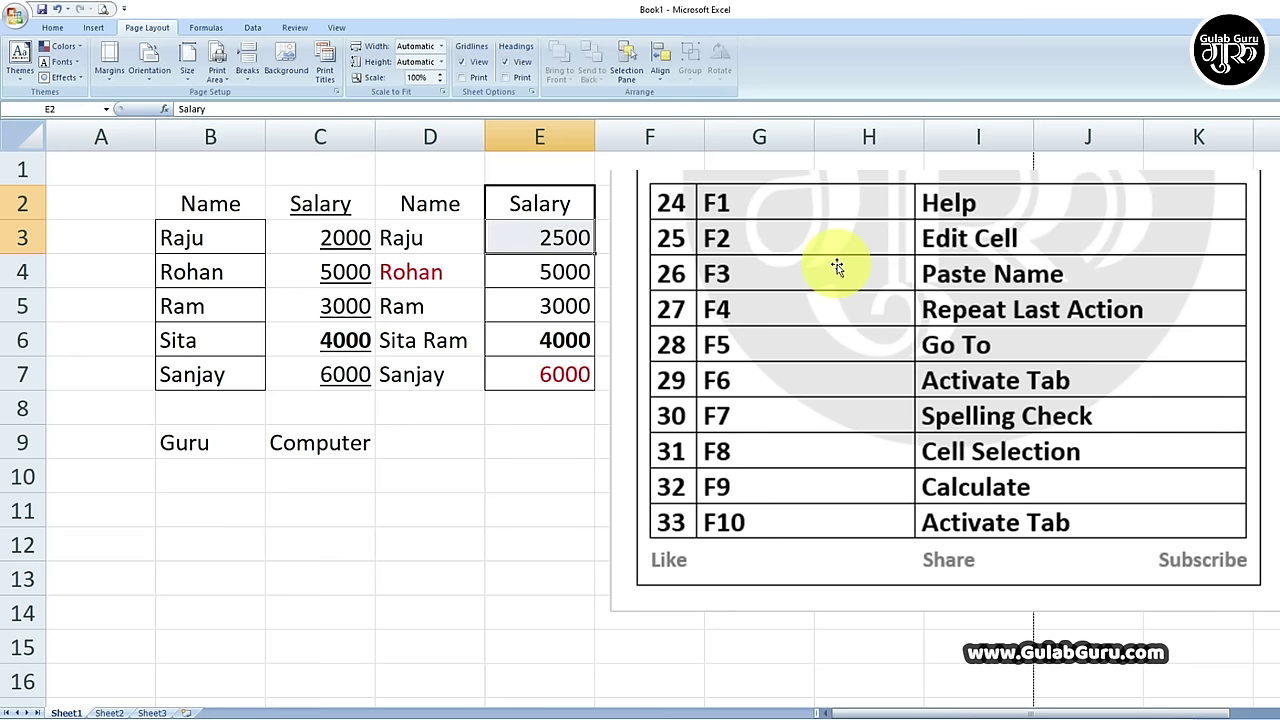
pyautogui.hotkey('shift', 'Down')
pyautogui.hotkey('shift', 'Down')
pyautogui.hotkey('shift', 'Down')
pyautogui.hotkey('shift', 'Down')
pyautogui.hotkey('shift', 'Down')
pyautogui.hotkey('shift', 'Down')
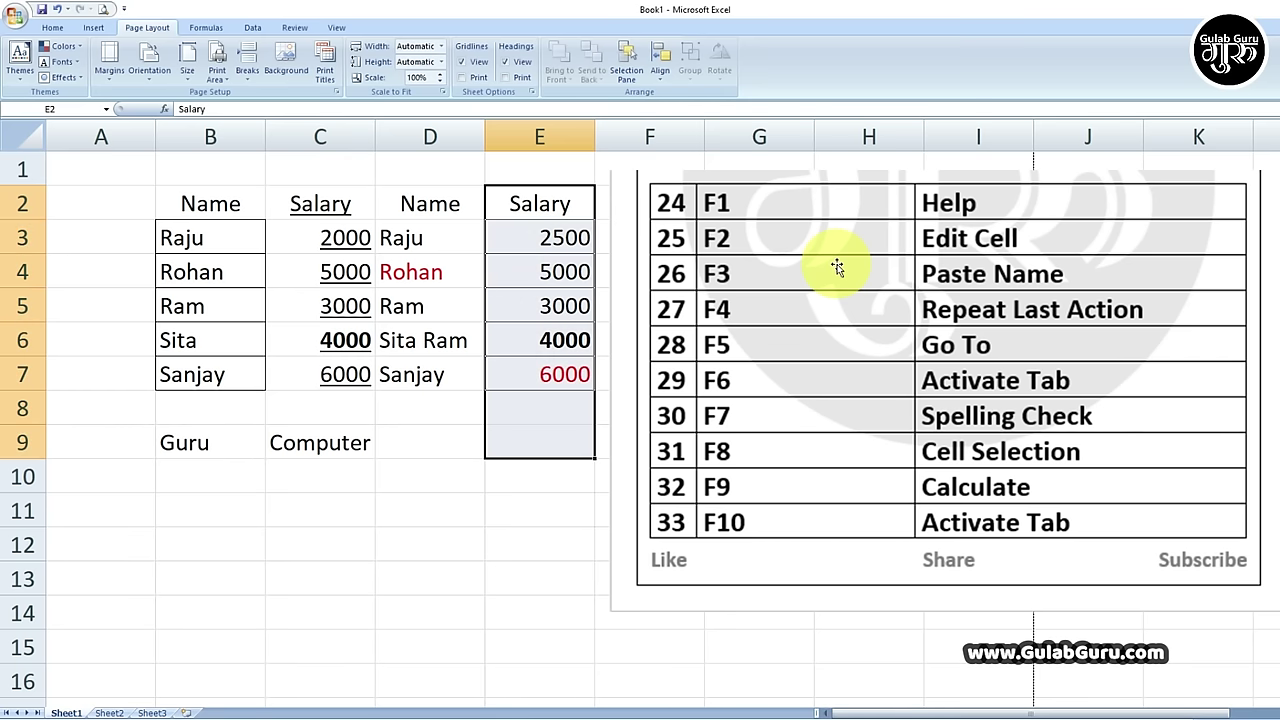
pyautogui.hotkey('shift', 'Down')
pyautogui.hotkey('shift', 'Down')
pyautogui.hotkey('shift', 'Down')
pyautogui.hotkey('shift', 'Down')
pyautogui.hotkey('shift', 'Down')
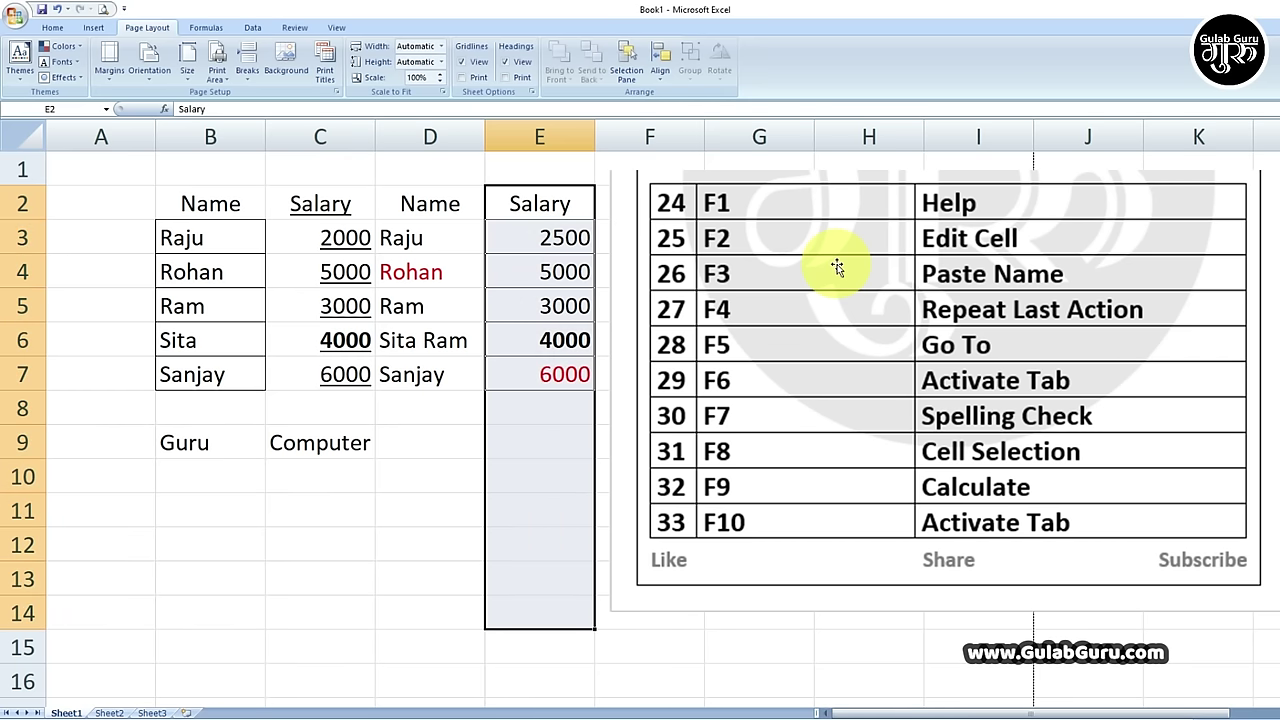
pyautogui.hotkey('shift', 'Left')
pyautogui.hotkey('shift', 'Left')
pyautogui.hotkey('shift', 'Left')
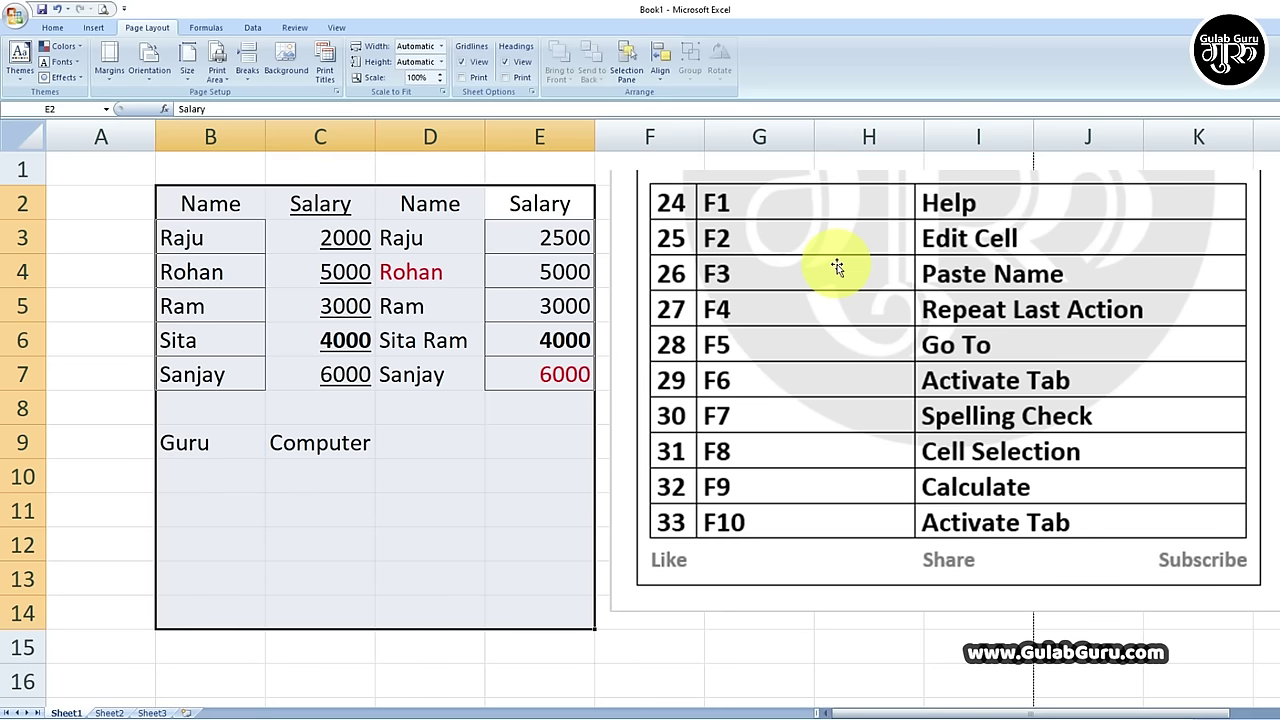
pyautogui.hotkey('shift', 'Right')
pyautogui.hotkey('shift', 'Right')
pyautogui.hotkey('shift', 'Right')
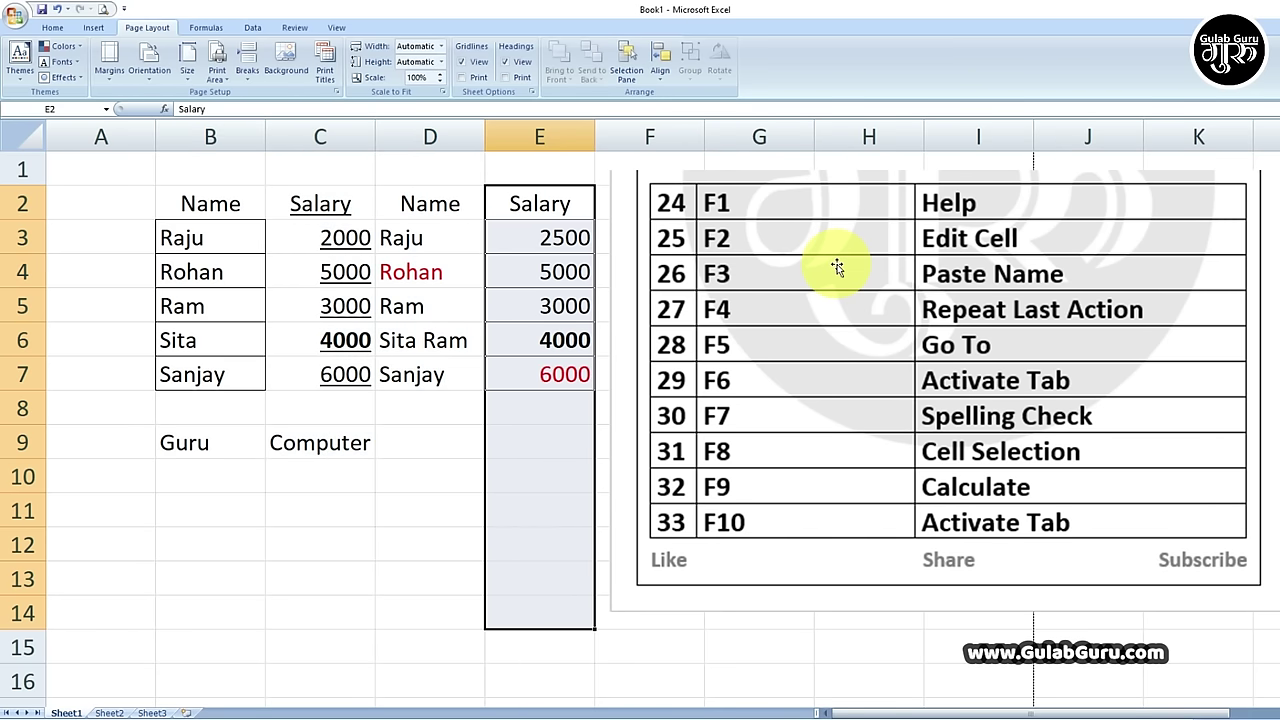
pyautogui.hotkey('shift', 'Right')
pyautogui.hotkey('shift', 'Right')
pyautogui.hotkey('shift', 'Left')
pyautogui.hotkey('shift', 'Left')
pyautogui.hotkey('shift', 'Up')
pyautogui.hotkey('shift', 'Up')
pyautogui.hotkey('shift', 'Up')
pyautogui.hotkey('shift', 'Up')
pyautogui.hotkey('shift', 'Up')
pyautogui.hotkey('shift', 'Up')
pyautogui.hotkey('shift', 'Up')
pyautogui.hotkey('shift', 'Up')
pyautogui.hotkey('shift', 'Up')
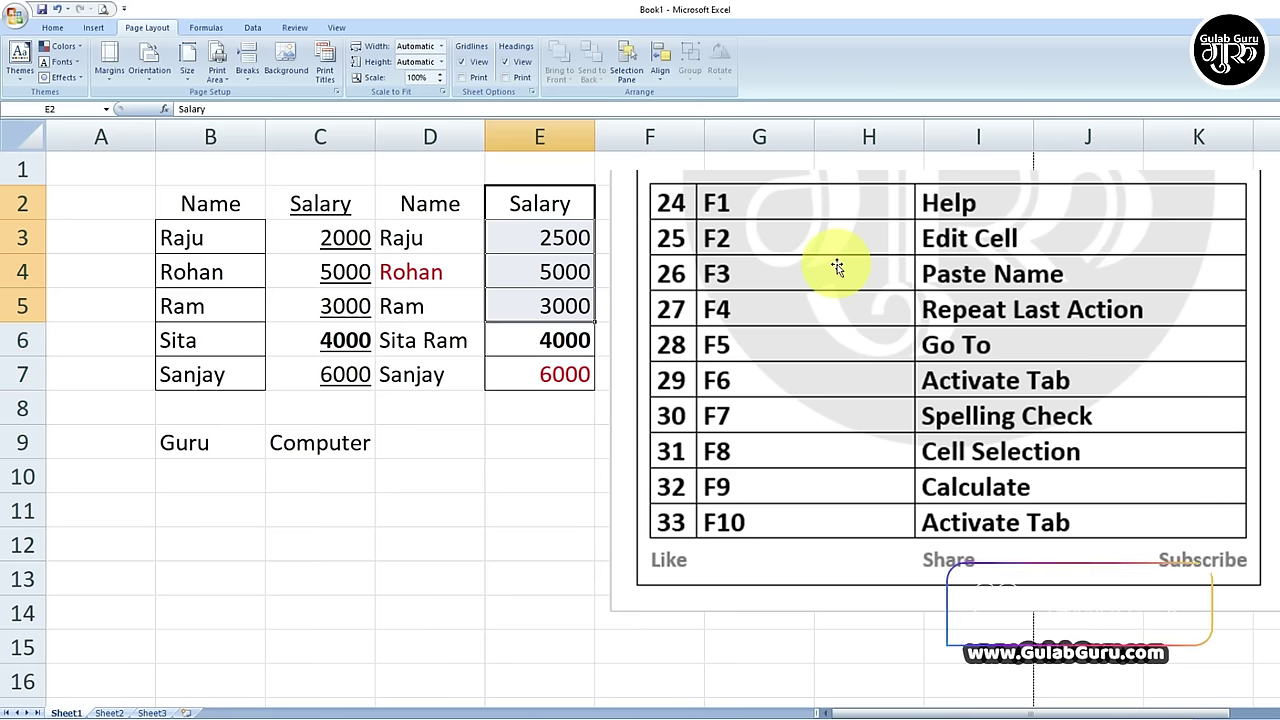
pyautogui.hotkey('shift', 'Up')
pyautogui.hotkey('shift', 'Up')
pyautogui.hotkey('shift', 'Up')
pyautogui.hotkey('shift', 'Up')
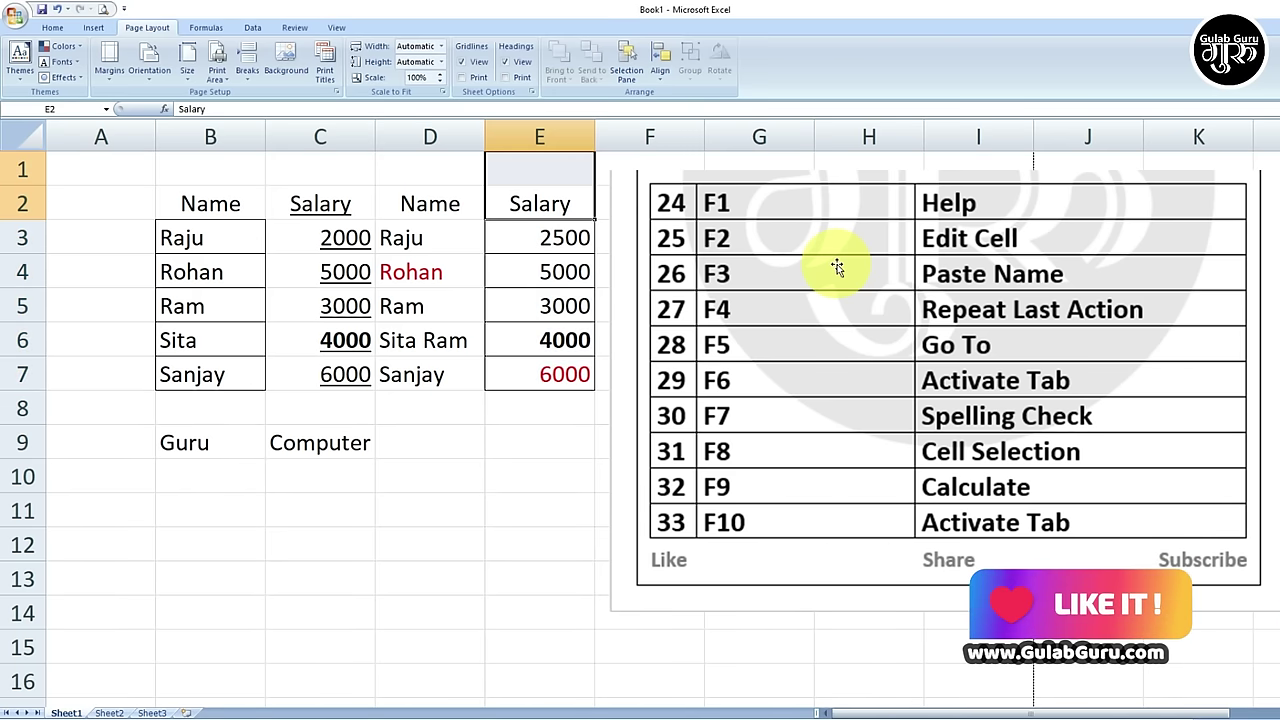
pyautogui.hotkey('shift', 'Down')
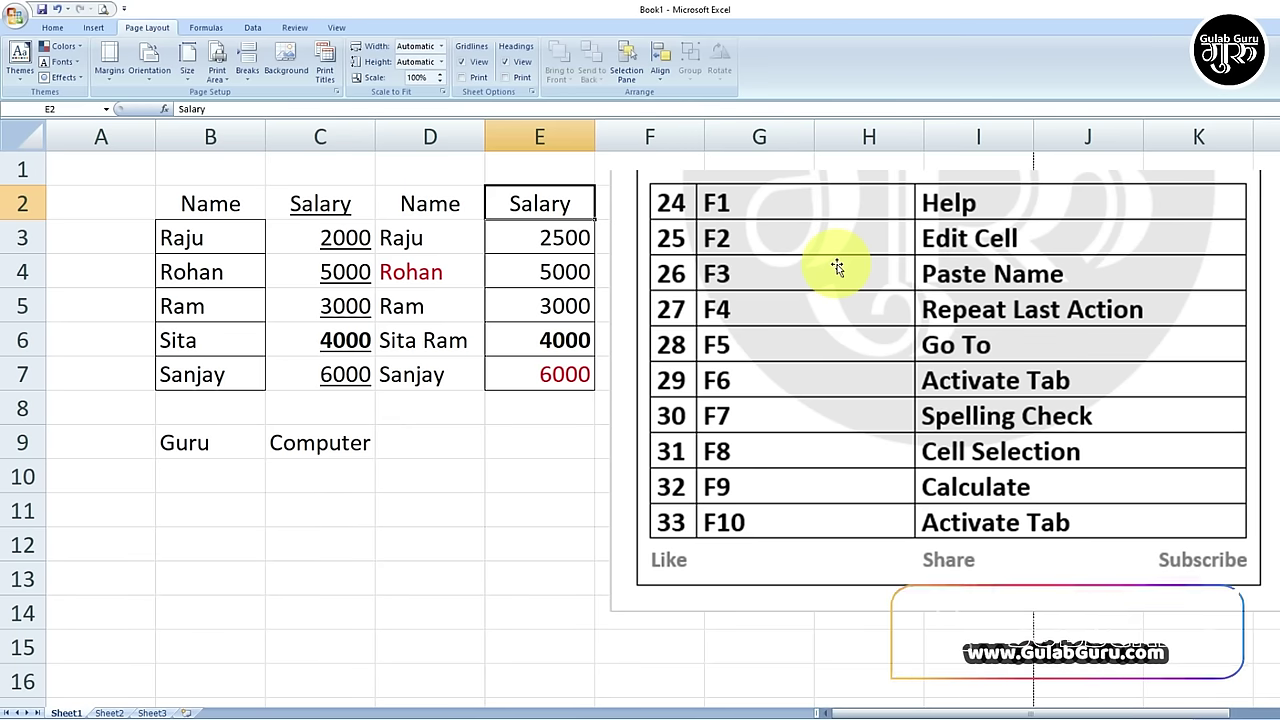
pyautogui.press('Down')
pyautogui.press('Down')
pyautogui.press('Down')
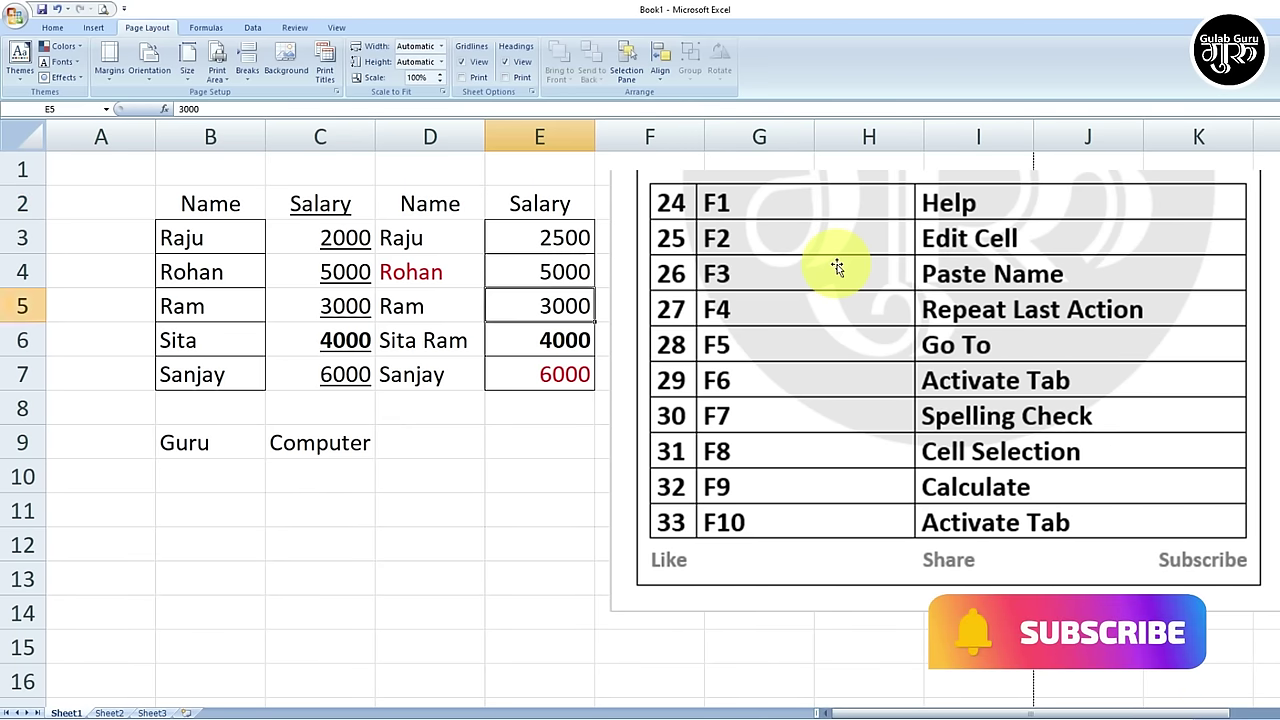
pyautogui.press('Down')
pyautogui.press('Down')
pyautogui.press('Down')
pyautogui.press('Down')
pyautogui.press('Down')
pyautogui.press('Down')
pyautogui.press('Down')
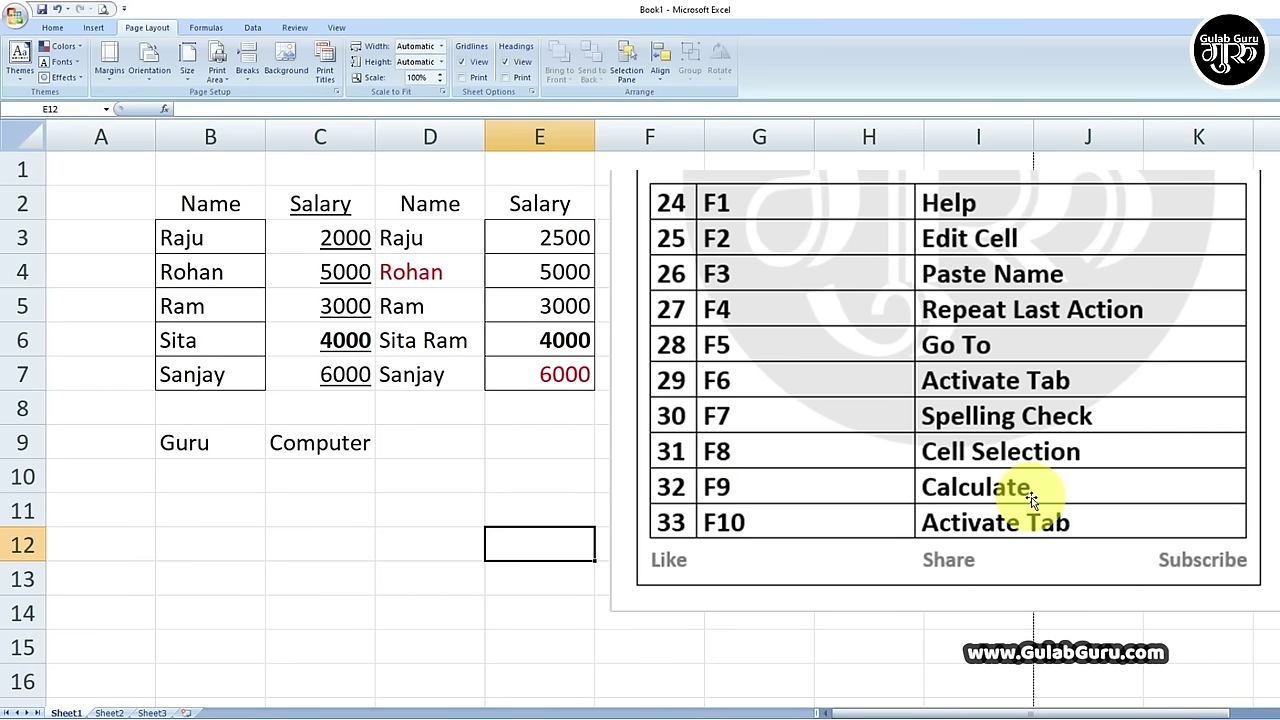
# Clear the Guru and Computer entries from B9:D10.
pyautogui.click(555, 410)
pyautogui.moveTo(200, 443); pyautogui.dragTo(441, 470)
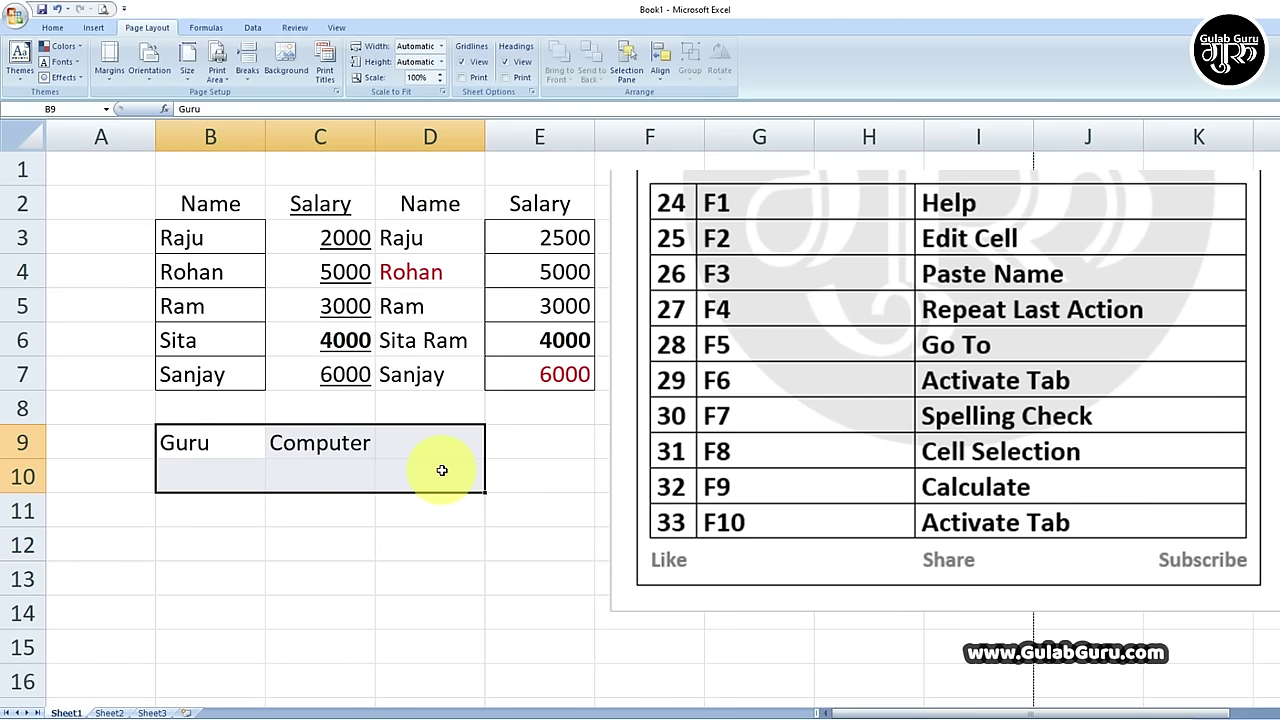
pyautogui.press('Delete')
# Total C3:C7 in C8 with AutoSum, then convert the reference to constant values with F9.
pyautogui.click(355, 408)
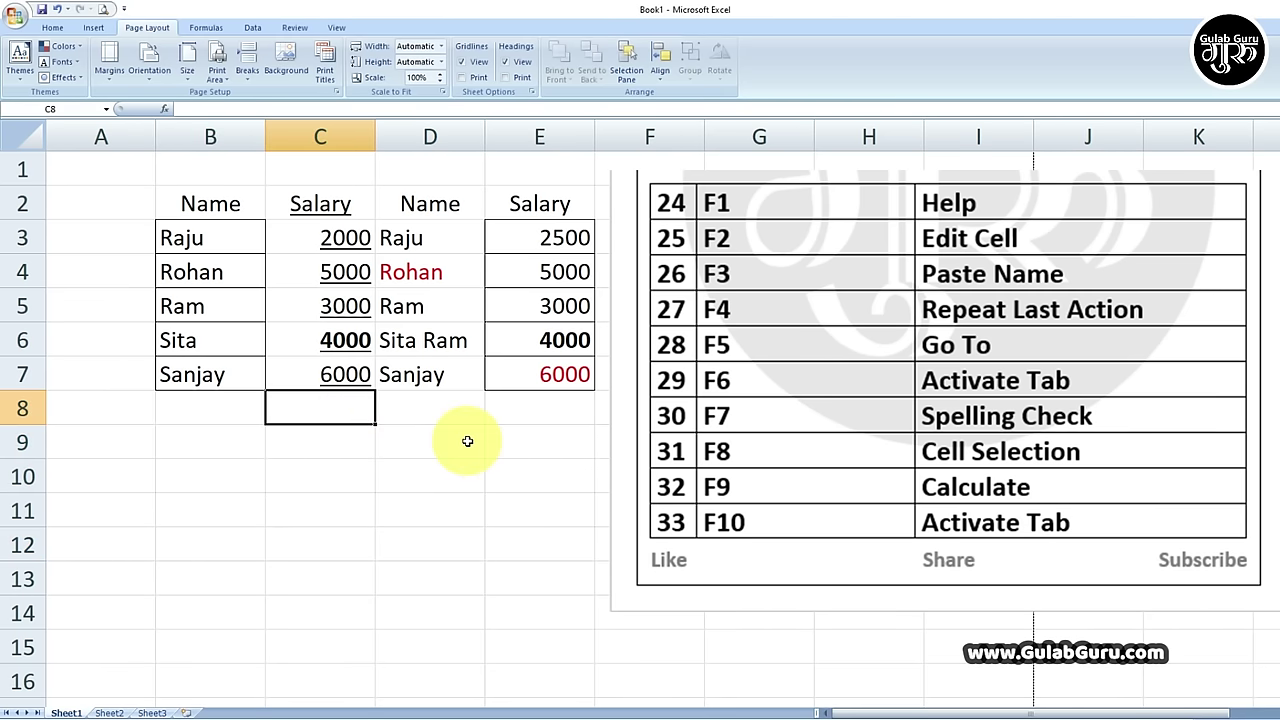
pyautogui.hotkey('alt', '=')
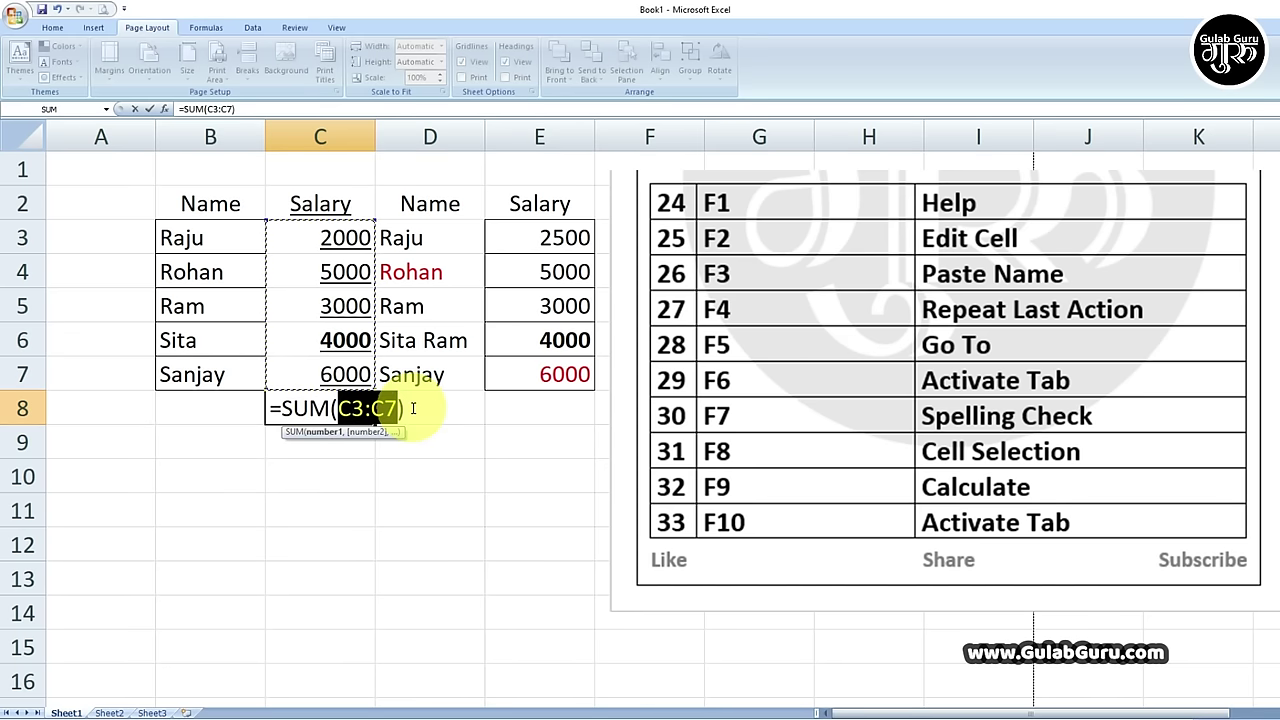
pyautogui.press('Return')
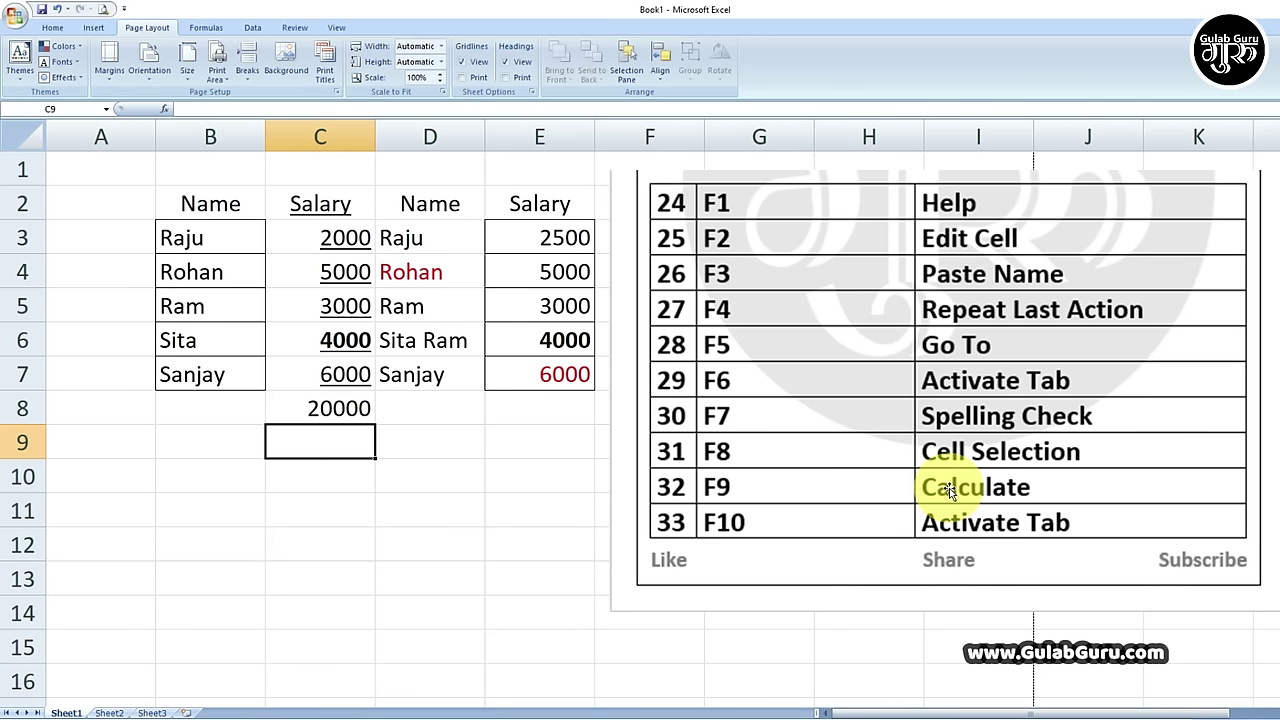
pyautogui.doubleClick(345, 408)
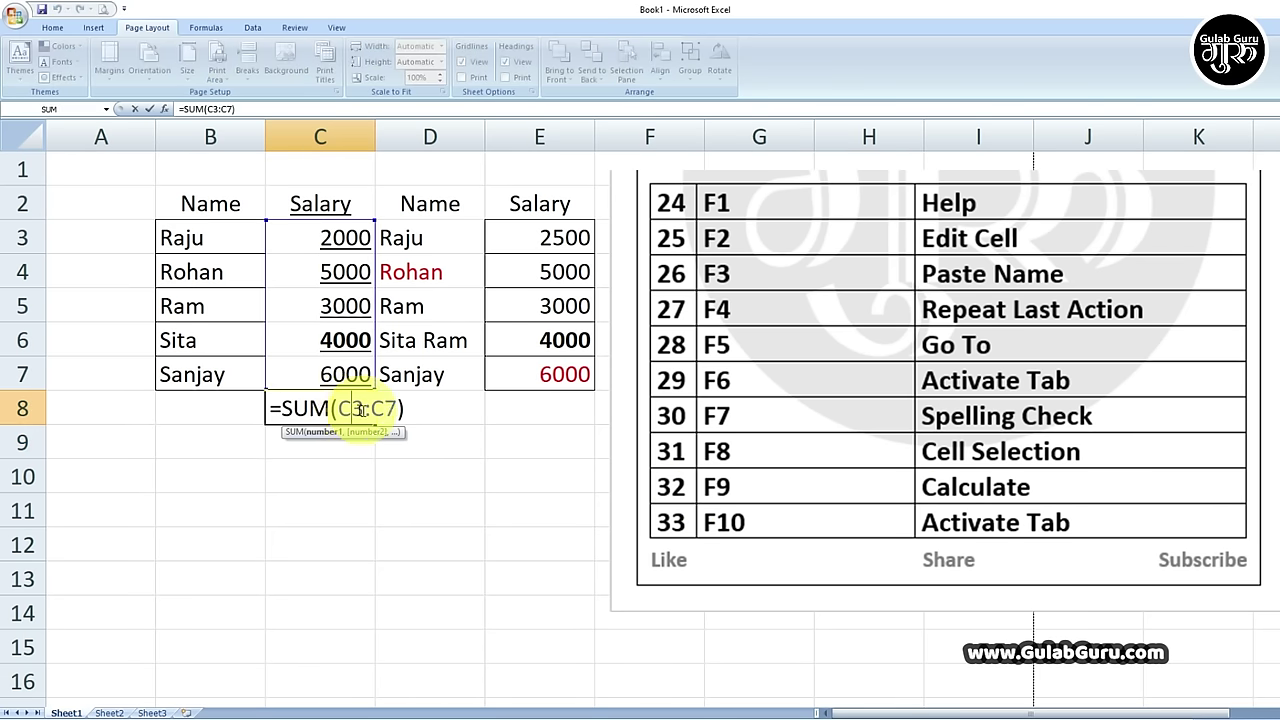
pyautogui.moveTo(339, 408); pyautogui.dragTo(397, 408)
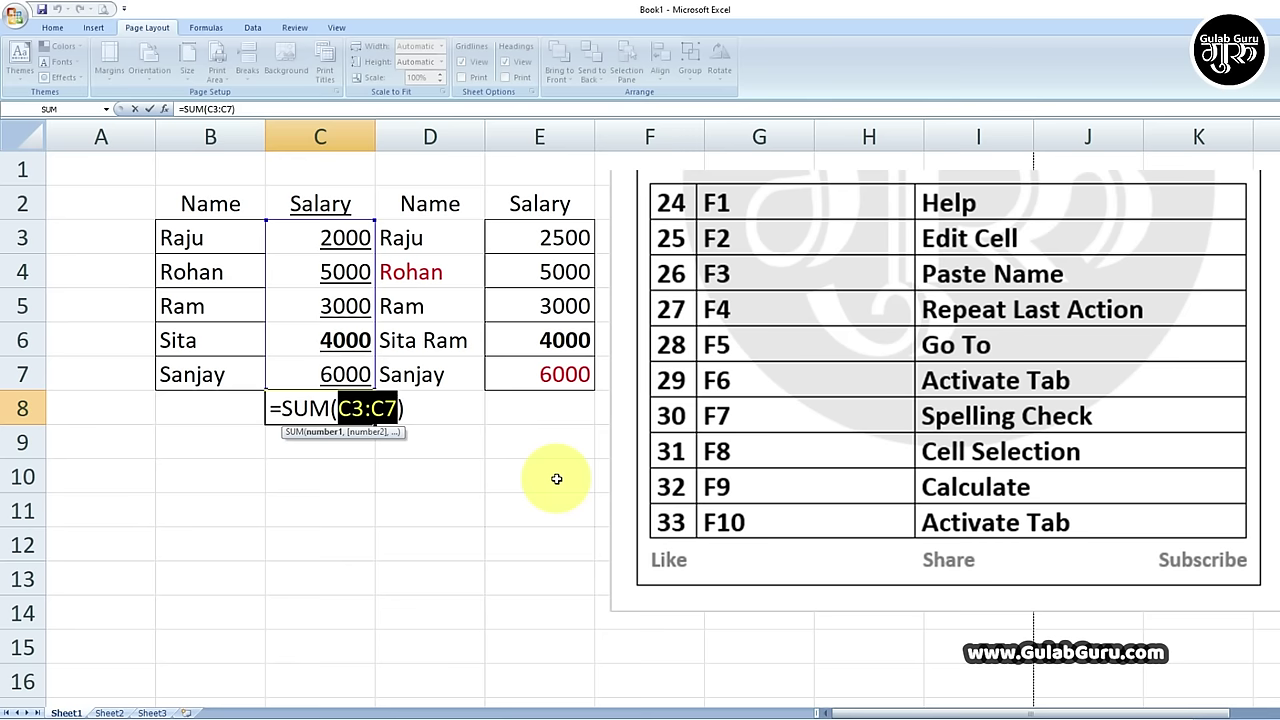
pyautogui.press('F9')
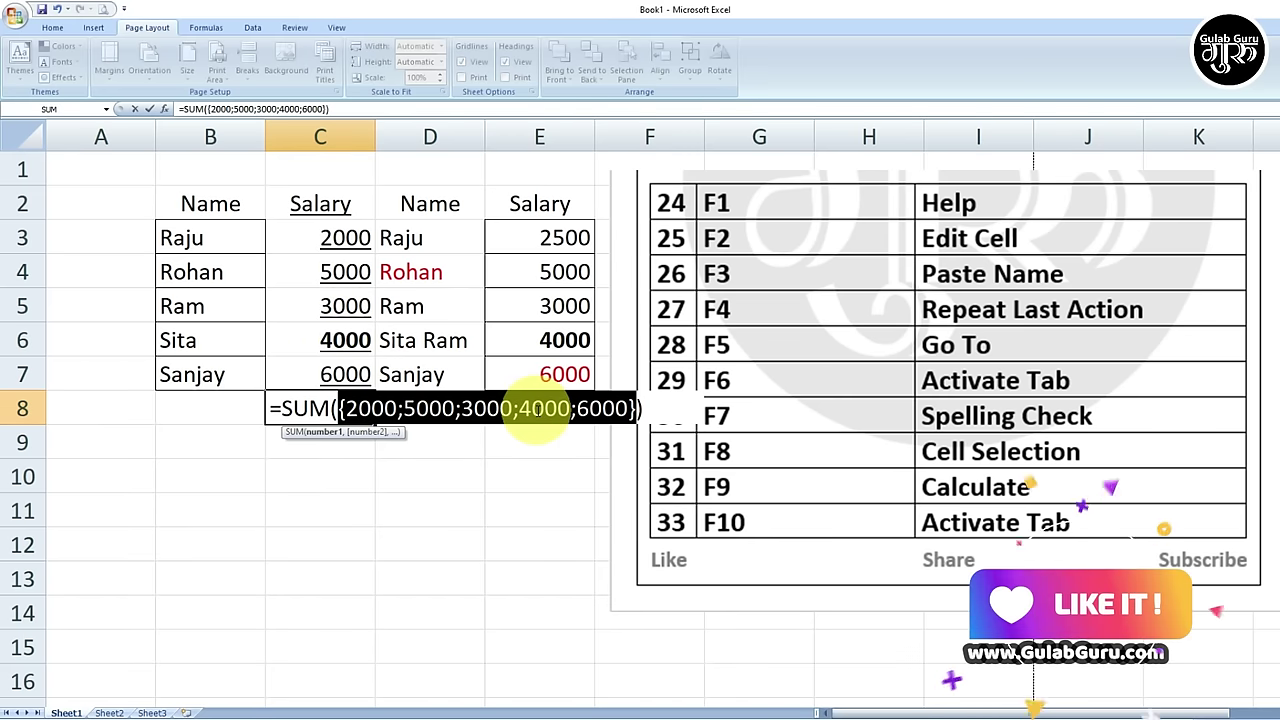
pyautogui.click(535, 410)
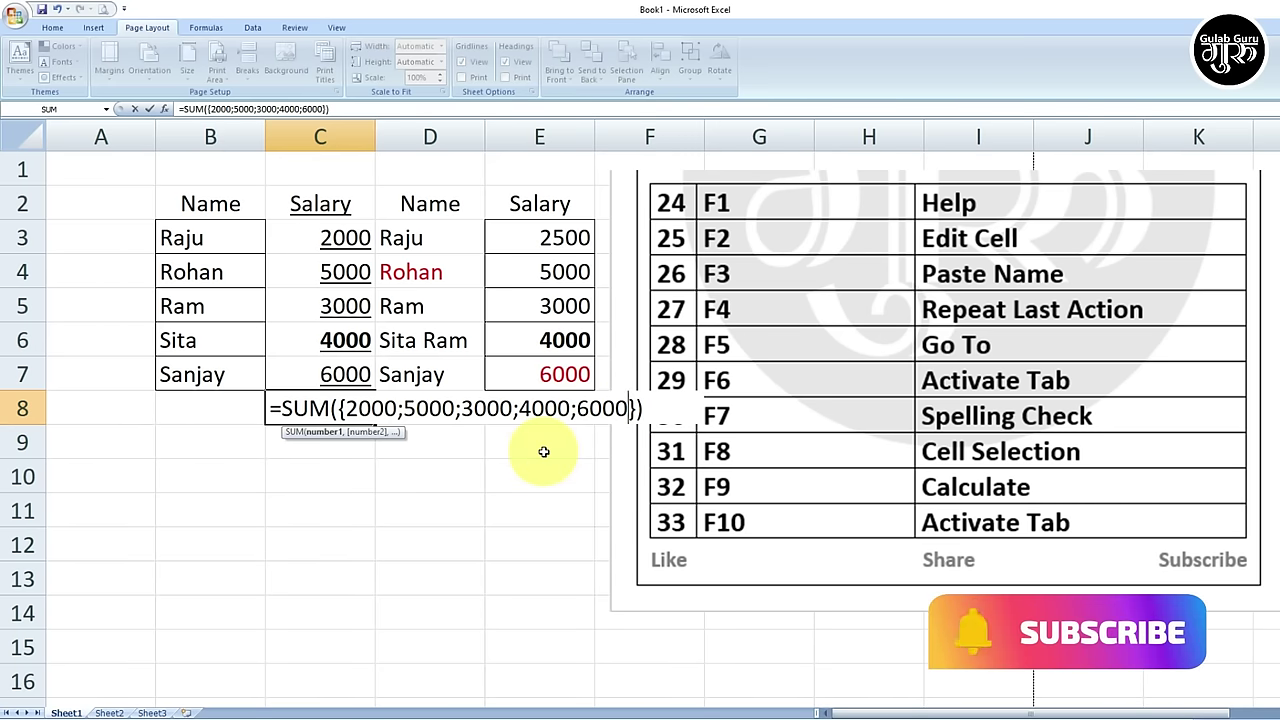
pyautogui.press('Return')
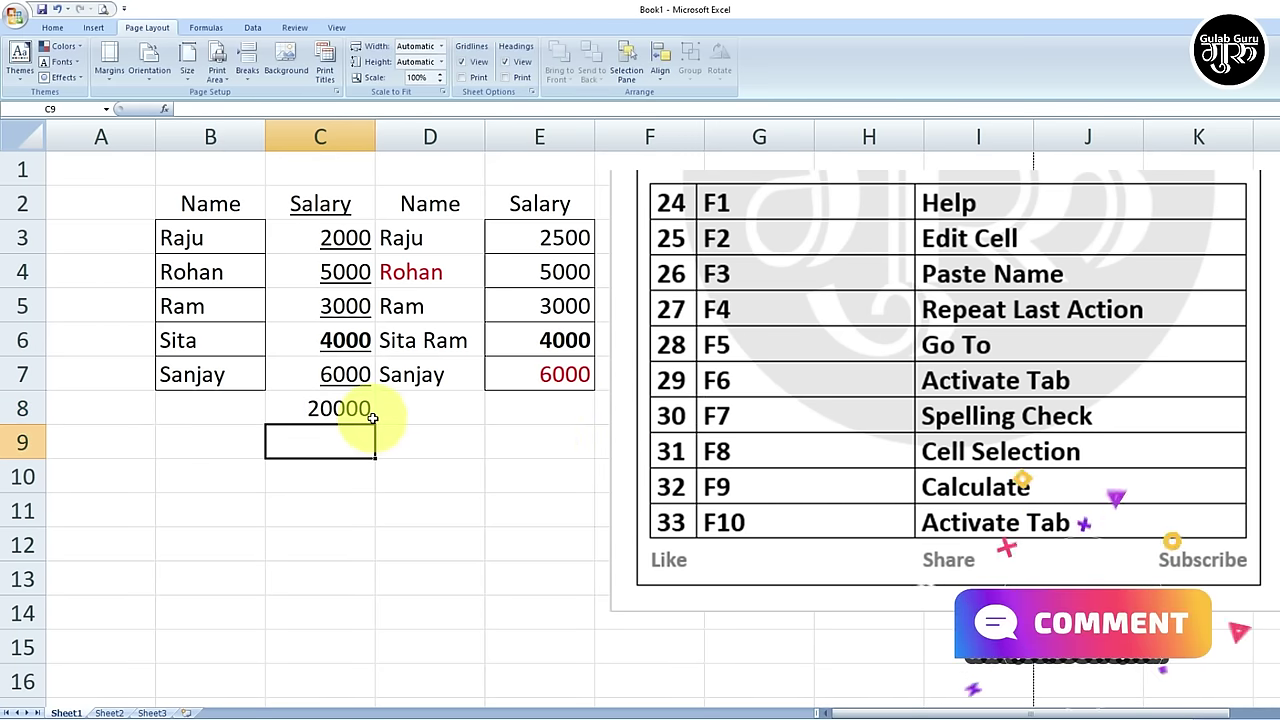
# Change Sita's salary in C6 to 2000 and check whether the C8 total updates.
pyautogui.click(341, 340)
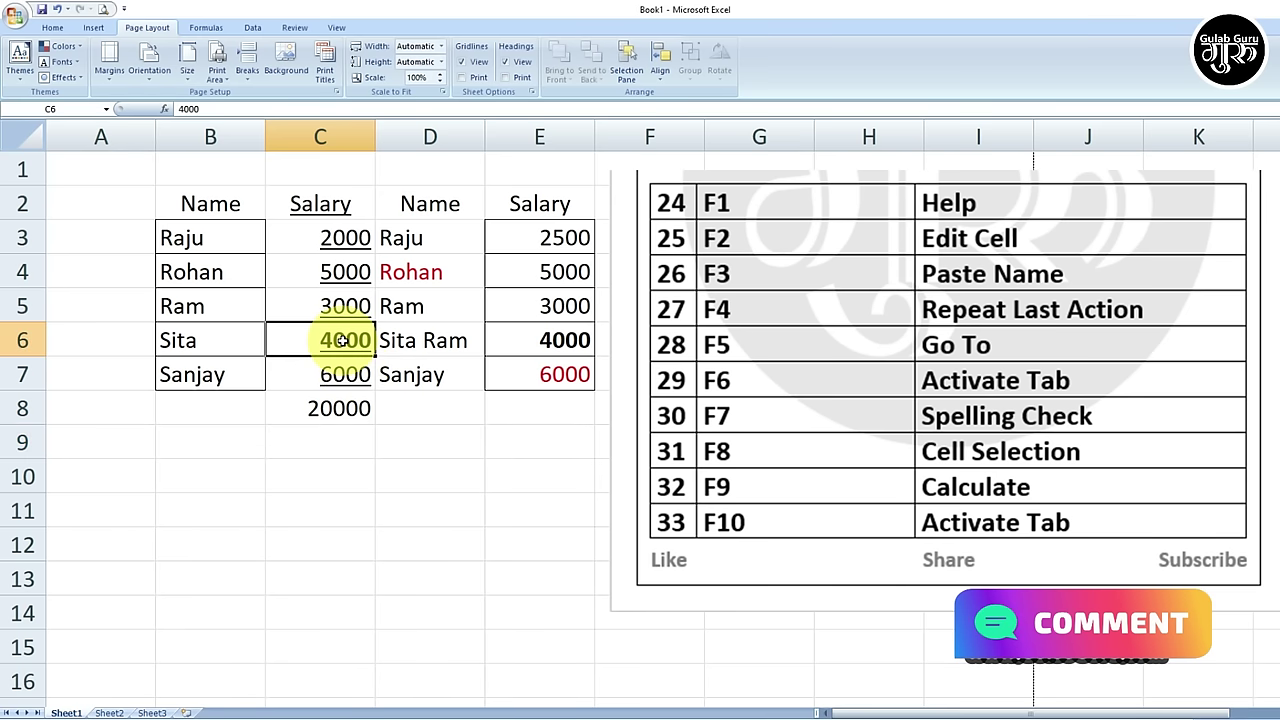
pyautogui.write('20')
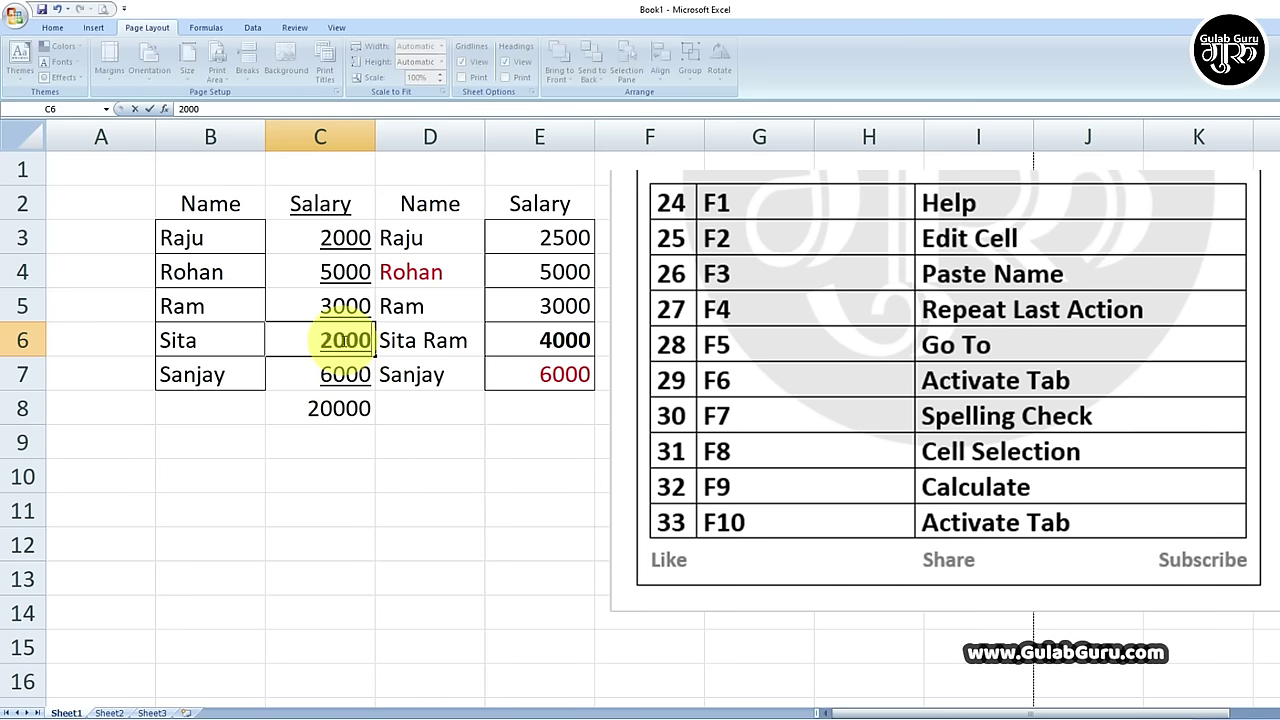
pyautogui.click(410, 458)
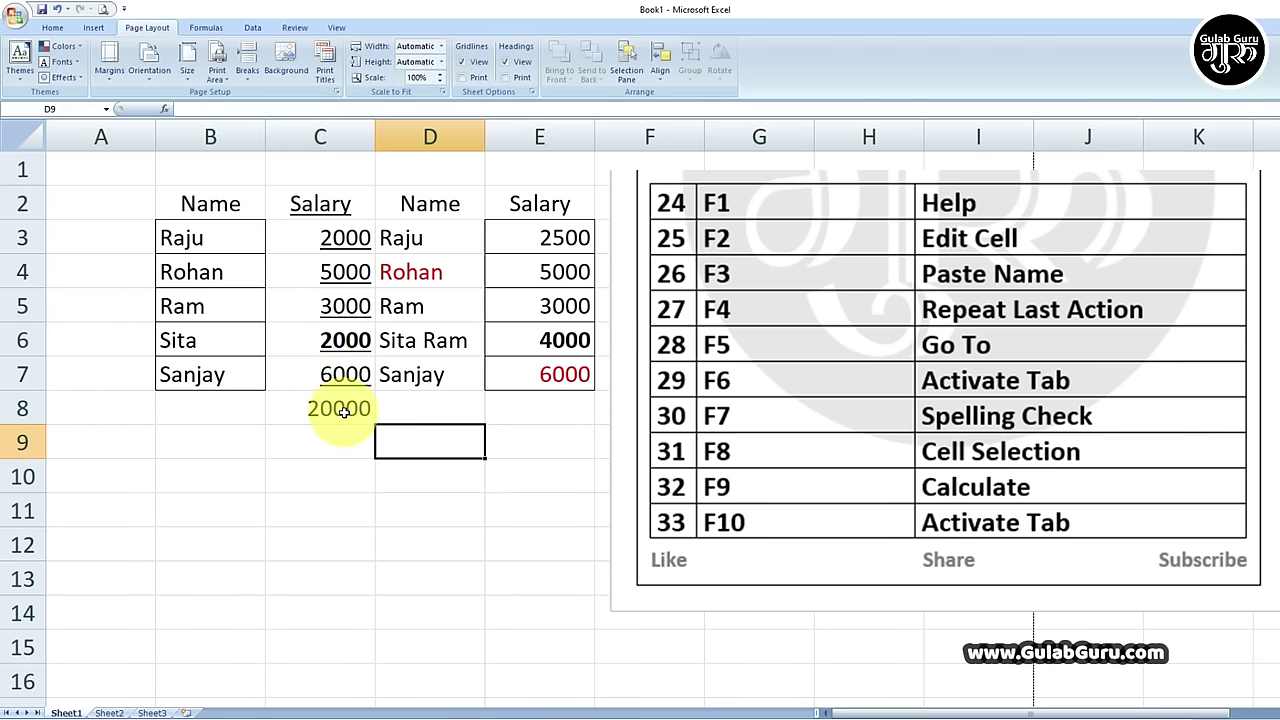
pyautogui.click(343, 411)
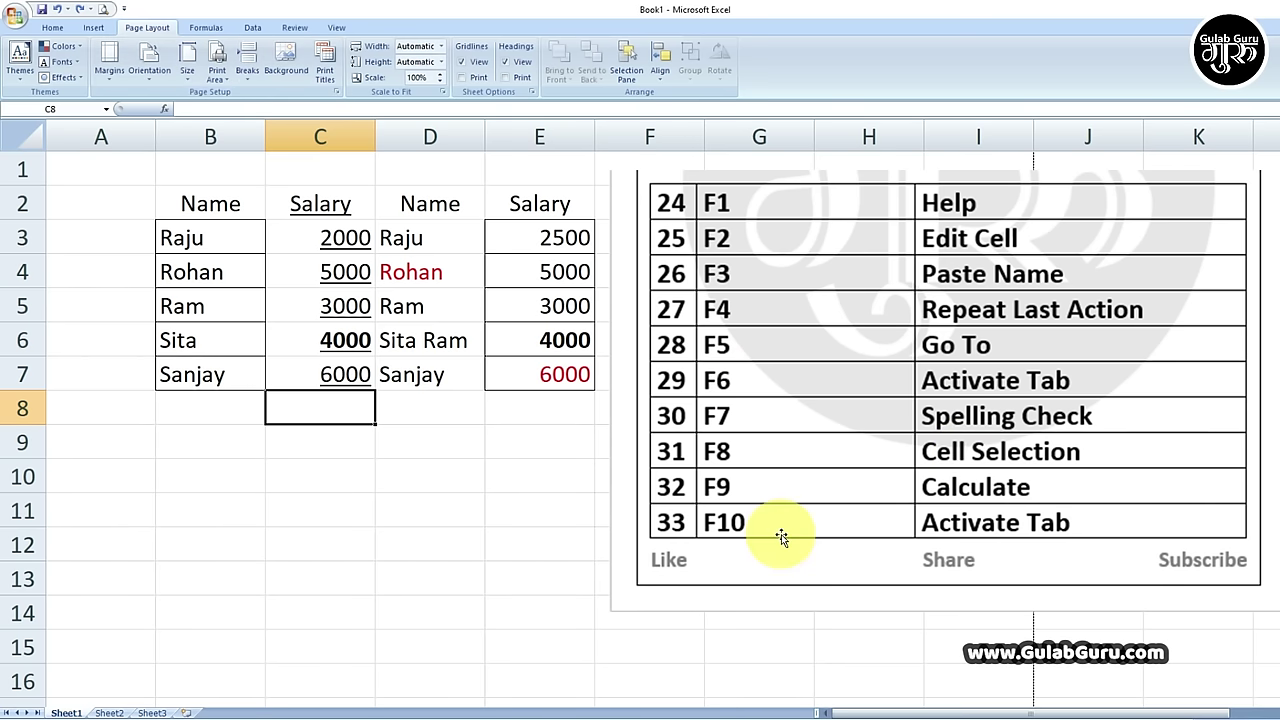
# From the Home tab, show KeyTips with Alt and press P for Page Layout.
pyautogui.click(52, 27)
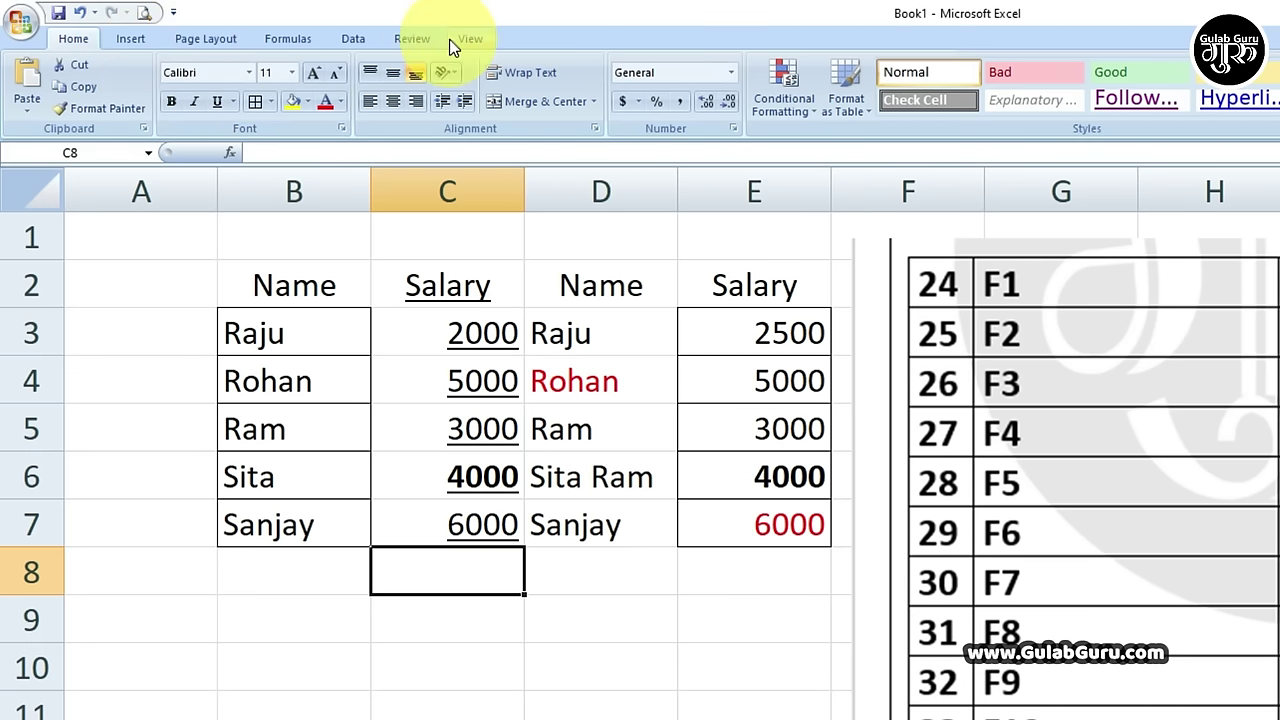
pyautogui.press('alt')
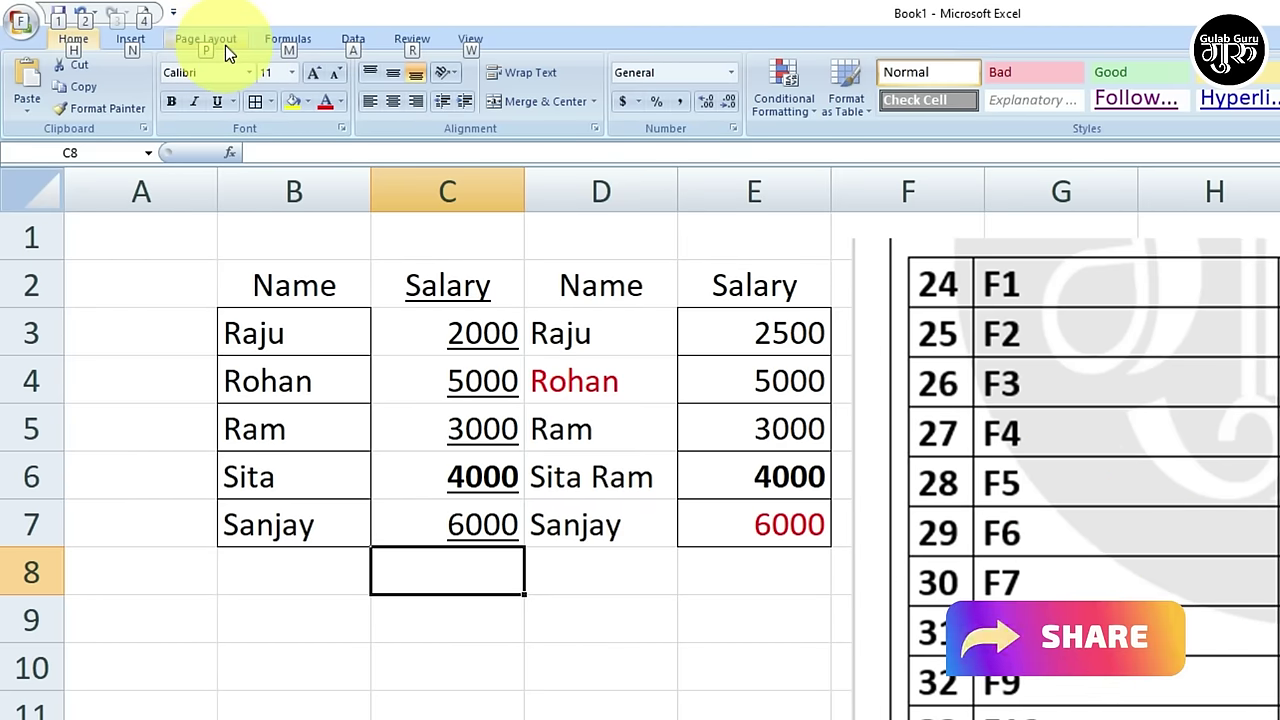
pyautogui.press('p')
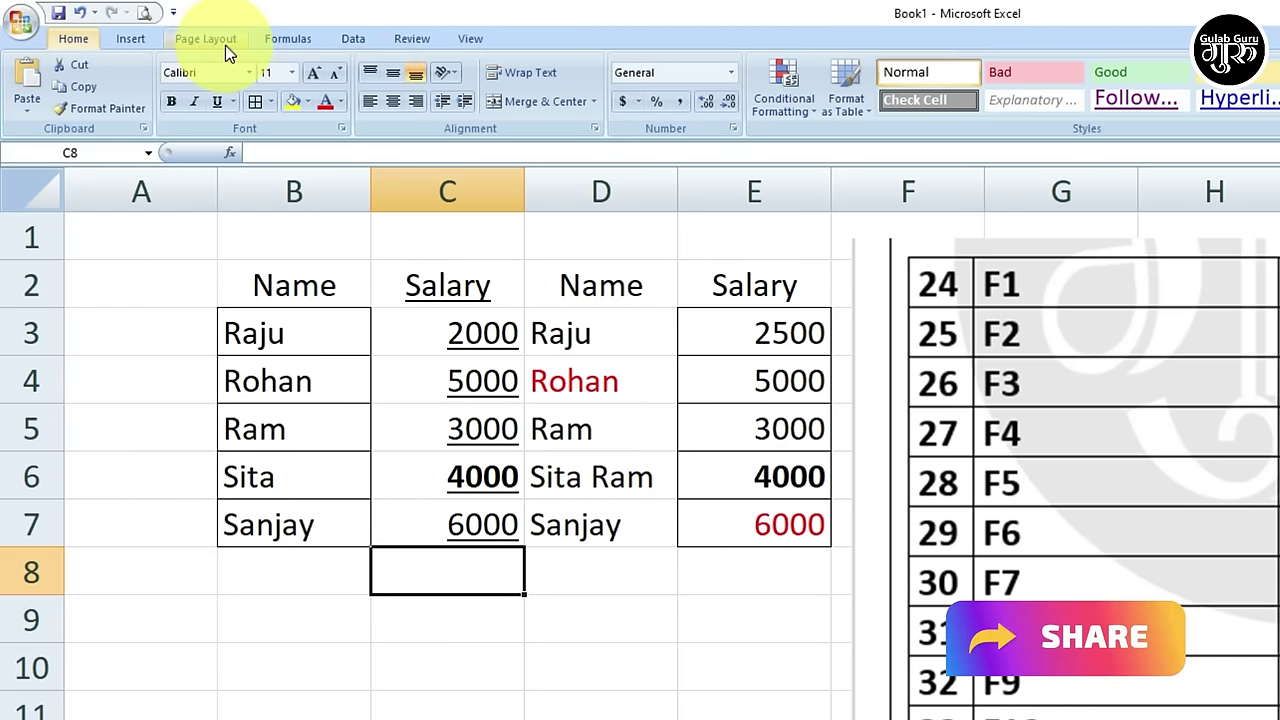
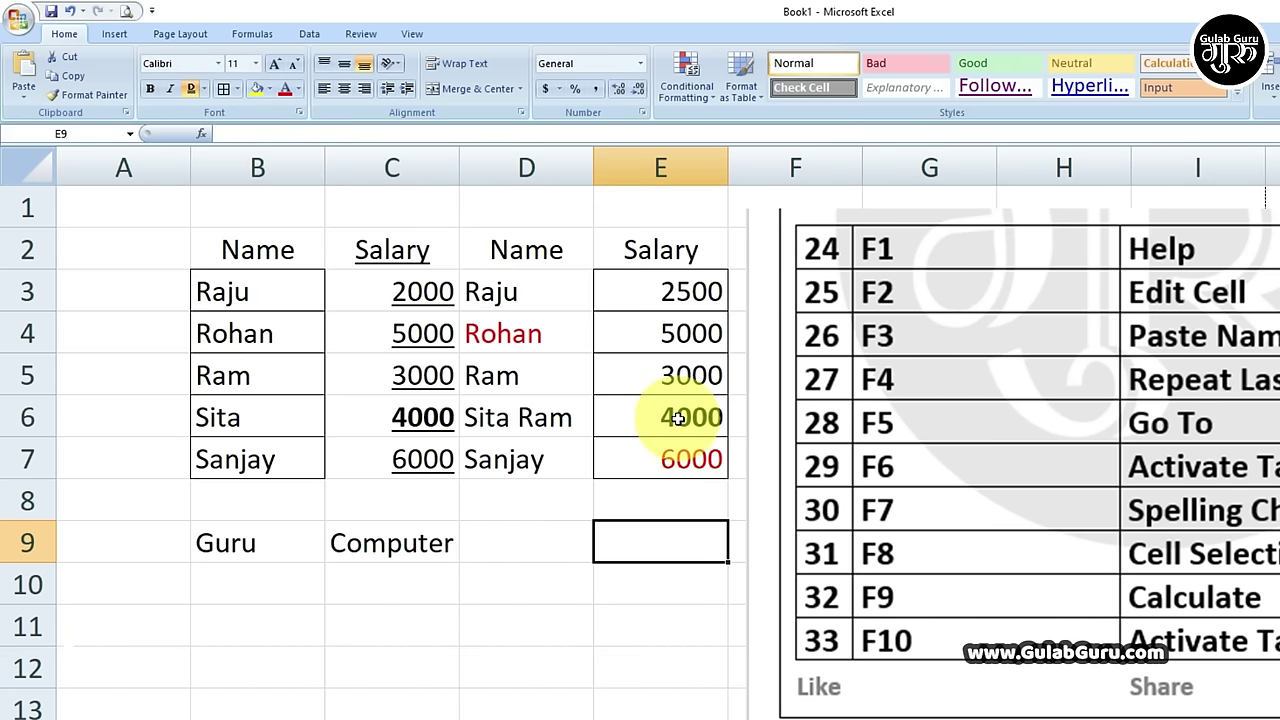
# Make the 4000 in E6 bold with Ctrl+B and underlined through the Home ribbon KeyTips.
pyautogui.click(662, 418)
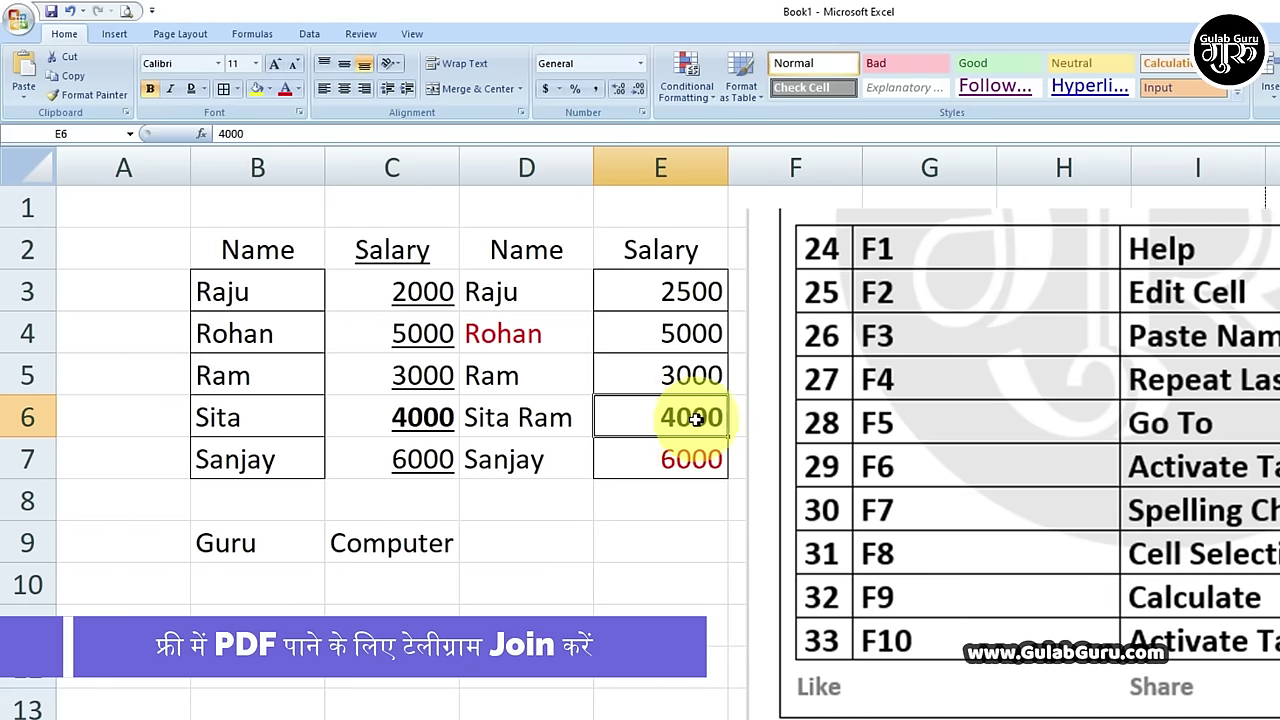
pyautogui.hotkey('ctrl', 'b')
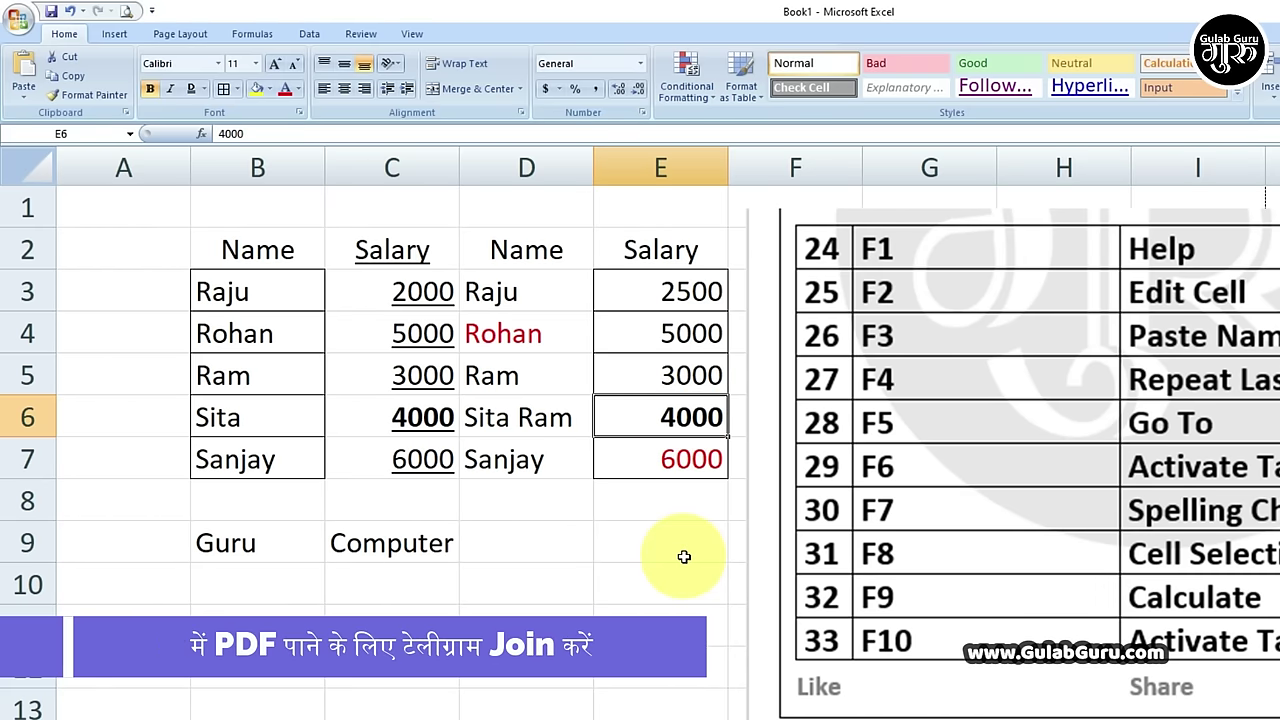
pyautogui.press('alt')
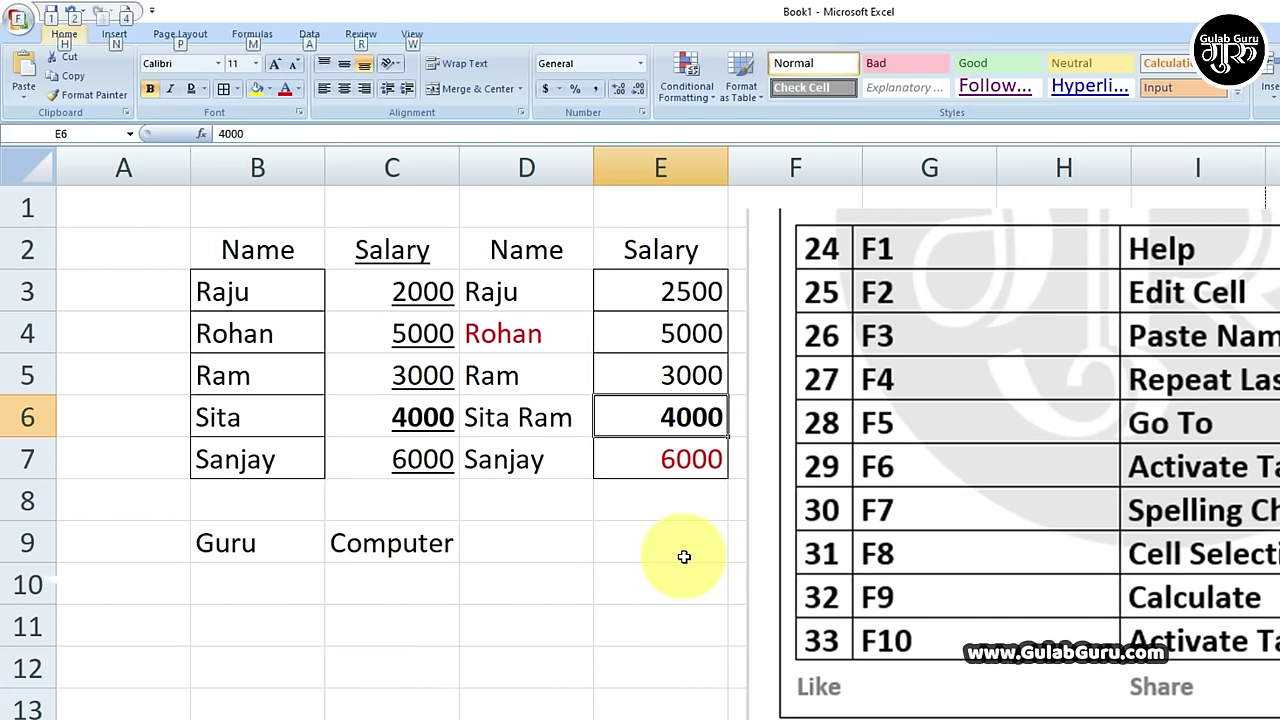
pyautogui.press('h')
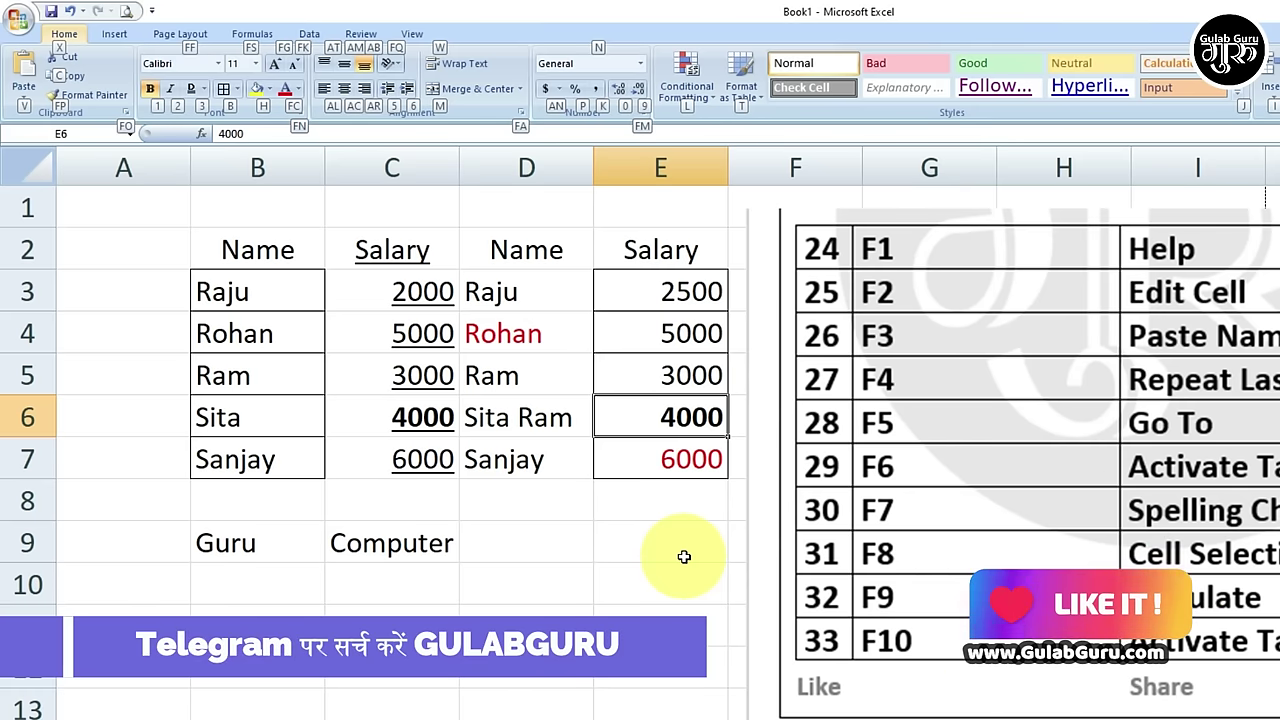
pyautogui.press('3')
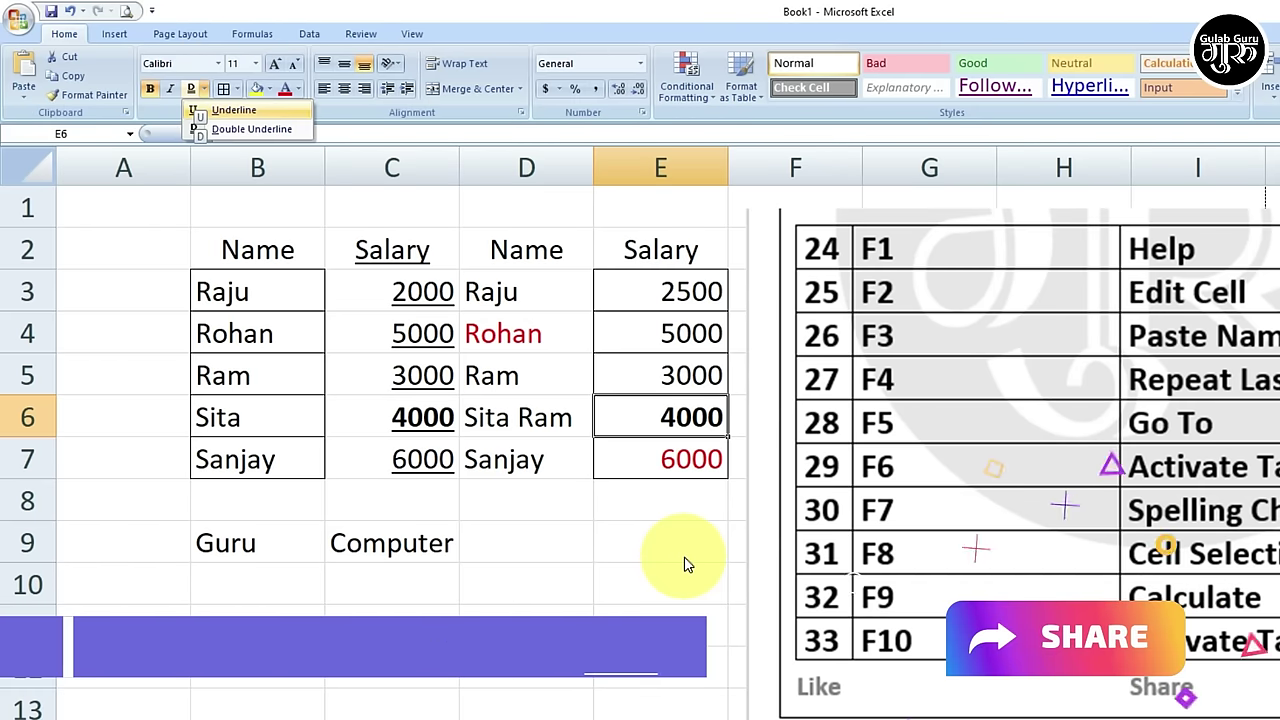
pyautogui.press('u')
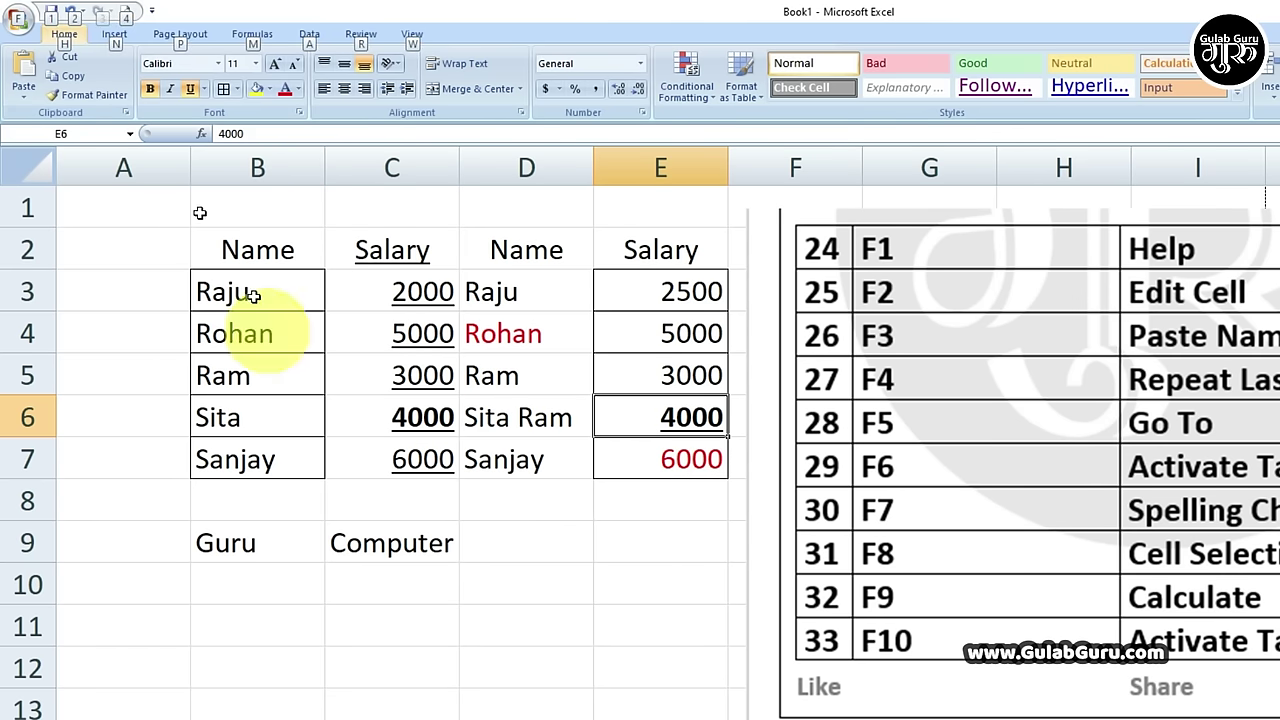
pyautogui.press('F10')
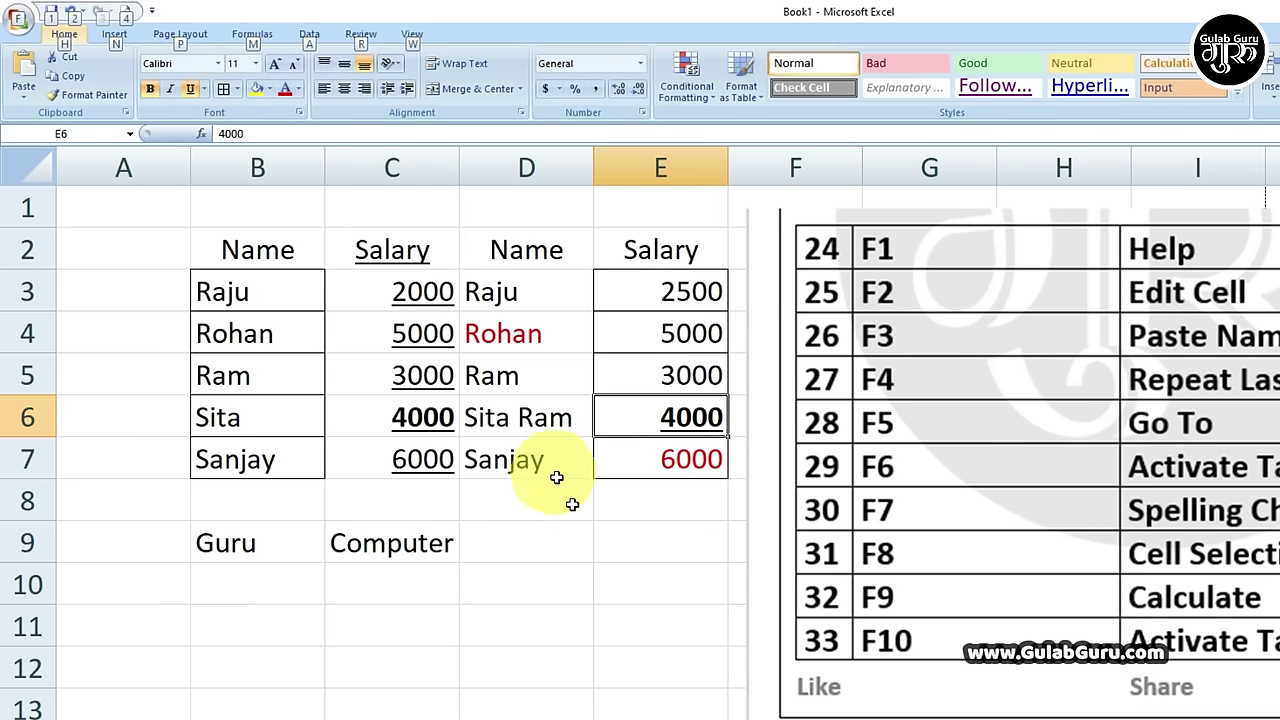
pyautogui.press('h')
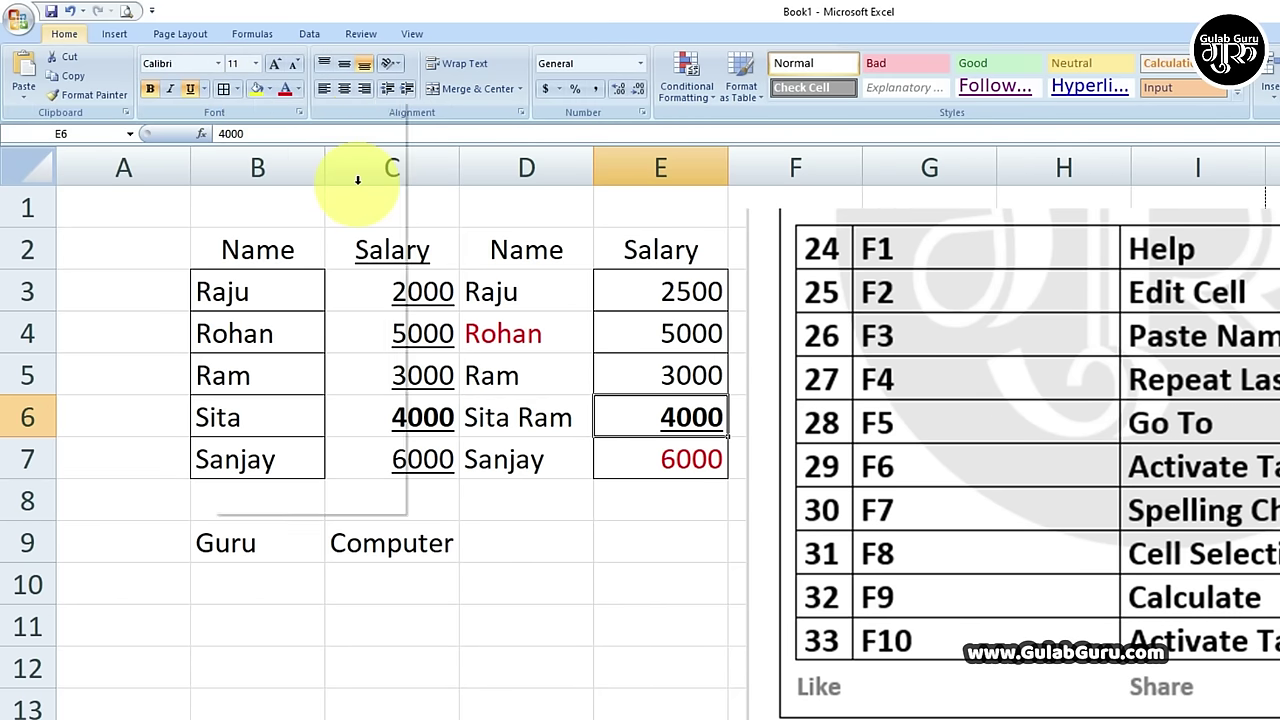
pyautogui.press('b')
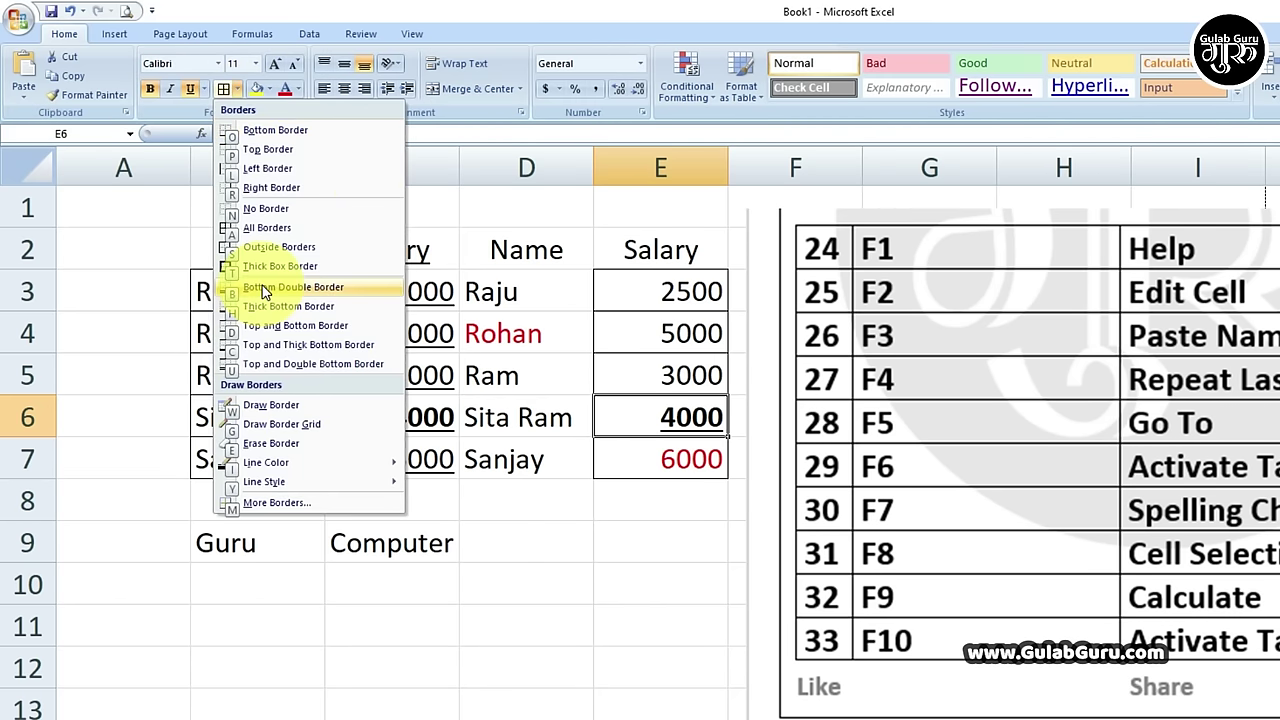
pyautogui.press('Down')
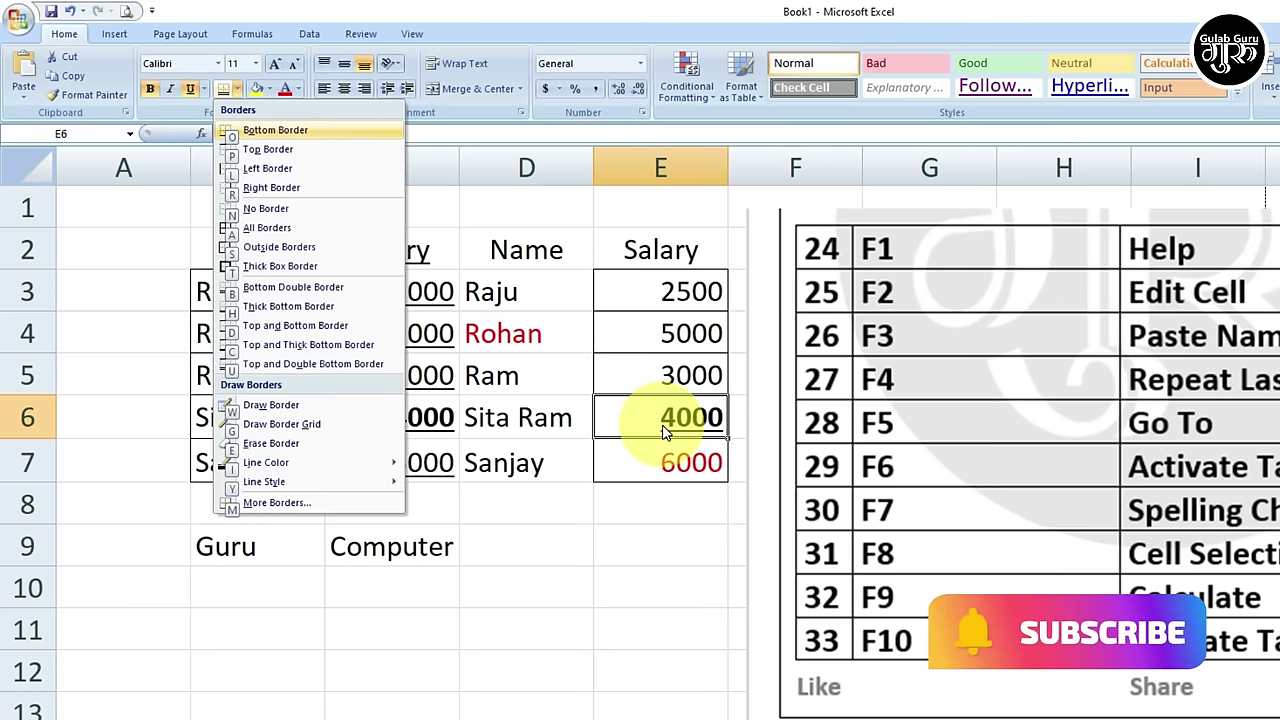
pyautogui.click(663, 430)
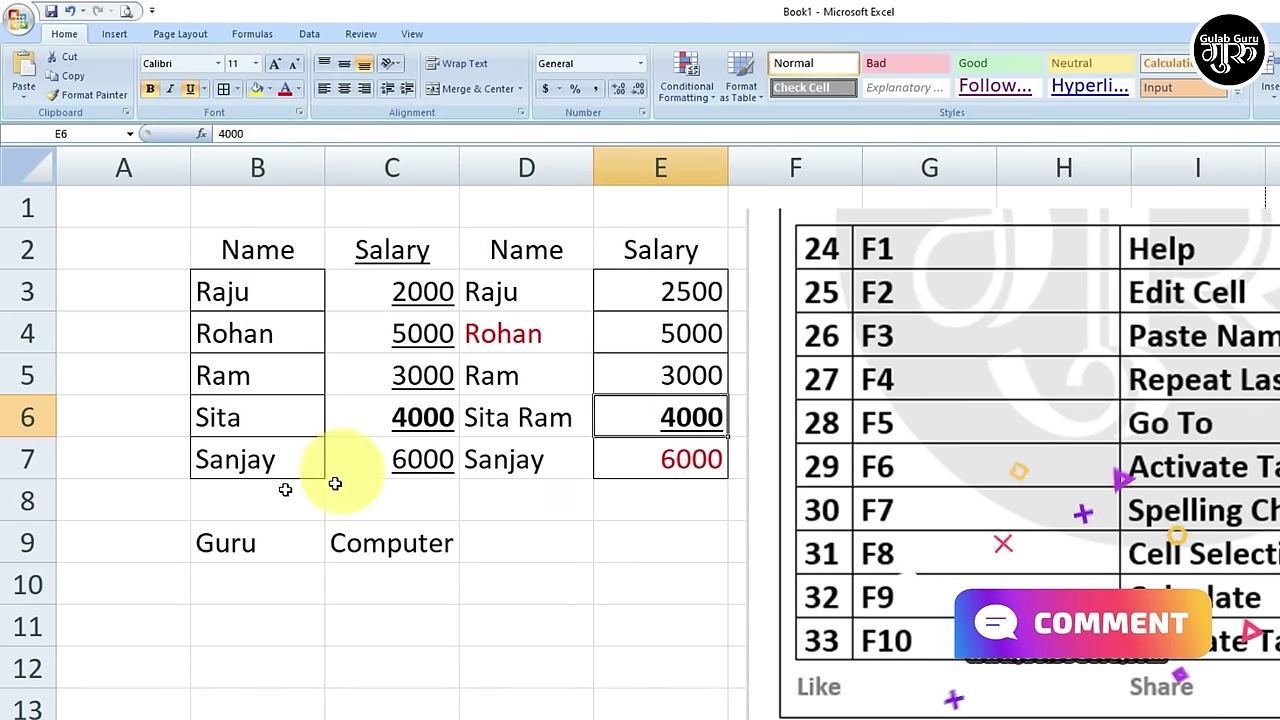
# Select the Name/Salary range B2:C7 and chart it on a new chart sheet with F11.
pyautogui.click(686, 528)
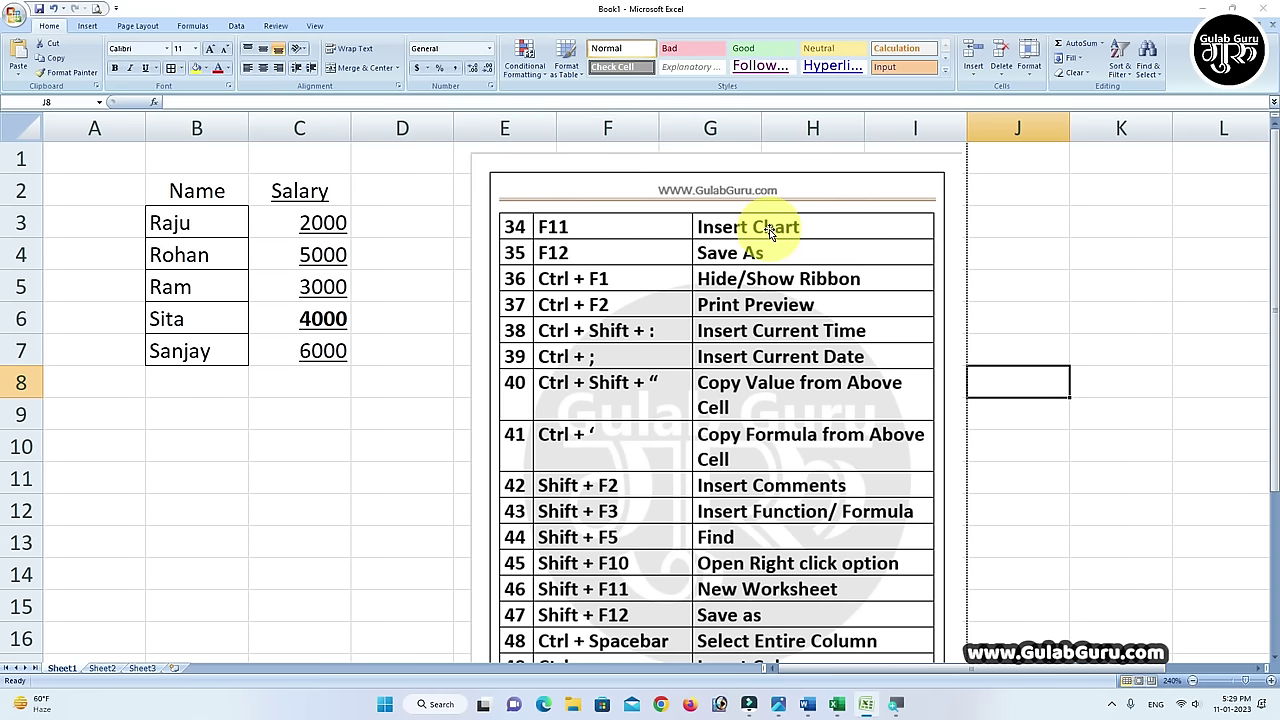
pyautogui.moveTo(193, 193); pyautogui.dragTo(294, 346)
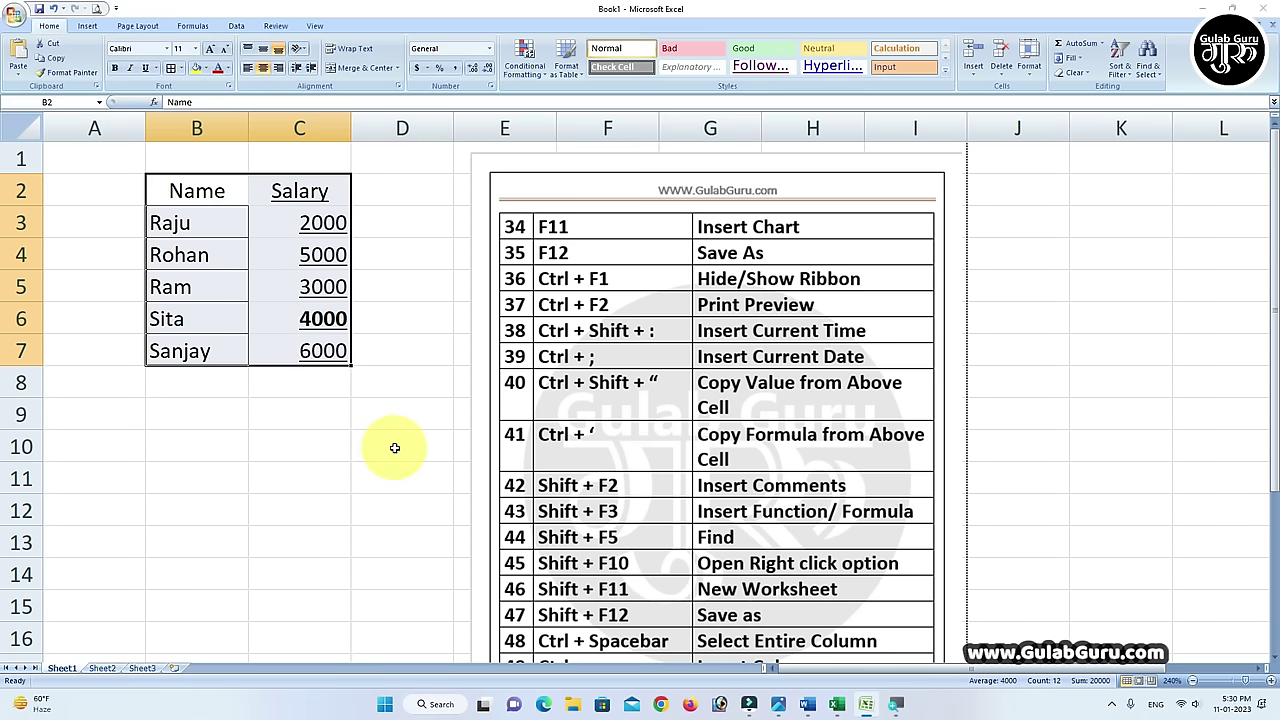
pyautogui.press('F11')
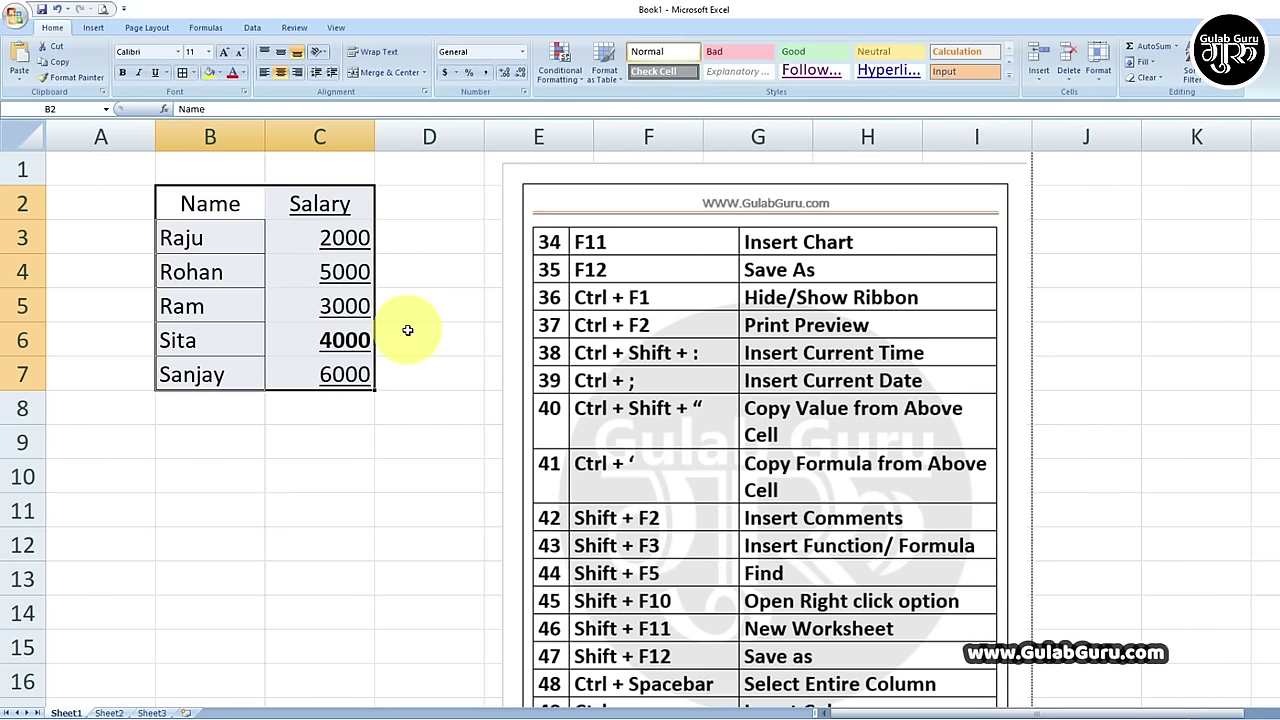
pyautogui.press('F12')
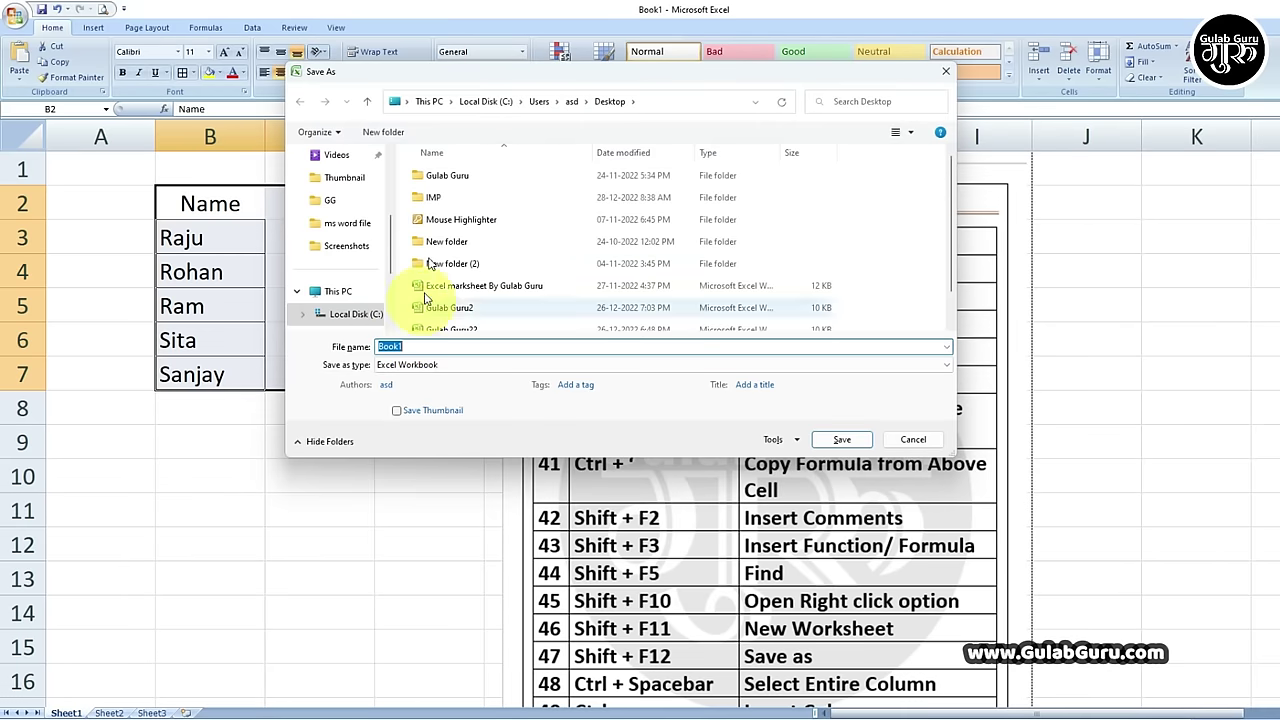
pyautogui.click(336, 155)
pyautogui.scroll(2, 347, 195)
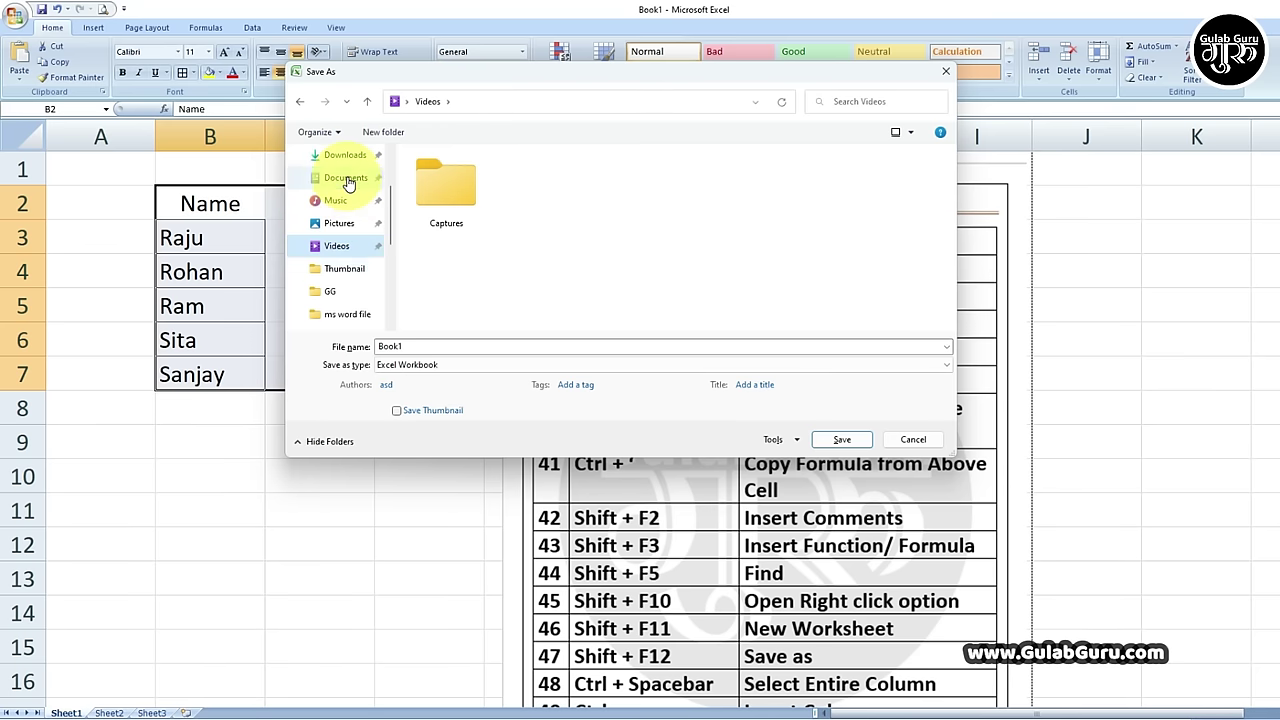
pyautogui.click(346, 179)
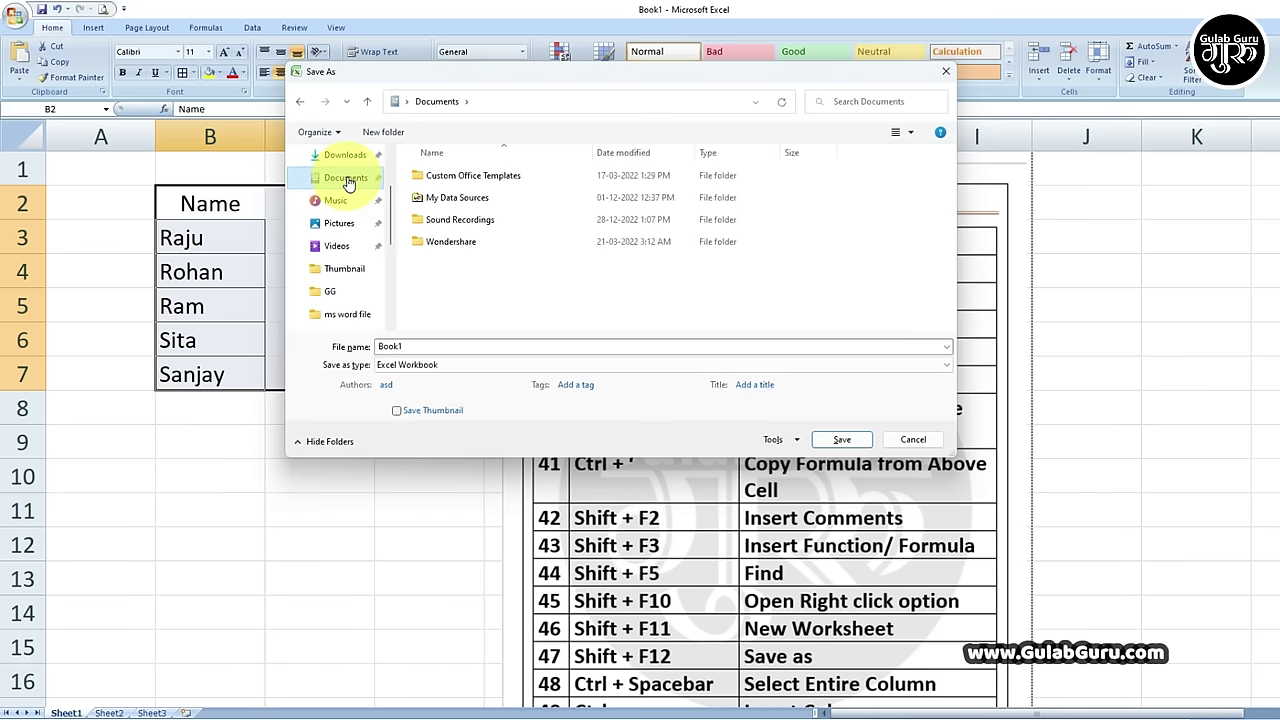
pyautogui.doubleClick(428, 346)
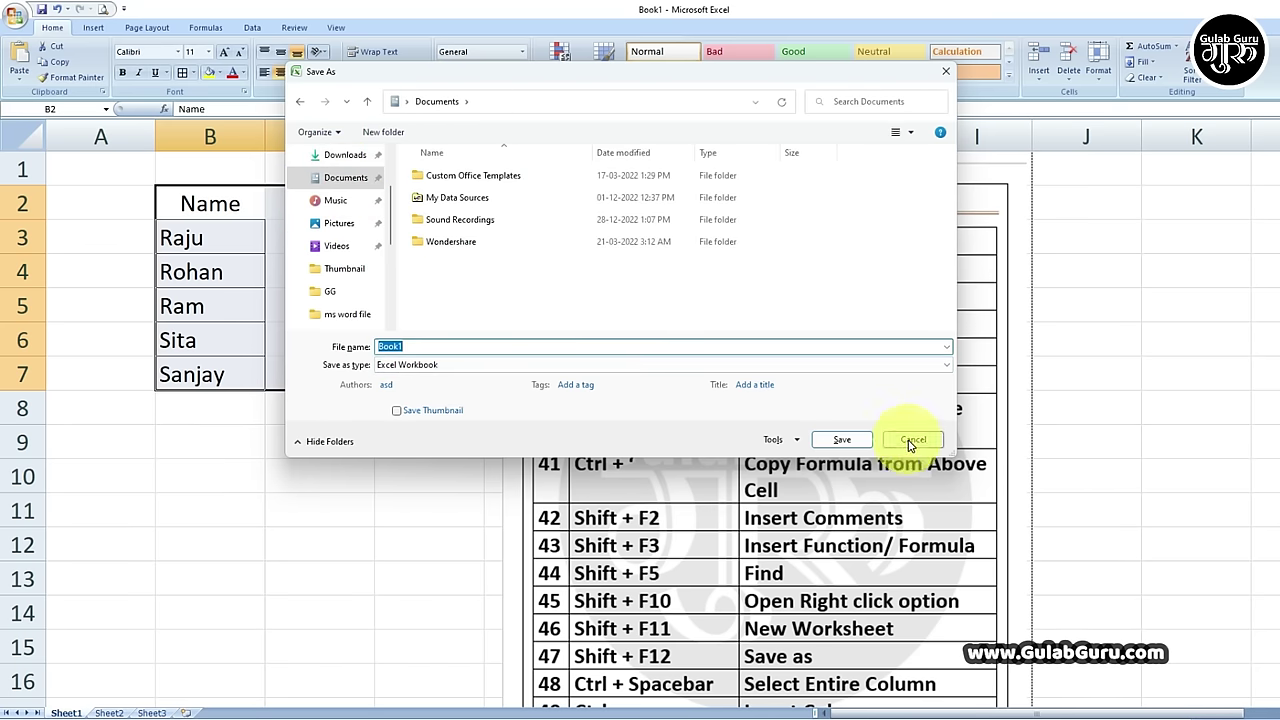
pyautogui.click(908, 440)
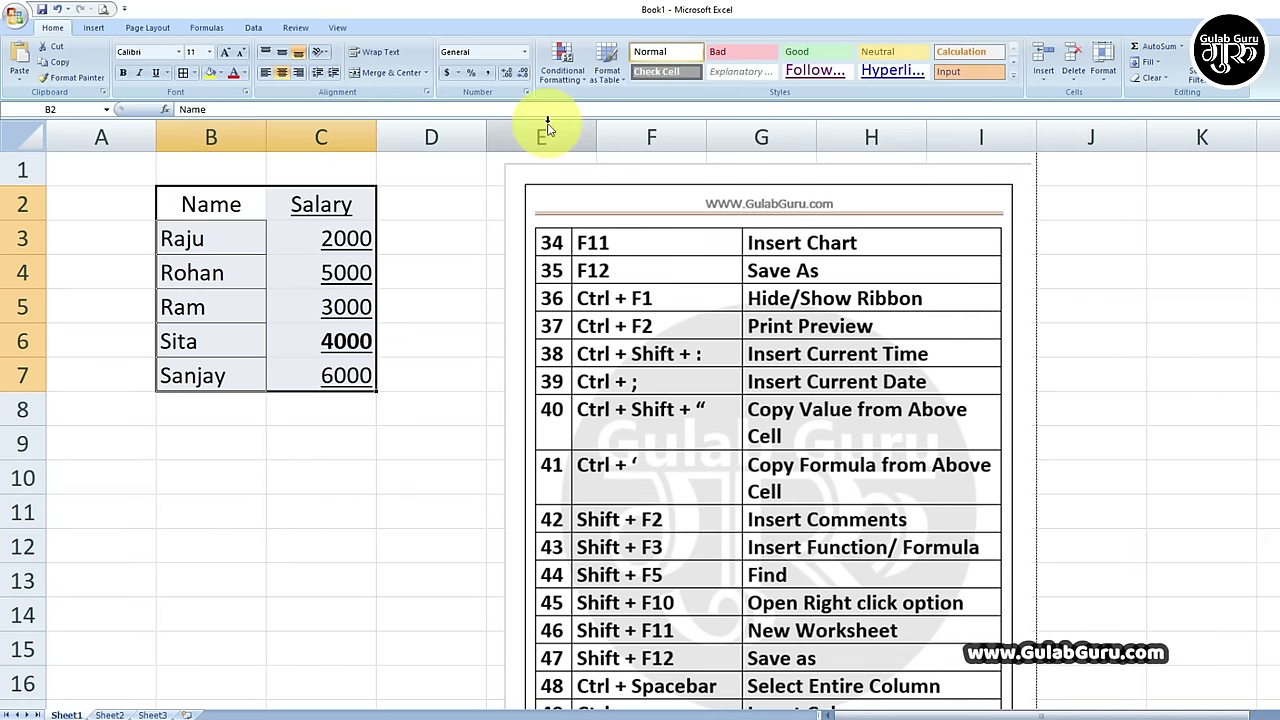
pyautogui.hotkey('ctrl', 'F1')
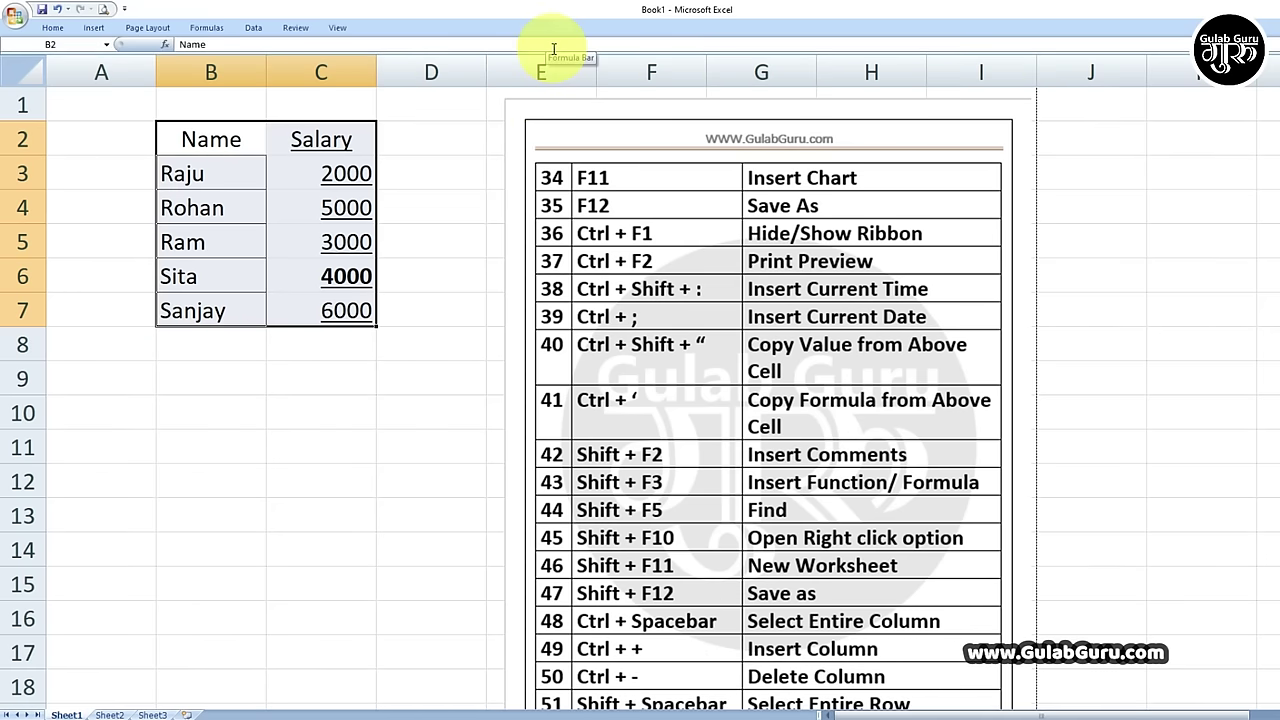
pyautogui.hotkey('ctrl', 'F1')
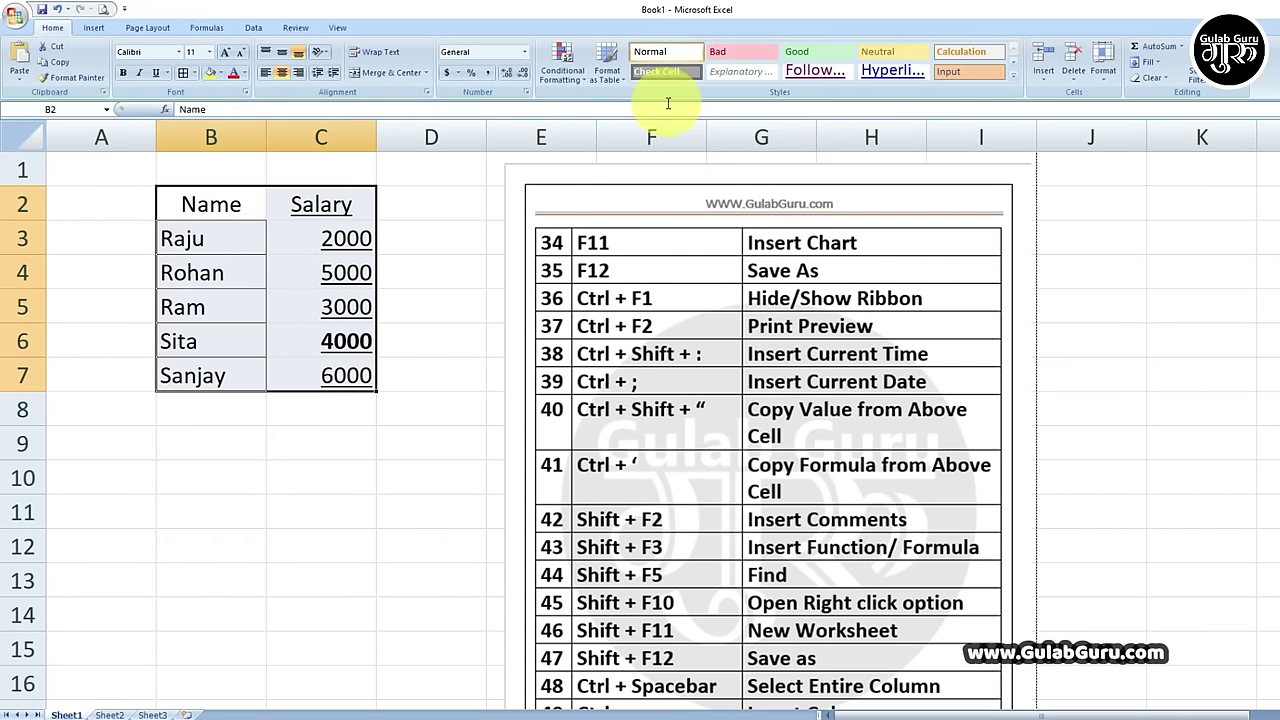
pyautogui.hotkey('ctrl', 'F1')
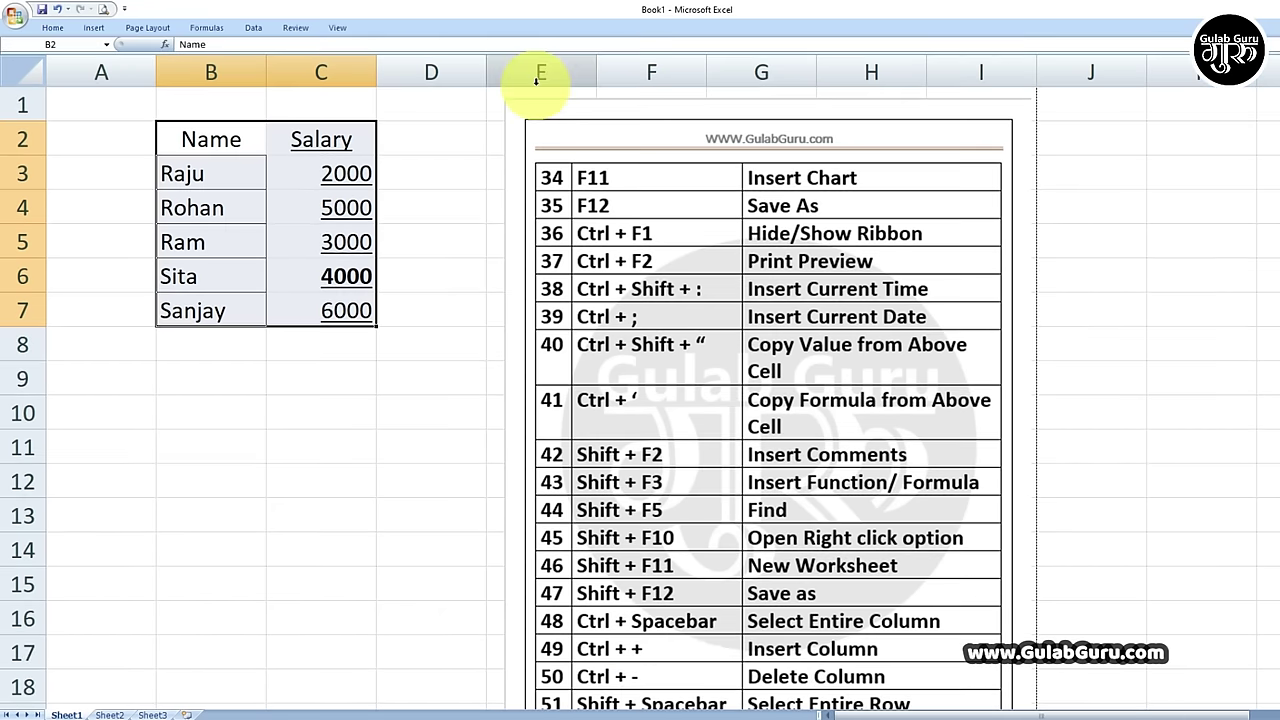
pyautogui.hotkey('ctrl', 'F1')
pyautogui.hotkey('ctrl', 'F1')
pyautogui.hotkey('ctrl', 'F1')
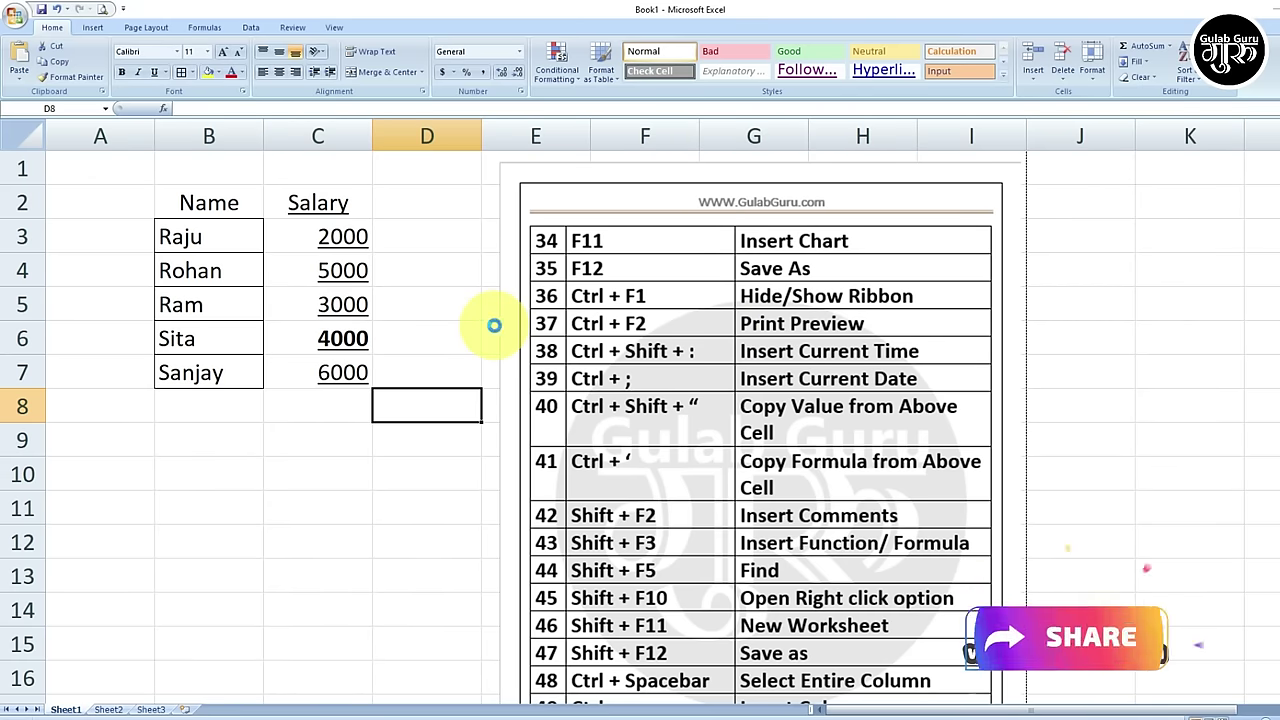
pyautogui.hotkey('ctrl', 'F2')
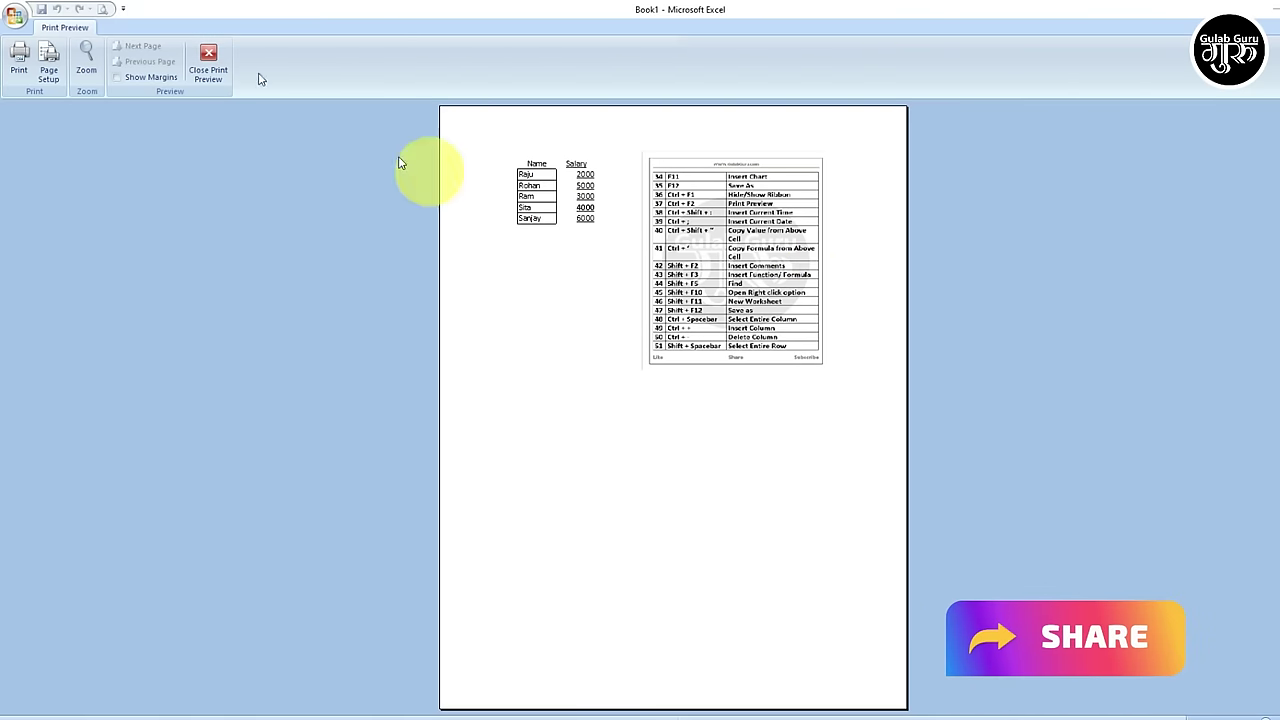
pyautogui.click(212, 60)
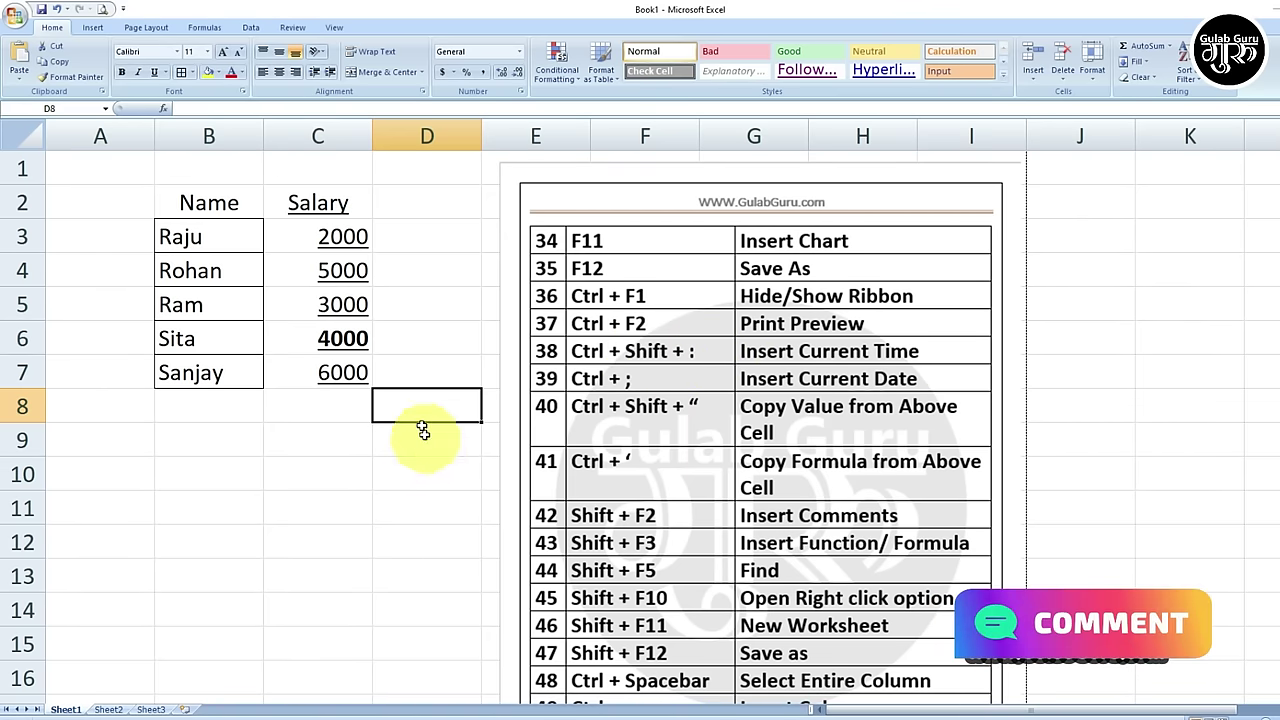
pyautogui.click(420, 376)
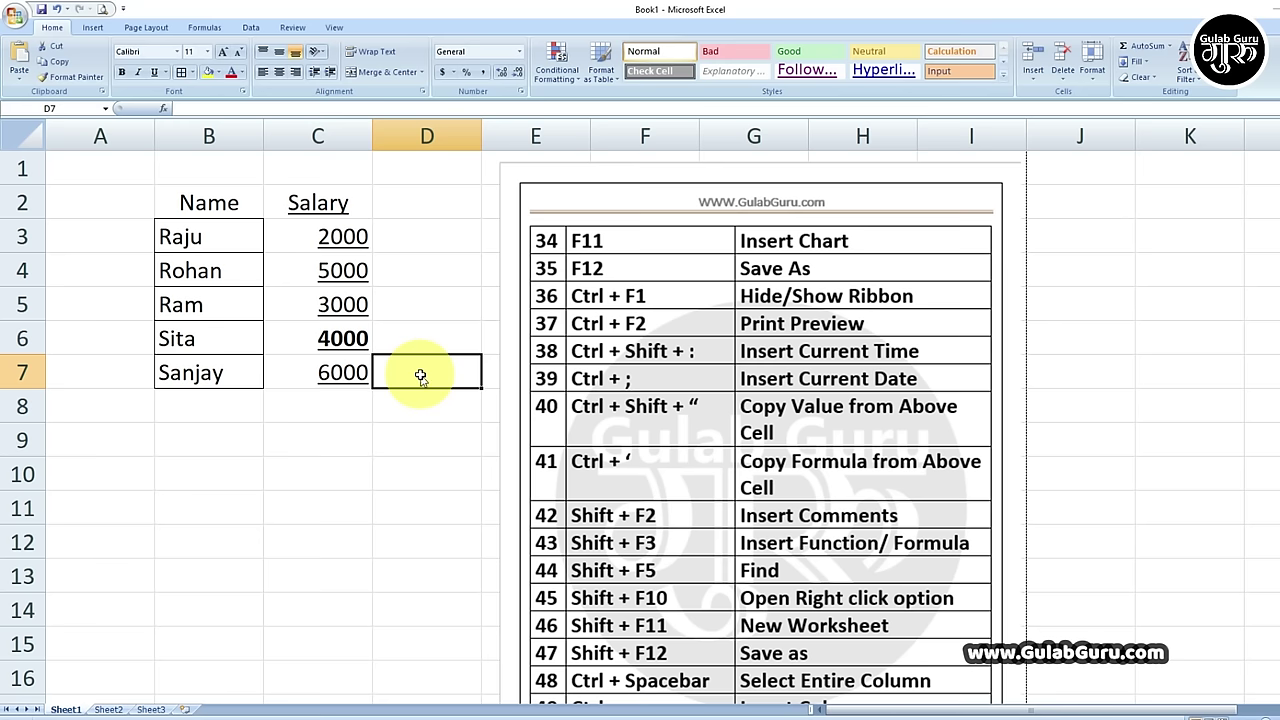
# Stamp the current time 5:36 PM in D7 and today's date 11-01-2023 in D8.
pyautogui.hotkey('ctrl', 'shift', ':')
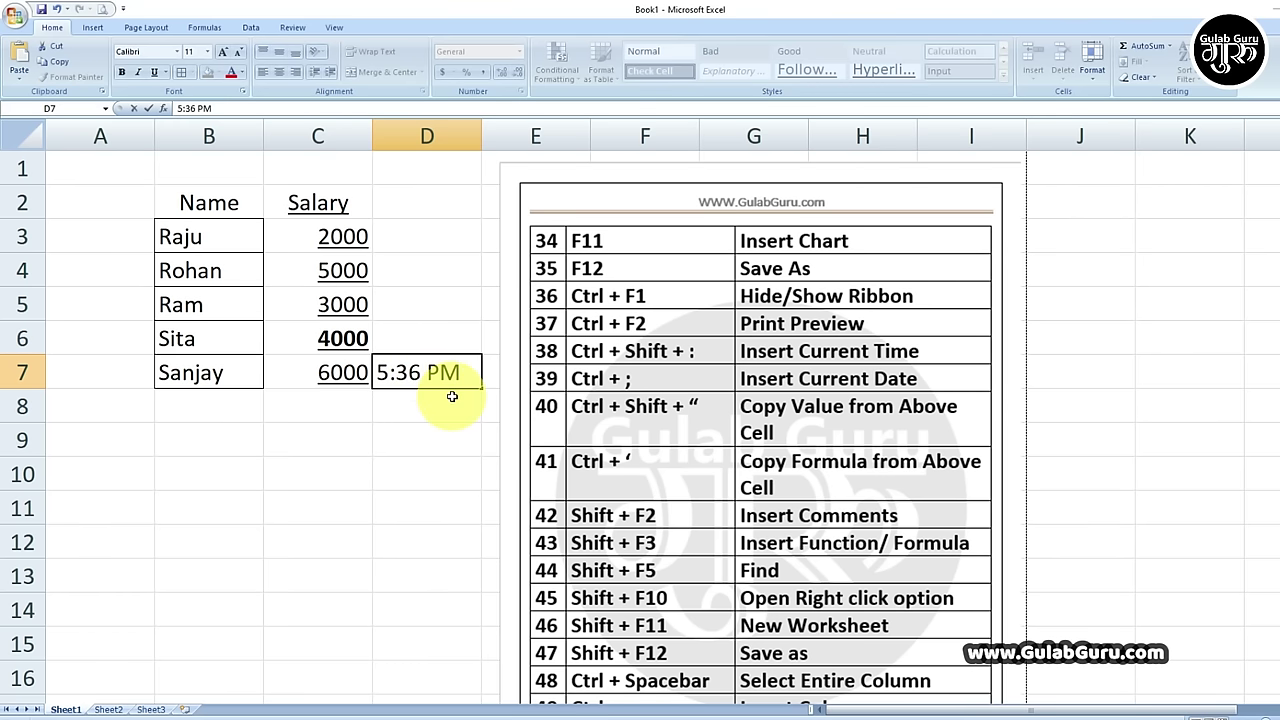
pyautogui.press('Return')
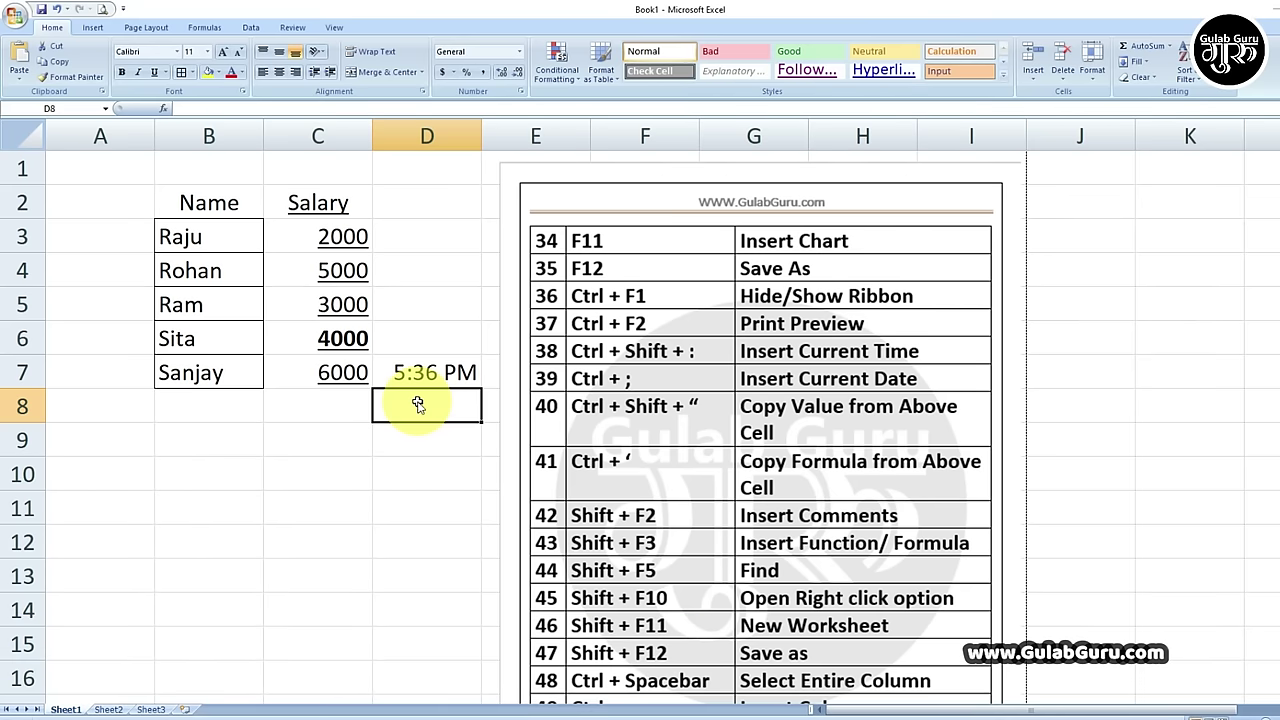
pyautogui.hotkey('ctrl', ';')
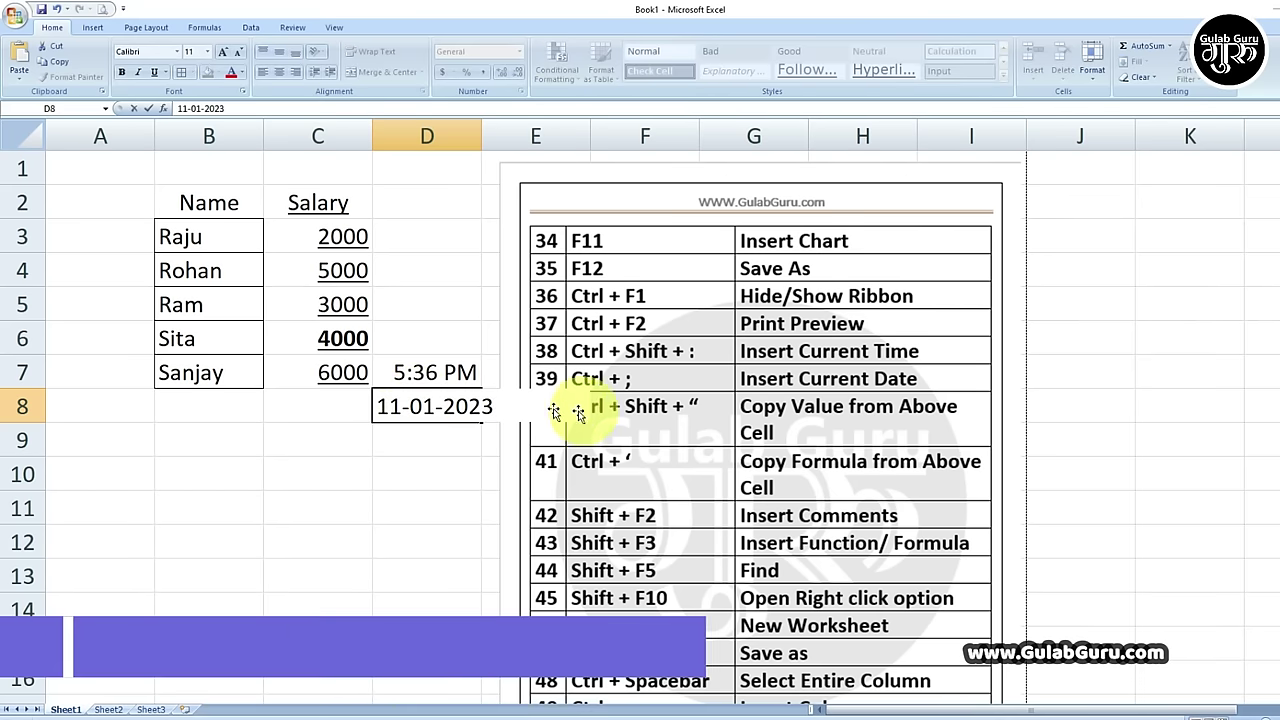
pyautogui.click(449, 443)
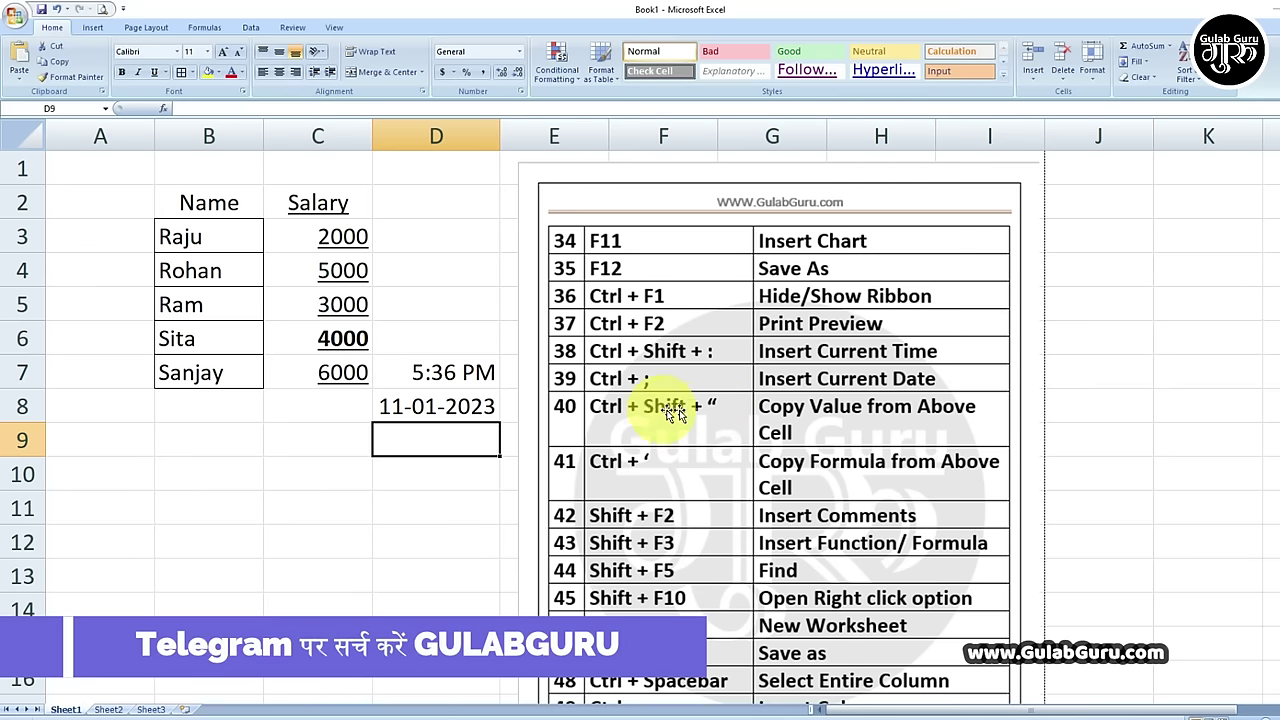
# Fill C8 with the 6000 from C7 using Ctrl+Shift+".
pyautogui.click(312, 371)
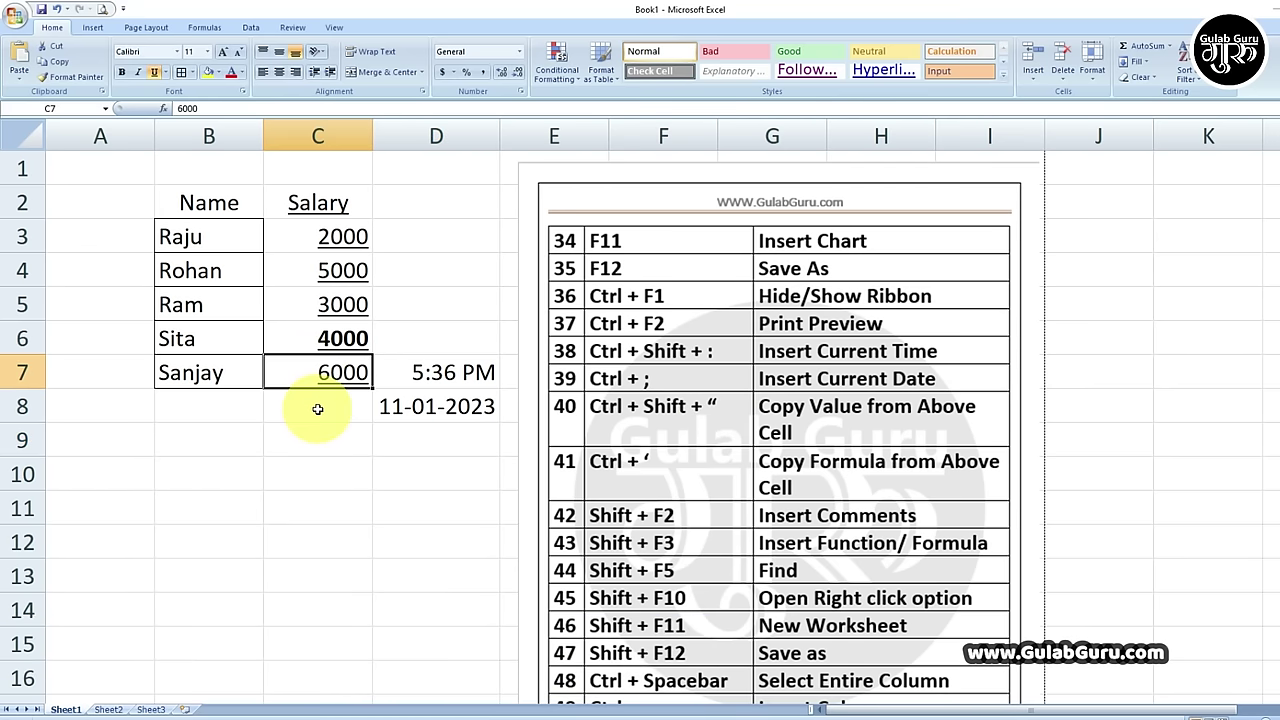
pyautogui.click(316, 408)
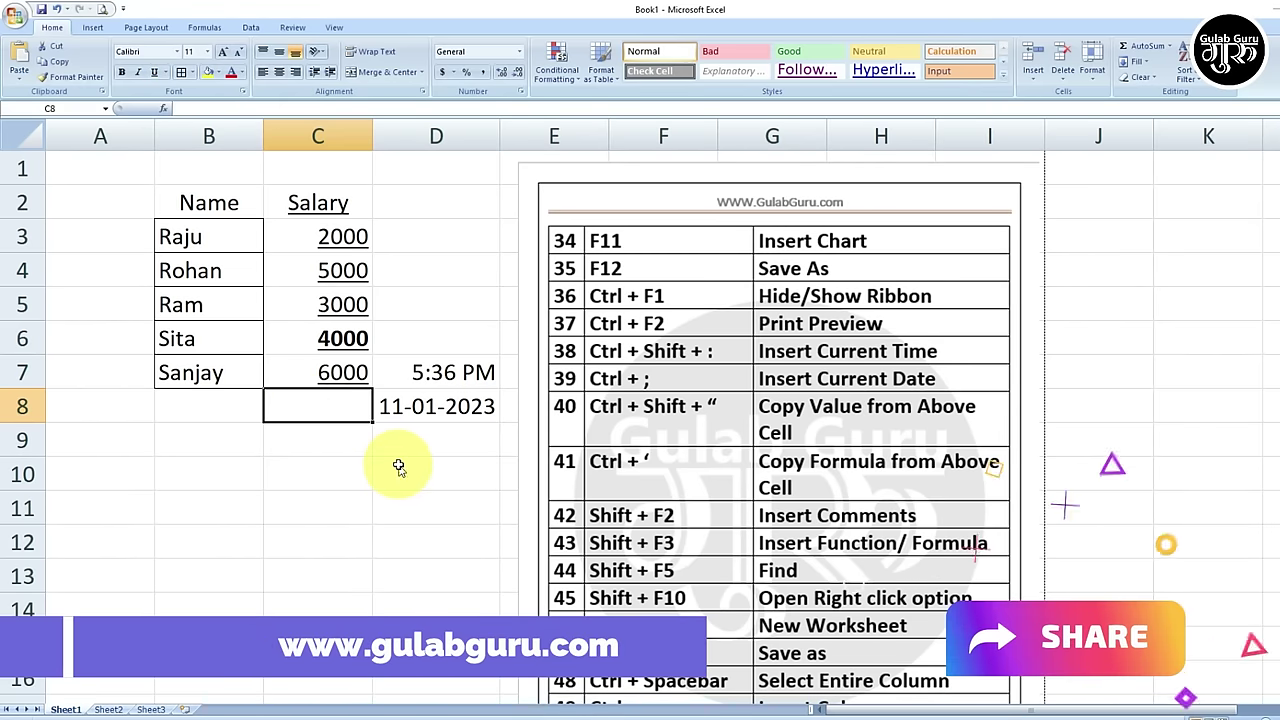
pyautogui.hotkey('ctrl', 'shift', "'")
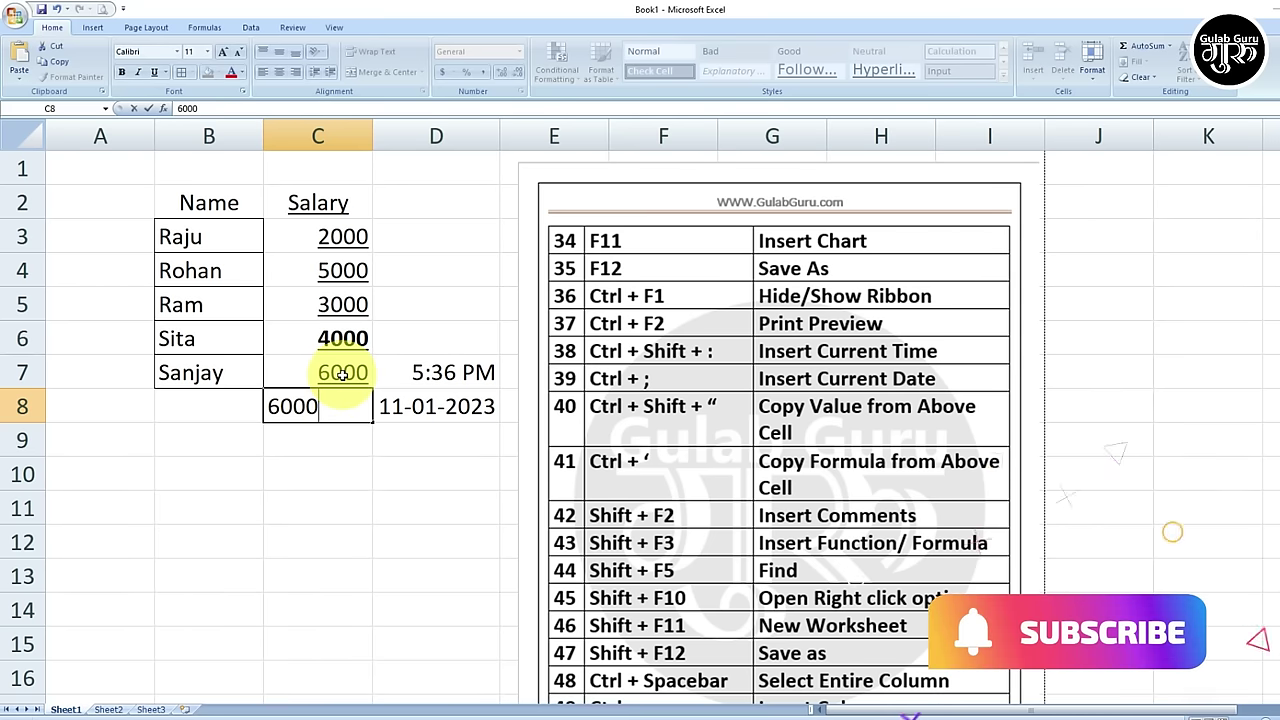
pyautogui.press('Return')
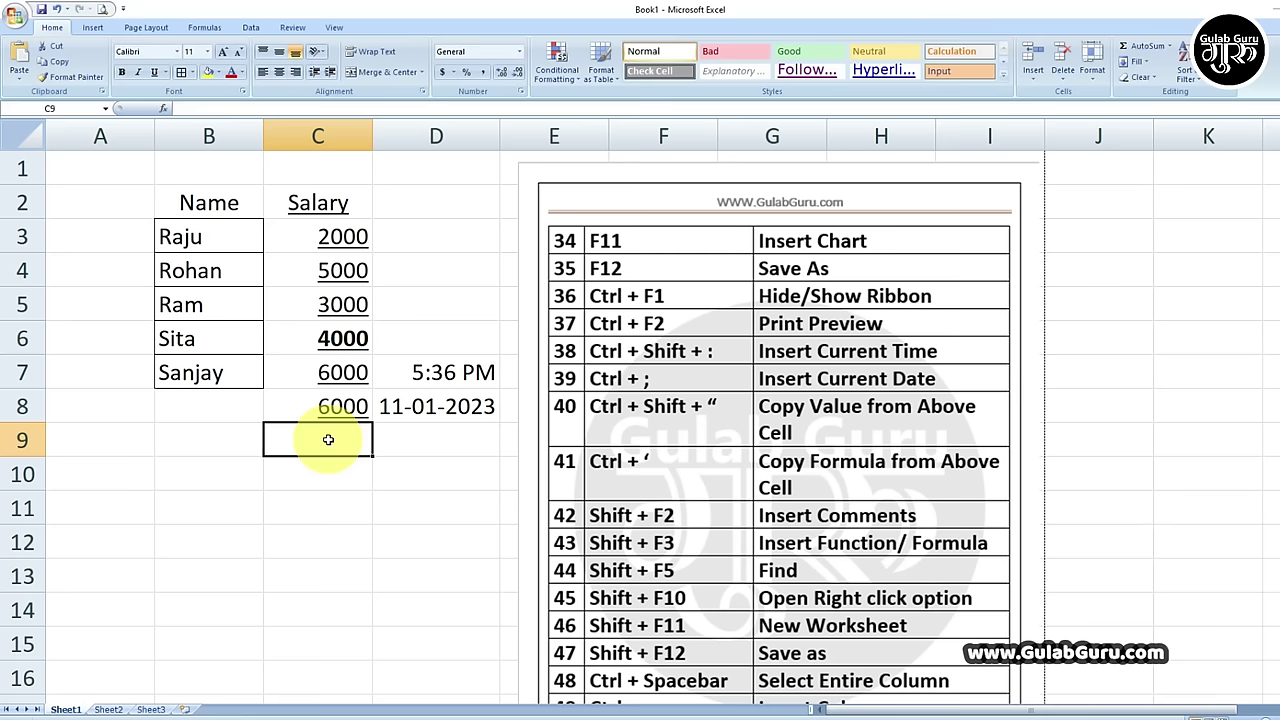
# AutoSum C3:C8 into C9 for 26000, then copy the formula into C10 with Ctrl+'.
pyautogui.hotkey('alt', '=')
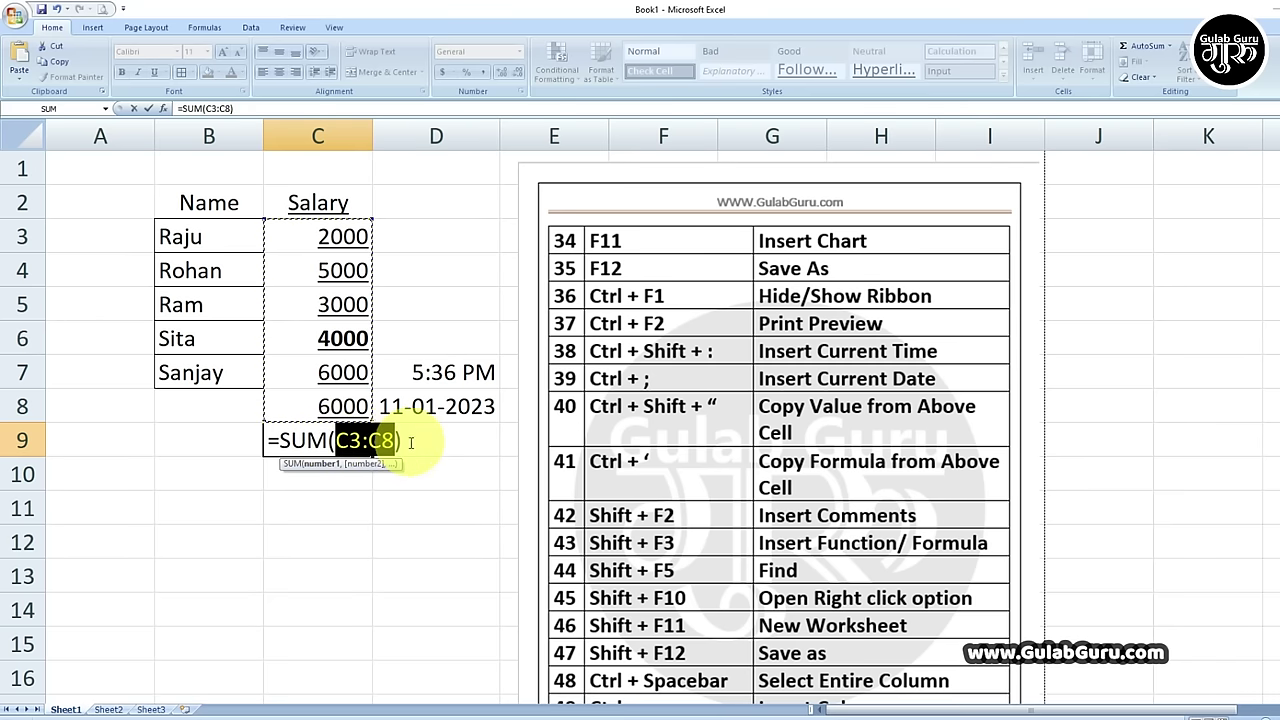
pyautogui.press('Return')
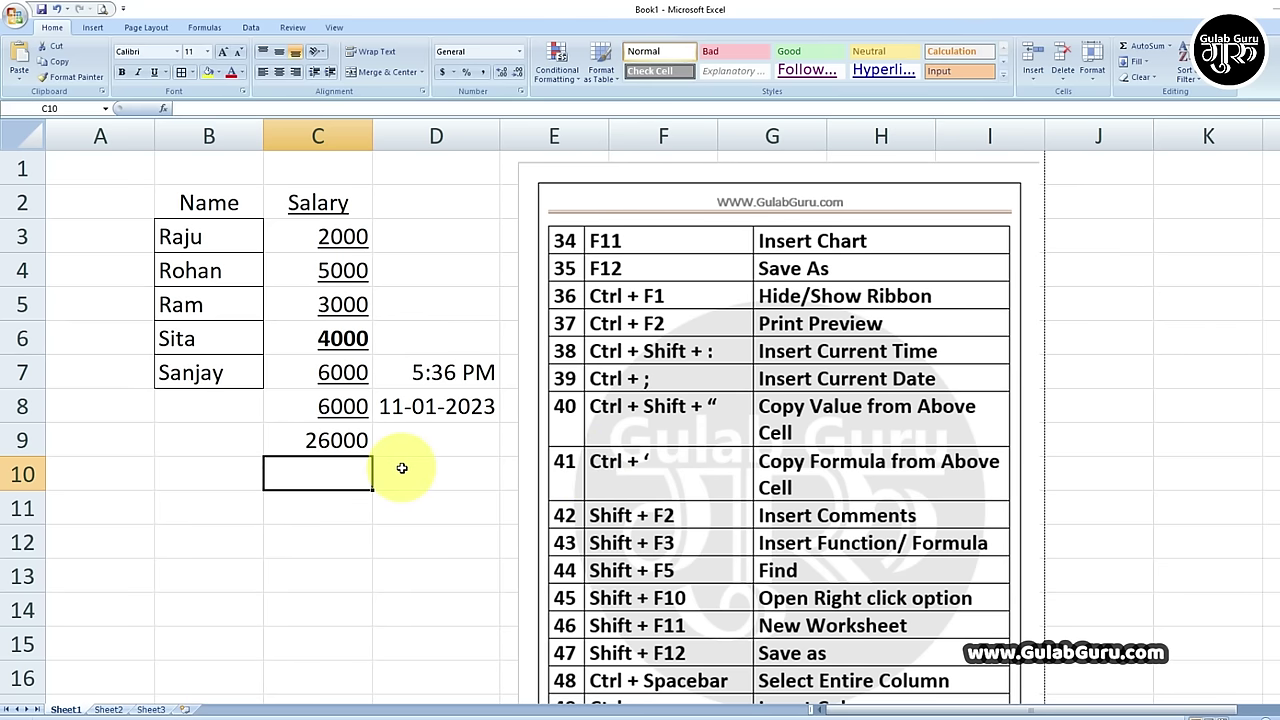
pyautogui.hotkey('ctrl', "'")
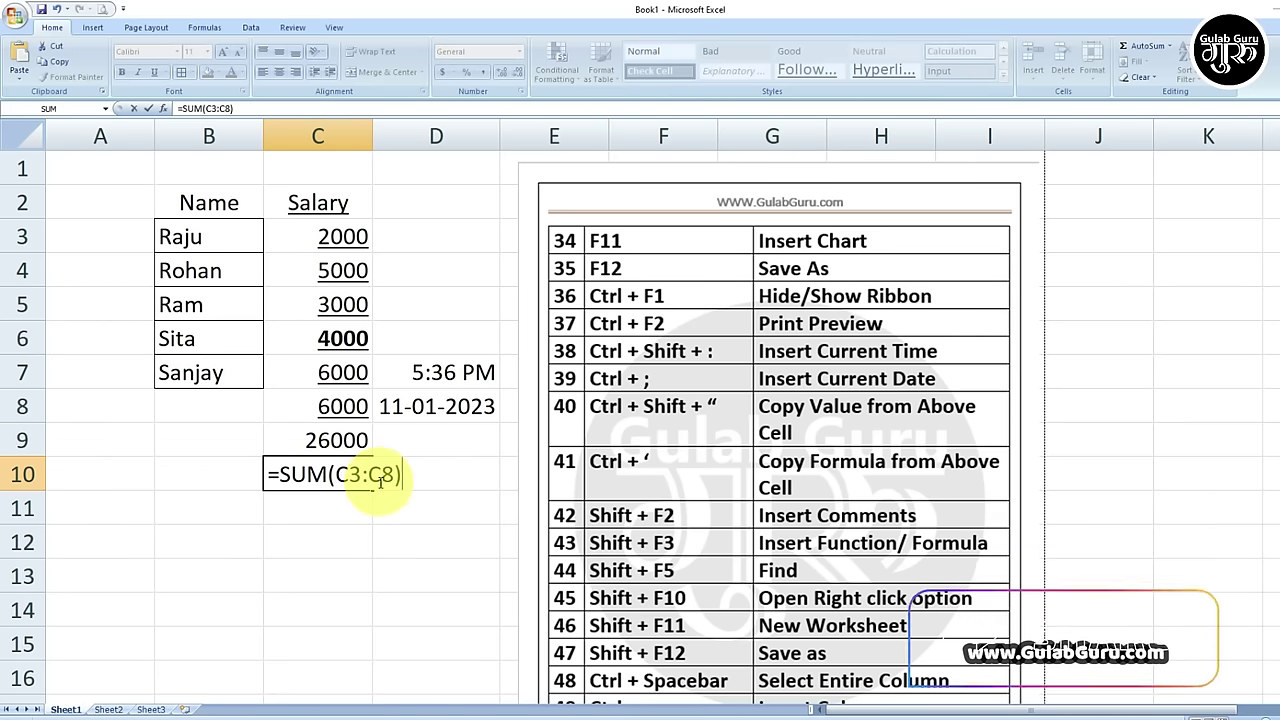
# Commit the copied =SUM(C3:C8) in C10 and select the 5:36 PM time in D7.
pyautogui.click(554, 440)
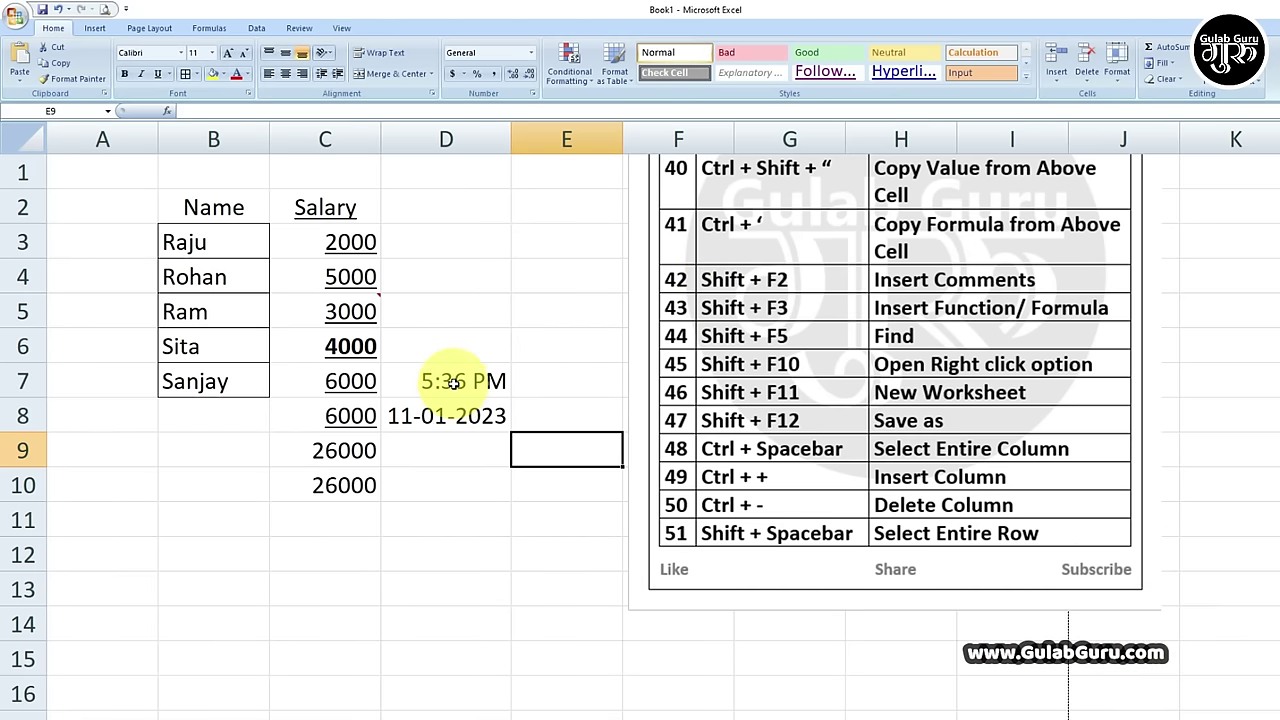
pyautogui.click(453, 383)
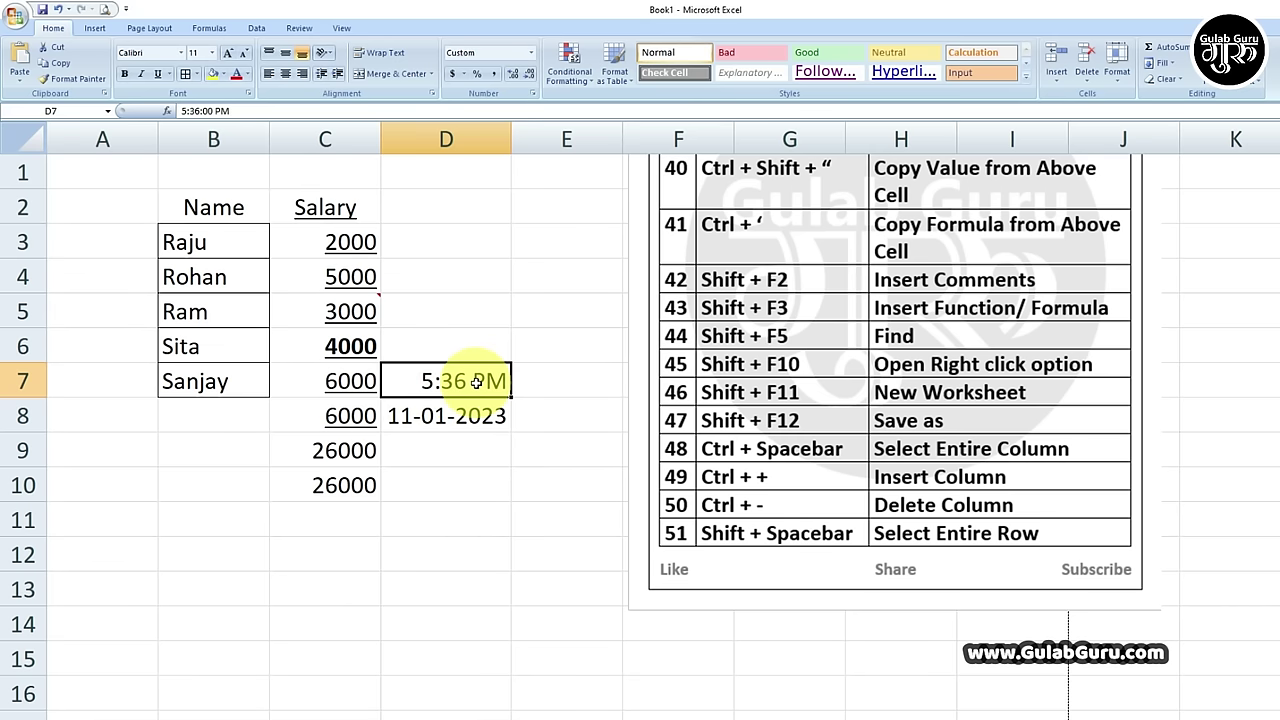
# Attach a comment reading 'fffddf' to the 5:36 PM time in D7 using Shift+F2.
pyautogui.hotkey('shift', 'F2')
pyautogui.write('fffddf')
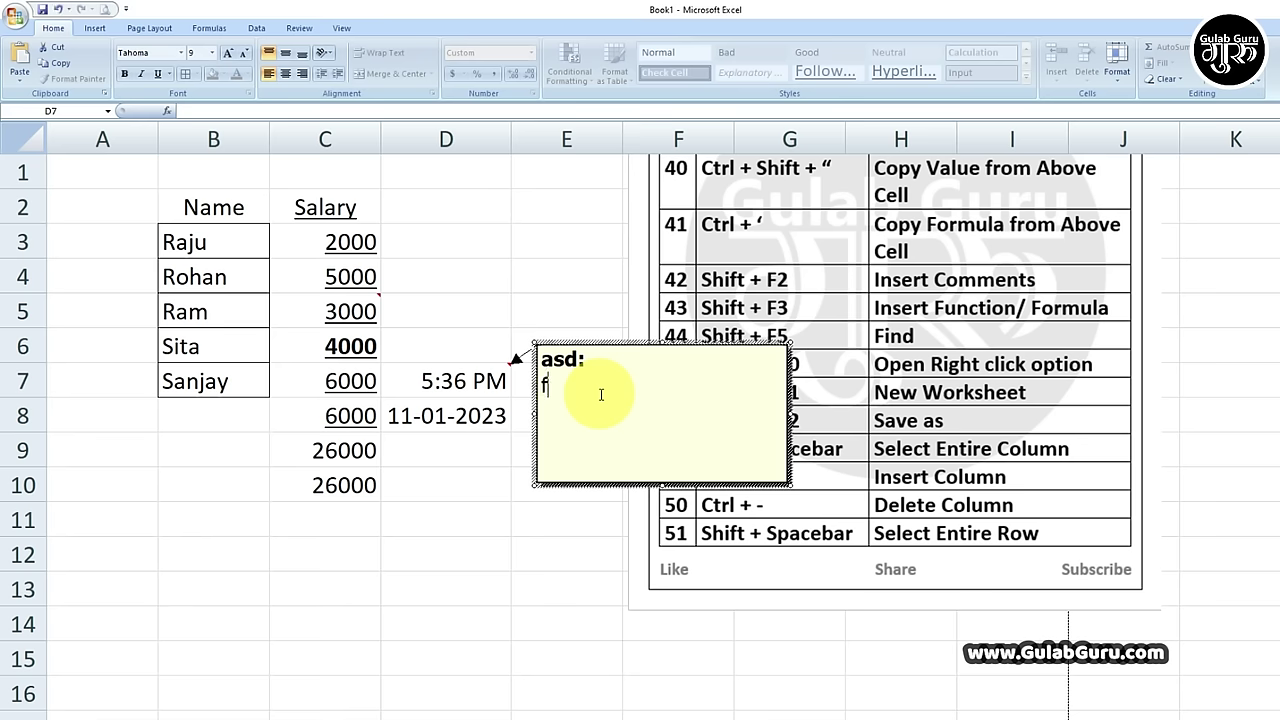
pyautogui.click(558, 519)
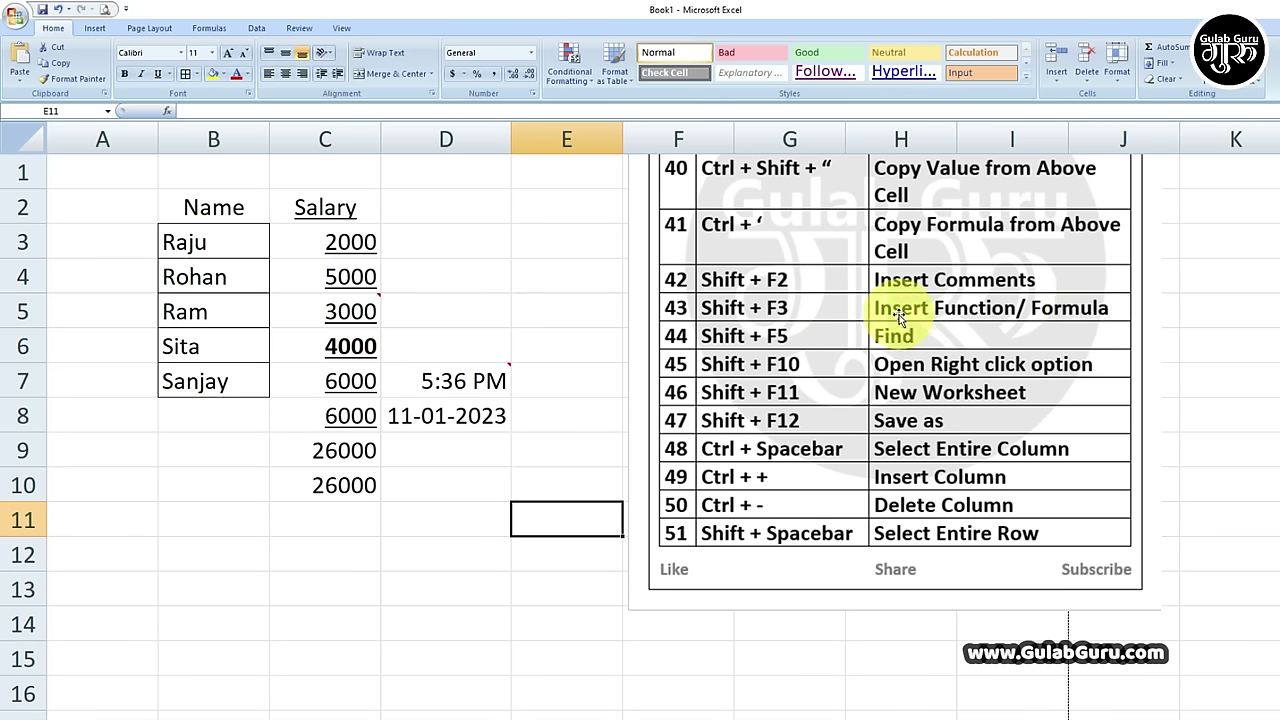
pyautogui.press('Left')
pyautogui.press('Up')
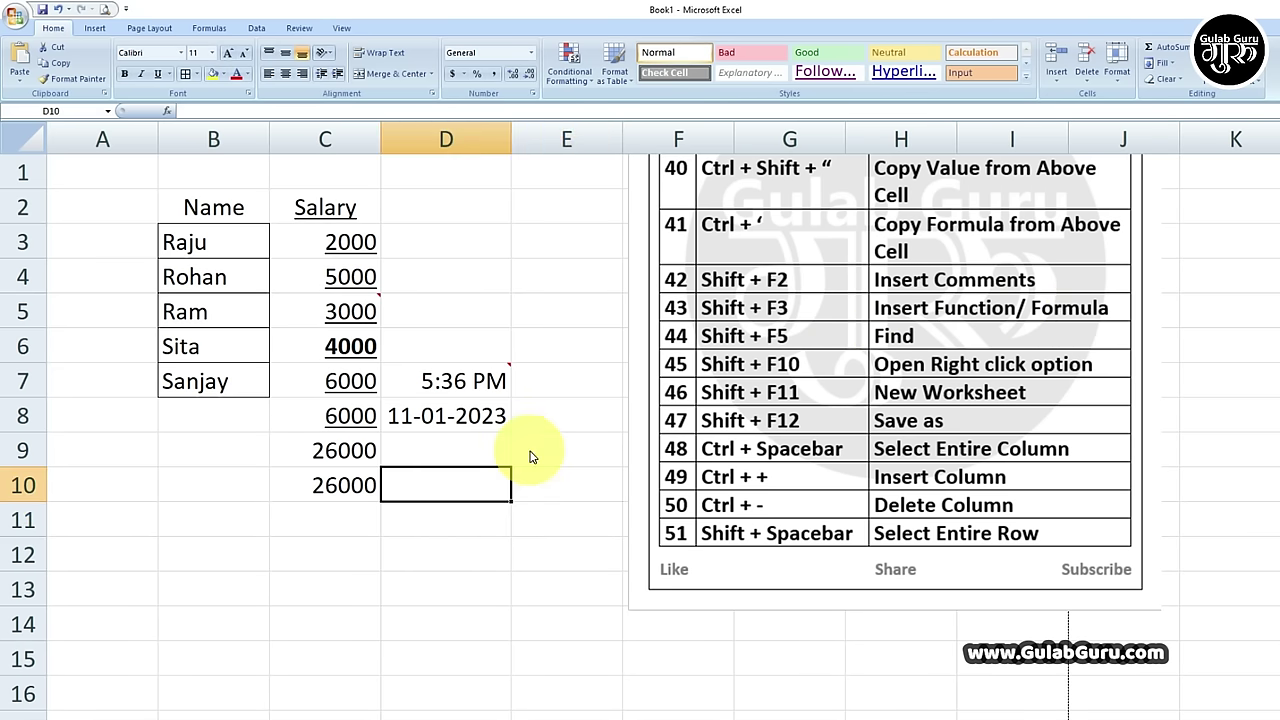
pyautogui.hotkey('shift', 'F3')
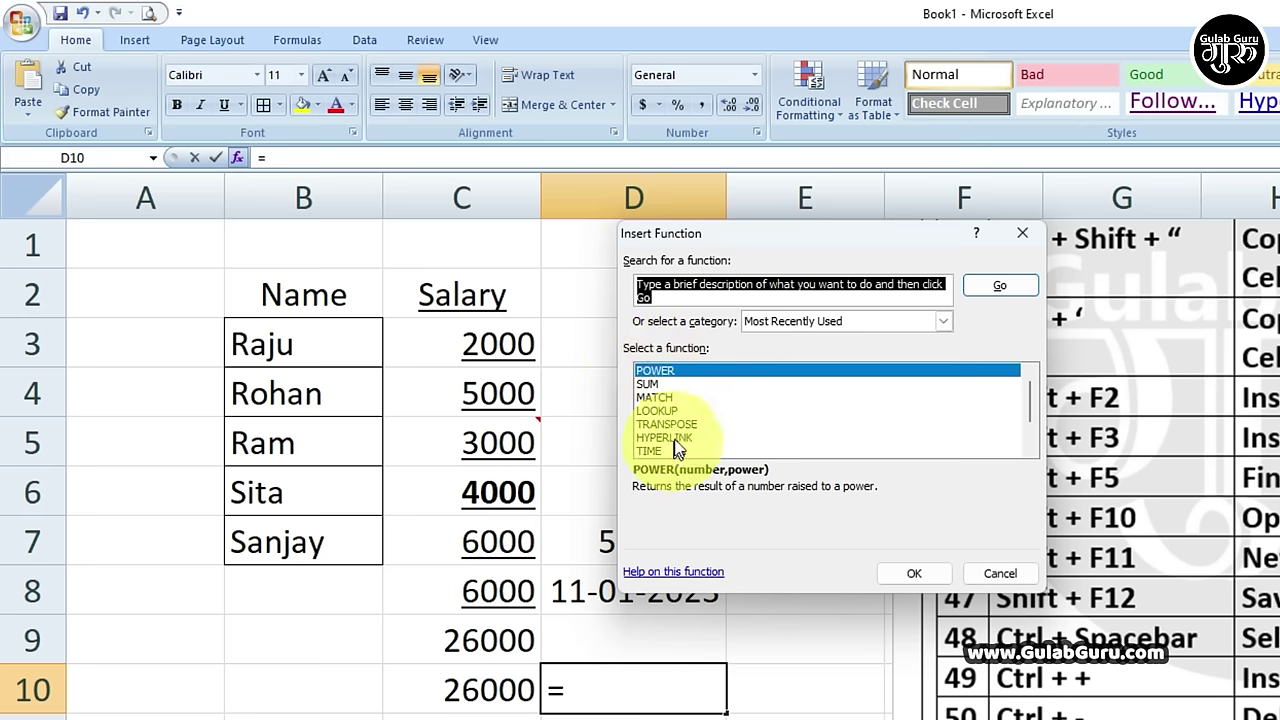
pyautogui.click(943, 321)
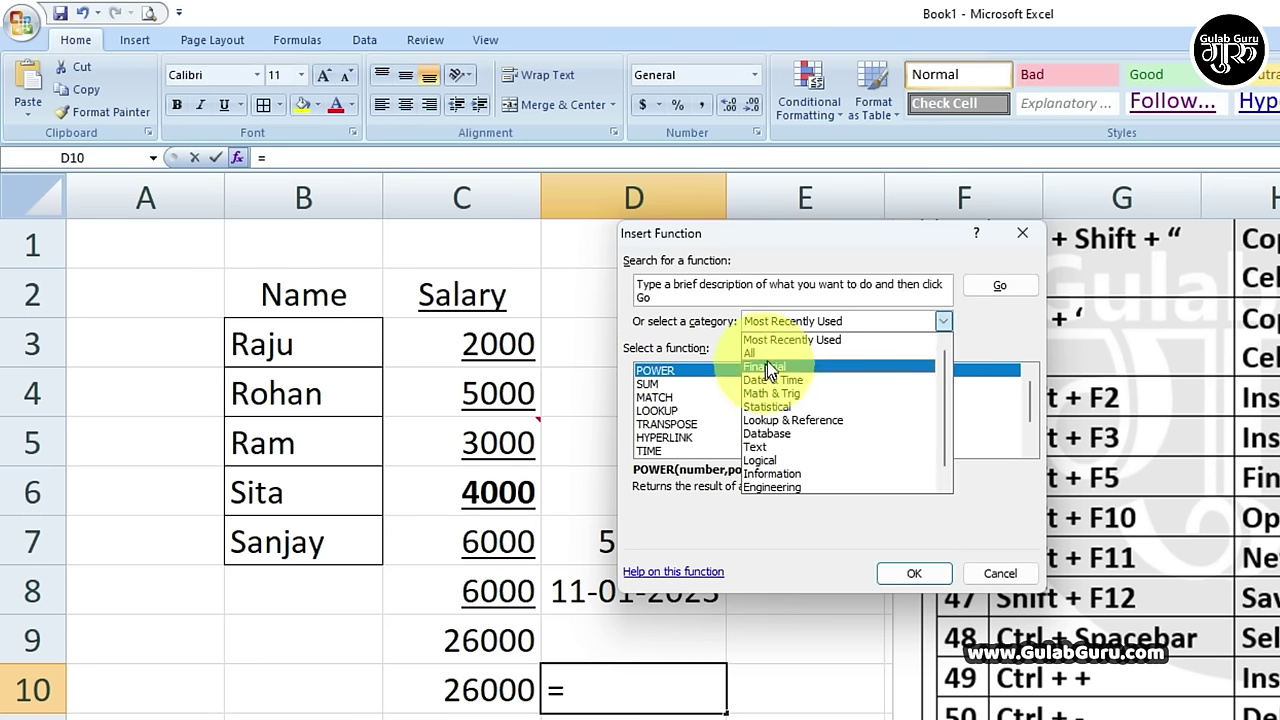
pyautogui.click(945, 320)
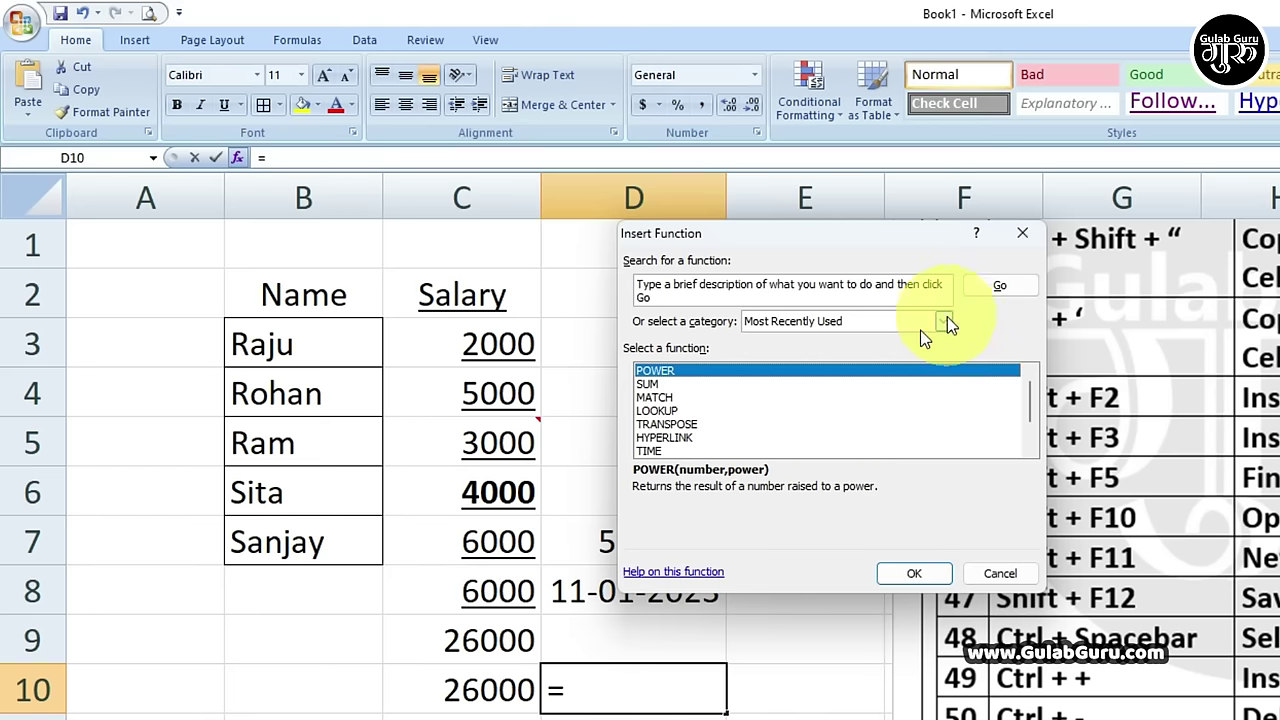
pyautogui.click(1000, 573)
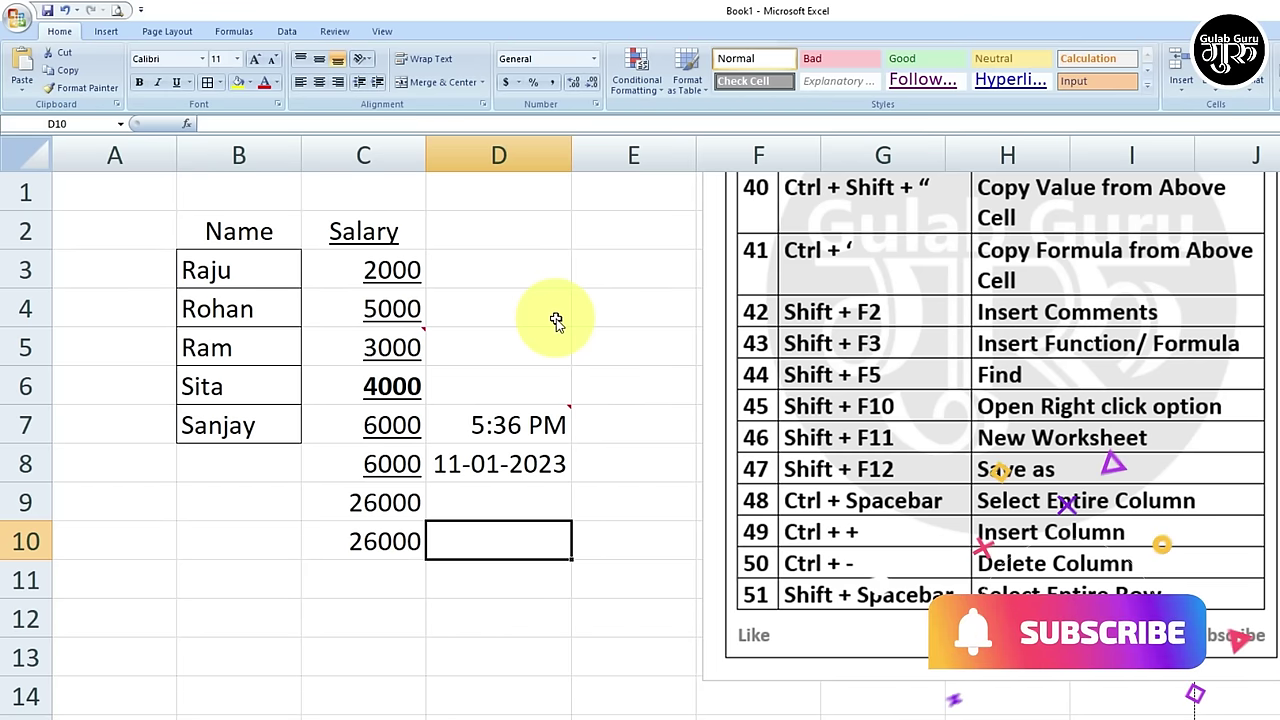
pyautogui.hotkey('shift', 'F5')
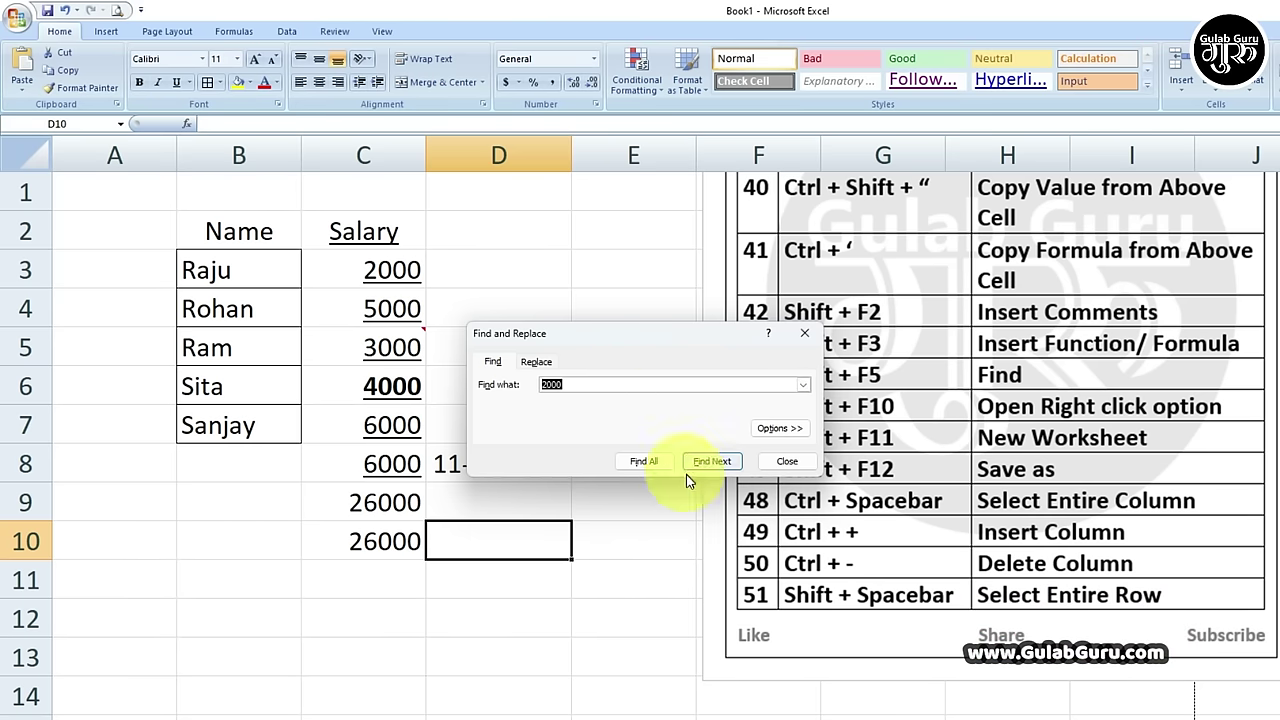
pyautogui.click(806, 336)
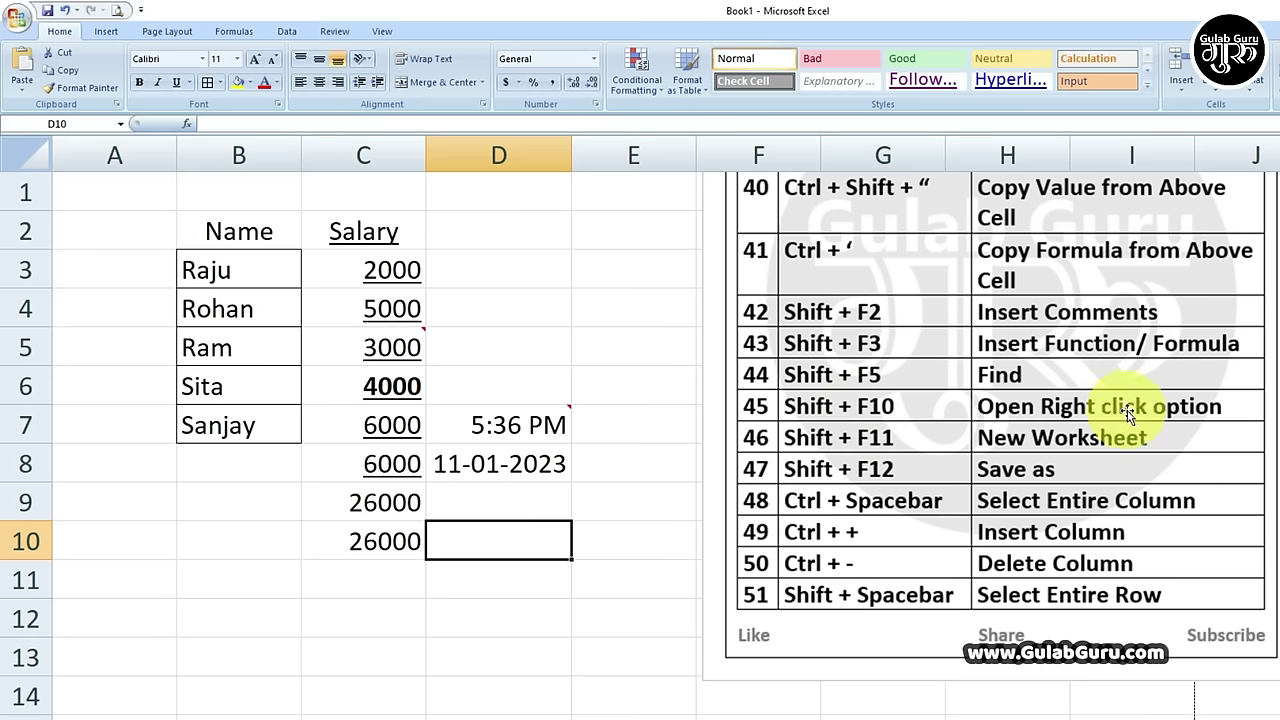
pyautogui.click(393, 356)
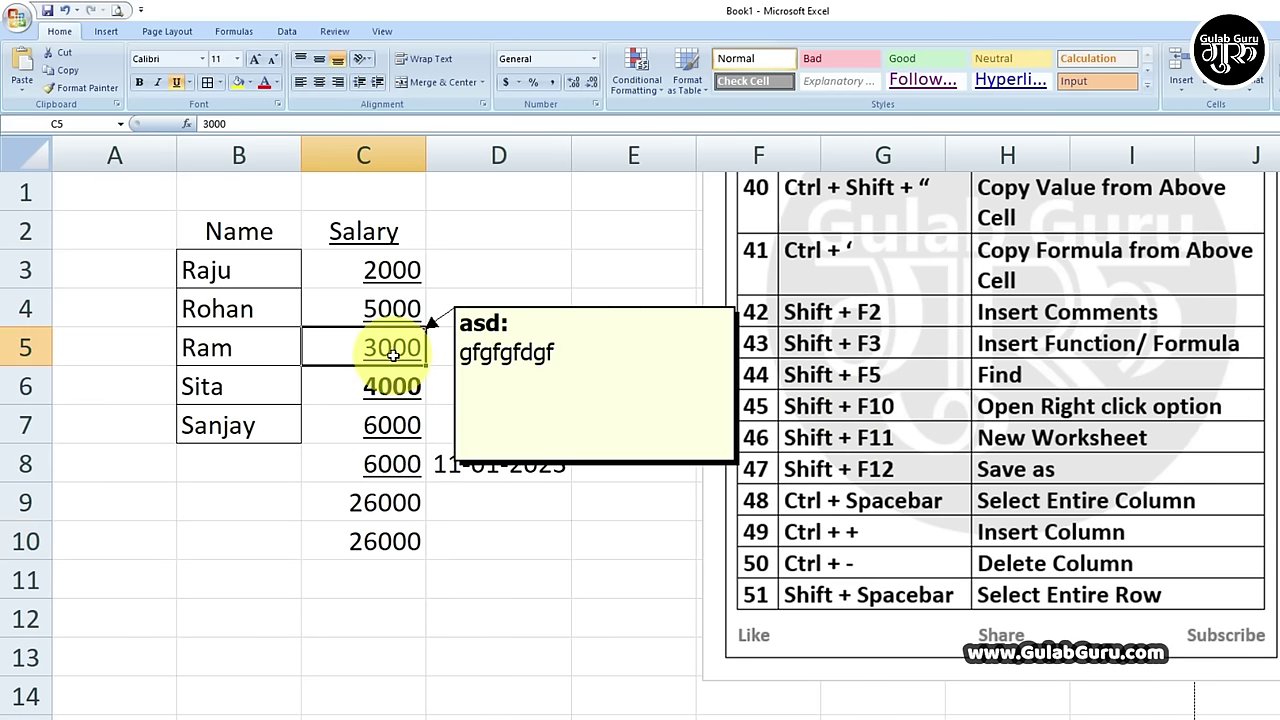
pyautogui.click(391, 386)
pyautogui.rightClick(392, 425)
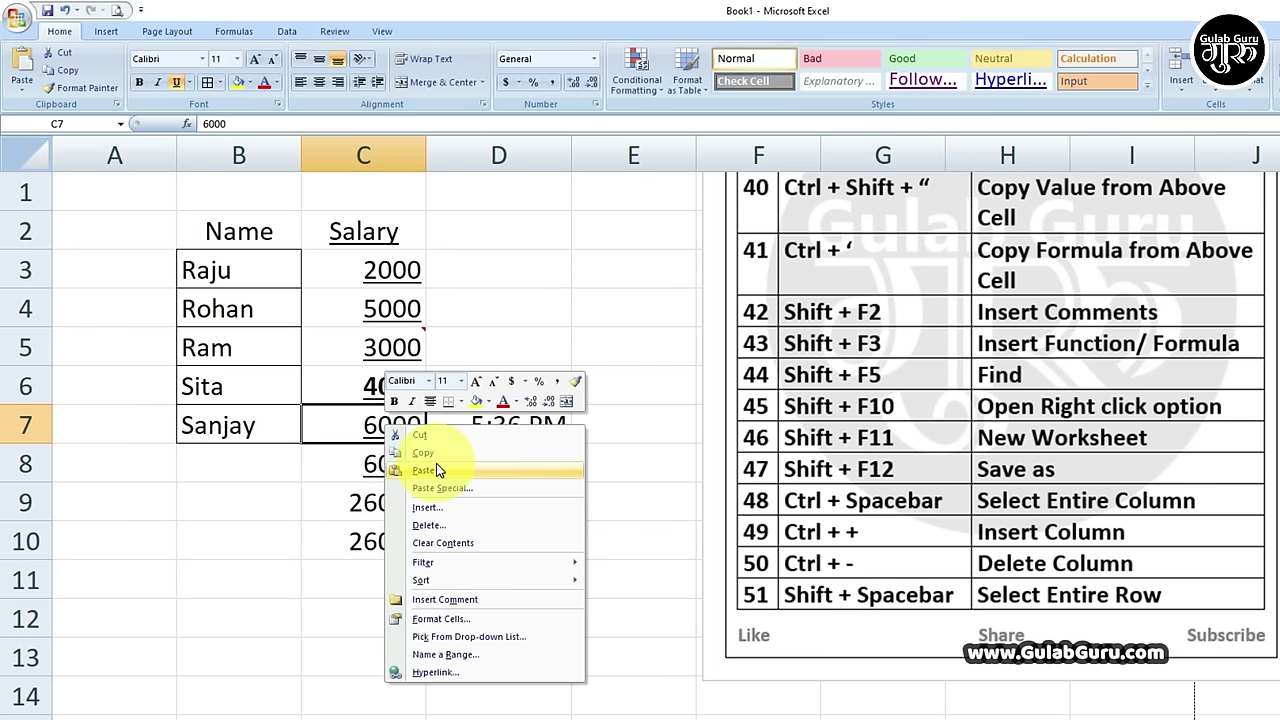
pyautogui.press('Escape')
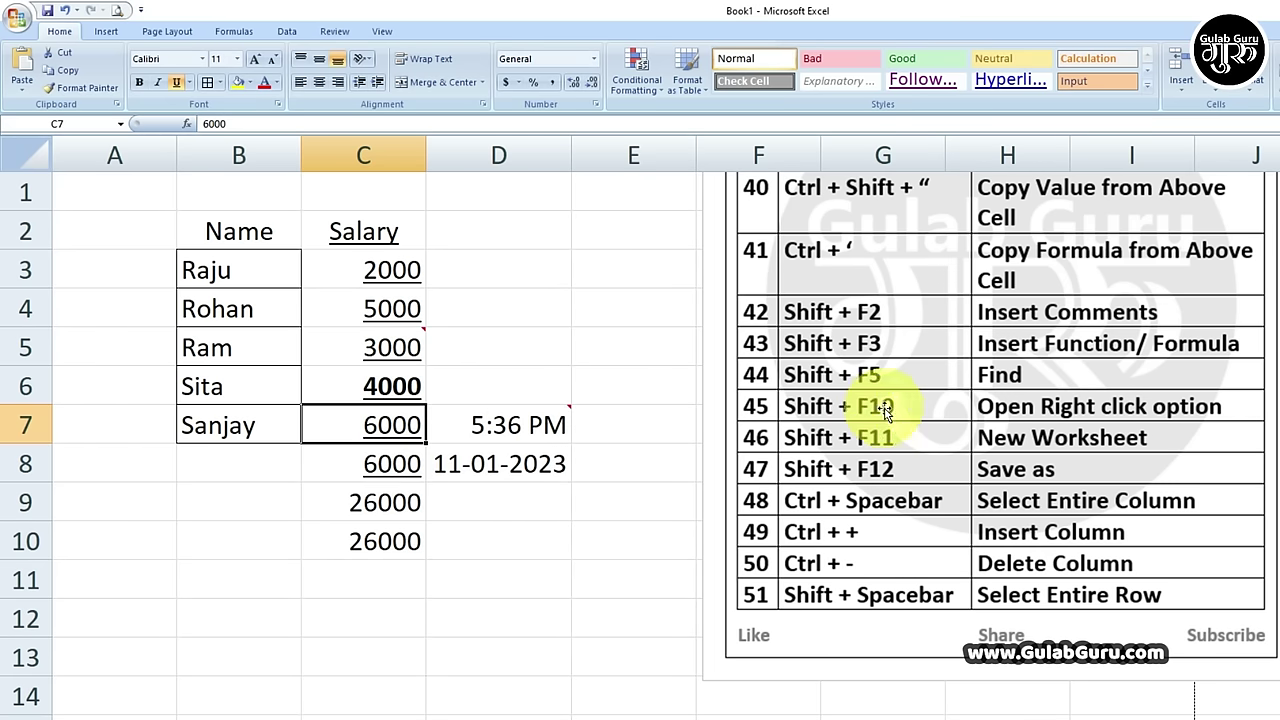
pyautogui.click(497, 462)
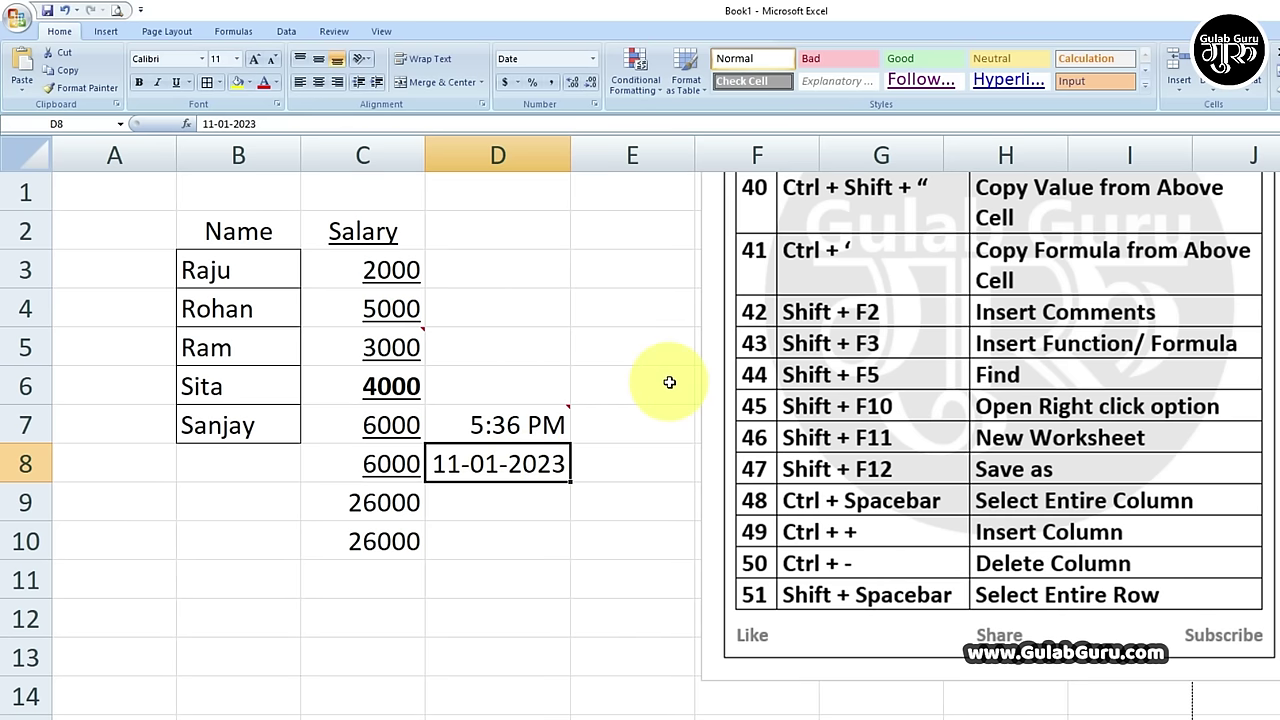
pyautogui.hotkey('shift', 'F10')
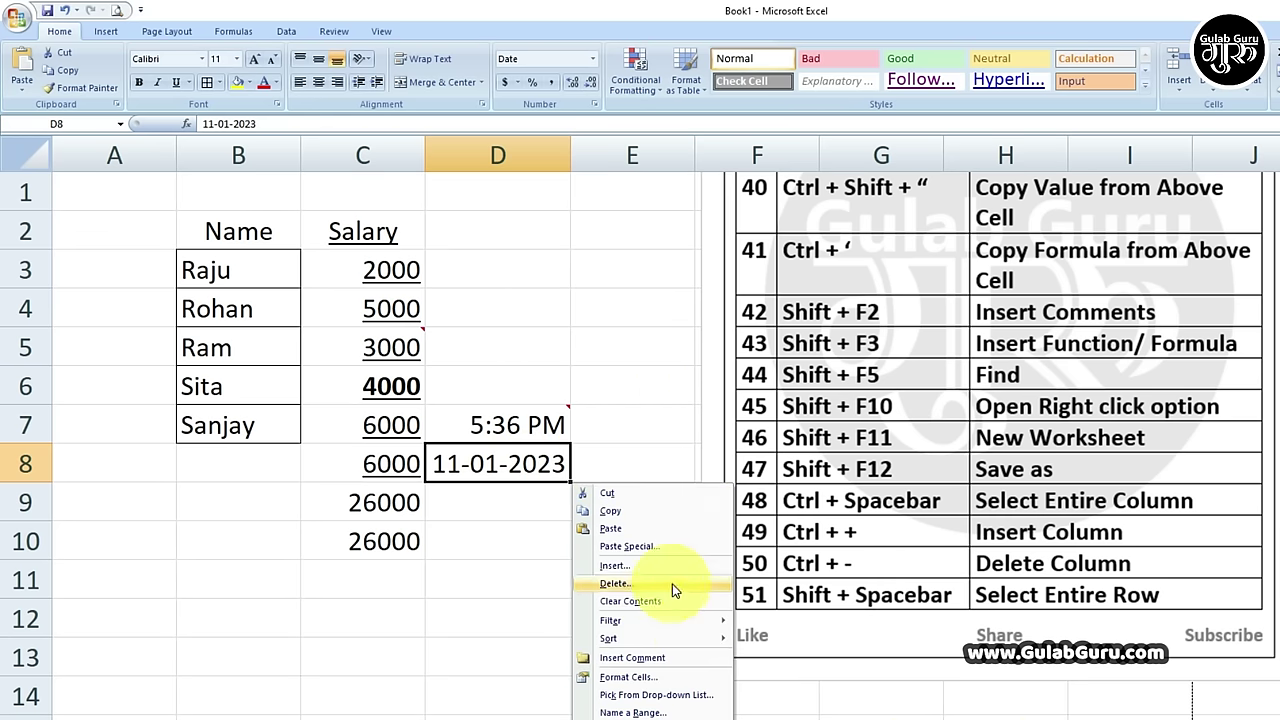
pyautogui.click(646, 434)
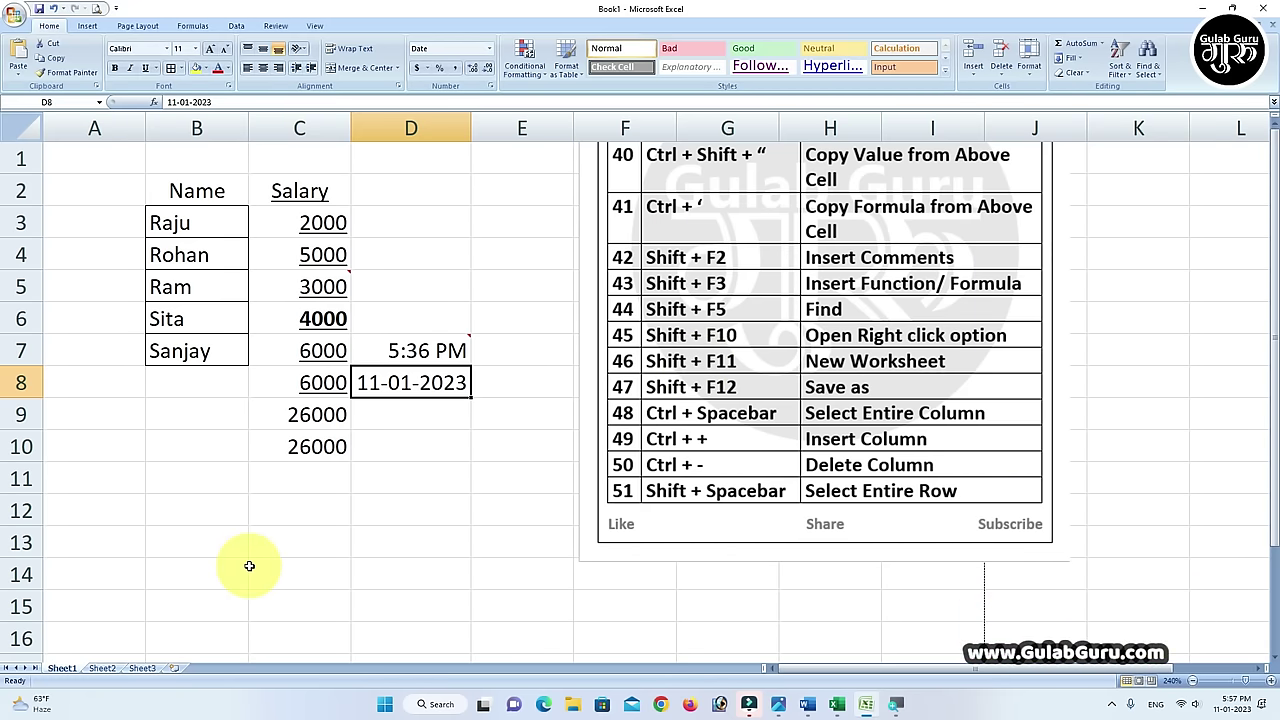
# Insert blank worksheets Sheet8 through Sheet11 with Shift+F11.
pyautogui.hotkey('shift', 'F11')
pyautogui.hotkey('shift', 'F11')
pyautogui.hotkey('shift', 'F11')
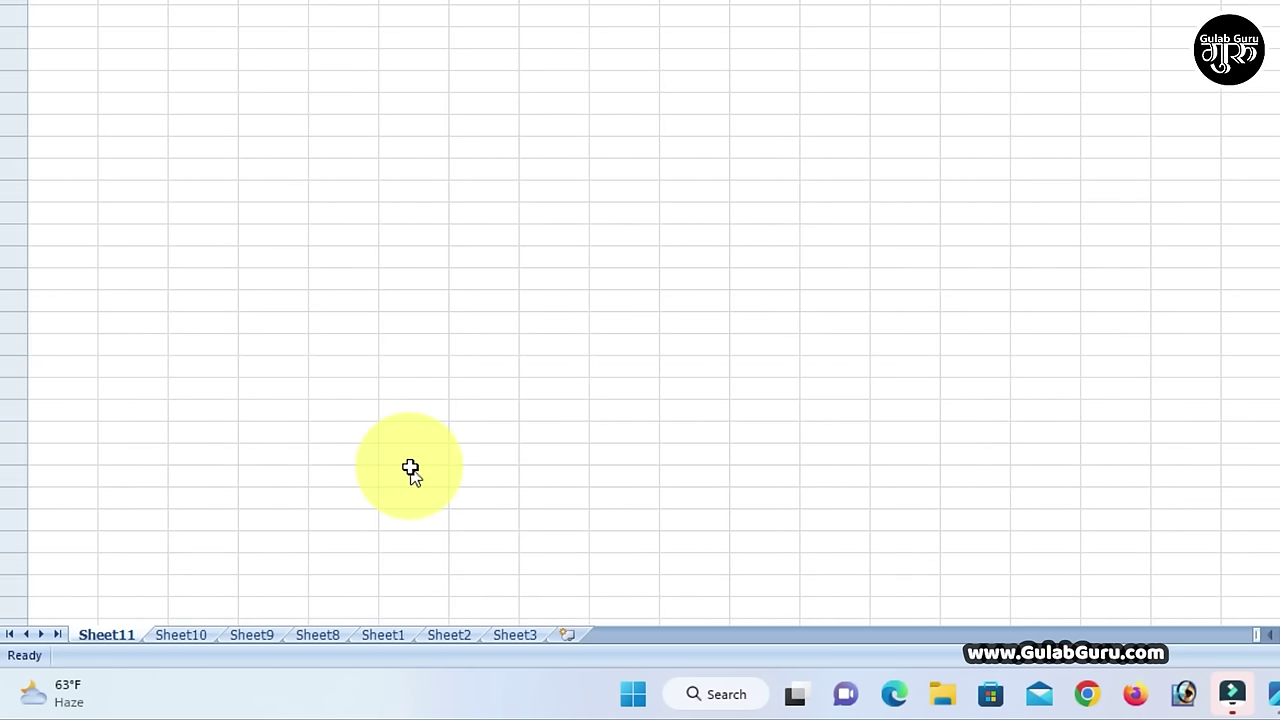
pyautogui.hotkey('shift', 'F11')
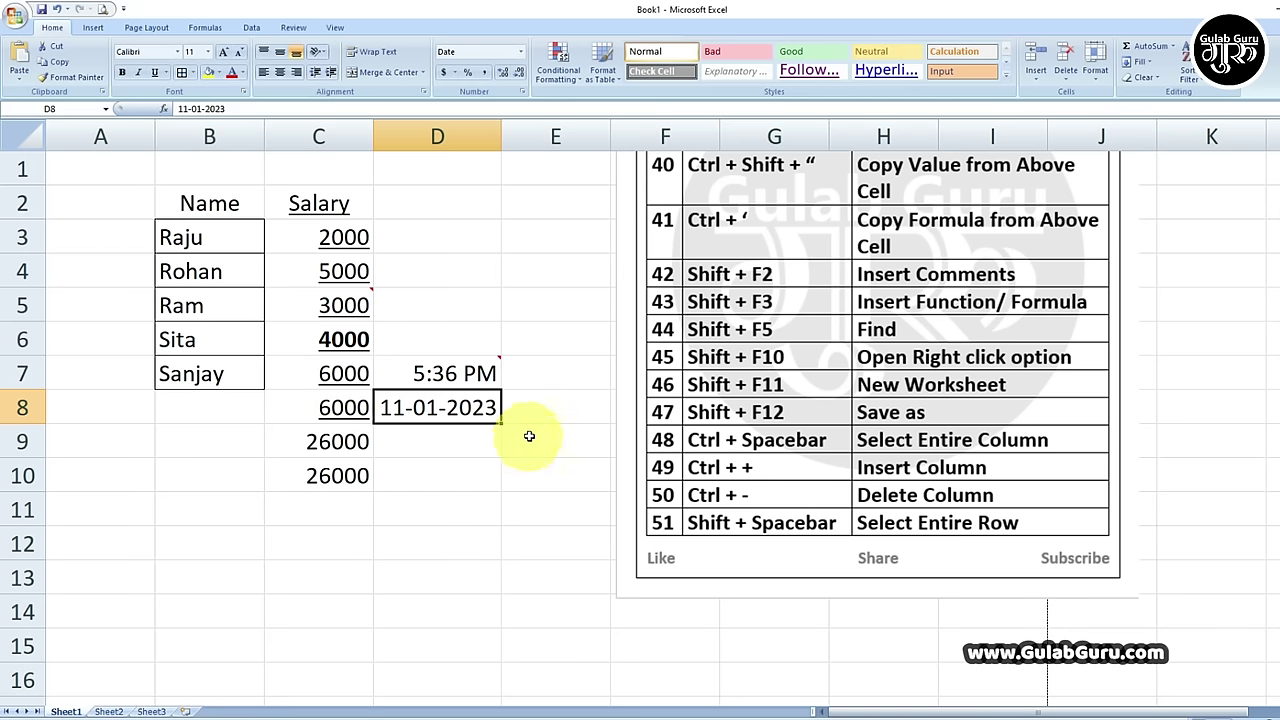
# Open Save As with Shift+F12, browse to Downloads, then cancel without saving.
pyautogui.hotkey('shift', 'F12')
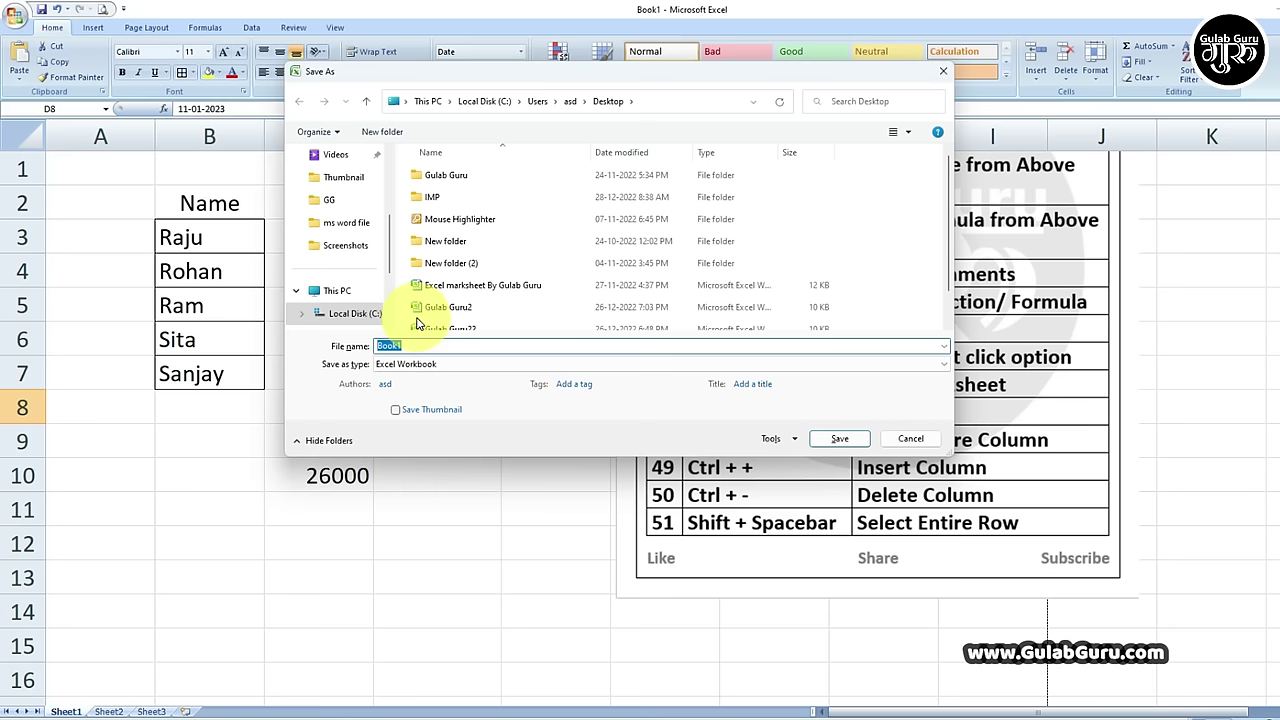
pyautogui.scroll(3, 340, 190)
pyautogui.click(344, 155)
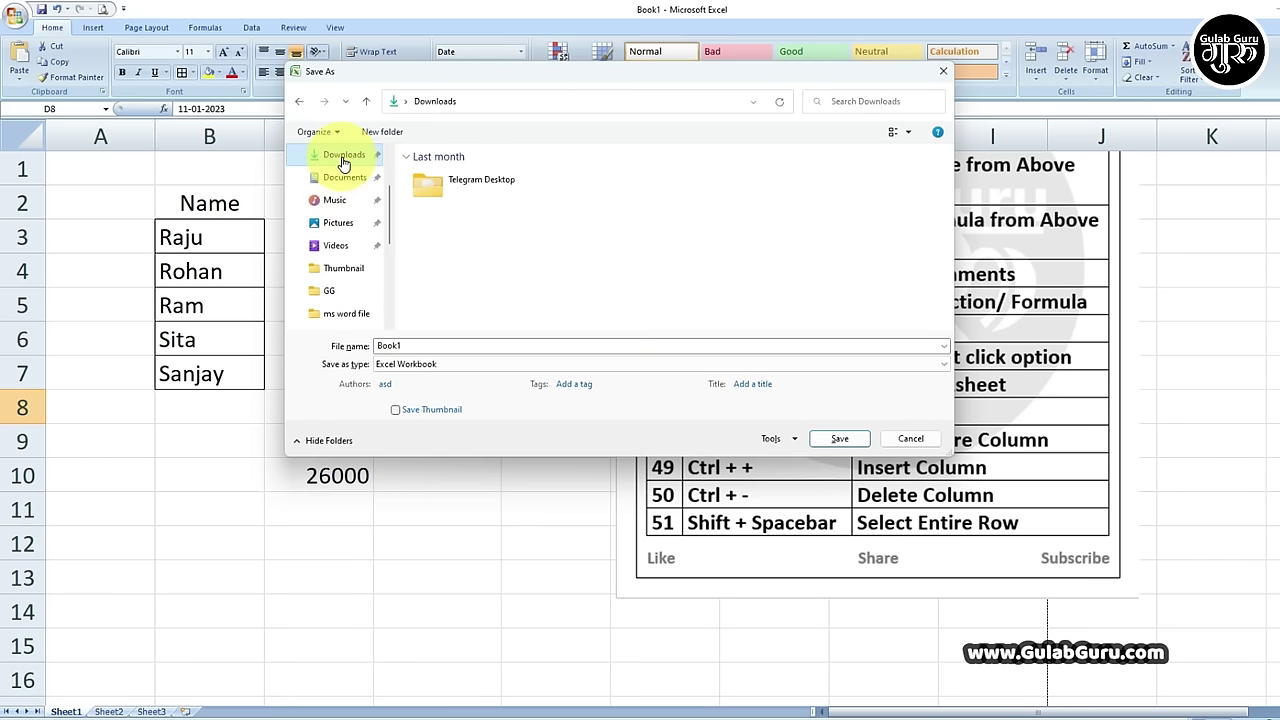
pyautogui.click(586, 364)
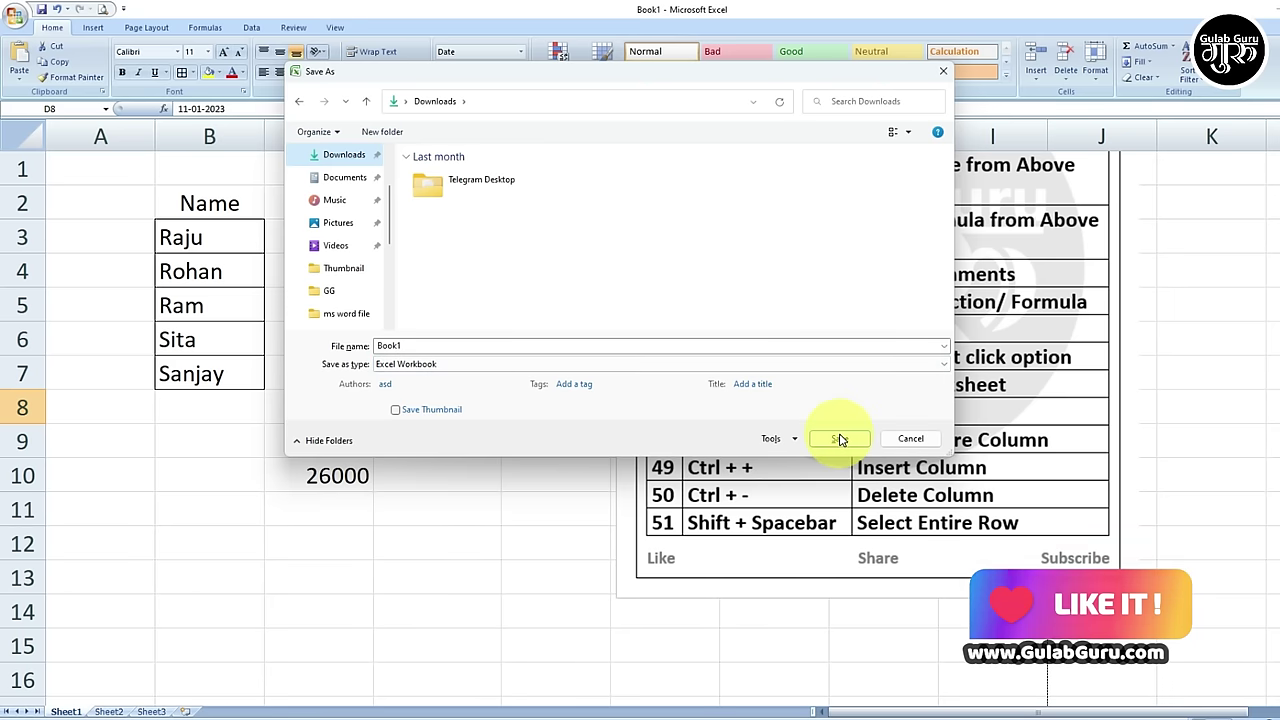
pyautogui.click(915, 440)
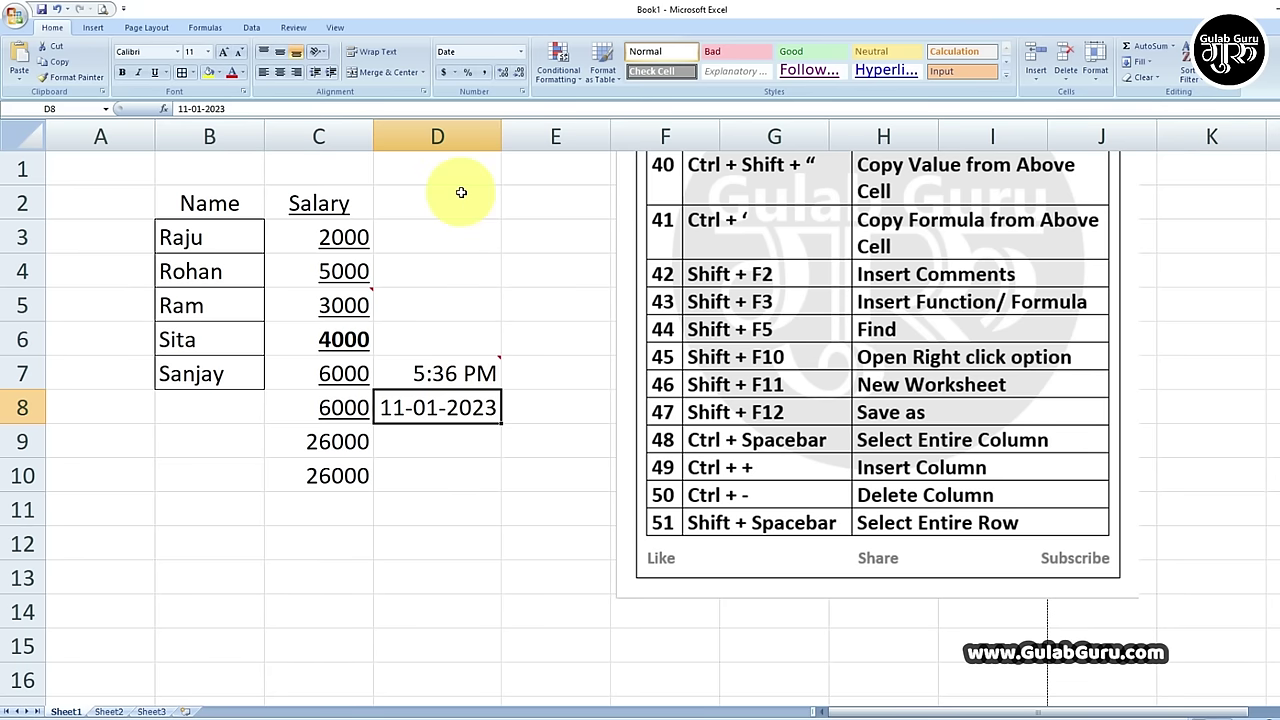
# Select the entire column D from cell D4 with Ctrl+Spacebar.
pyautogui.click(449, 236)
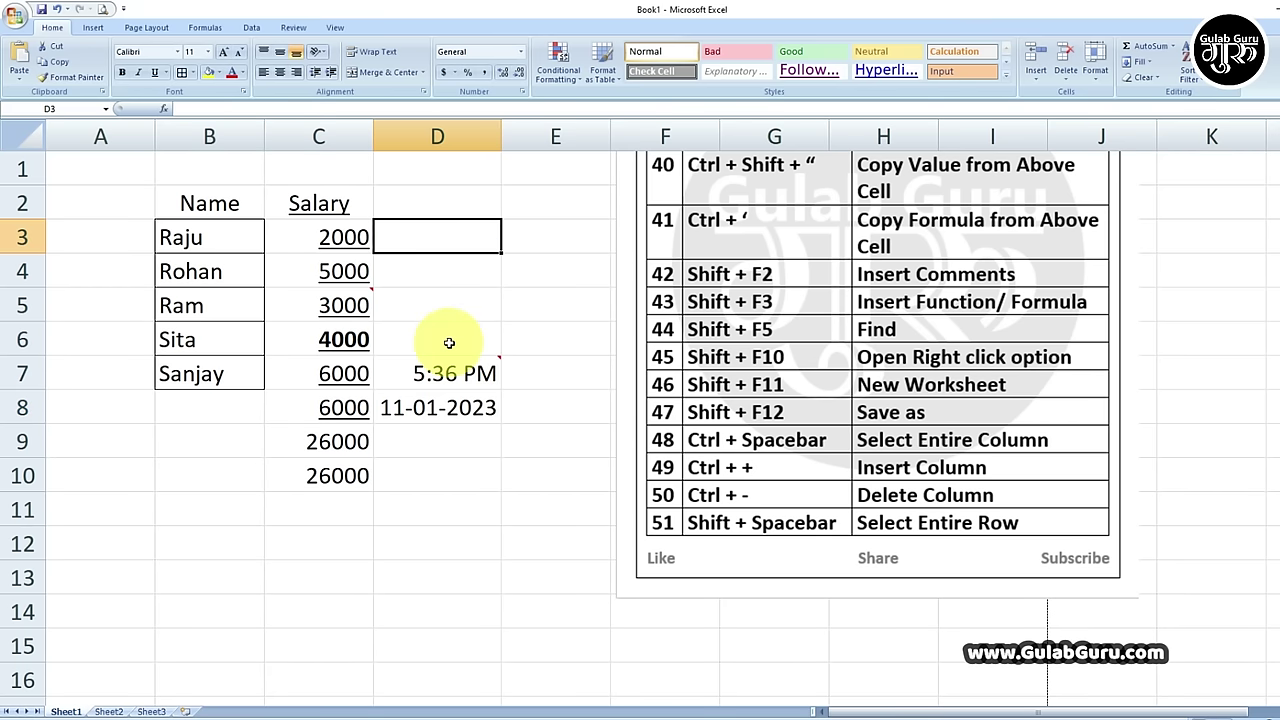
pyautogui.click(440, 325)
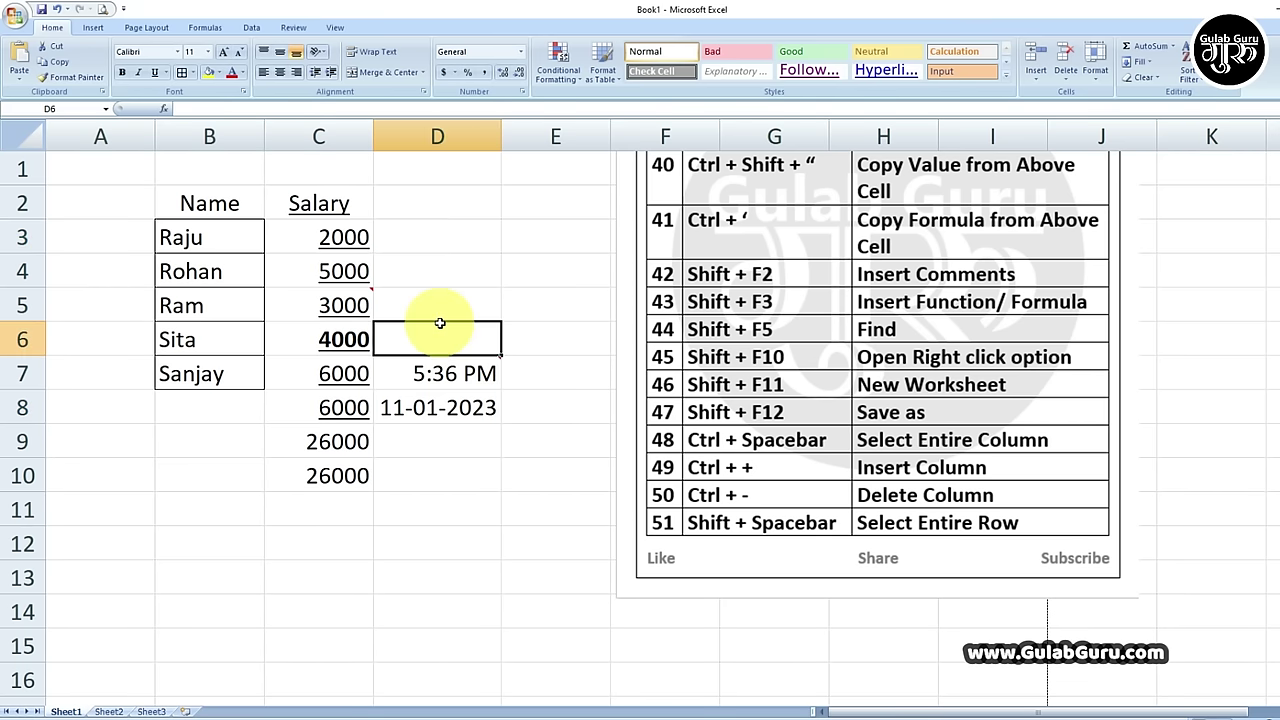
pyautogui.click(445, 242)
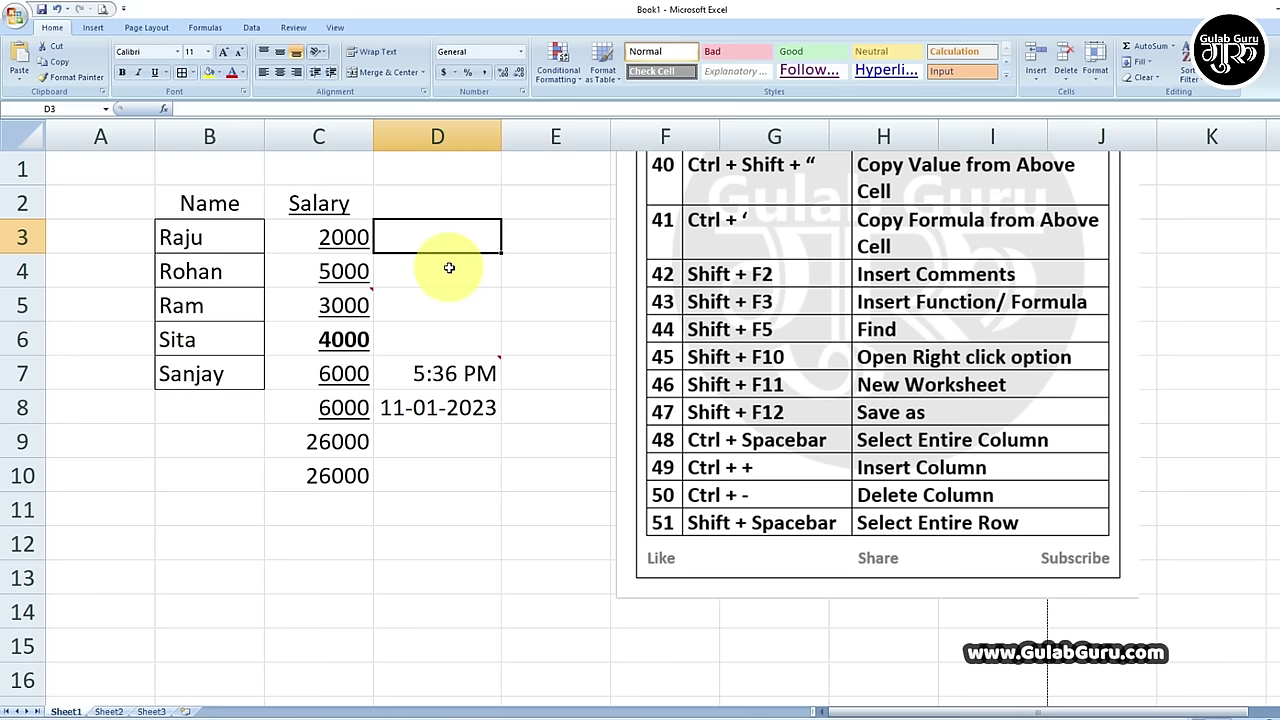
pyautogui.click(449, 268)
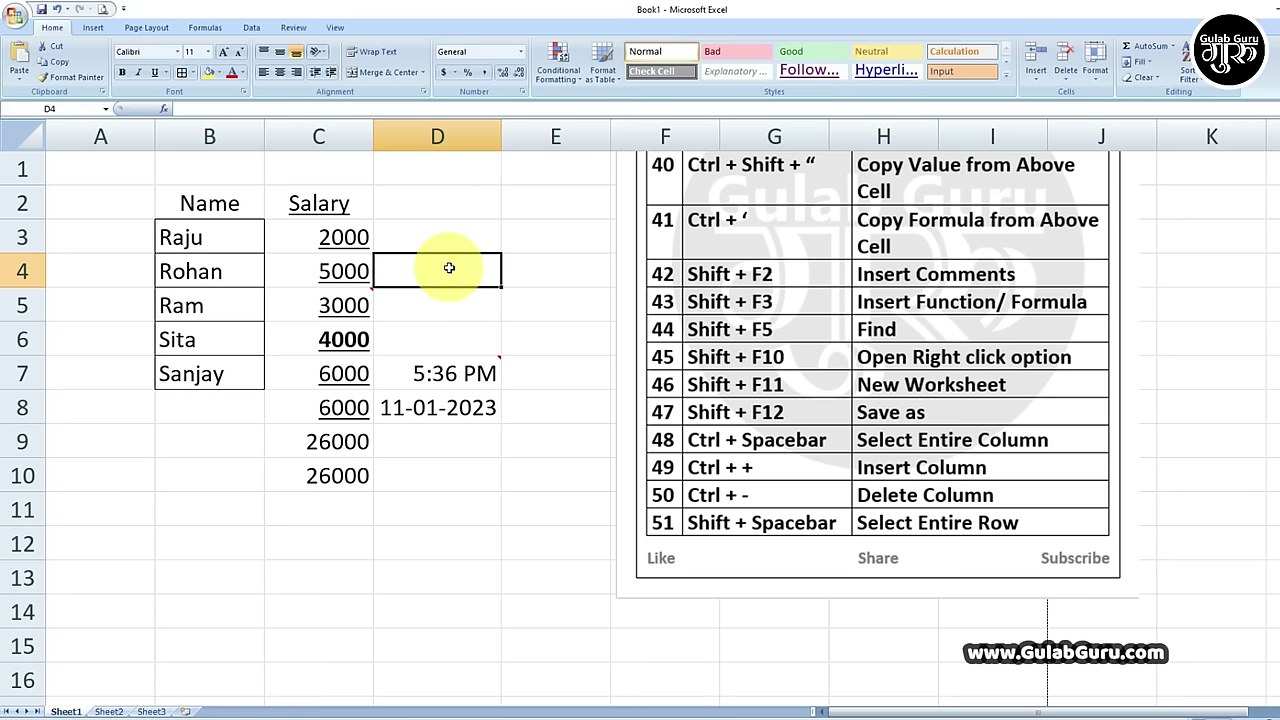
pyautogui.hotkey('ctrl', 'space')
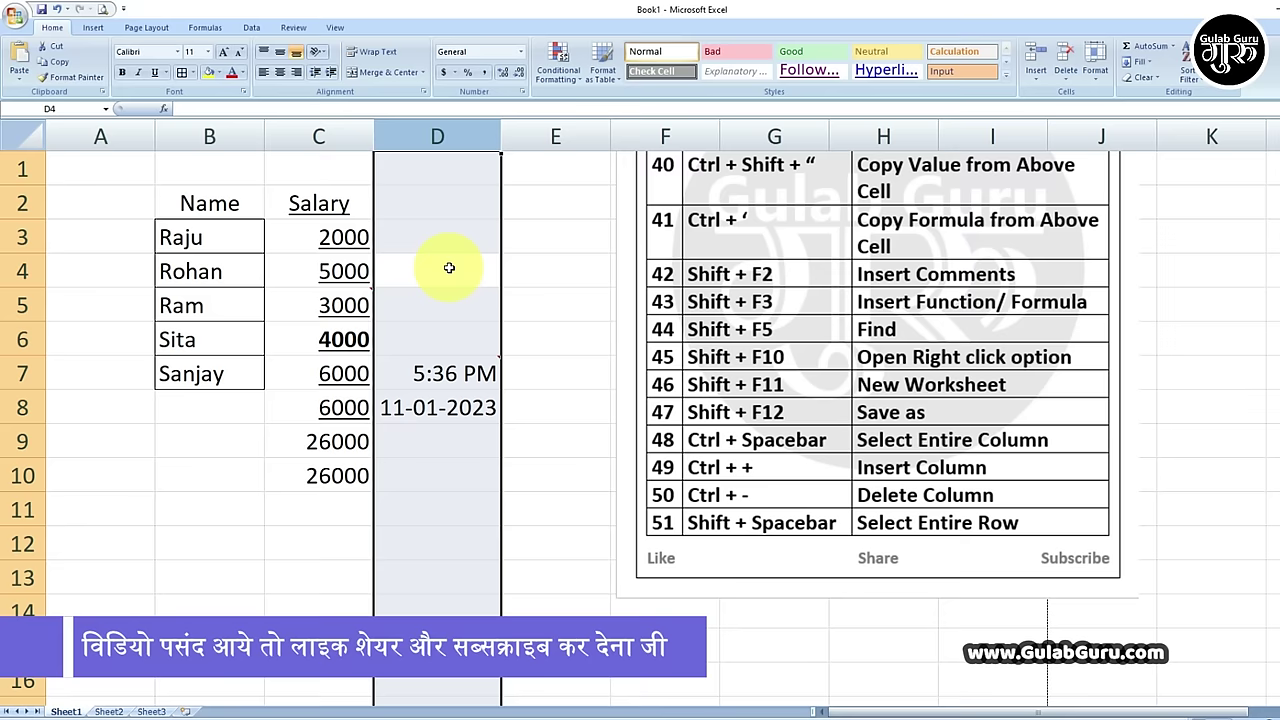
pyautogui.scroll(-6, 449, 268)
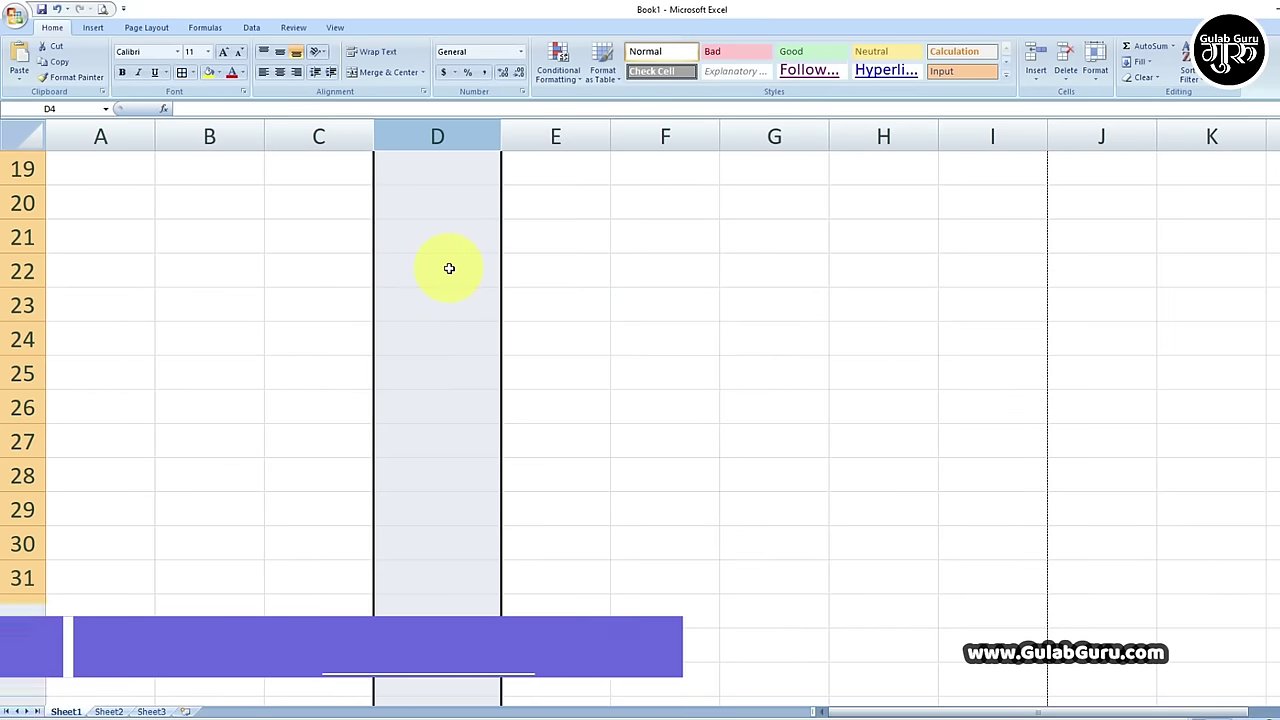
pyautogui.scroll(-4, 449, 268)
pyautogui.scroll(3, 449, 268)
pyautogui.scroll(7, 449, 268)
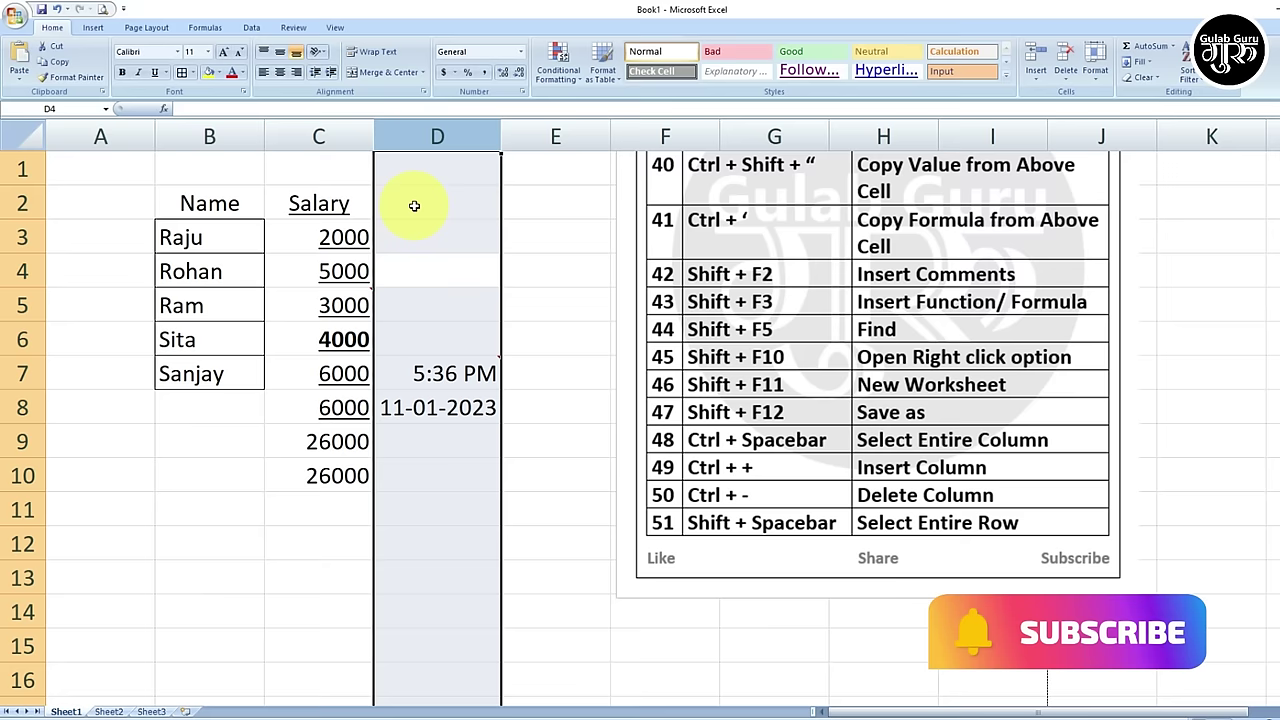
pyautogui.hotkey('ctrl', '+')
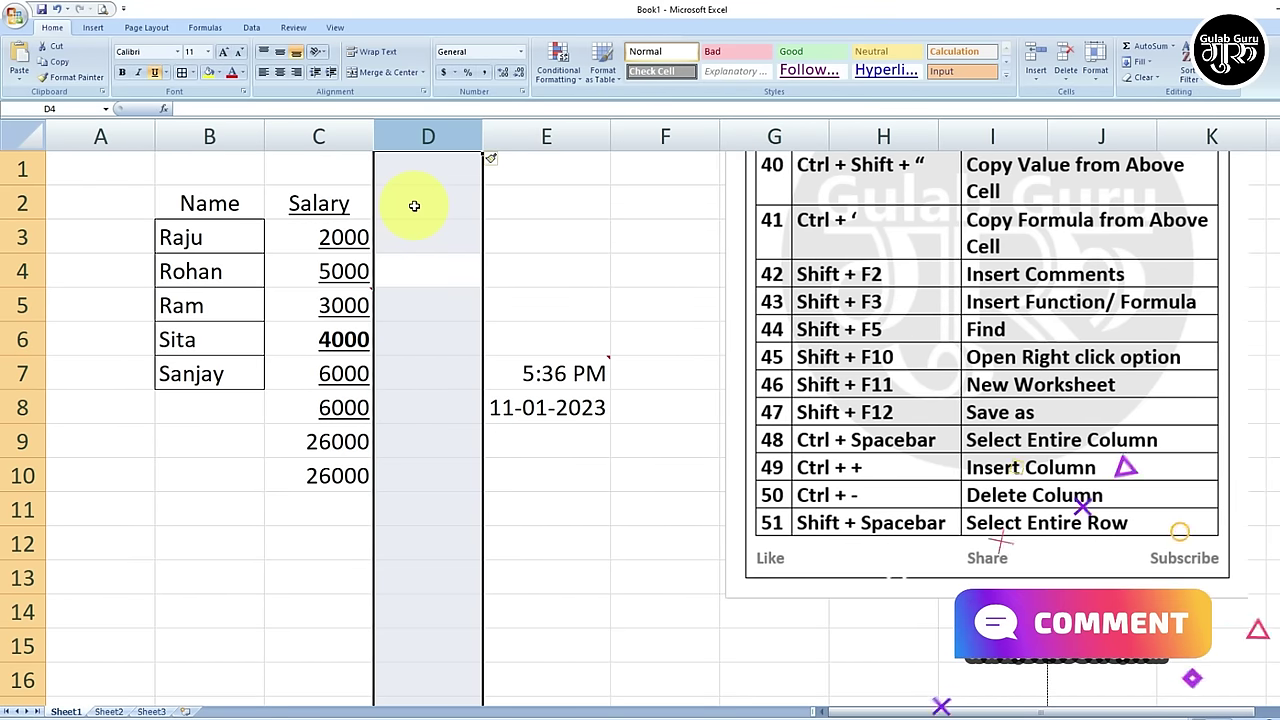
pyautogui.hotkey('ctrl', '+')
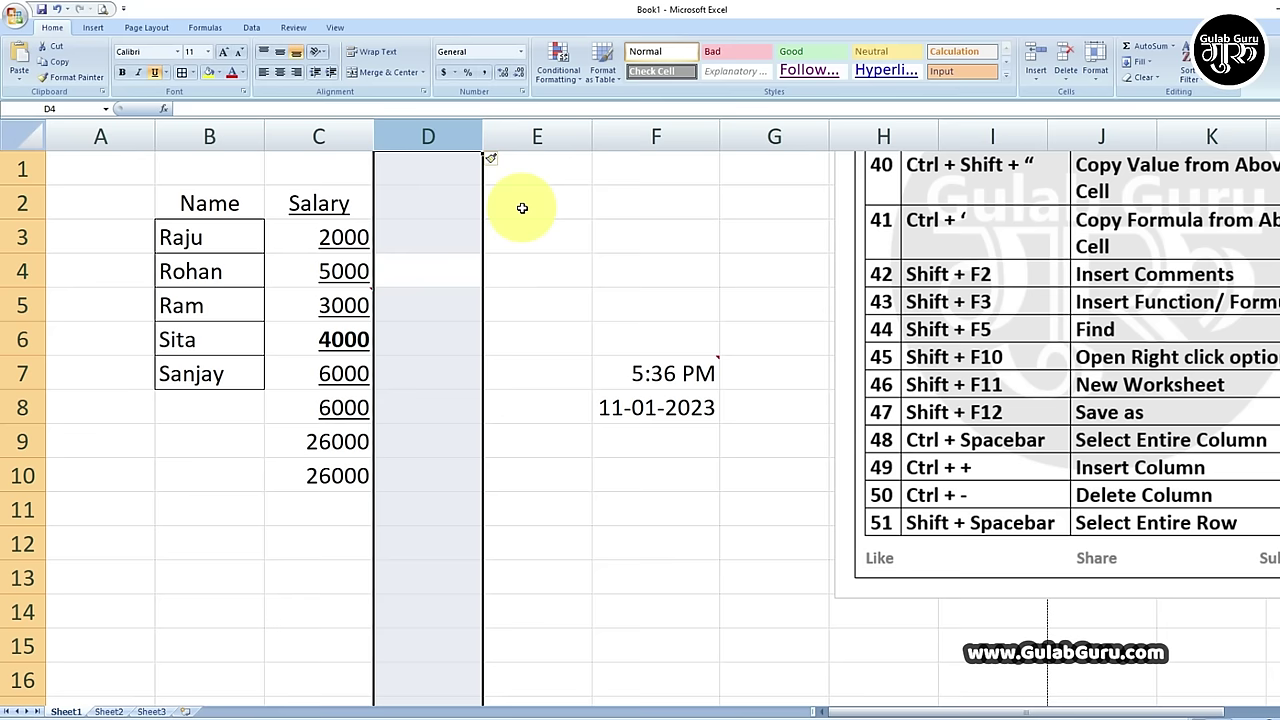
pyautogui.hotkey('ctrl', '-')
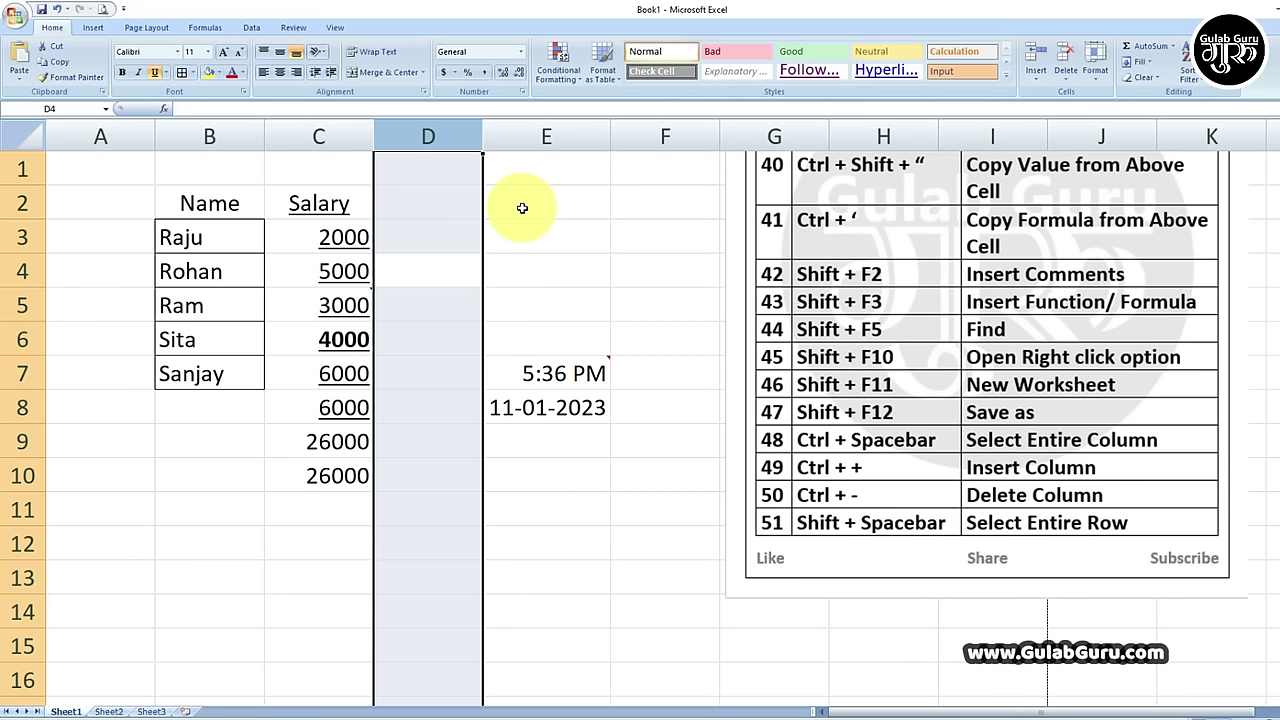
pyautogui.hotkey('ctrl', '-')
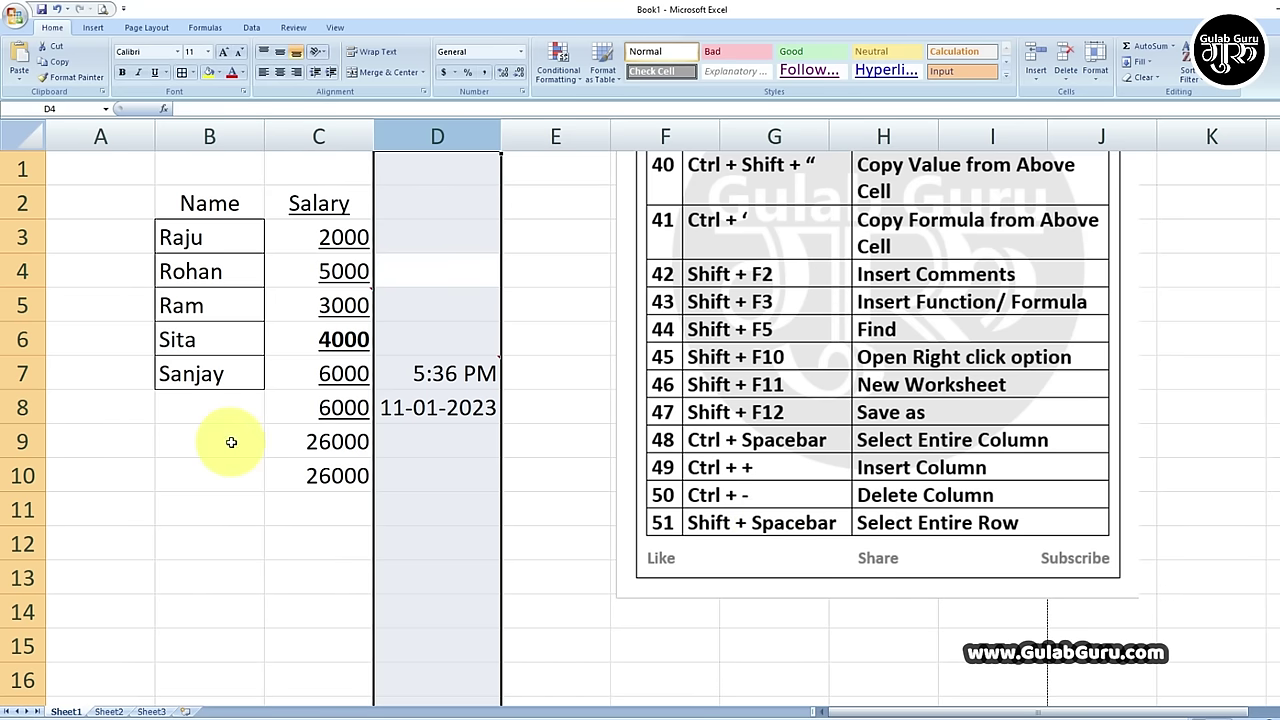
# Select row 8 and insert blank rows there with Ctrl++, pushing the 6000 row down.
pyautogui.click(195, 405)
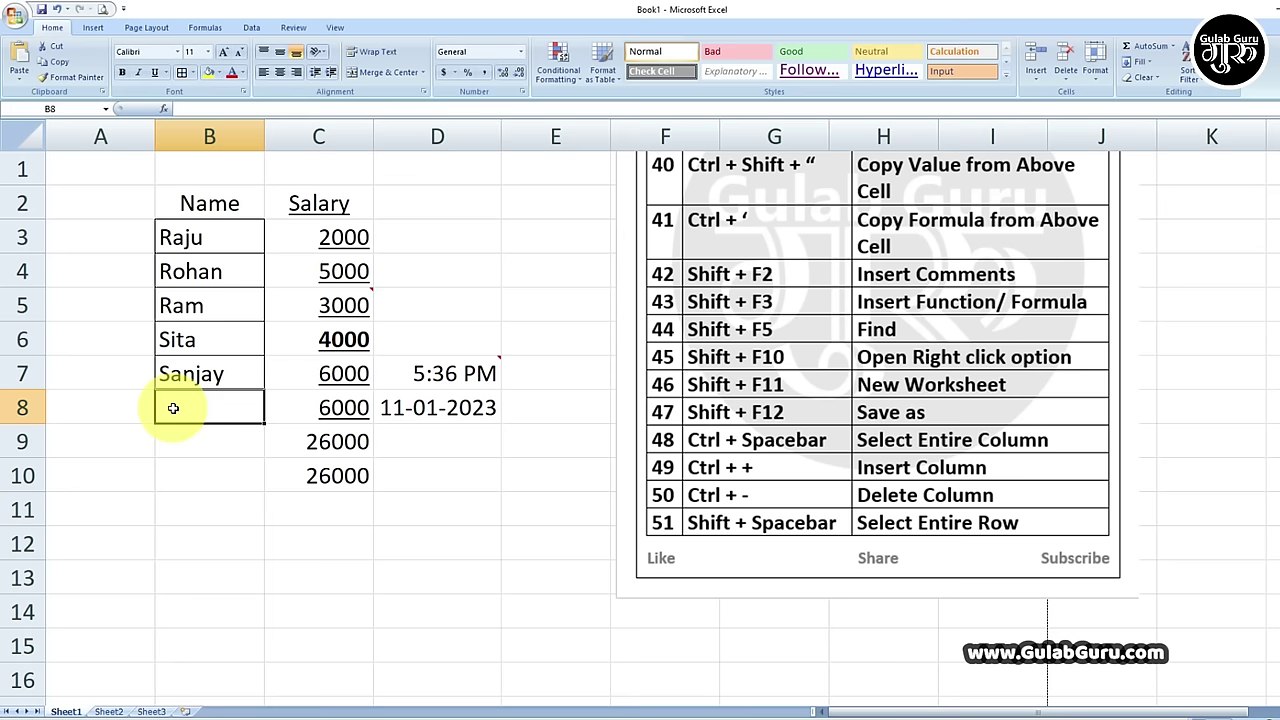
pyautogui.hotkey('shift', 'space')
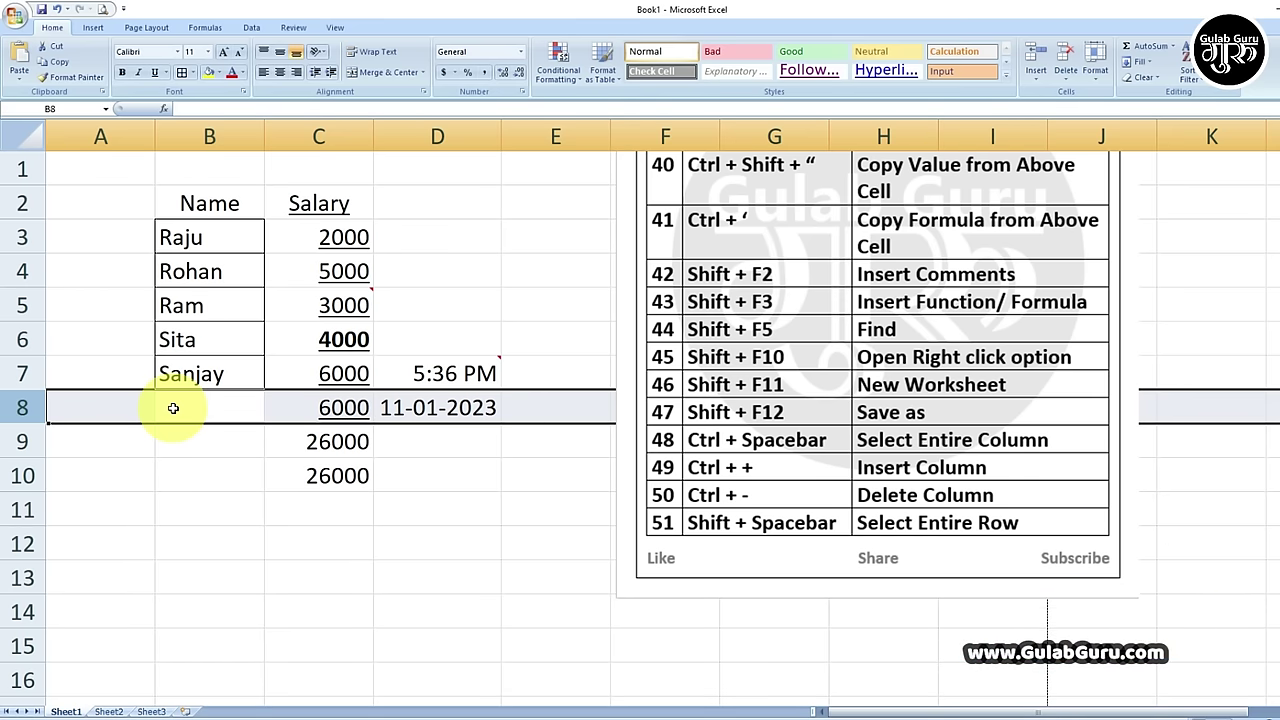
pyautogui.hotkey('ctrl', '+')
pyautogui.hotkey('ctrl', '+')
pyautogui.hotkey('ctrl', '+')
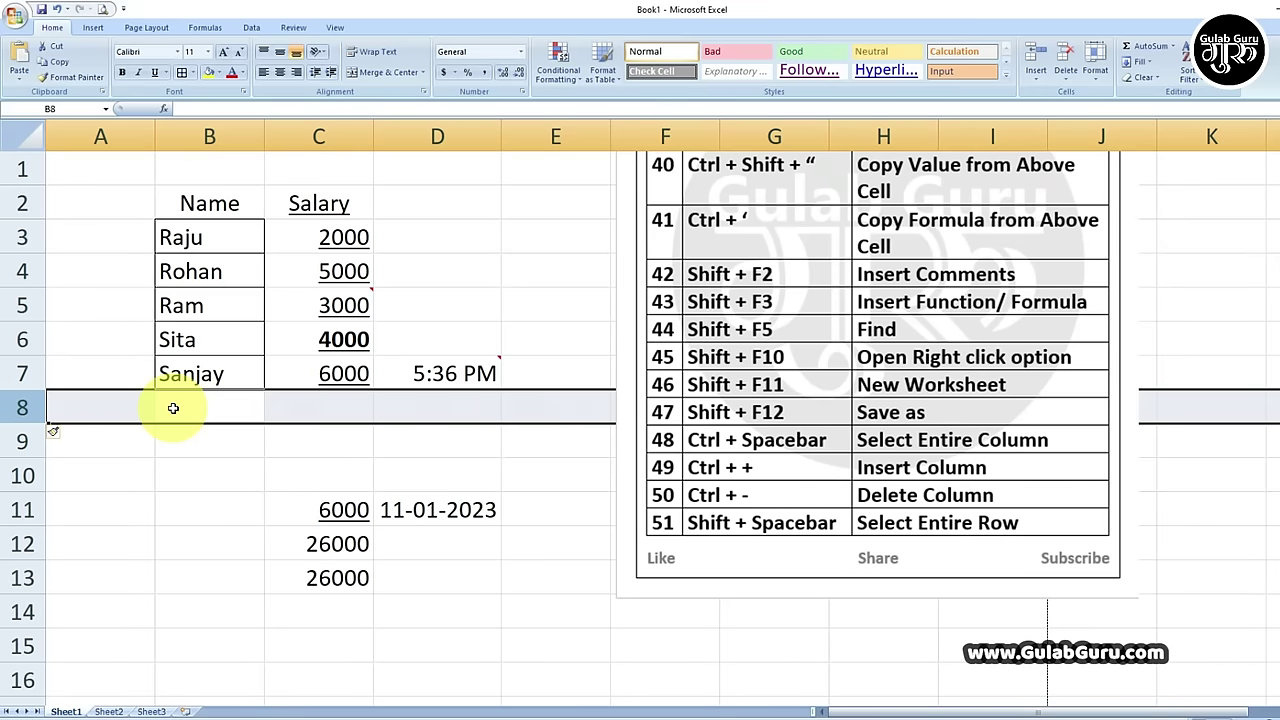
pyautogui.hotkey('ctrl', '+')
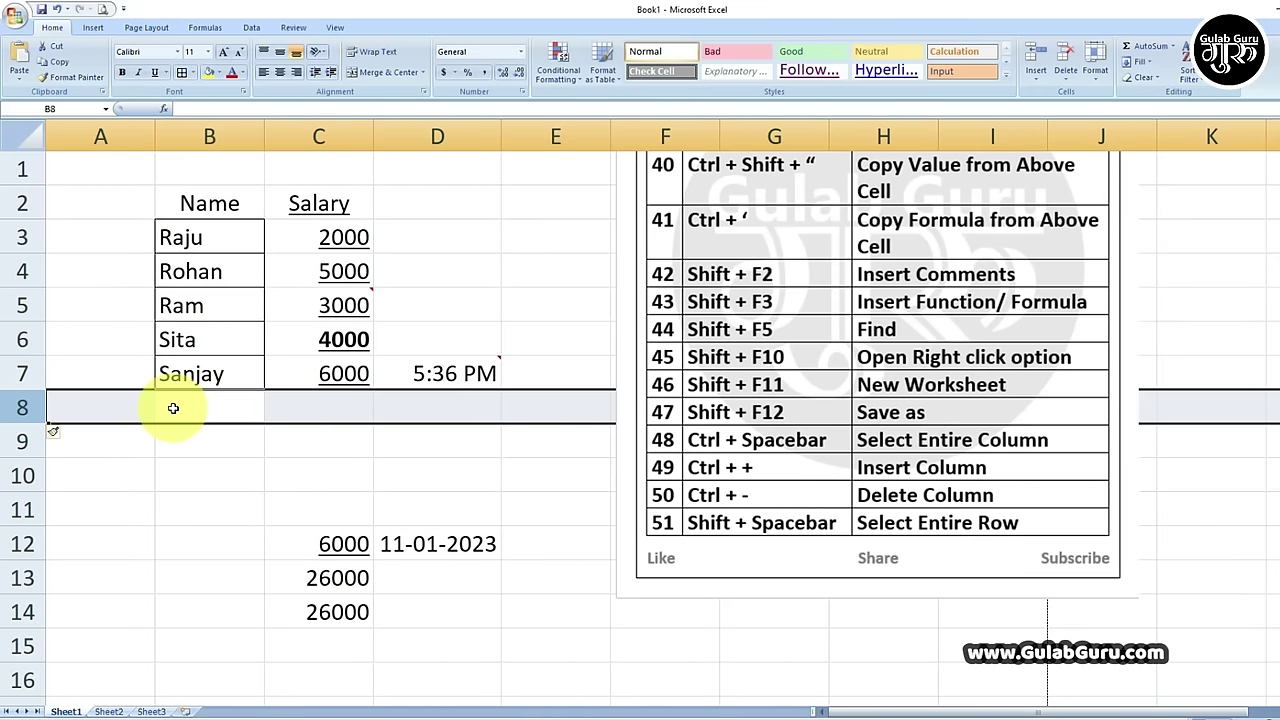
# Delete the extra blank rows at row 8 with Ctrl+-.
pyautogui.hotkey('ctrl', '-')
pyautogui.hotkey('ctrl', '-')
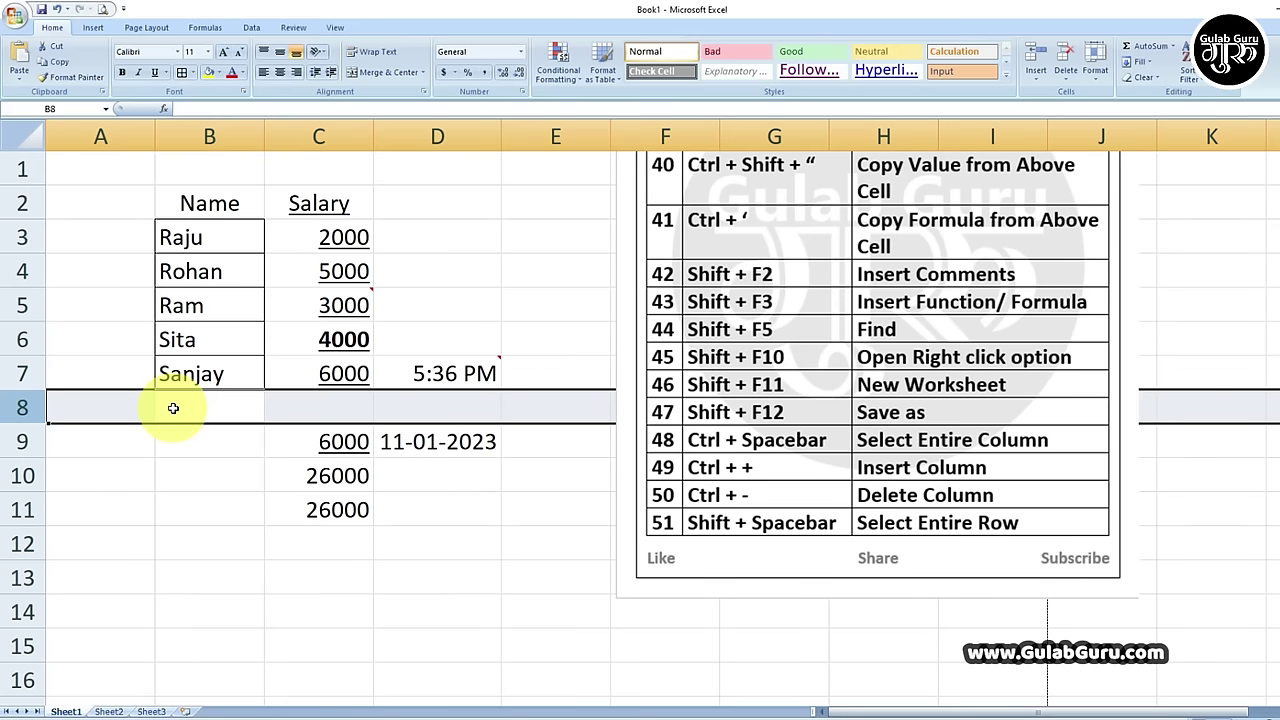
pyautogui.hotkey('ctrl', '-')
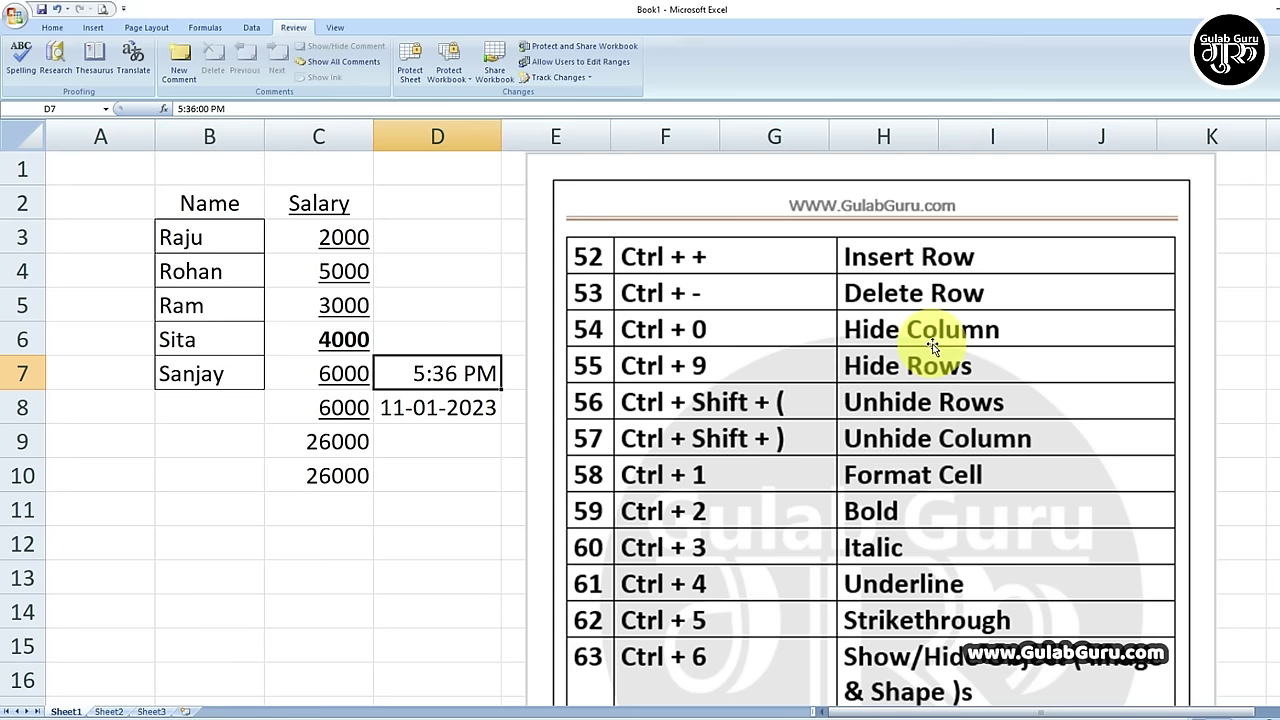
pyautogui.click(318, 195)
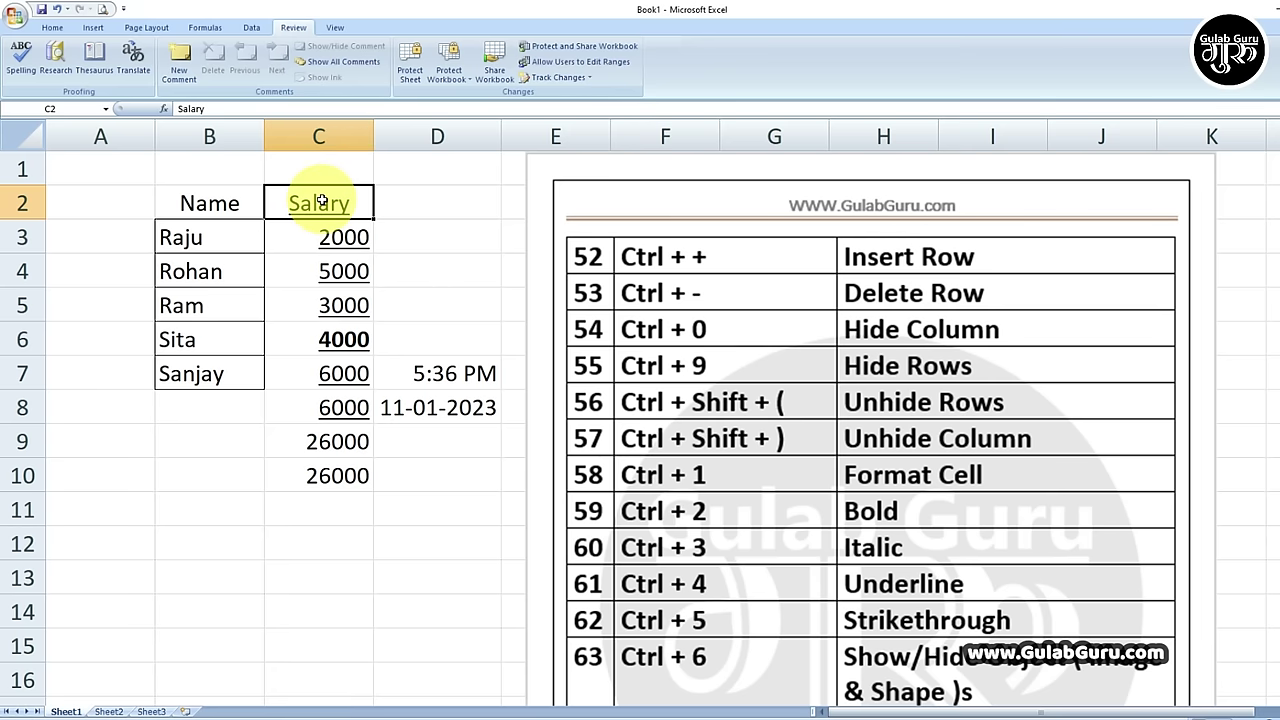
pyautogui.hotkey('ctrl', '0')
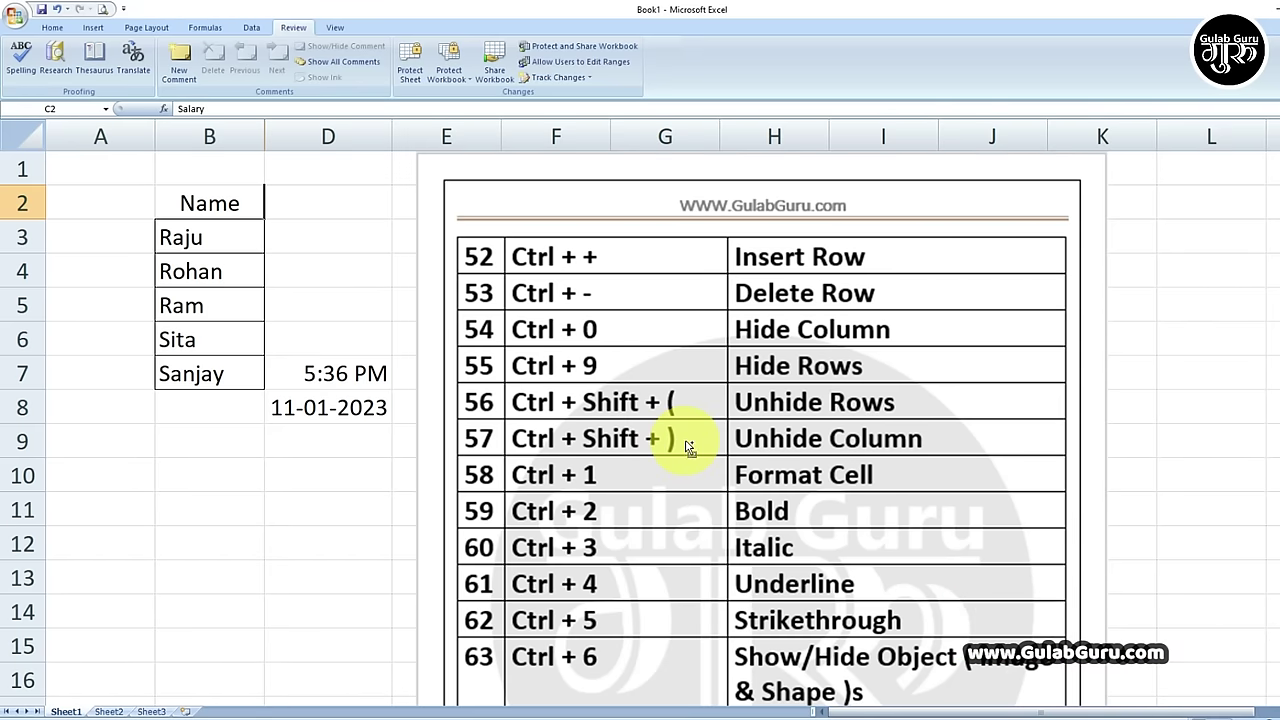
pyautogui.hotkey('ctrl', 'shift', '0')
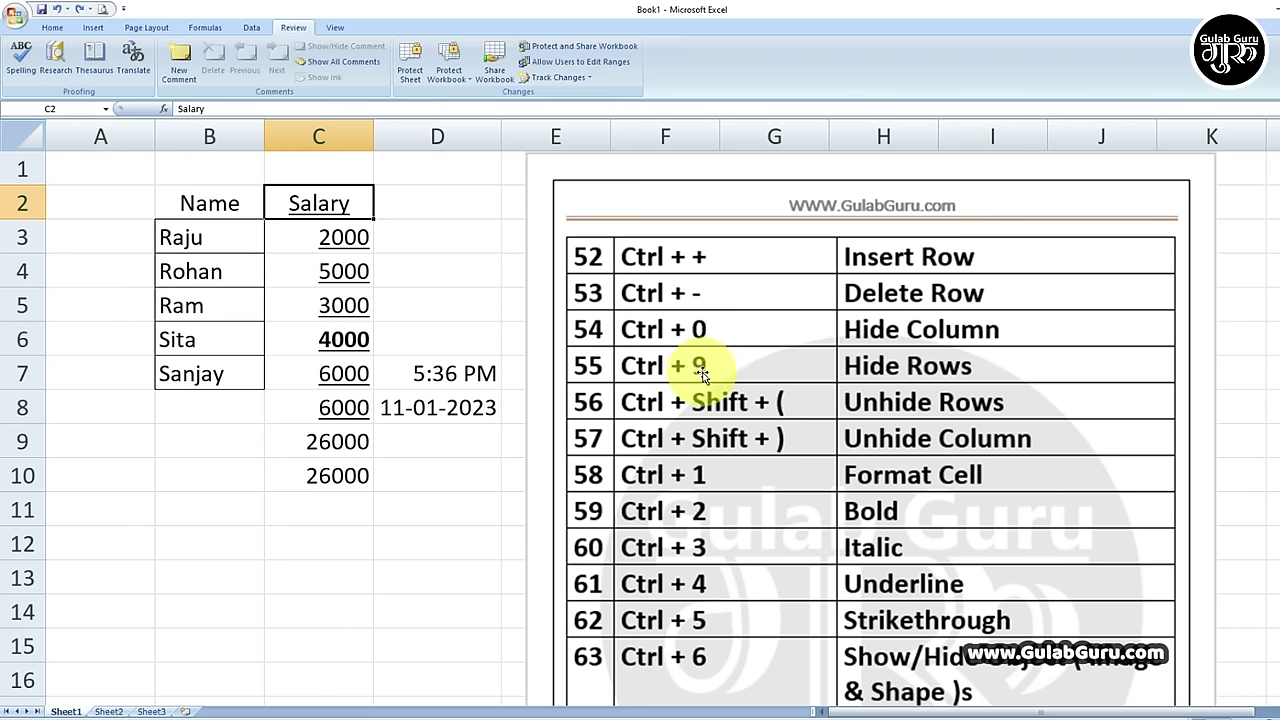
pyautogui.click(80, 310)
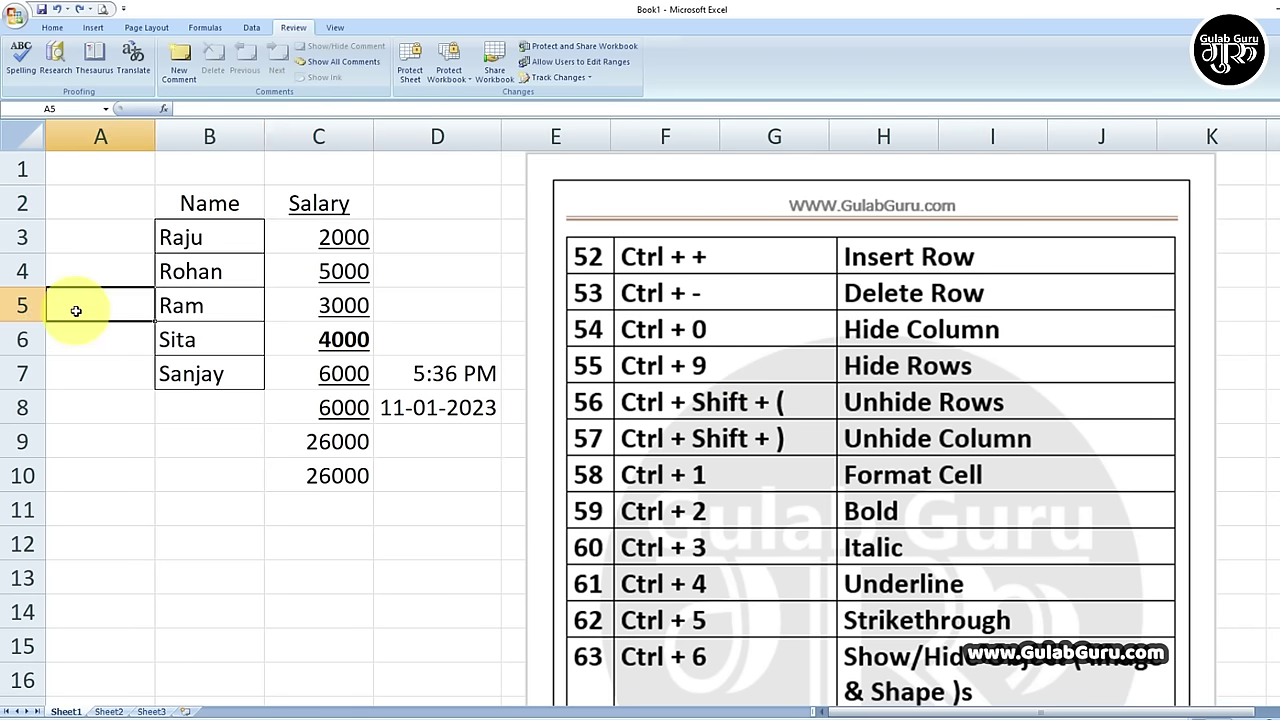
pyautogui.click(186, 311)
pyautogui.click(127, 311)
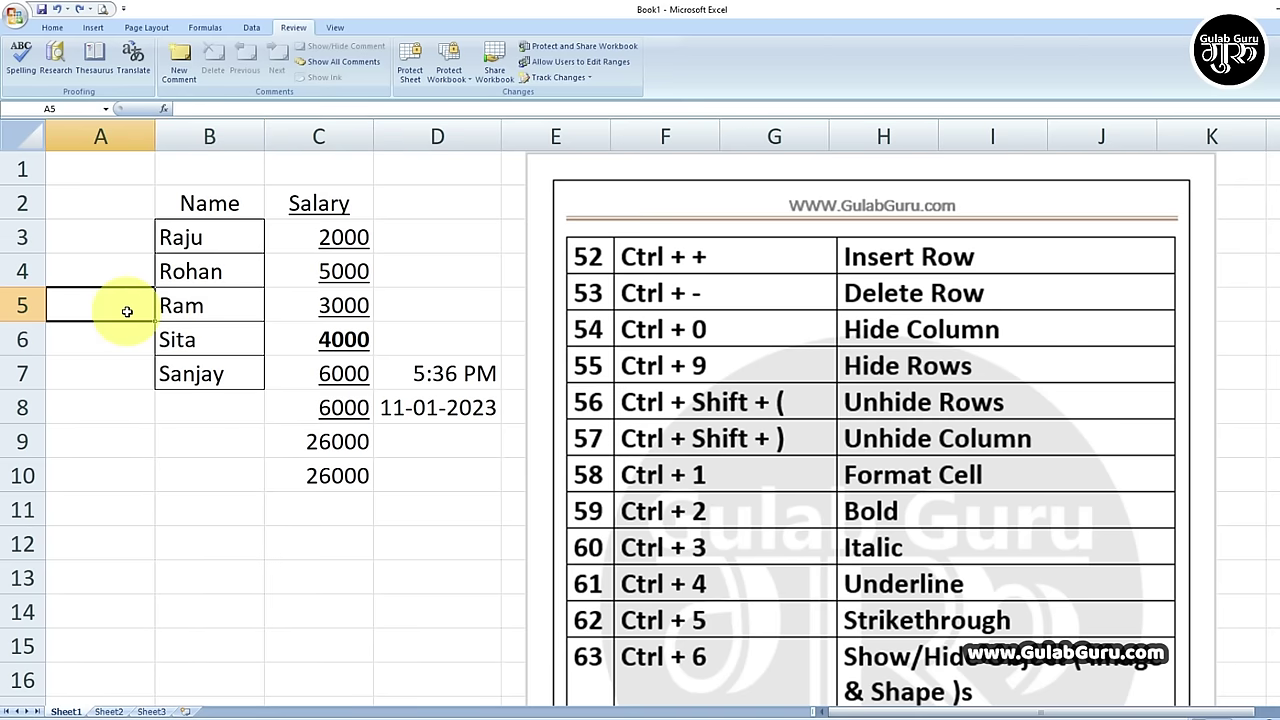
pyautogui.hotkey('ctrl', '9')
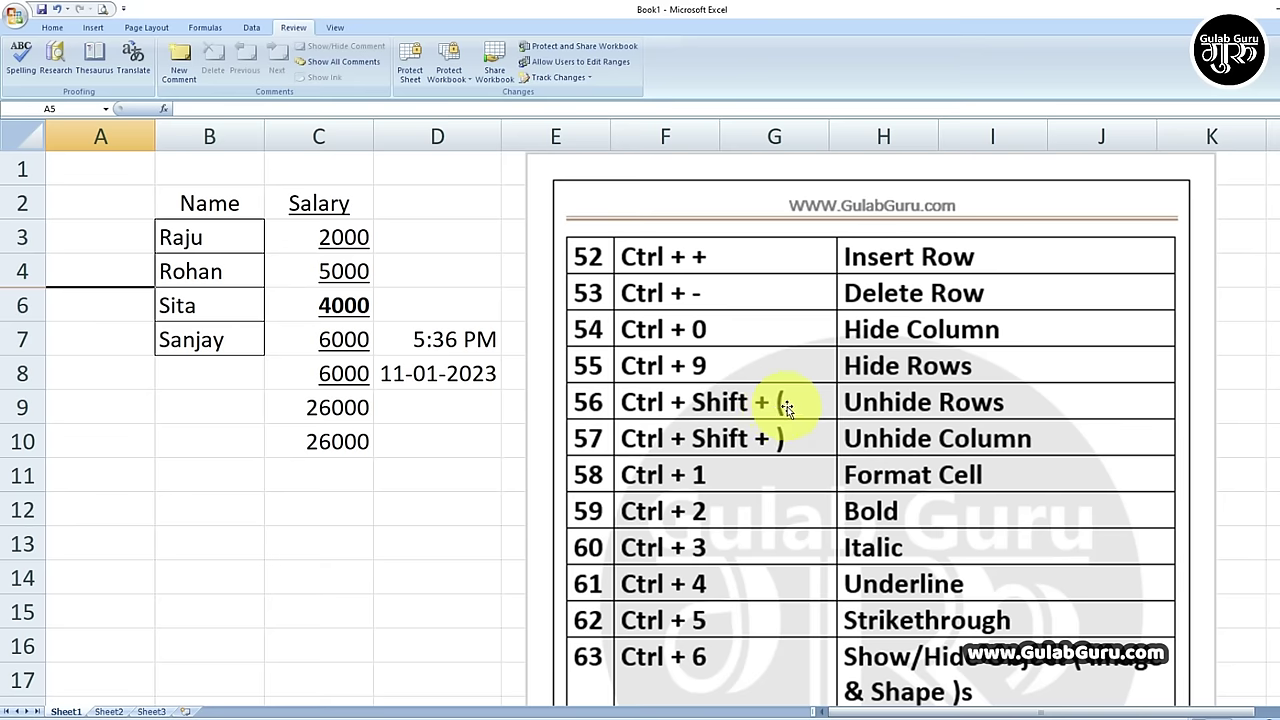
pyautogui.hotkey('ctrl', 'shift', '9')
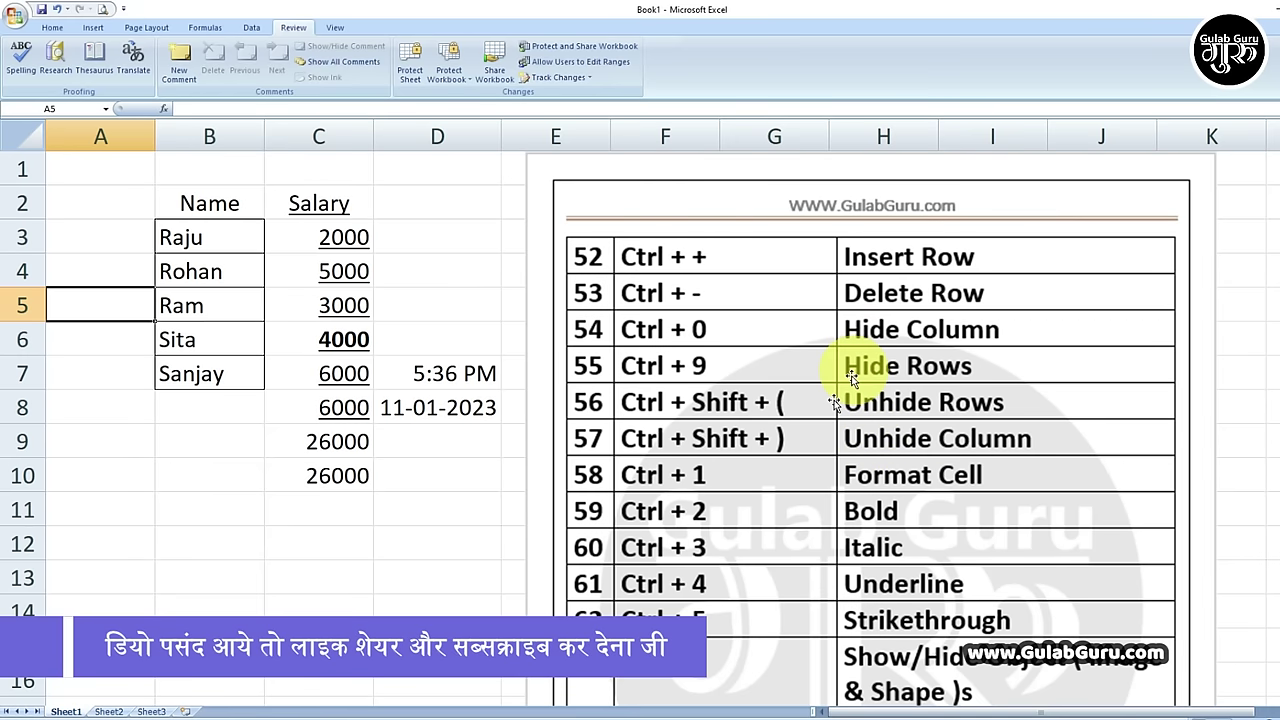
pyautogui.scroll(-1, 840, 365)
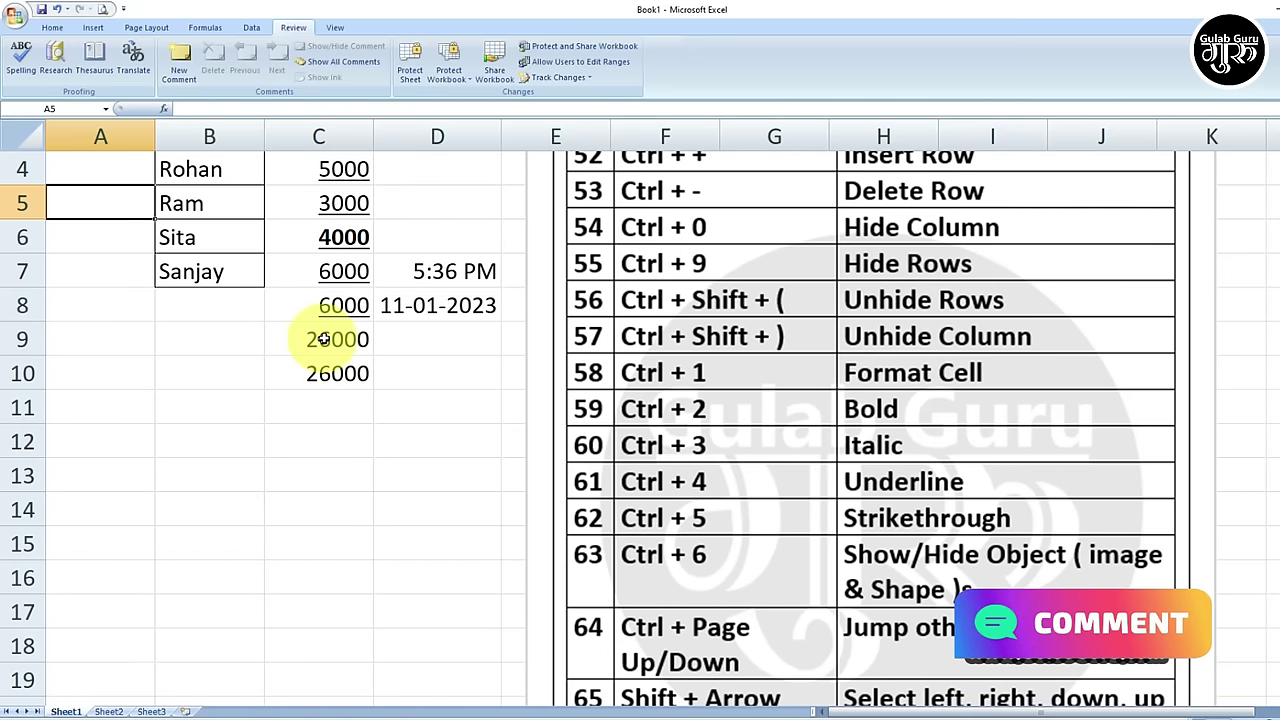
pyautogui.click(330, 340)
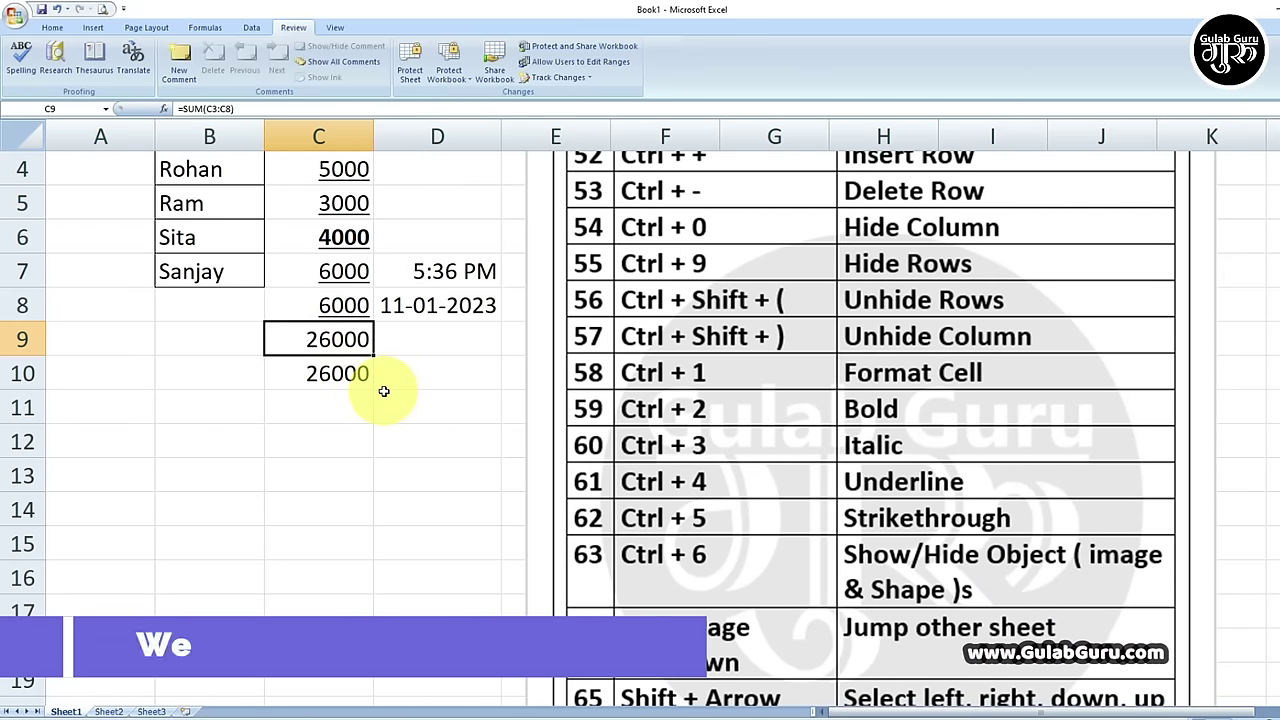
pyautogui.hotkey('ctrl', '1')
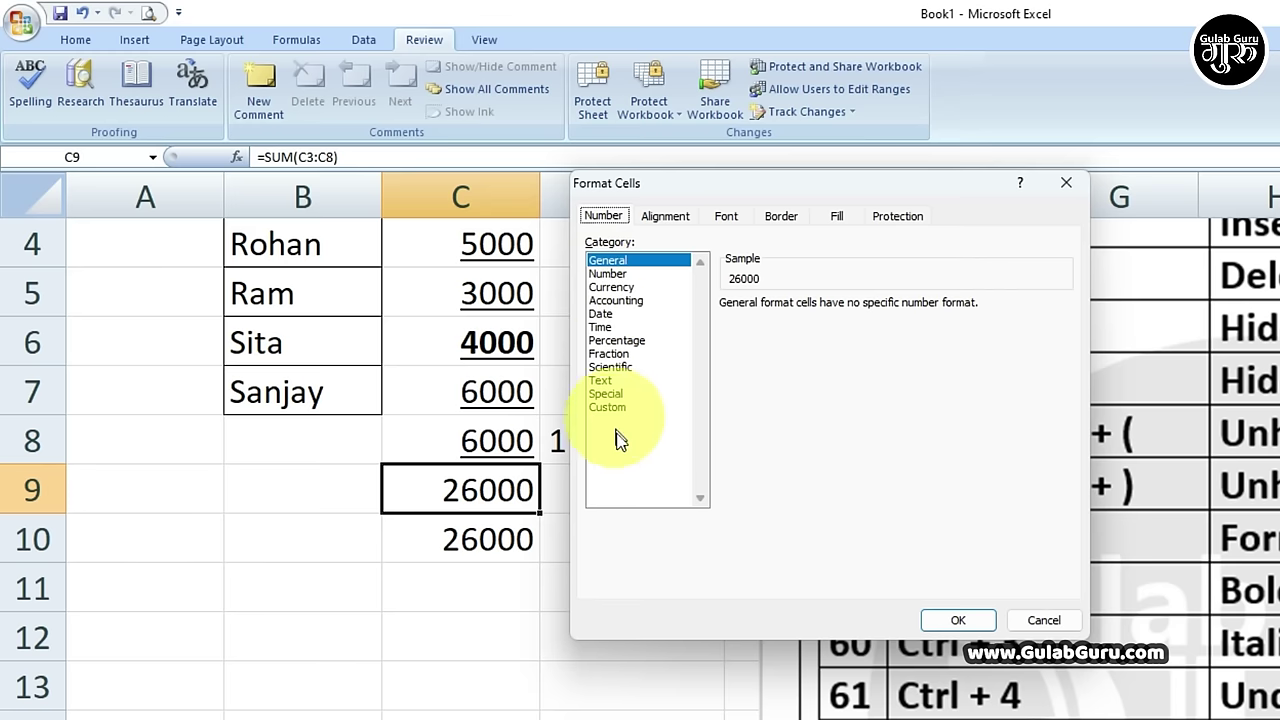
pyautogui.click(1040, 620)
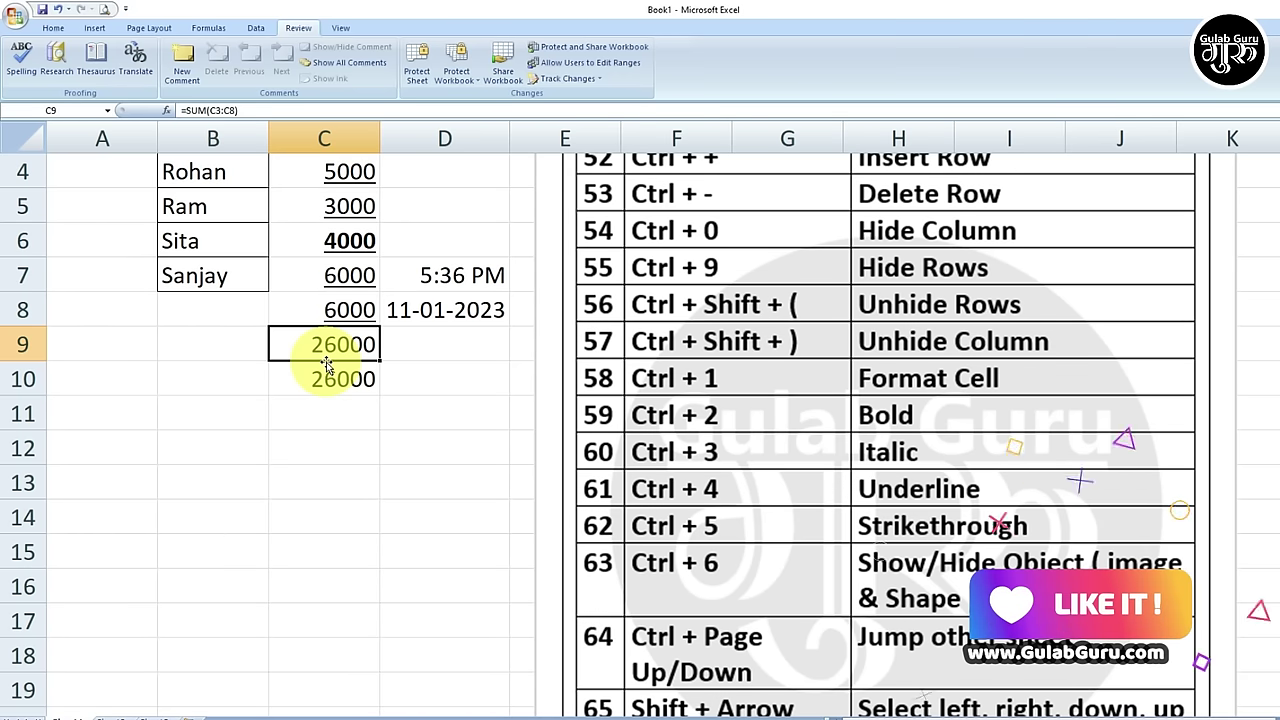
# Make the 26000 total in C10 bold with Ctrl+2 and italic with Ctrl+3.
pyautogui.click(350, 378)
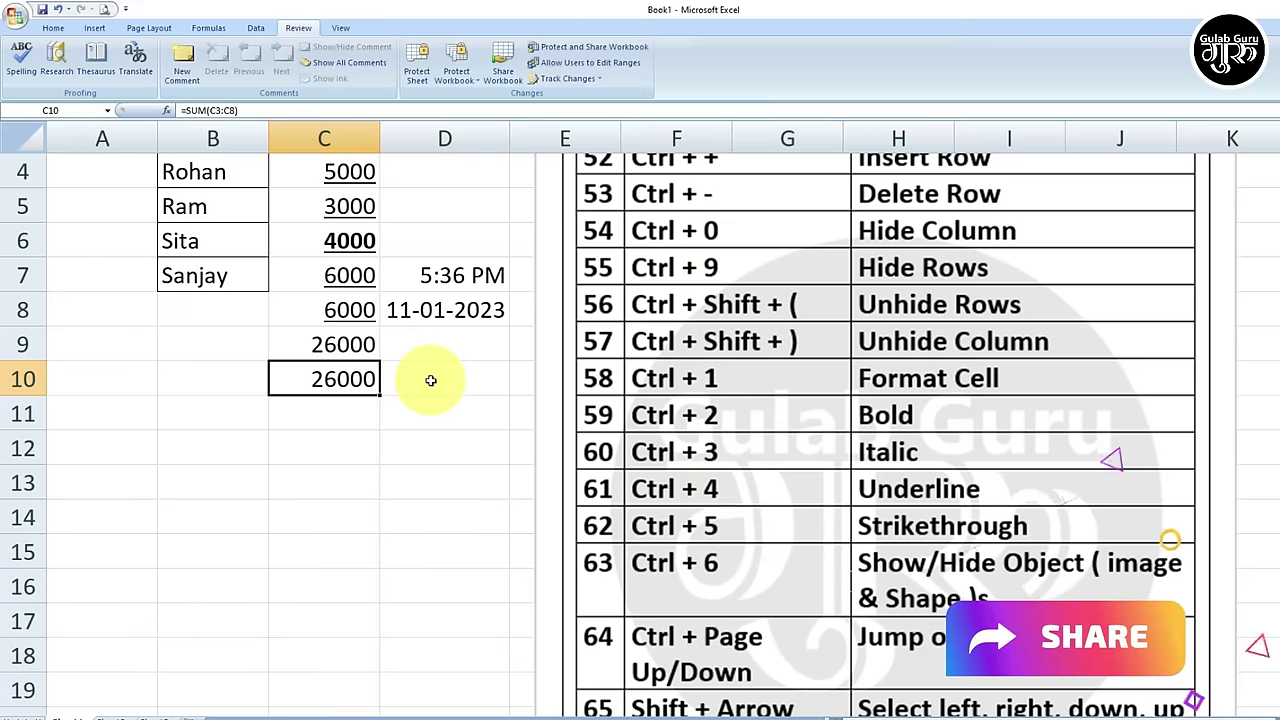
pyautogui.hotkey('ctrl', '2')
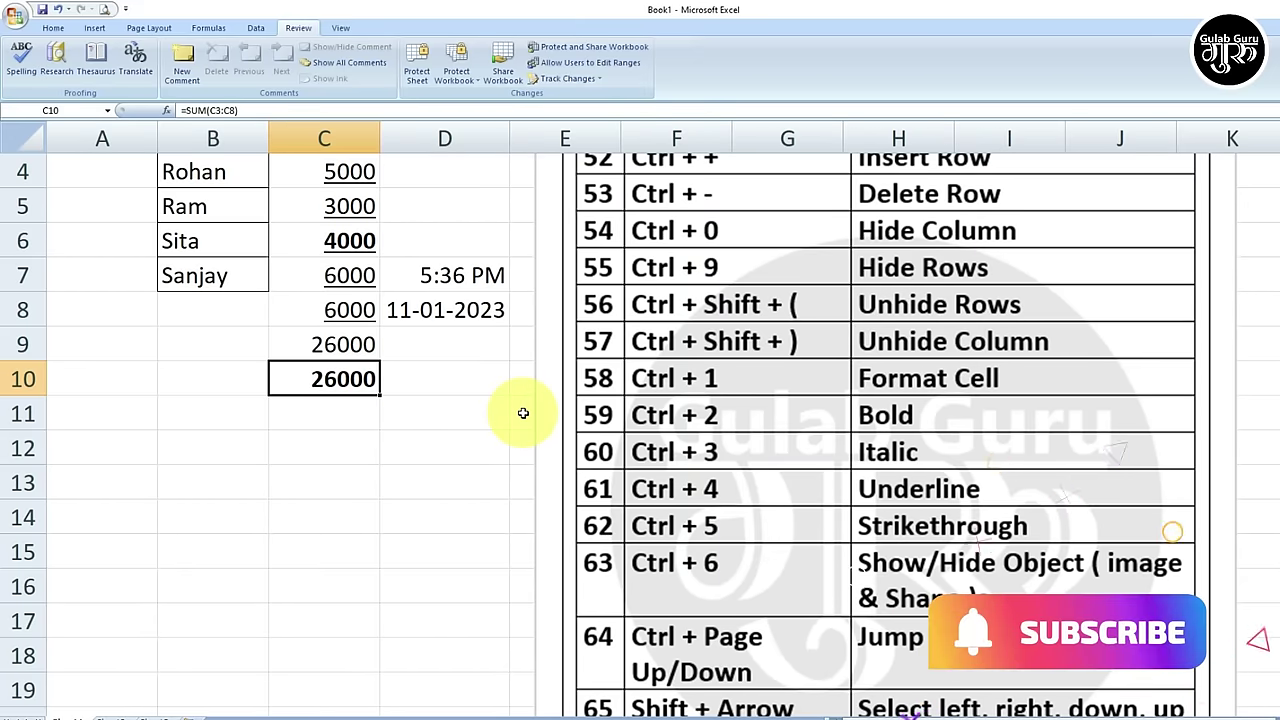
pyautogui.hotkey('ctrl', '3')
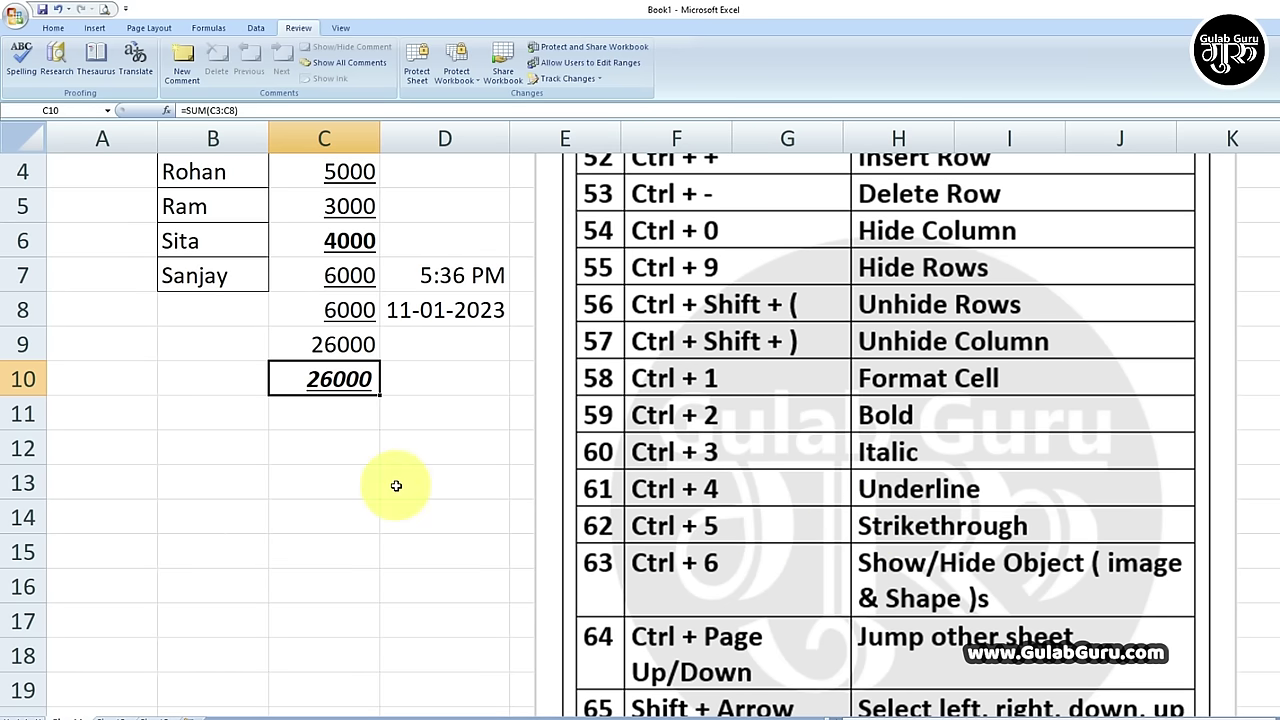
# Select the name Sanjay in B7 and bring up the basic formatting commands.
pyautogui.click(232, 279)
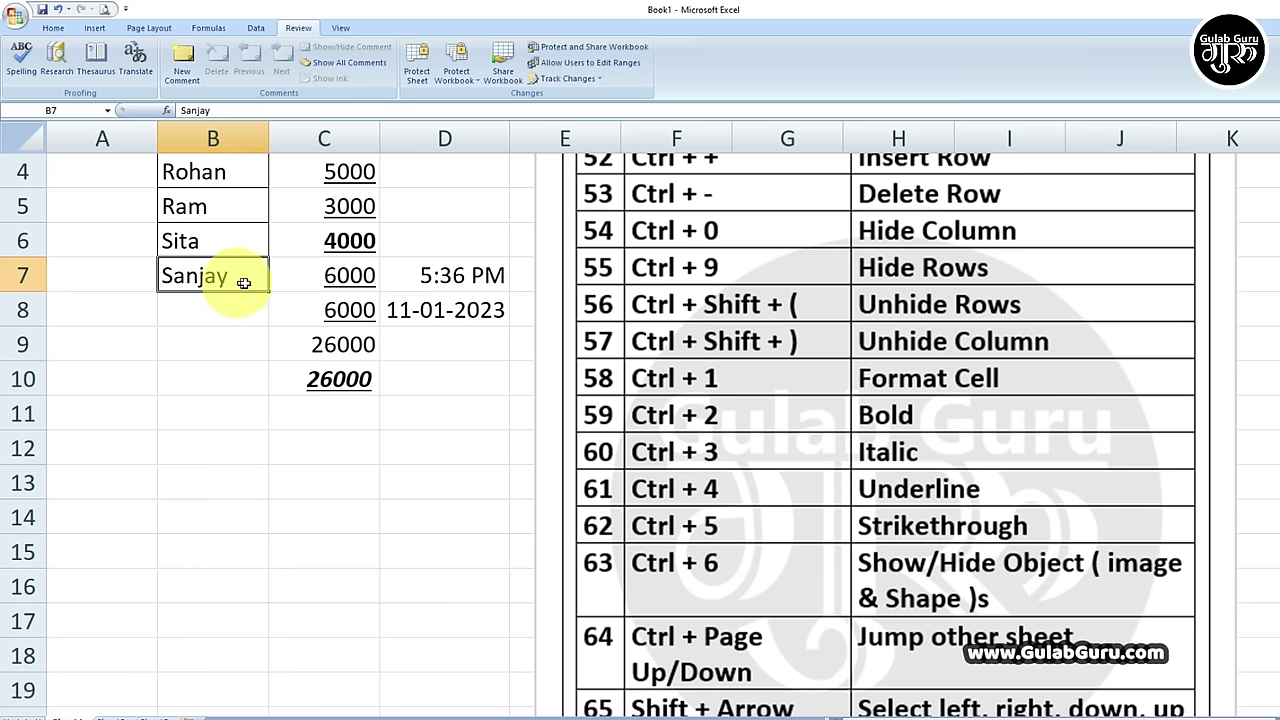
pyautogui.click(53, 30)
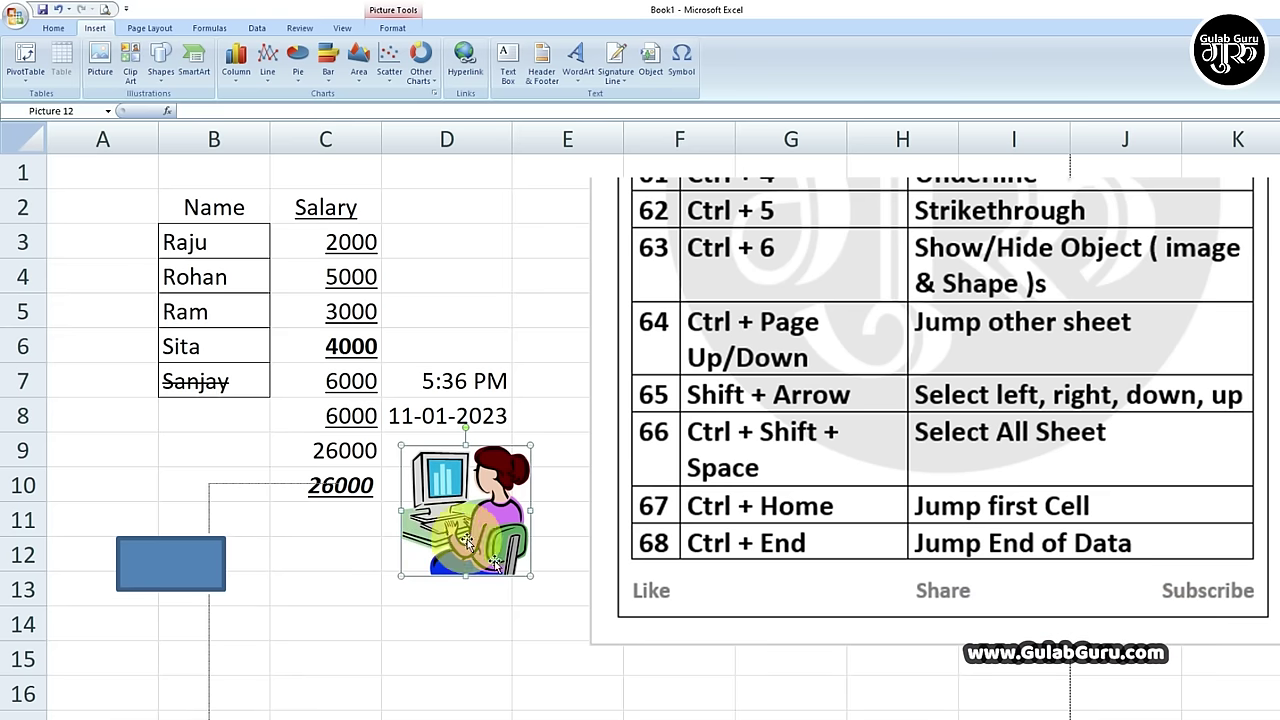
# Drag the blue rectangle up to rows 9–10, then hide and re-show all objects with Ctrl+6.
pyautogui.click(550, 623)
pyautogui.click(180, 560)
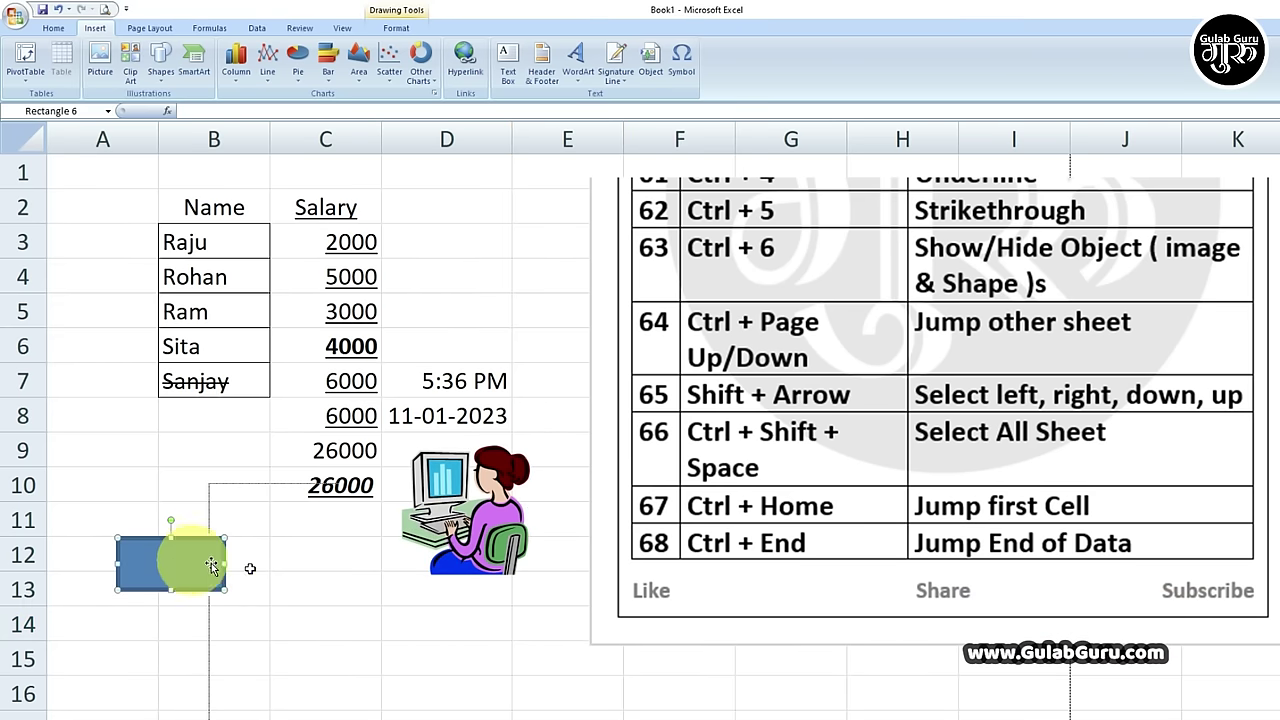
pyautogui.click(315, 585)
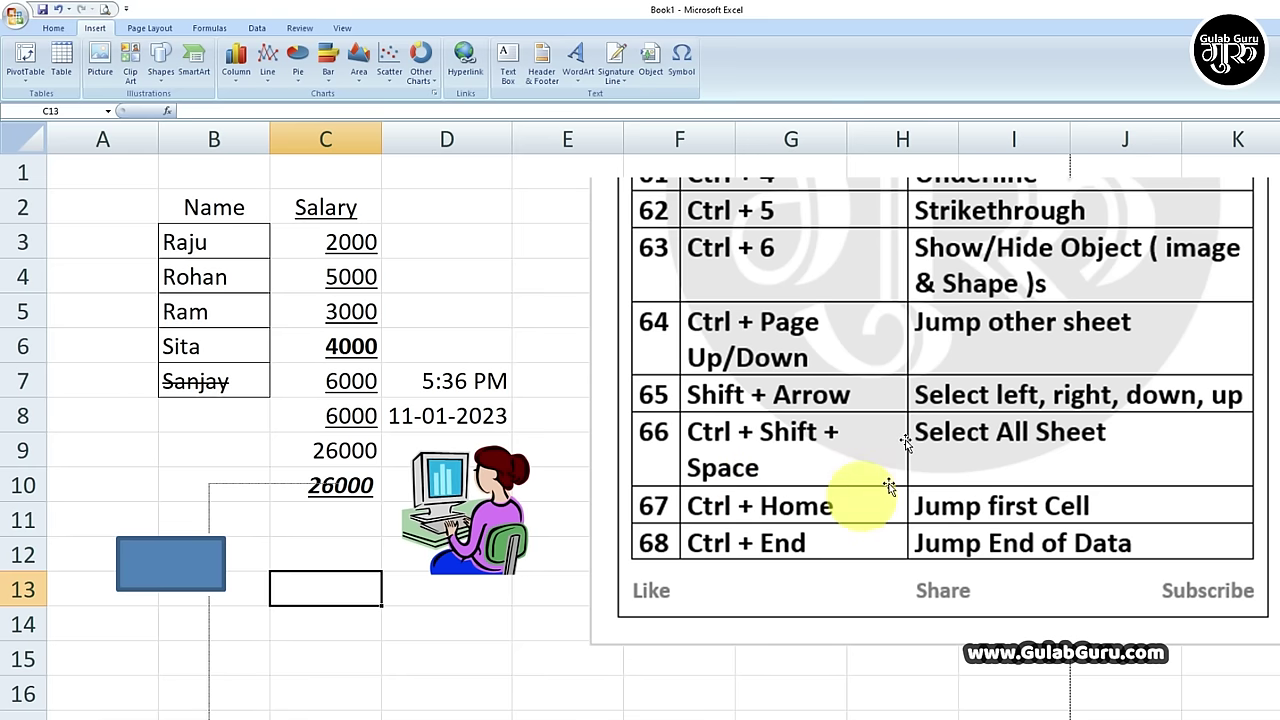
pyautogui.click(758, 458)
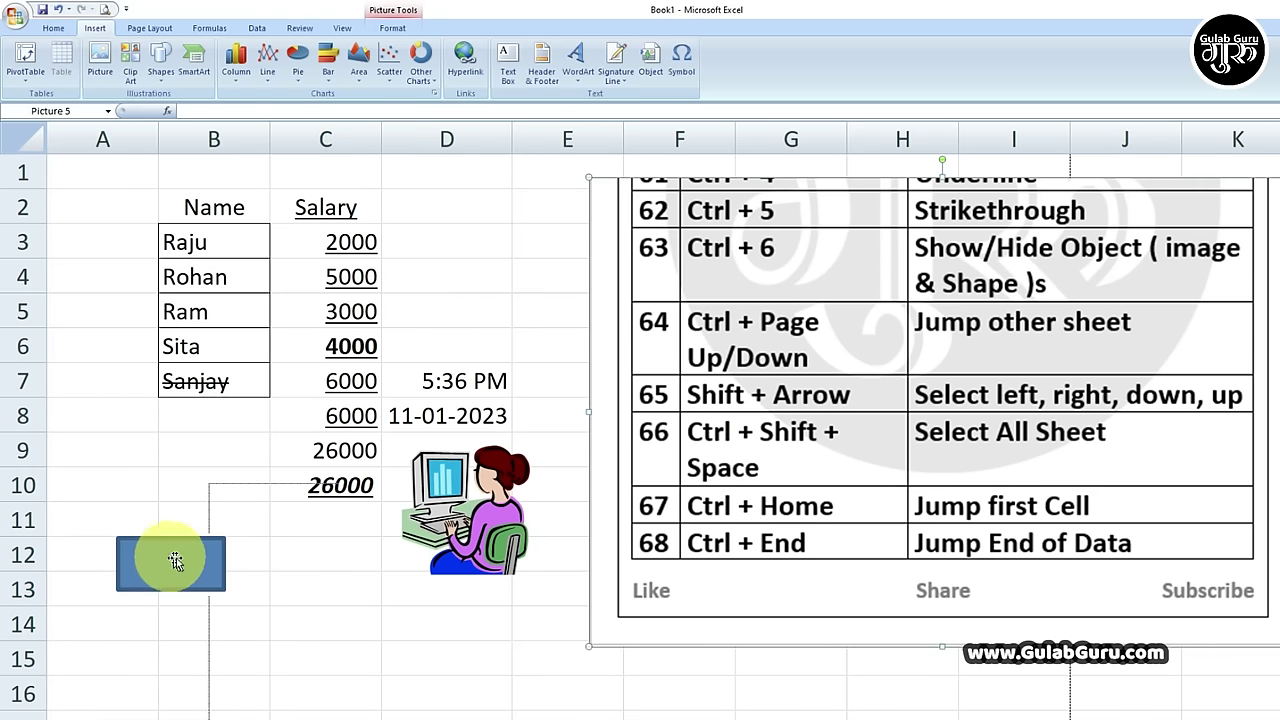
pyautogui.moveTo(177, 560); pyautogui.dragTo(192, 477)
pyautogui.click(314, 558)
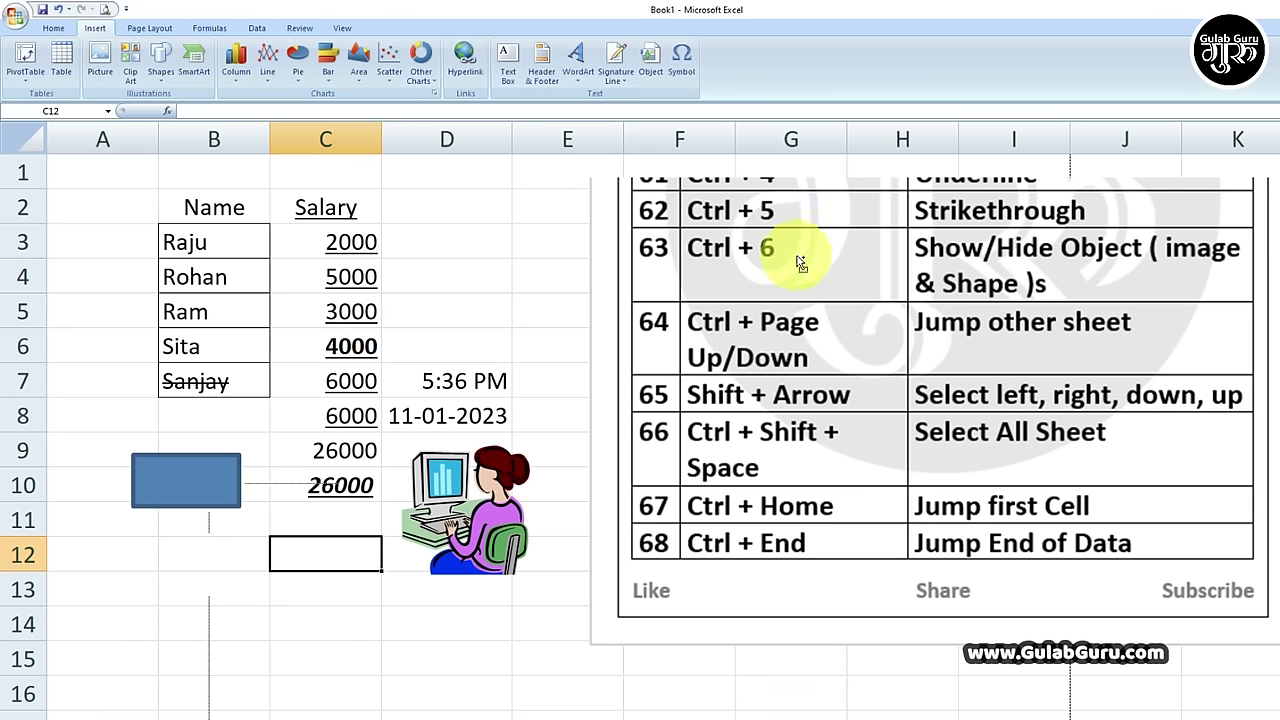
pyautogui.hotkey('ctrl', '6')
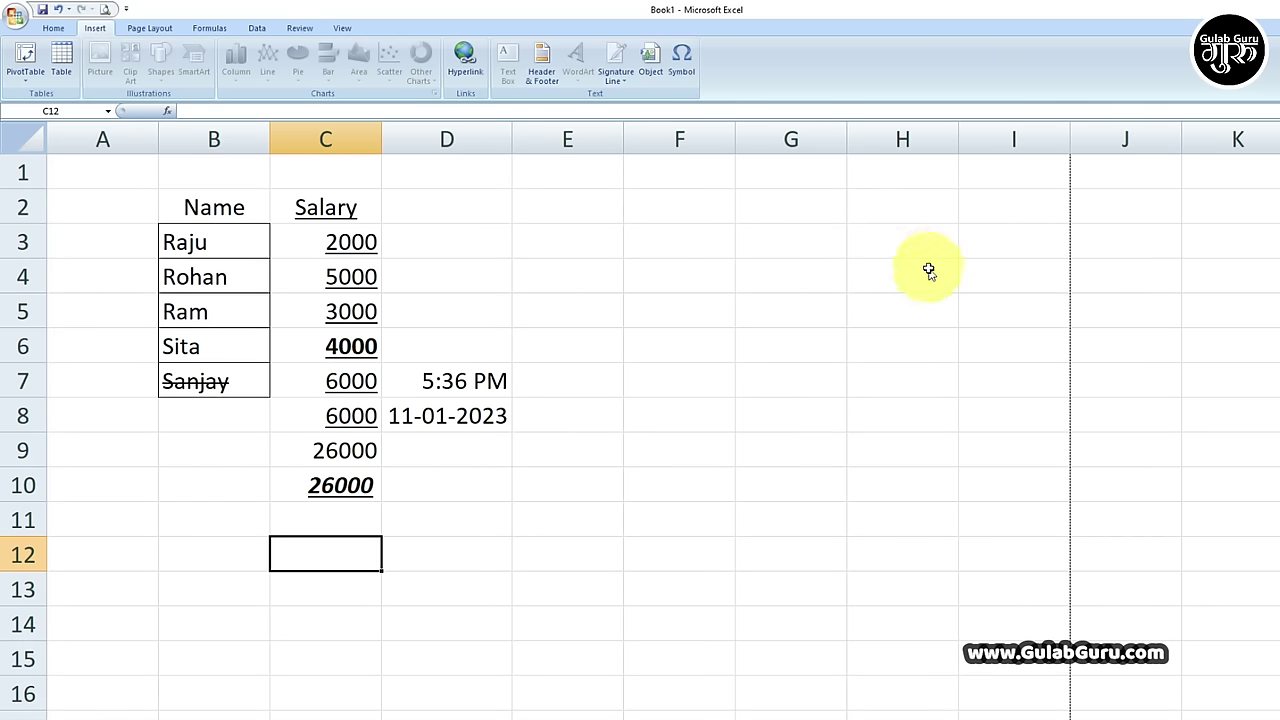
pyautogui.hotkey('ctrl', '6')
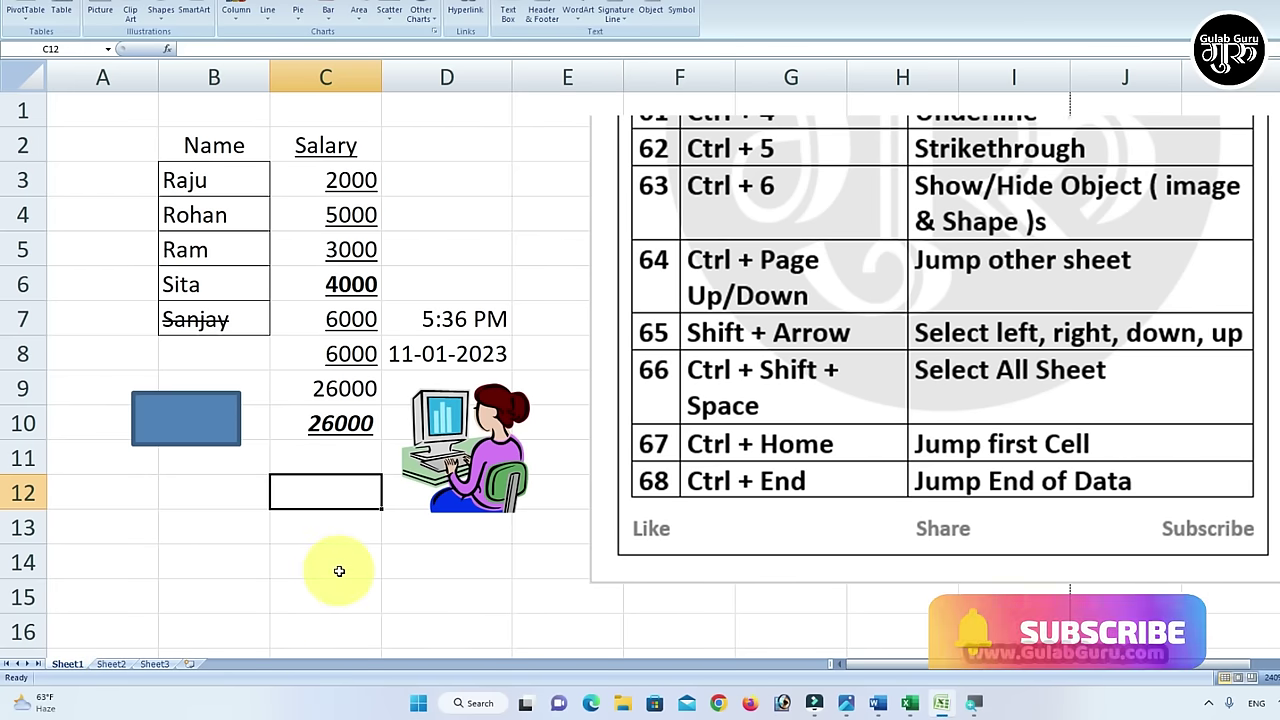
pyautogui.hotkey('ctrl', 'pagedown')
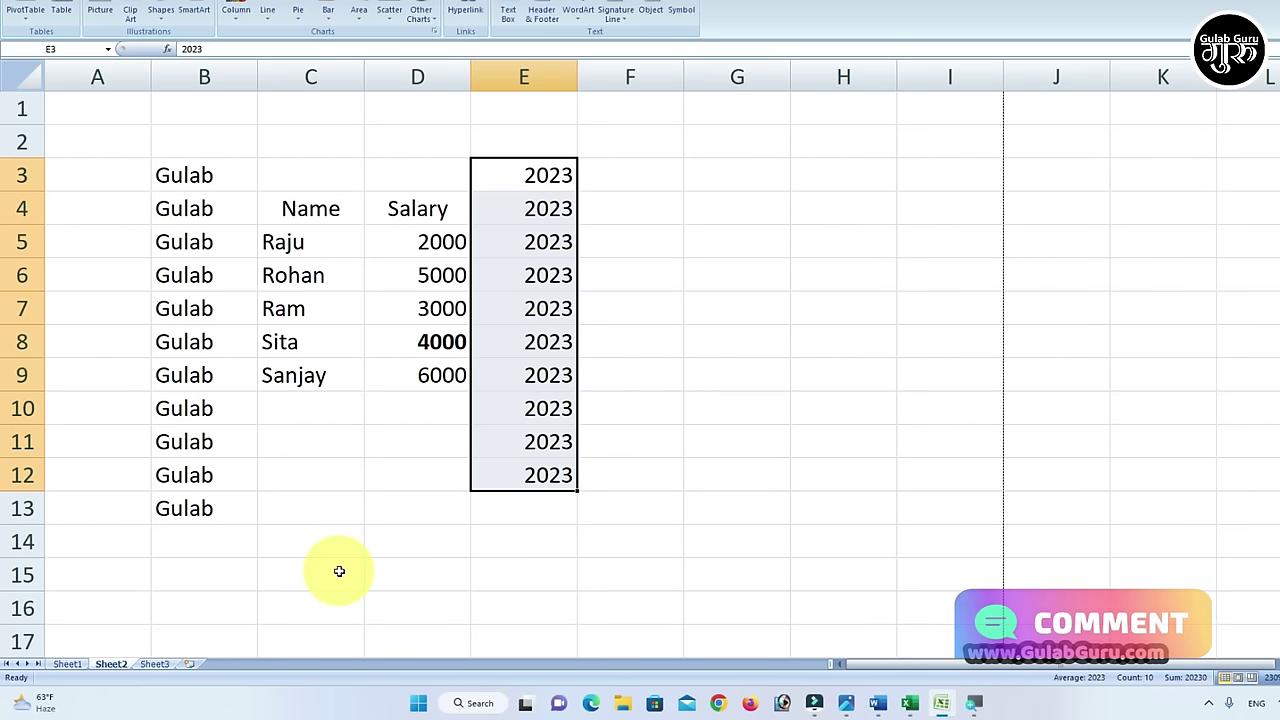
pyautogui.hotkey('ctrl', 'pagedown')
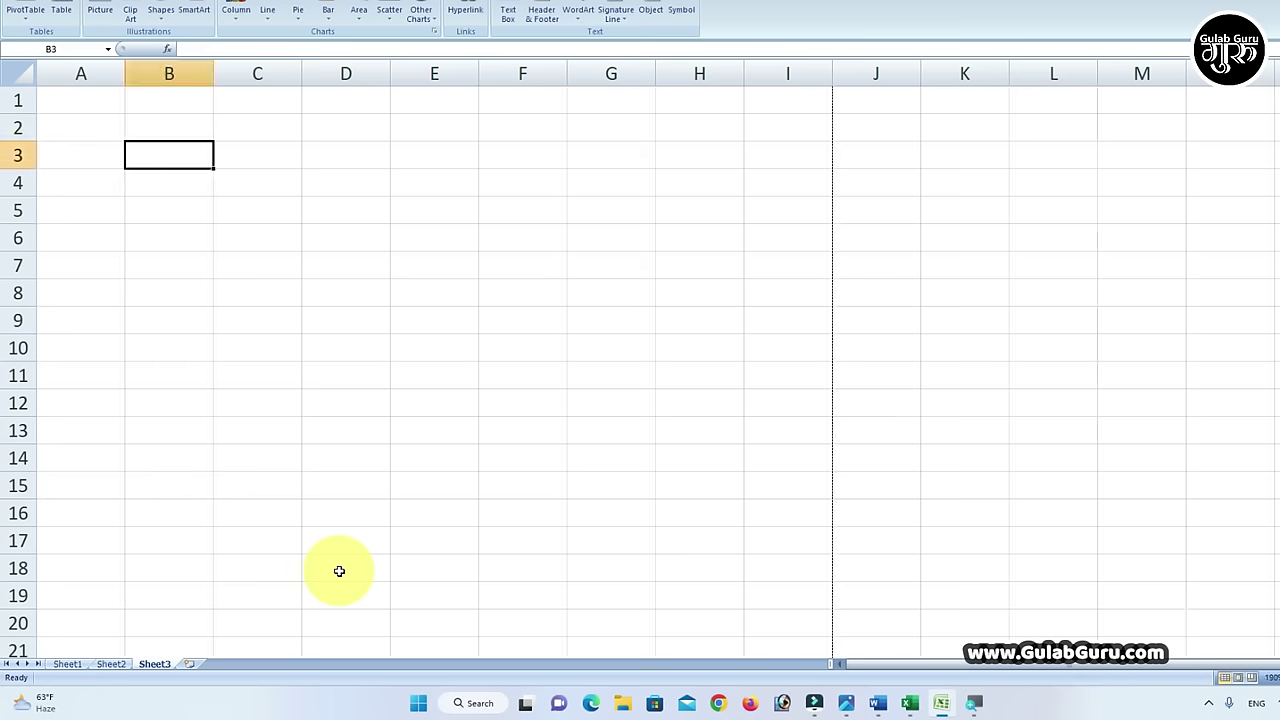
pyautogui.hotkey('ctrl', 'pageup')
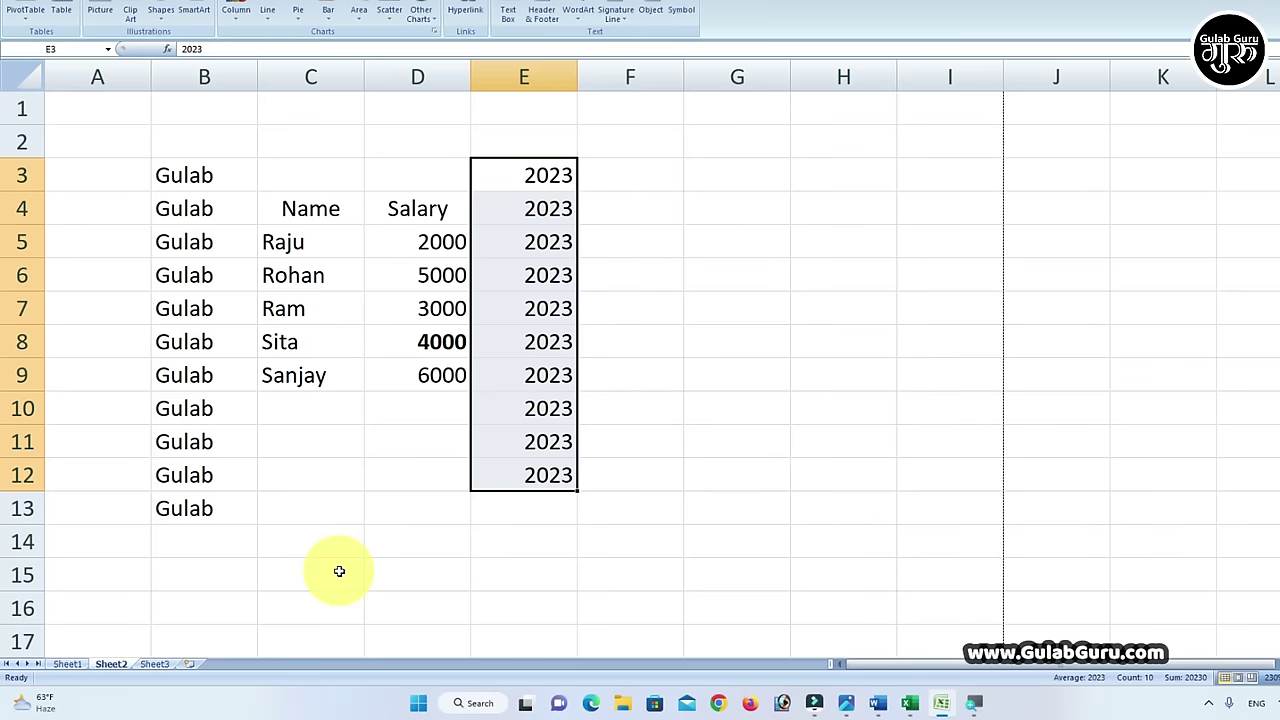
pyautogui.hotkey('ctrl', 'pageup')
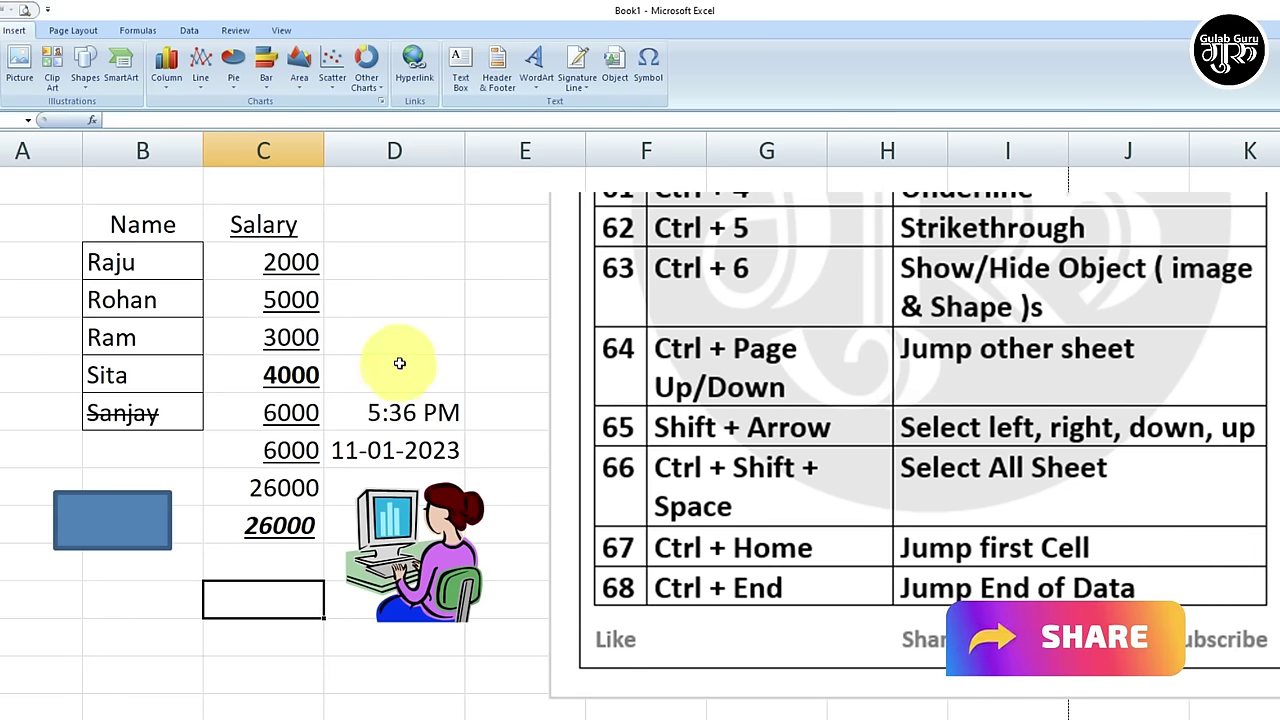
pyautogui.click(290, 333)
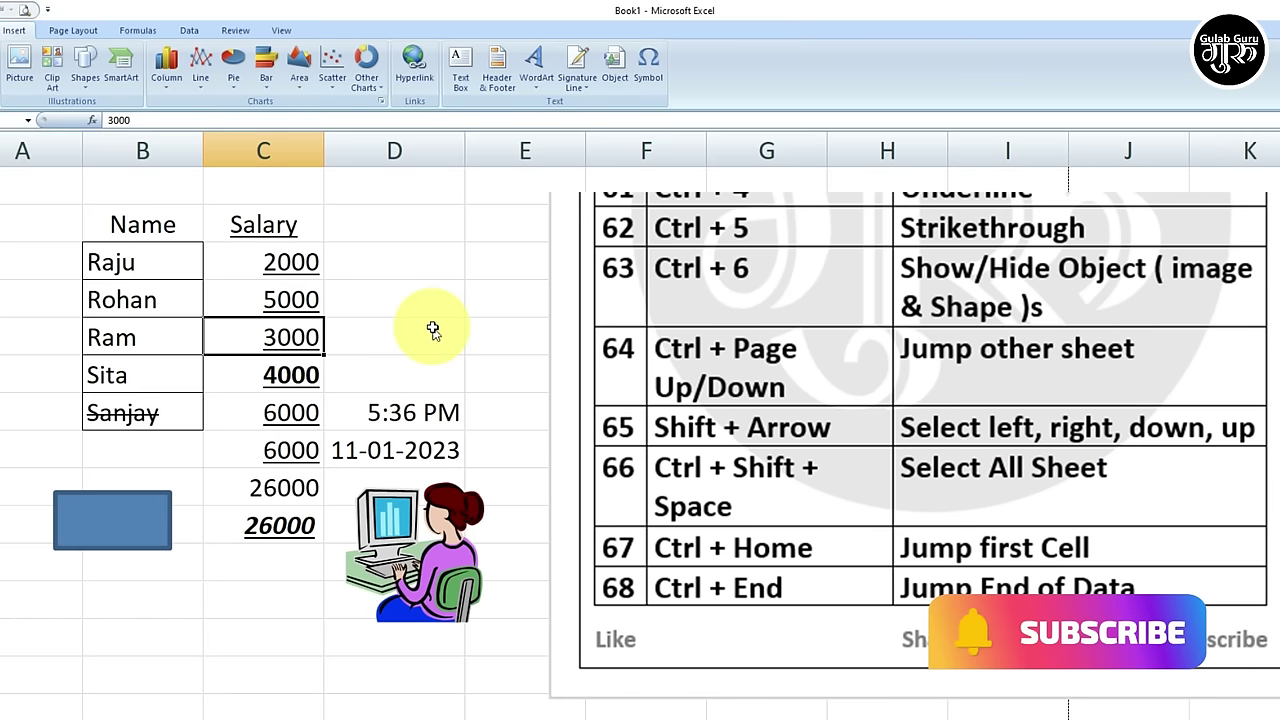
pyautogui.hotkey('shift', 'Right')
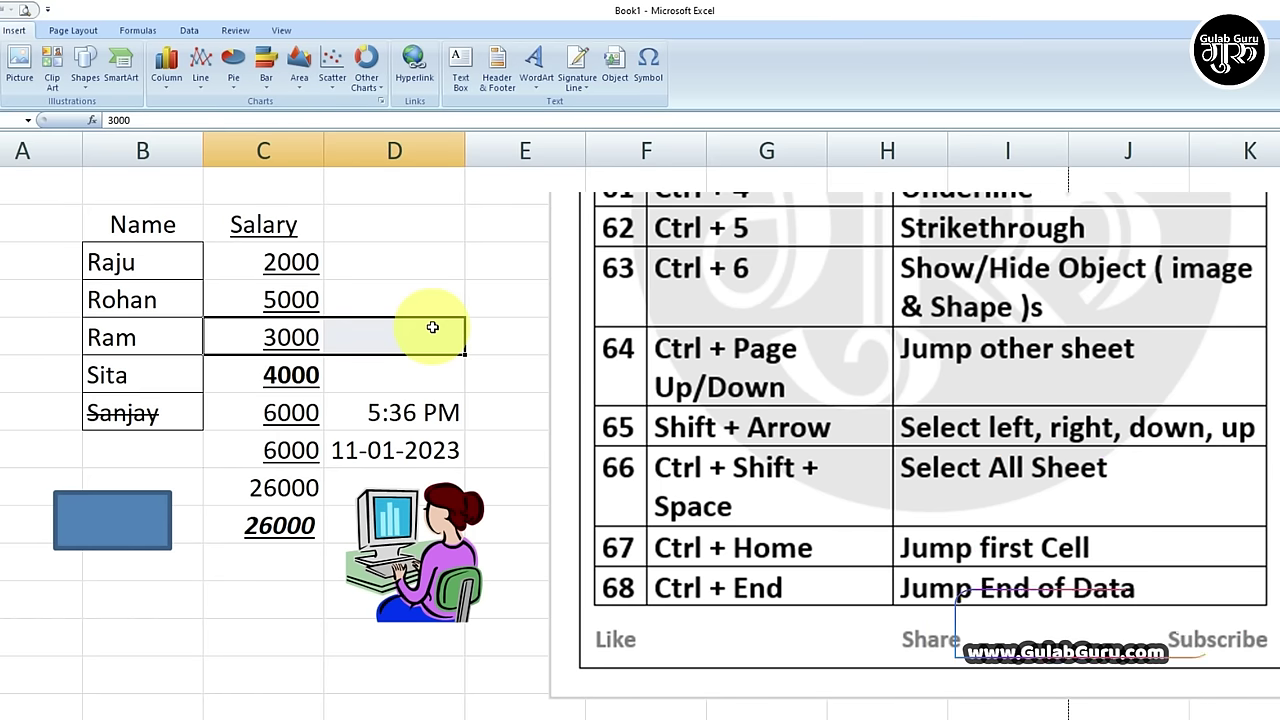
pyautogui.hotkey('shift', 'Right')
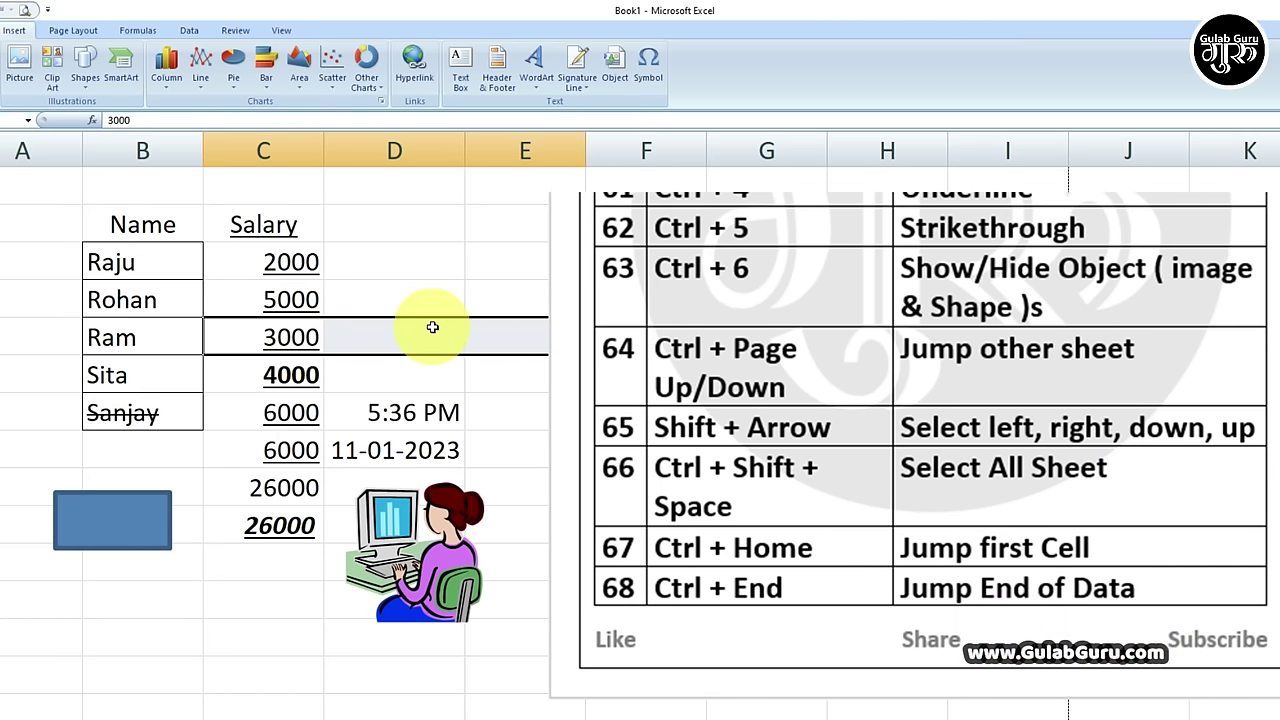
pyautogui.hotkey('shift', 'Down')
pyautogui.hotkey('shift', 'Down')
pyautogui.hotkey('shift', 'Down')
pyautogui.hotkey('shift', 'Down')
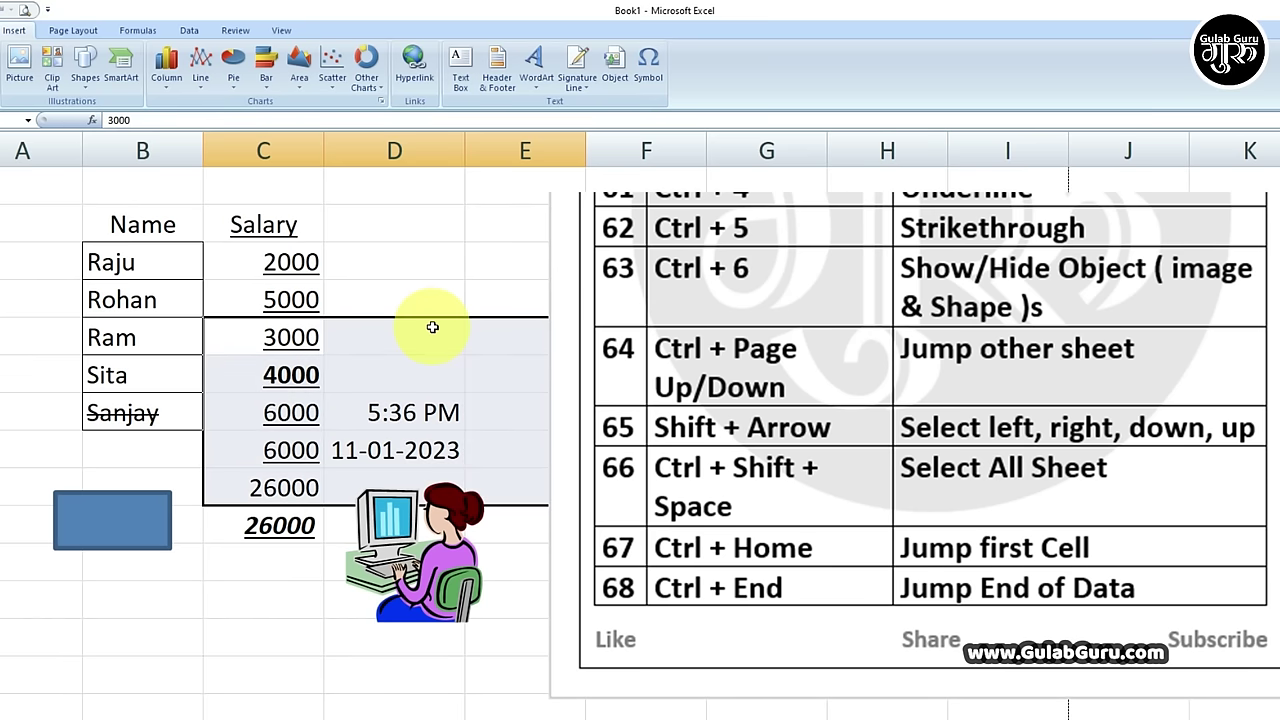
pyautogui.hotkey('shift', 'Left')
pyautogui.hotkey('shift', 'Left')
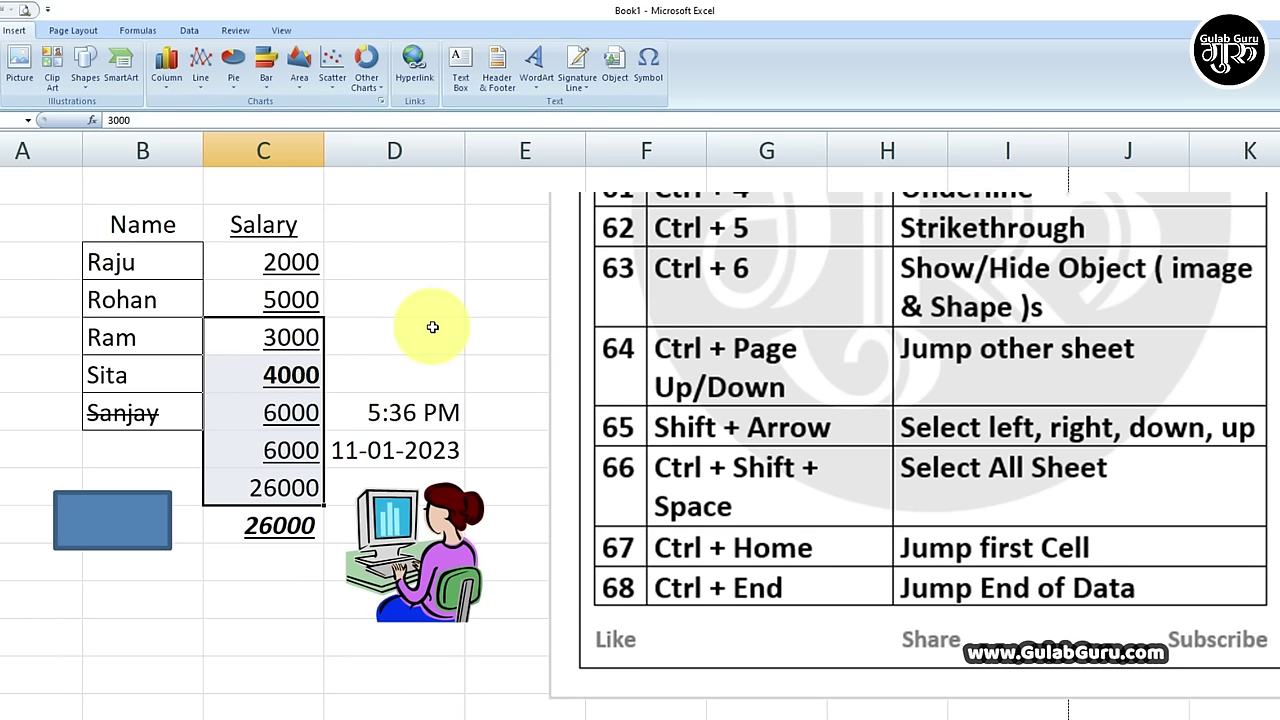
pyautogui.hotkey('shift', 'Left')
pyautogui.hotkey('shift', 'Left')
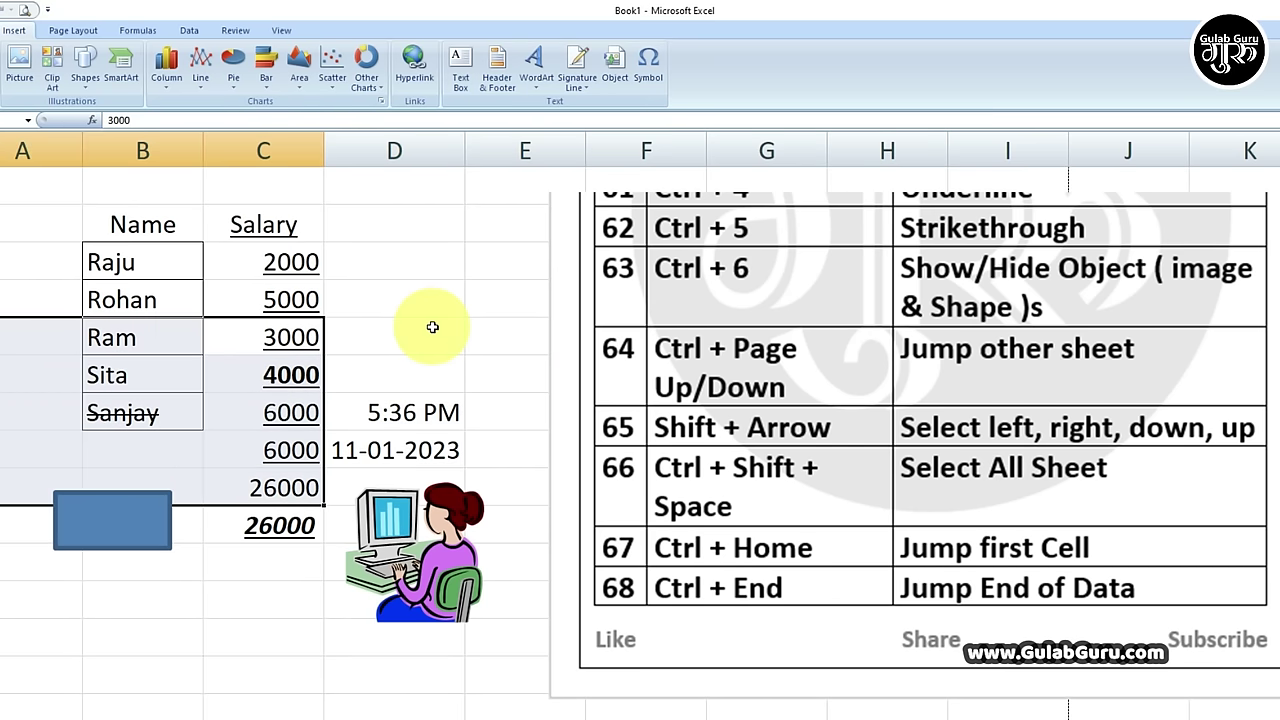
pyautogui.hotkey('shift', 'Up')
pyautogui.hotkey('shift', 'Up')
pyautogui.hotkey('shift', 'Up')
pyautogui.hotkey('shift', 'Up')
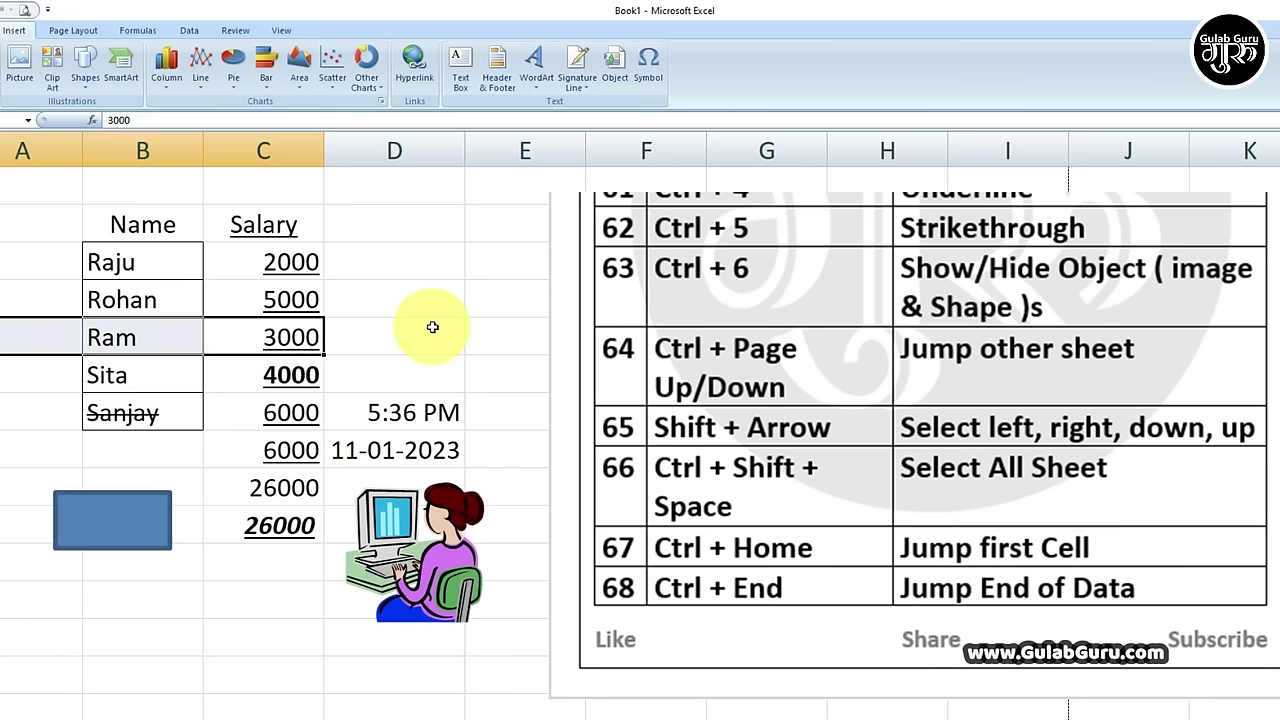
pyautogui.hotkey('shift', 'Up')
pyautogui.hotkey('shift', 'Up')
pyautogui.hotkey('shift', 'Up')
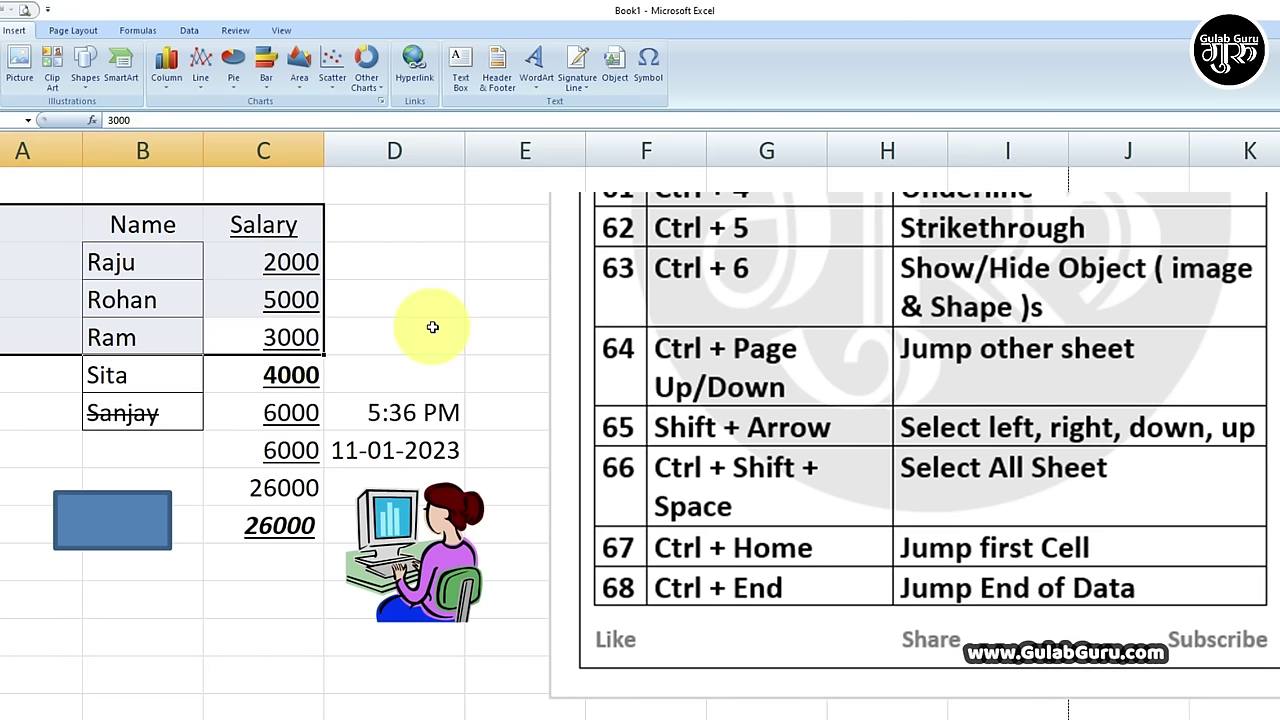
pyautogui.click(432, 327)
pyautogui.click(140, 260)
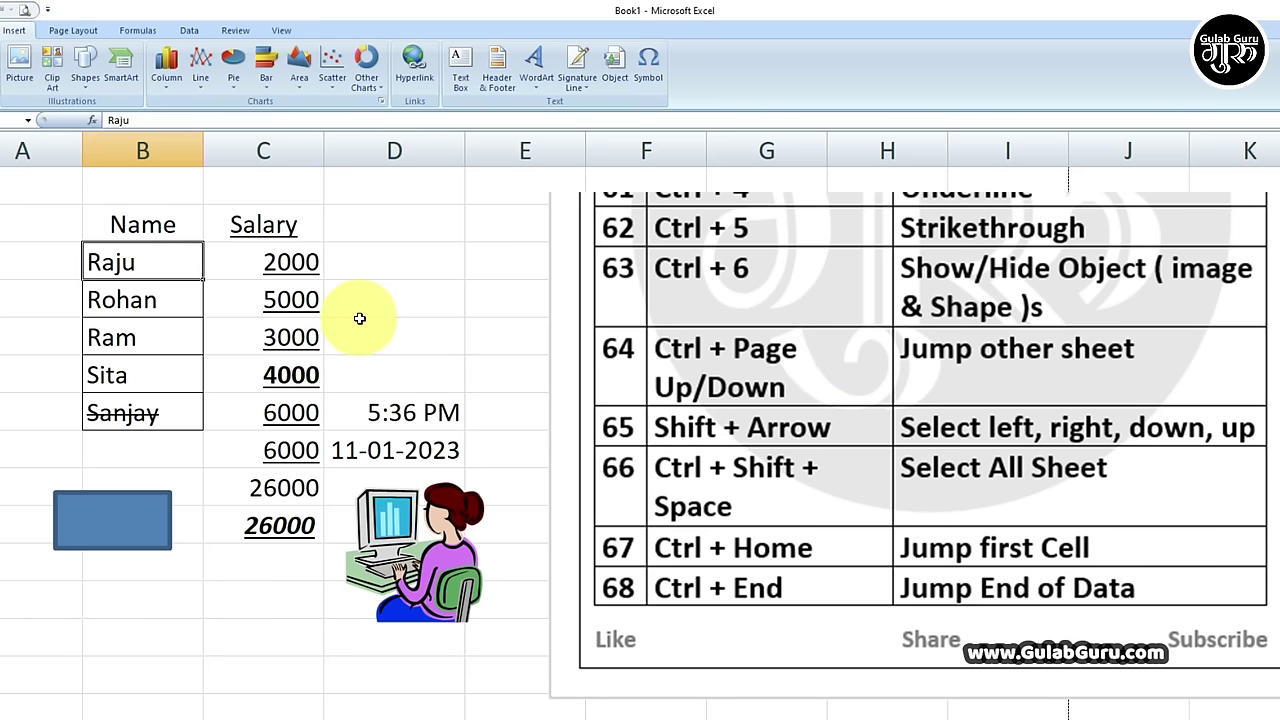
pyautogui.hotkey('ctrl', 'End')
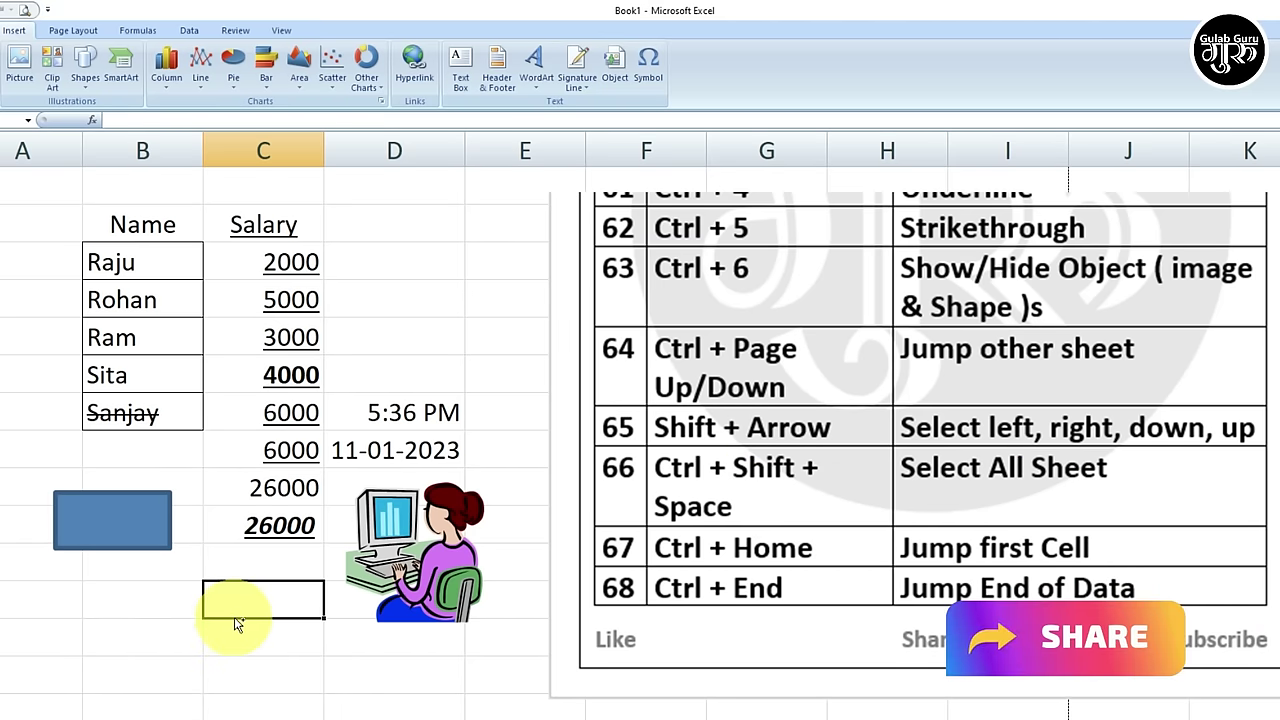
pyautogui.hotkey('ctrl', 'shift', 'space')
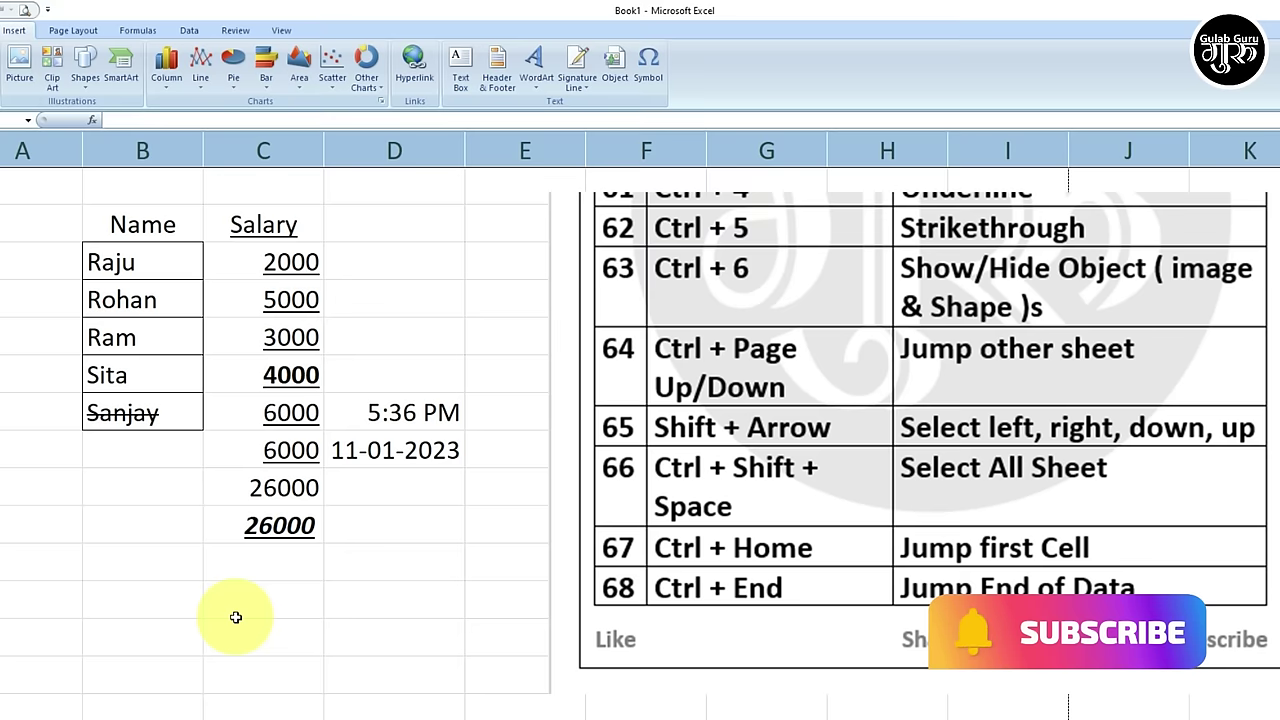
pyautogui.click(236, 616)
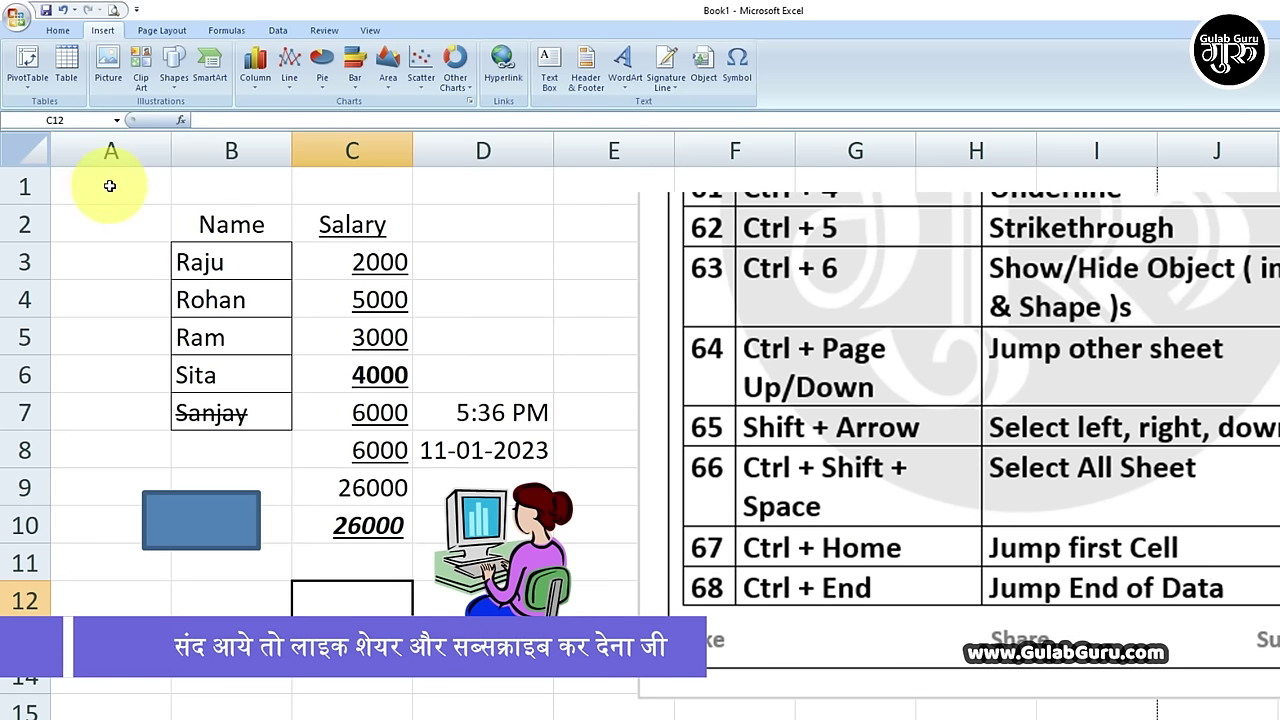
pyautogui.scroll(-1, 1183, 474)
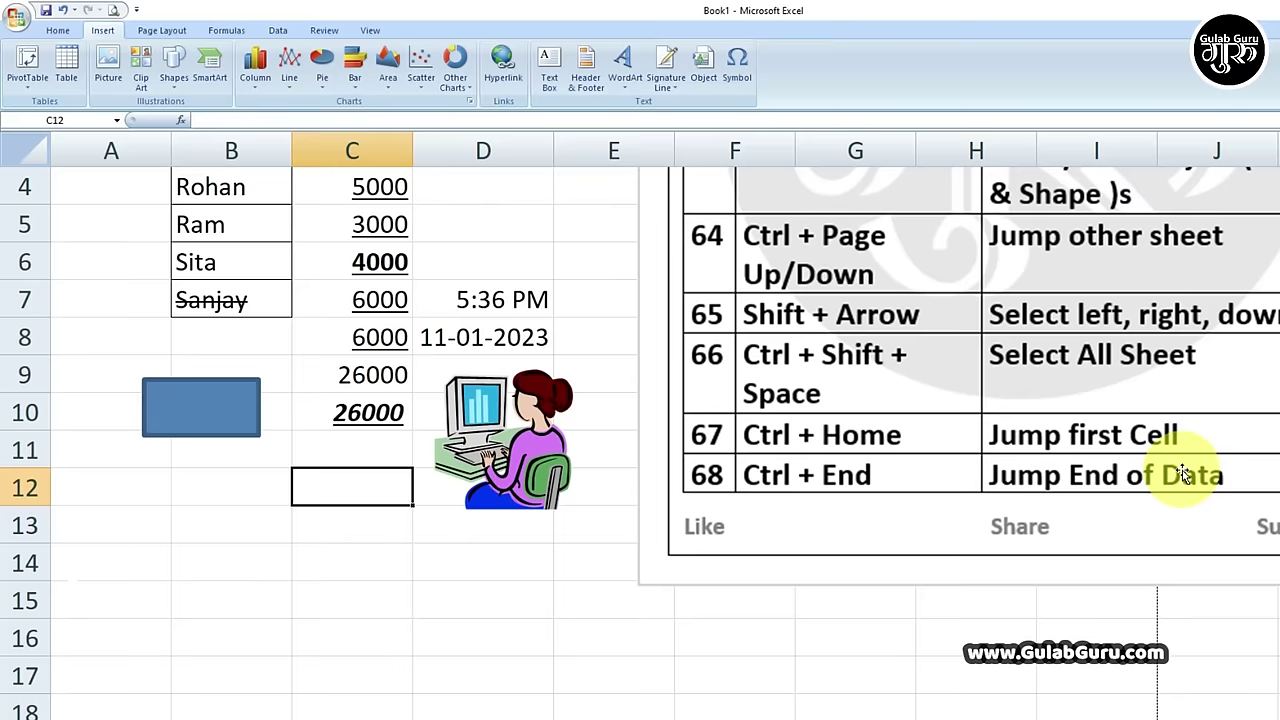
pyautogui.scroll(-4, 1183, 474)
pyautogui.scroll(-6, 1181, 471)
pyautogui.scroll(-6, 1183, 474)
pyautogui.click(1232, 493)
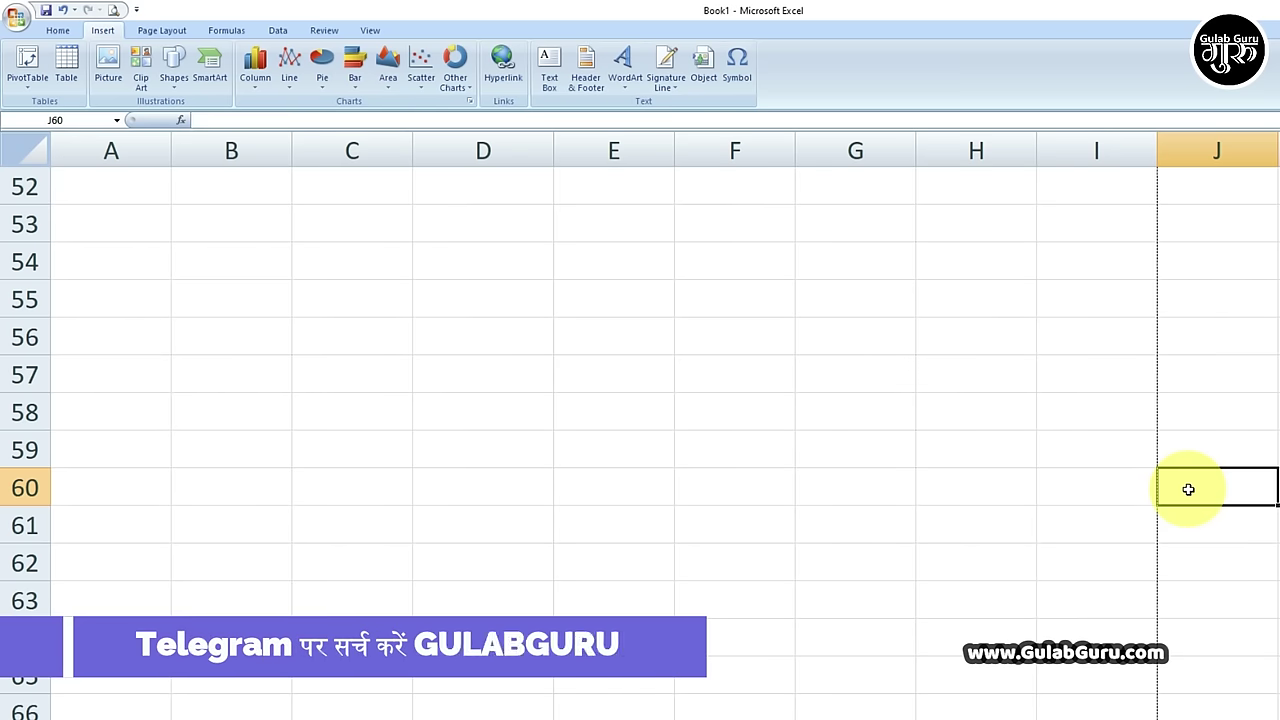
# Jump to A1 and the data end, move the clip art down to rows 13–15, then deselect it.
pyautogui.hotkey('ctrl', 'Home')
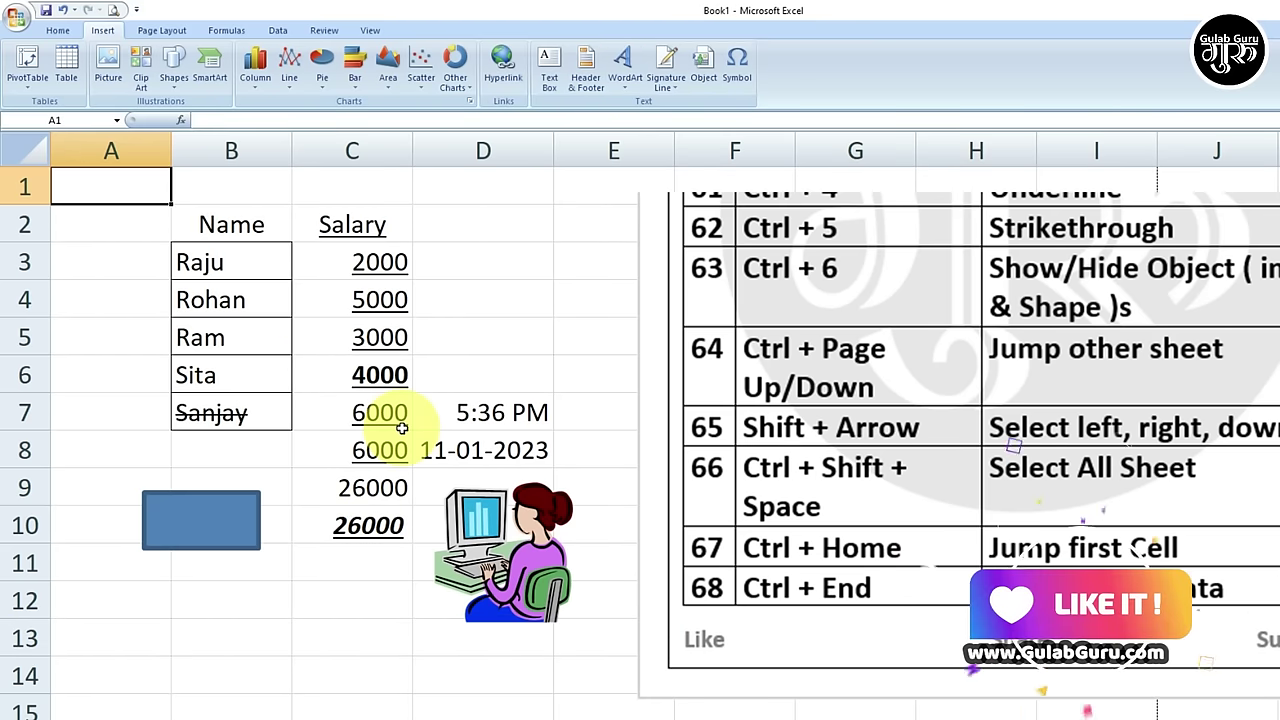
pyautogui.hotkey('ctrl', 'End')
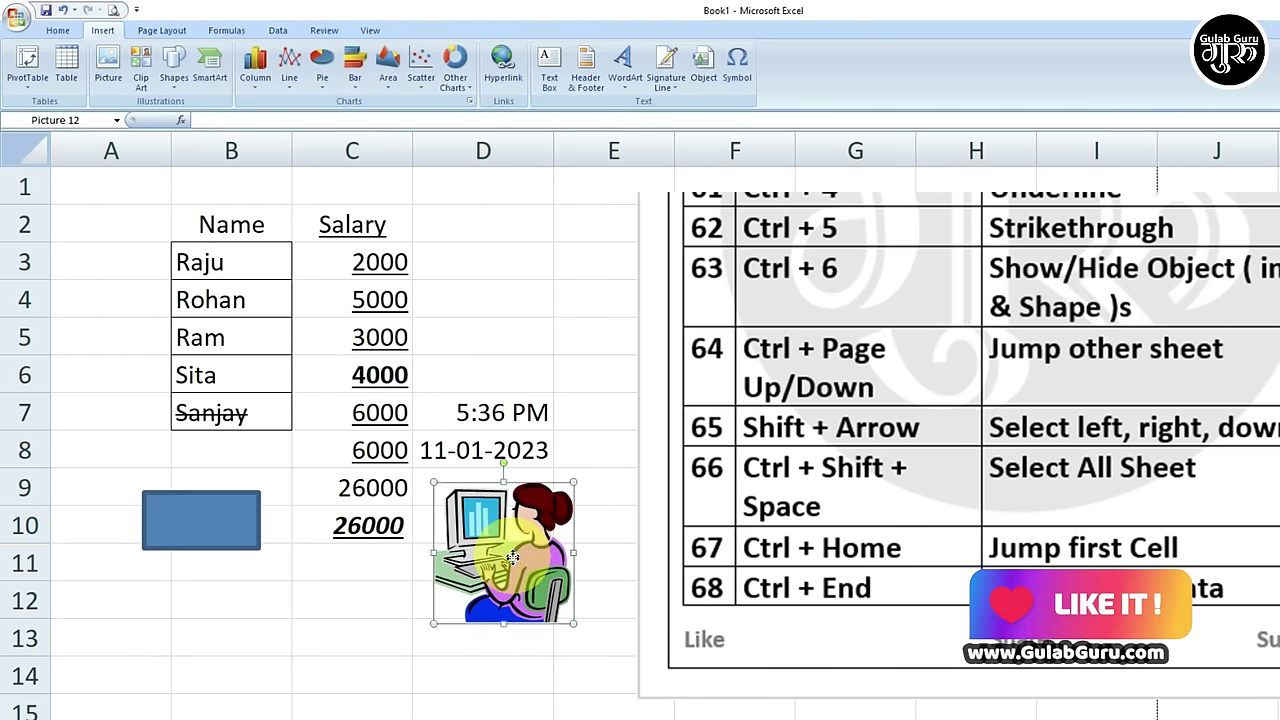
pyautogui.moveTo(505, 525); pyautogui.dragTo(505, 665)
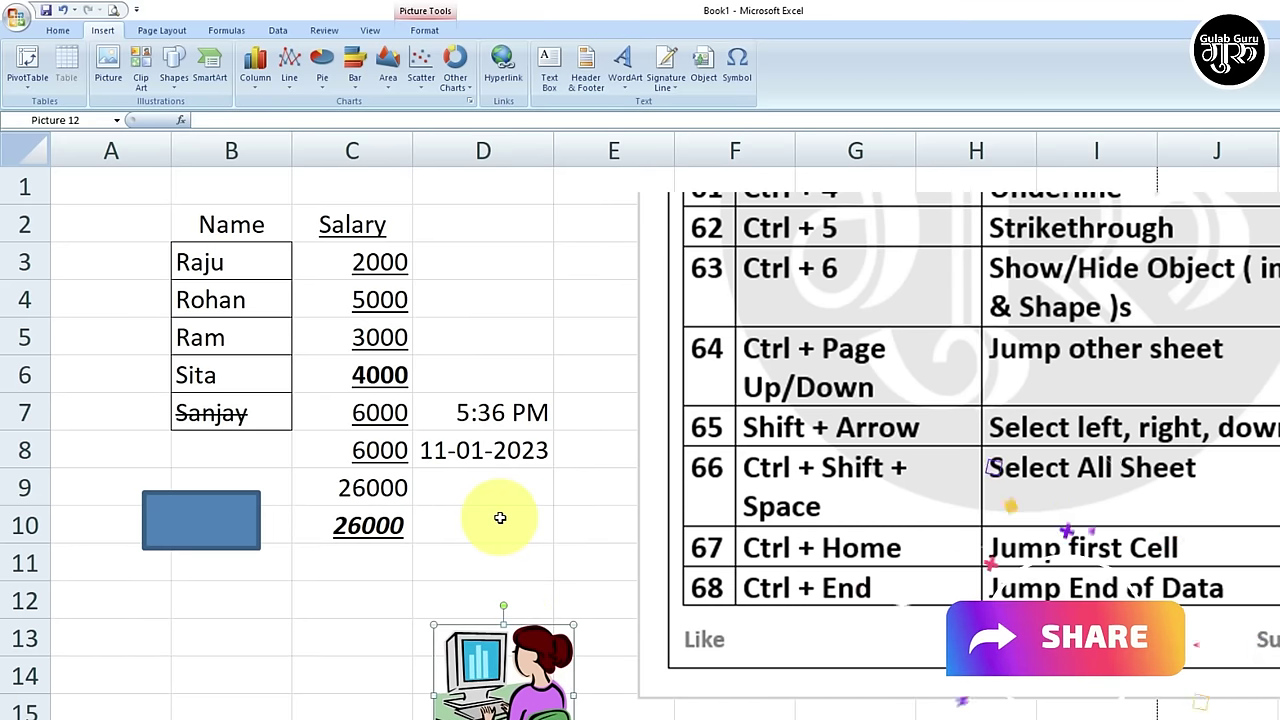
pyautogui.click(500, 519)
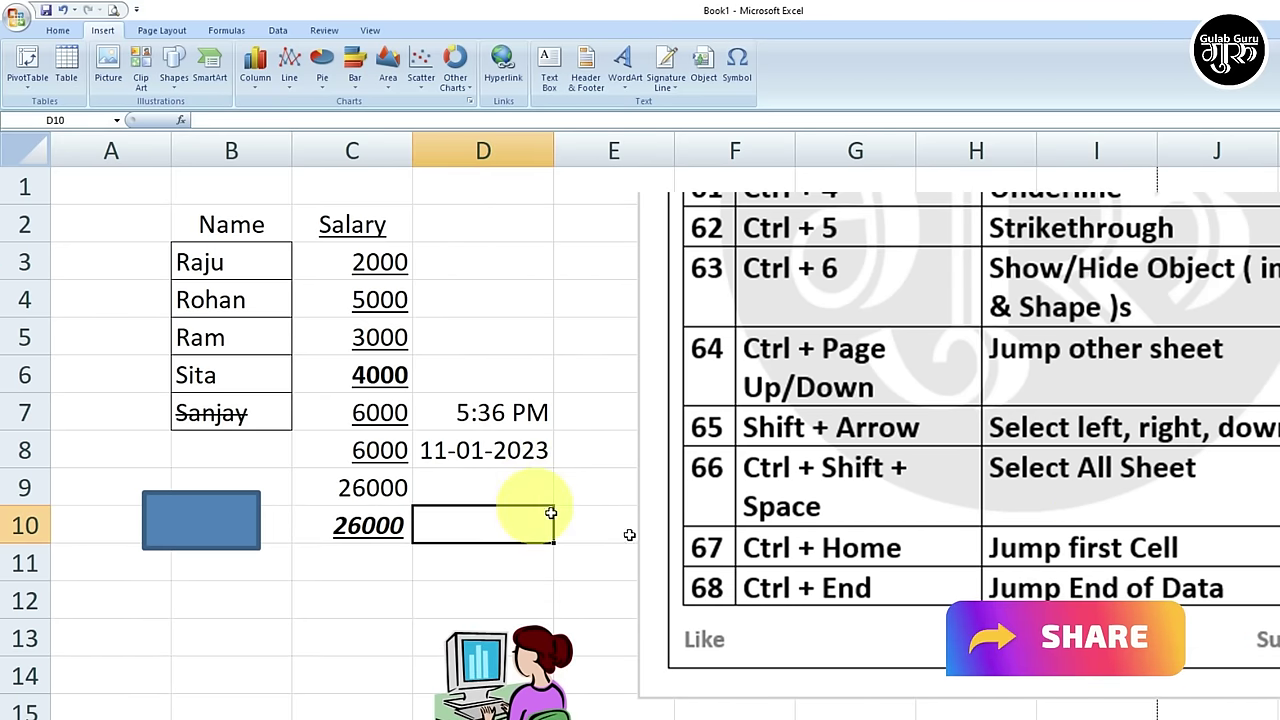
pyautogui.scroll(-3, 551, 513)
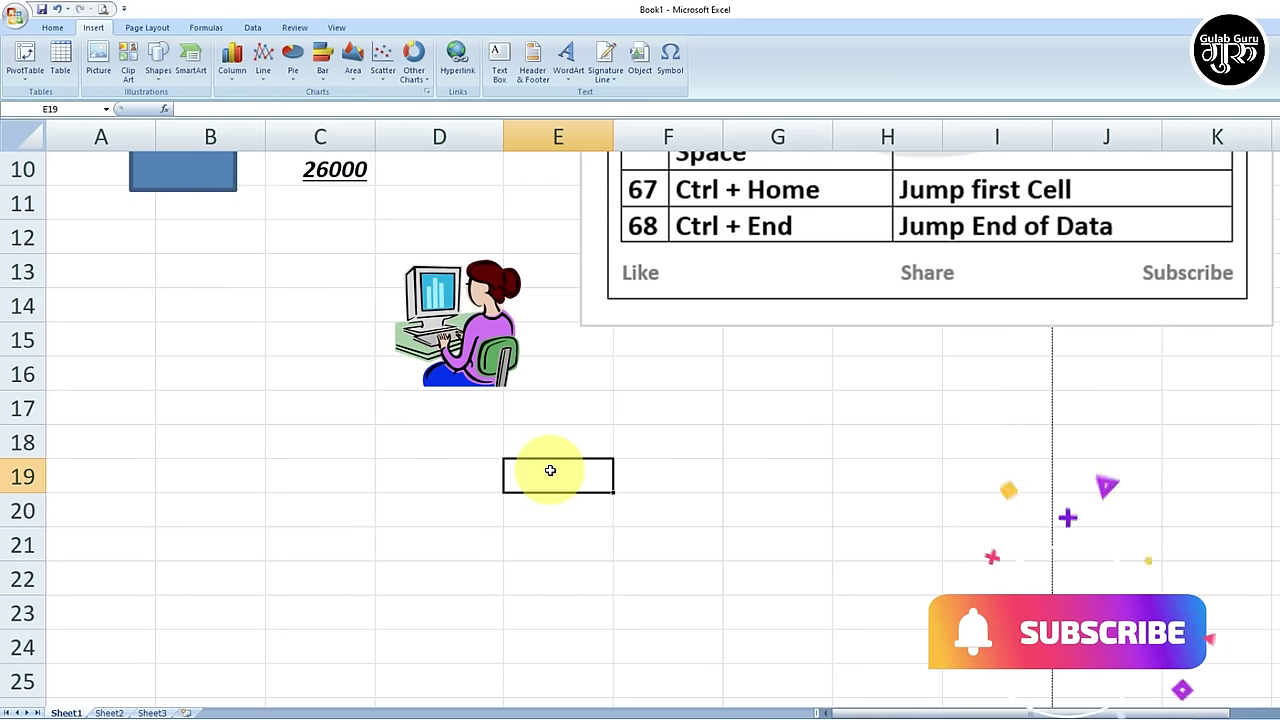
pyautogui.write('fdfdf')
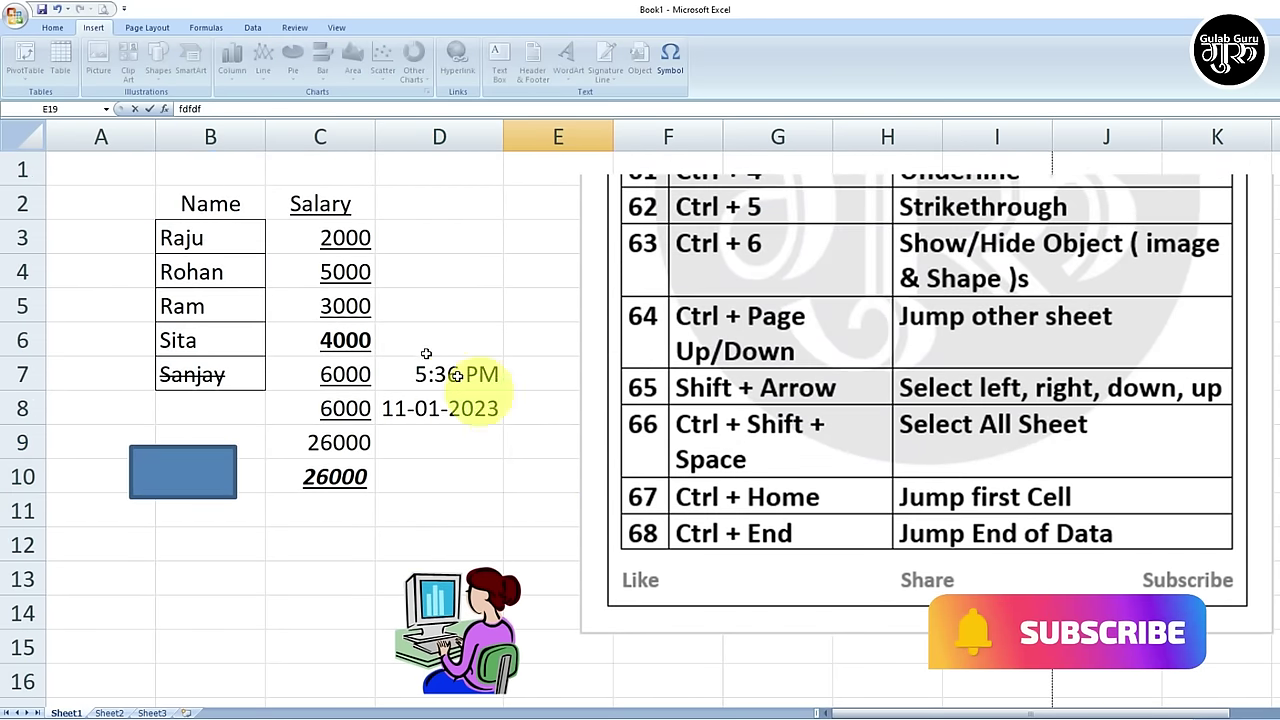
pyautogui.click(358, 295)
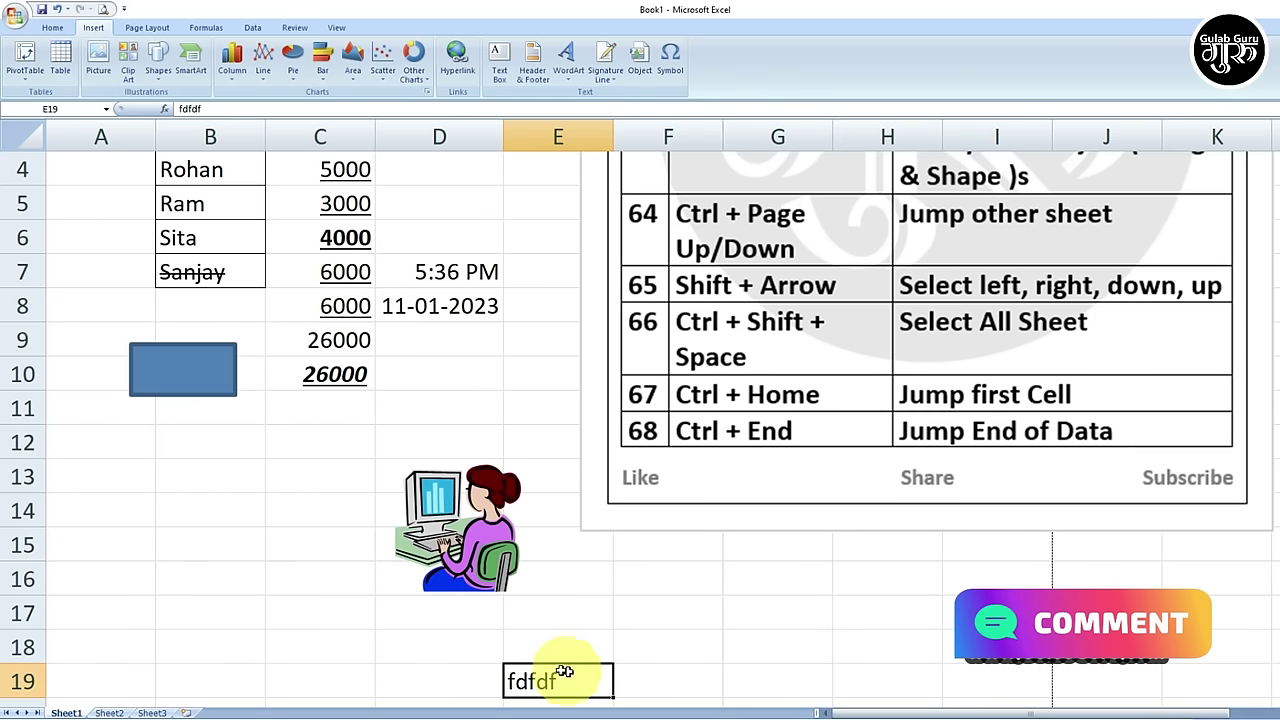
pyautogui.scroll(-1, 567, 665)
pyautogui.scroll(2, 593, 588)
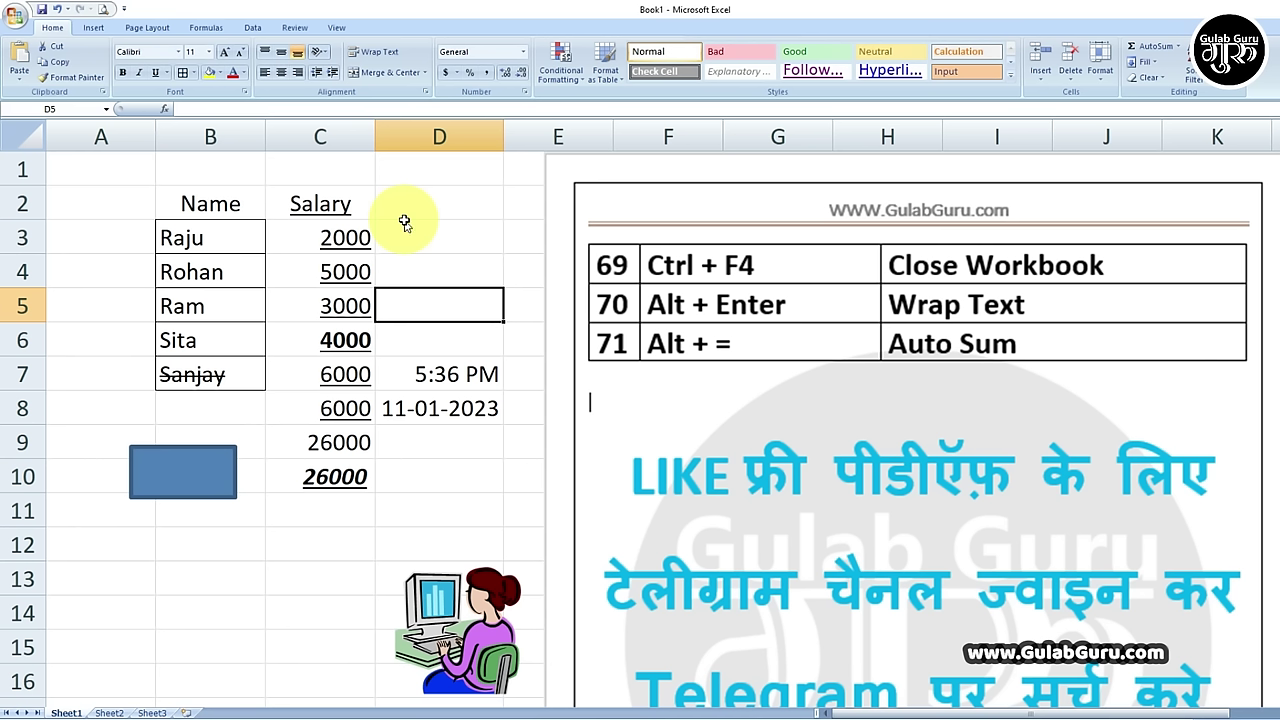
pyautogui.hotkey('ctrl', 'n')
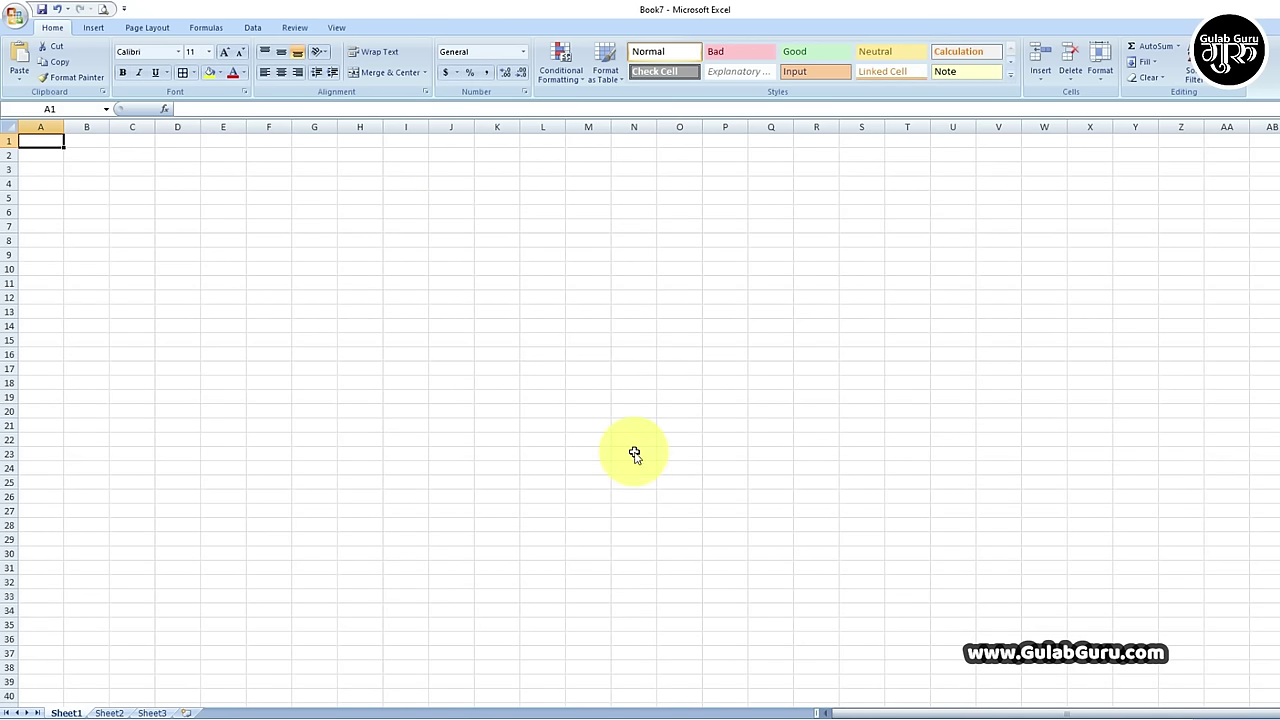
pyautogui.hotkey('ctrl', 'F4')
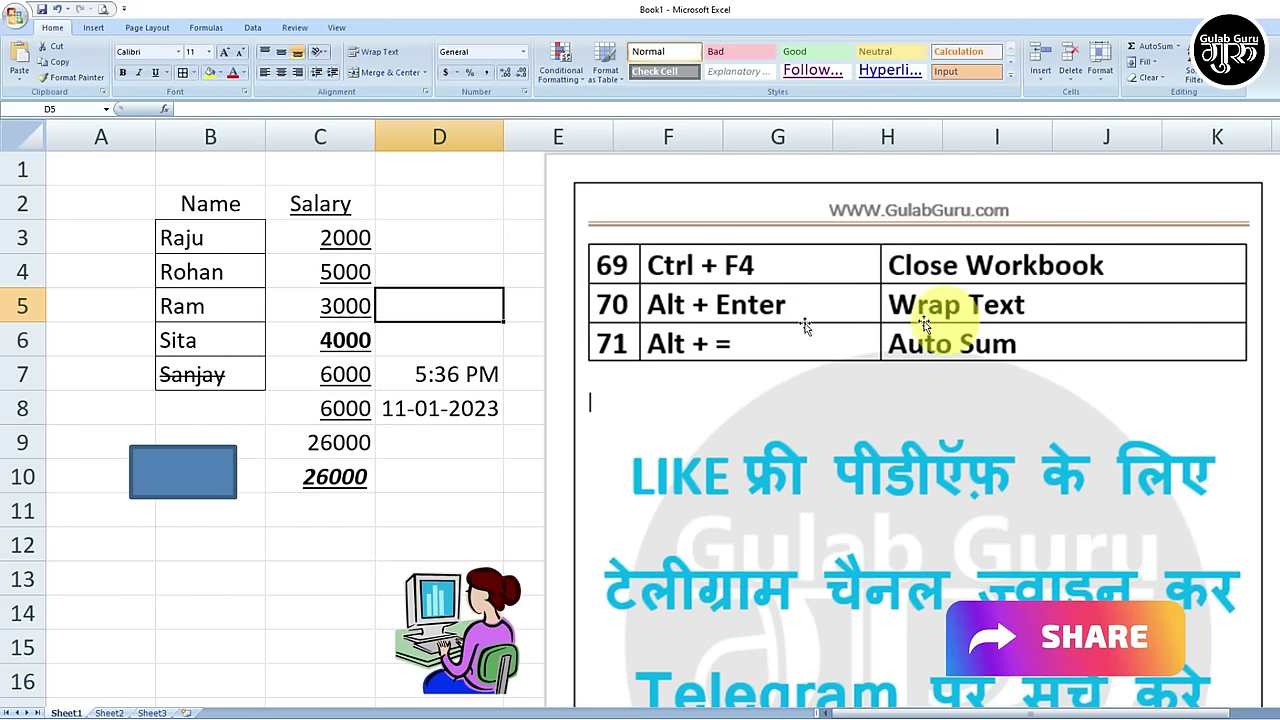
pyautogui.click(435, 239)
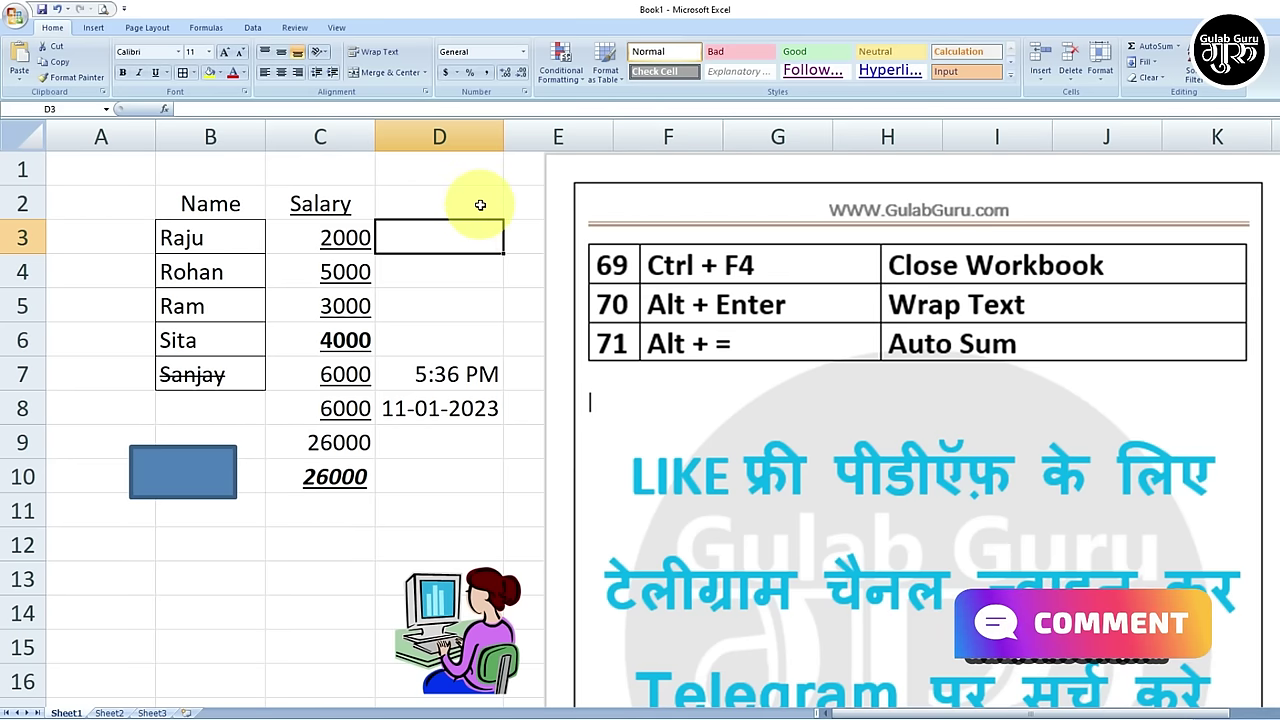
pyautogui.write('Gul')
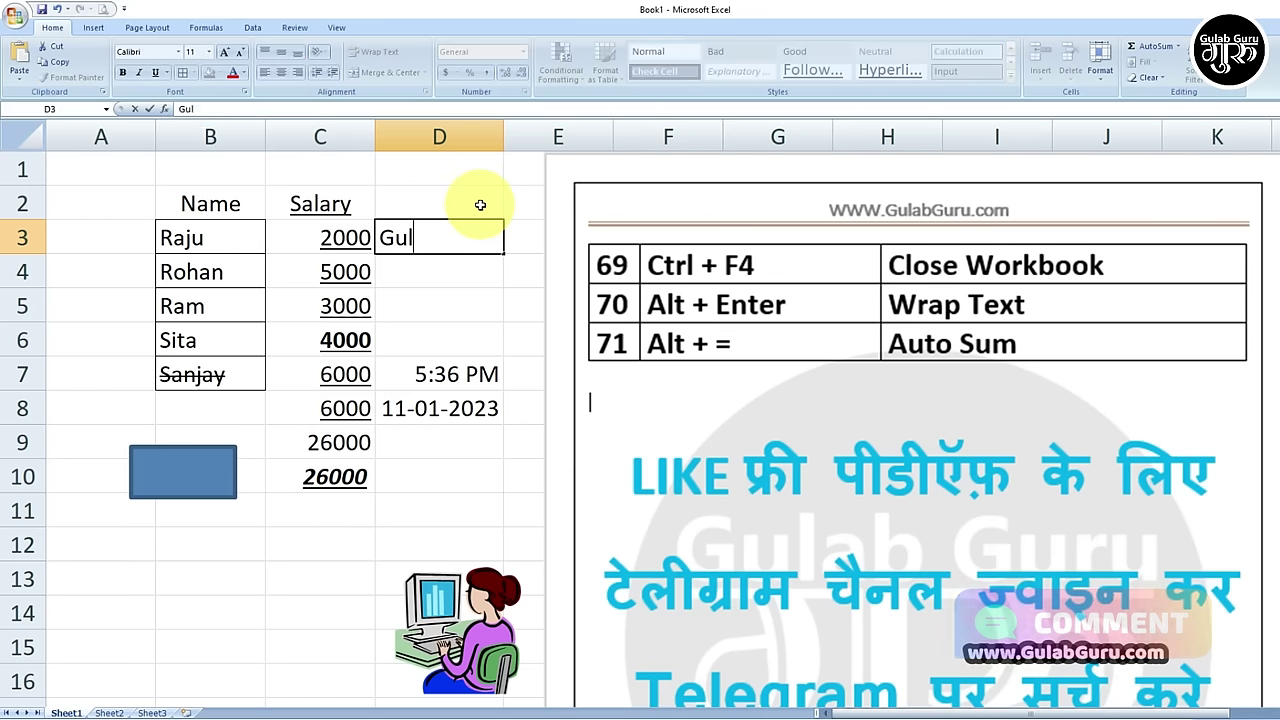
pyautogui.write('ab Guru')
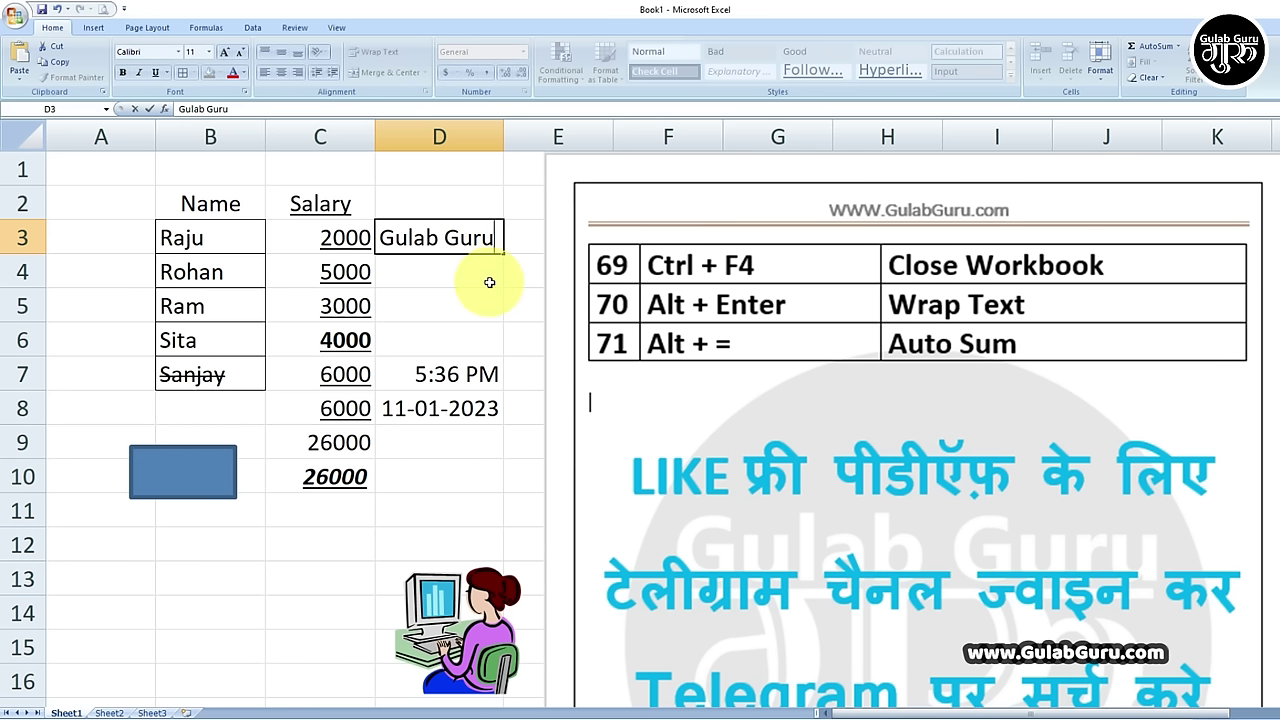
pyautogui.hotkey('alt', 'Return')
pyautogui.write('Computer')
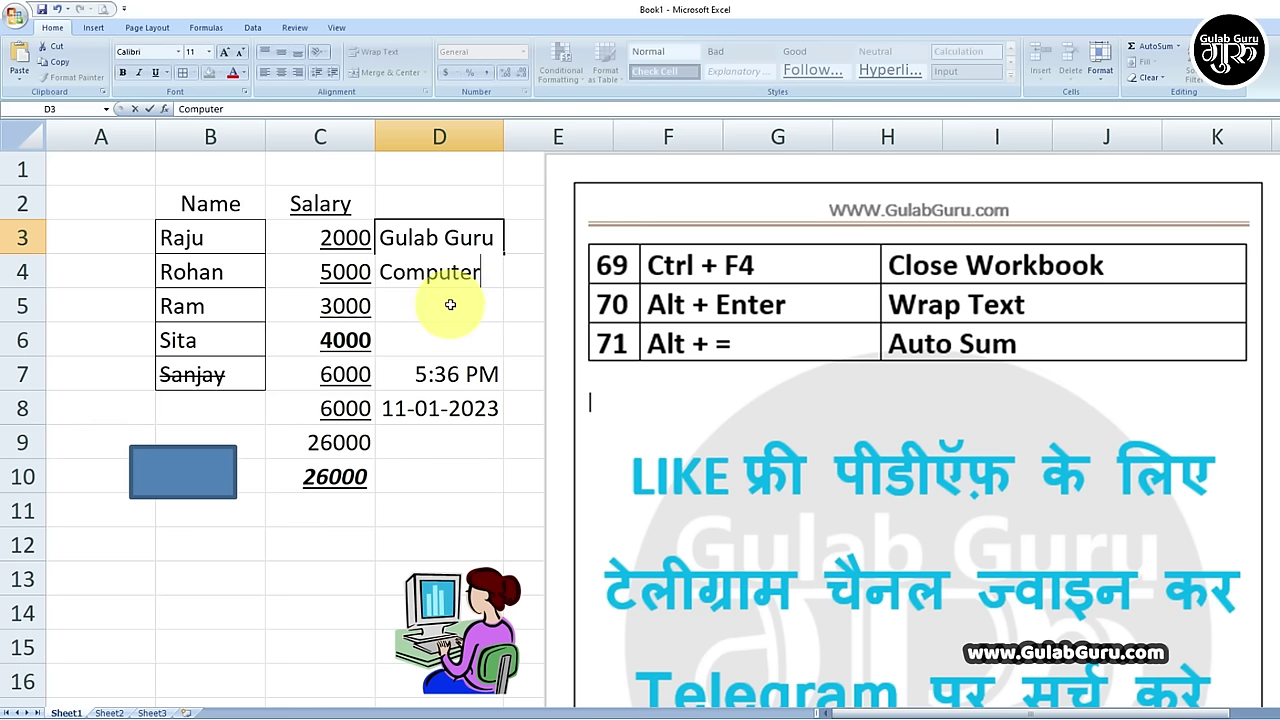
pyautogui.click(510, 314)
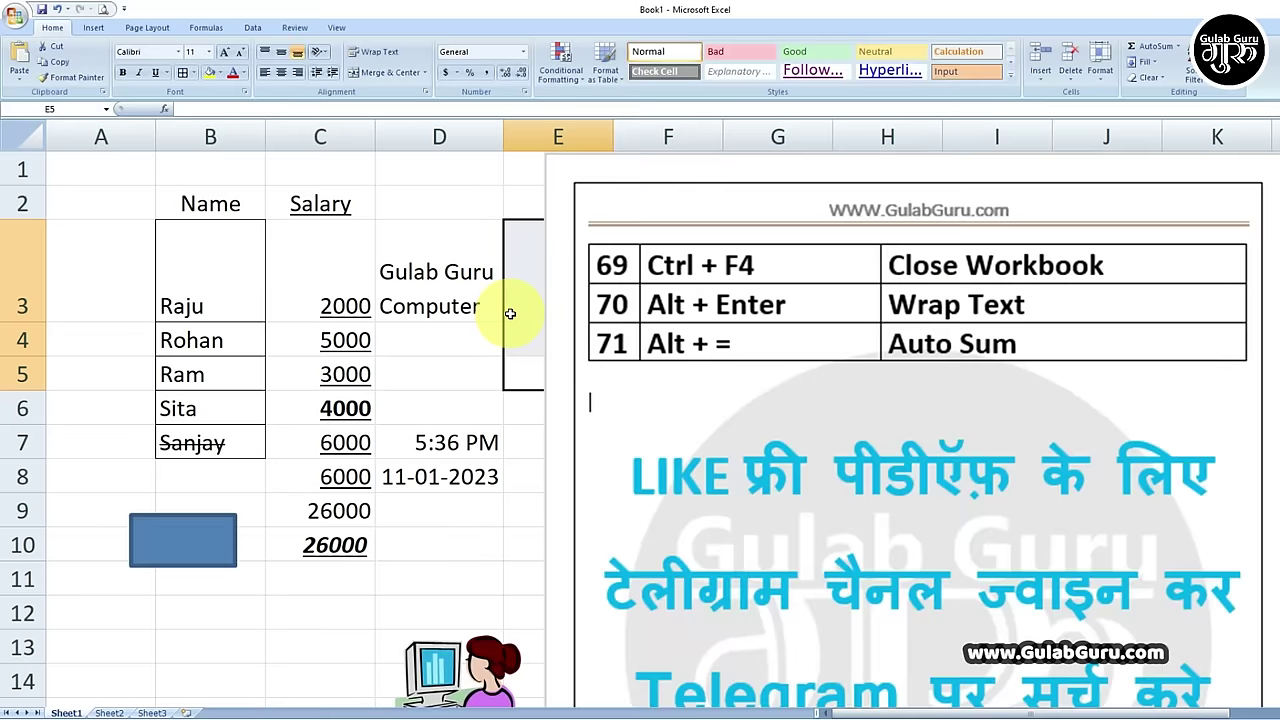
pyautogui.click(420, 266)
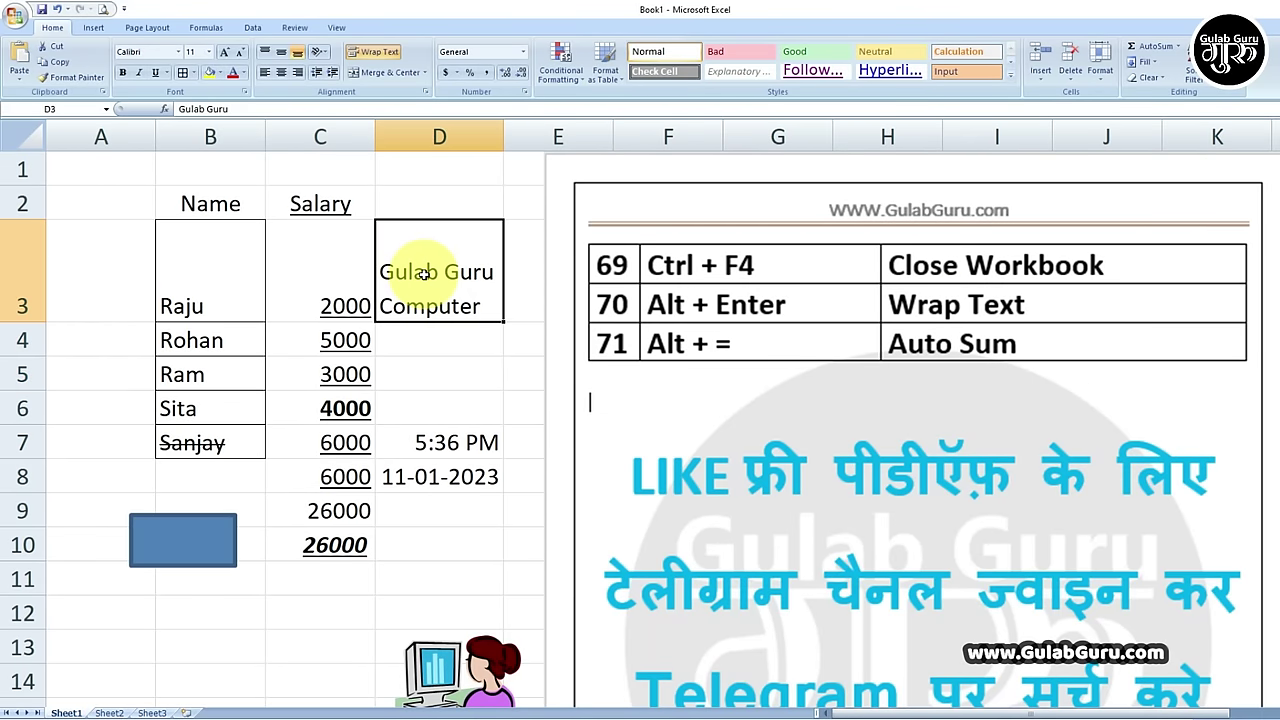
pyautogui.press('Delete')
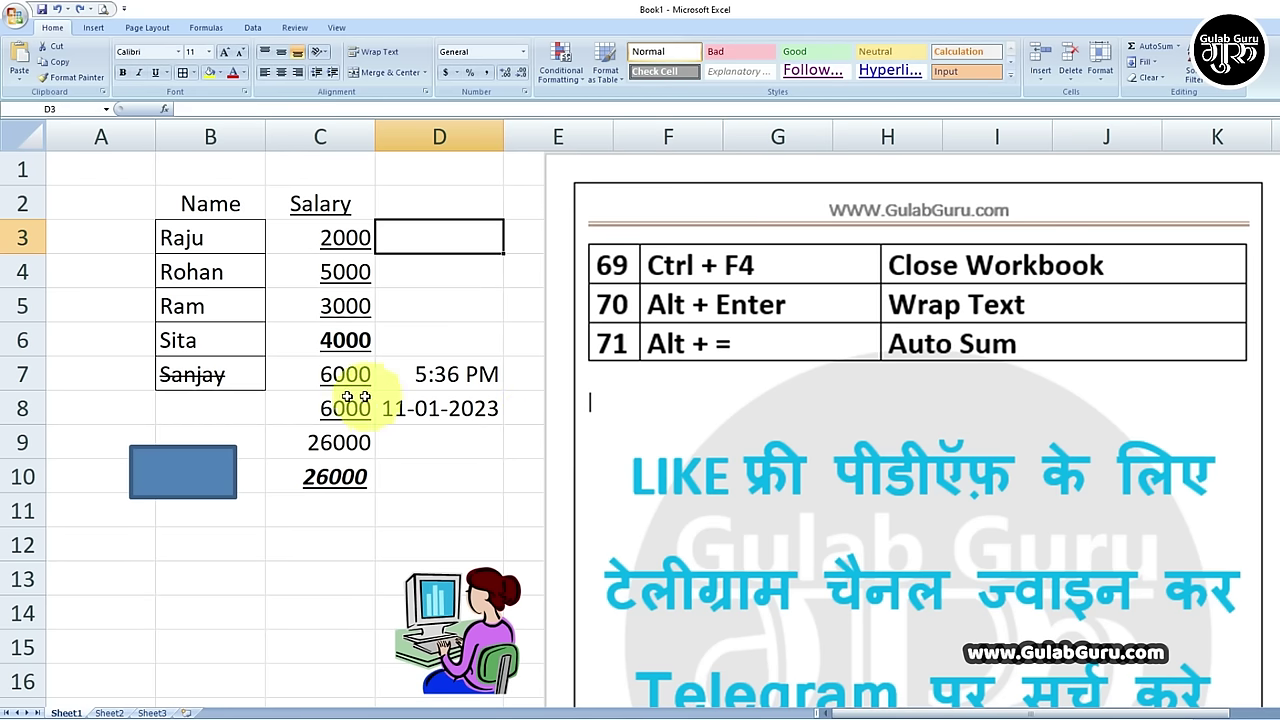
# Clear the old totals in C8:C11 and AutoSum C3:C7 into C8, giving 20000.
pyautogui.moveTo(322, 407); pyautogui.dragTo(337, 492)
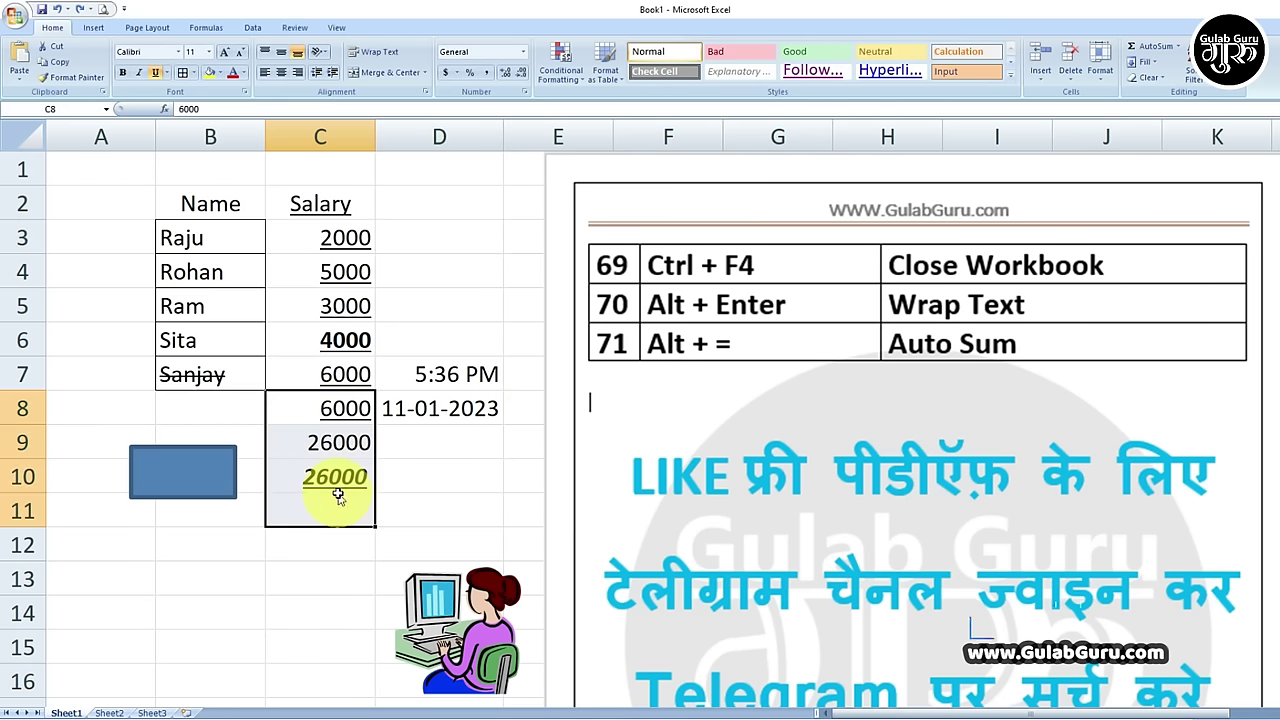
pyautogui.press('Delete')
pyautogui.click(320, 408)
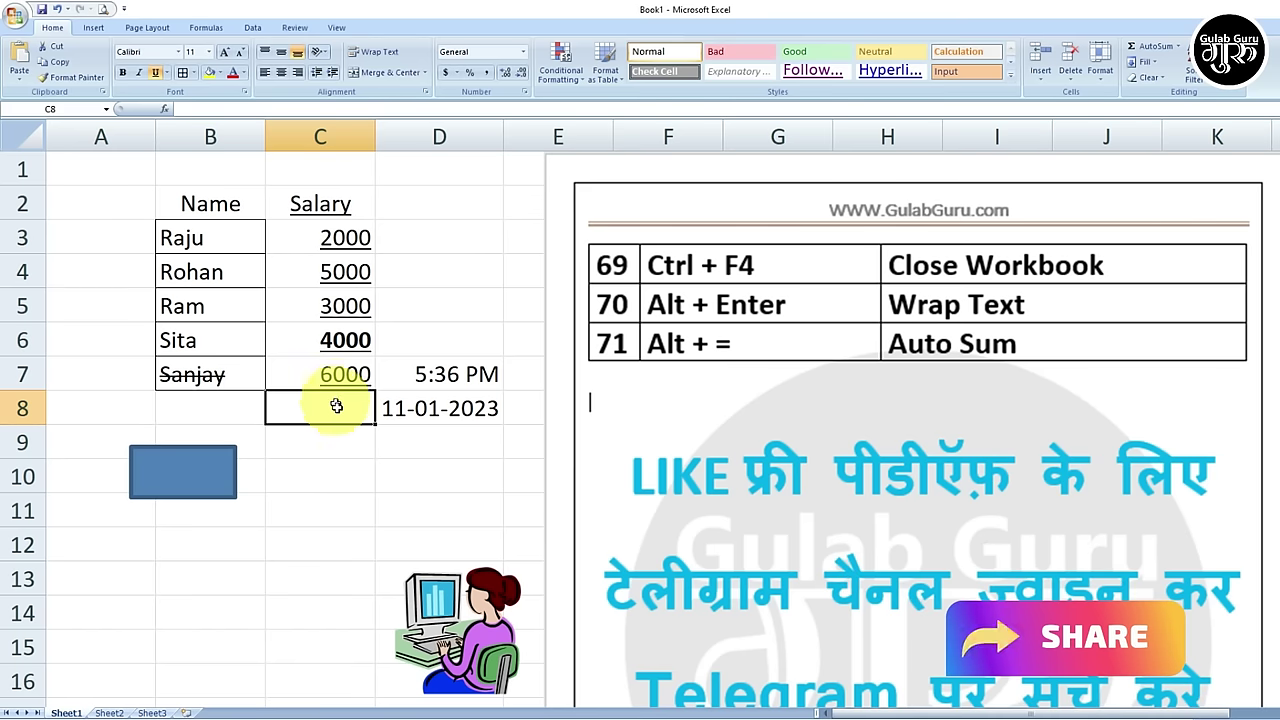
pyautogui.click(340, 438)
pyautogui.click(342, 410)
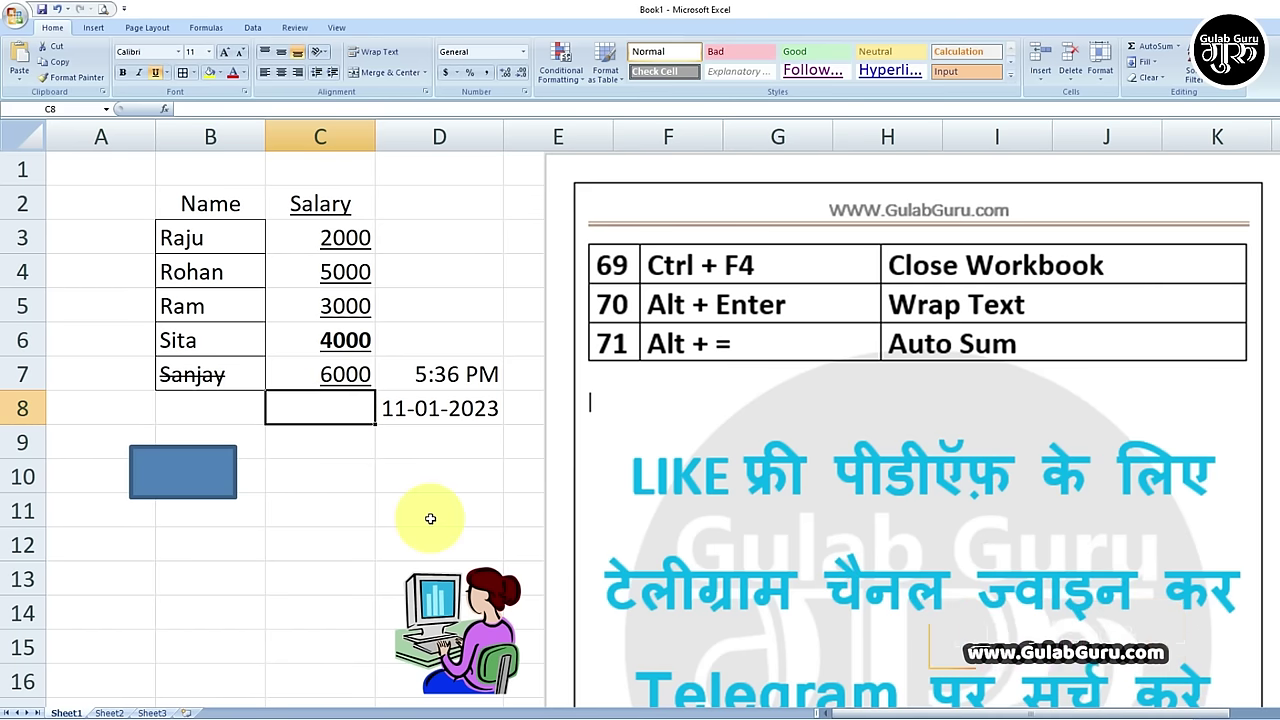
pyautogui.hotkey('alt', '=')
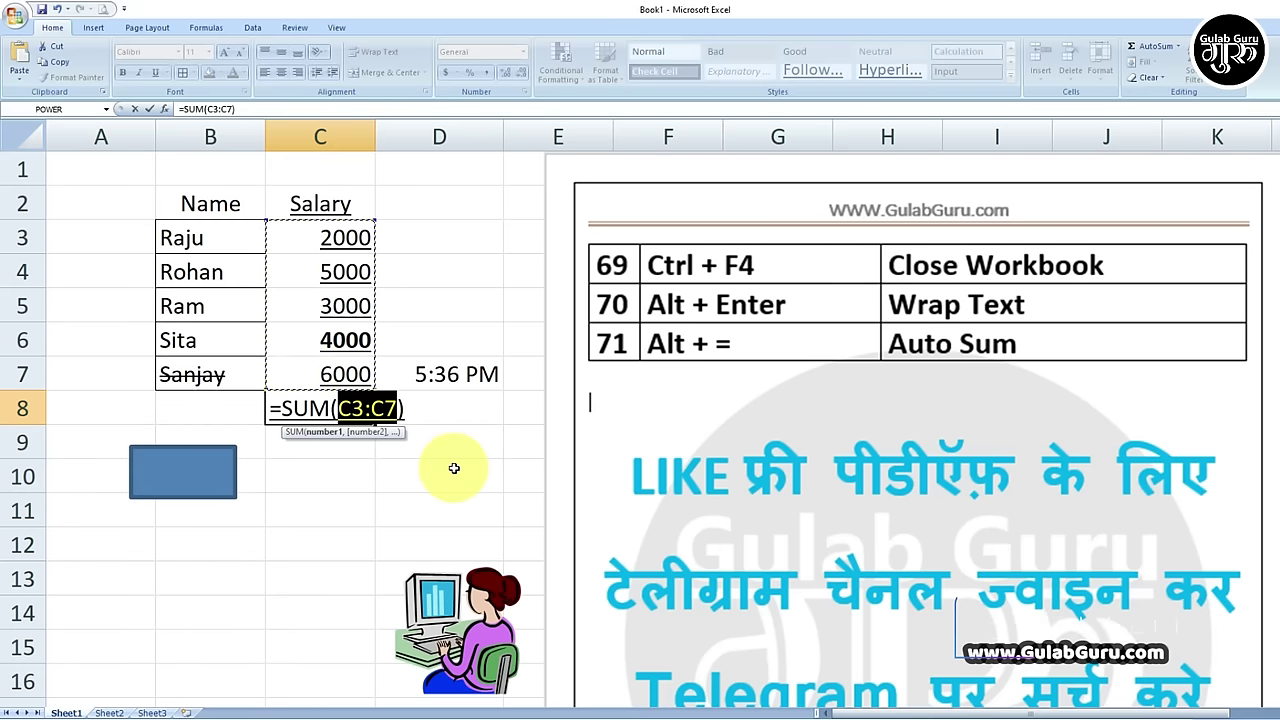
pyautogui.press('Return')
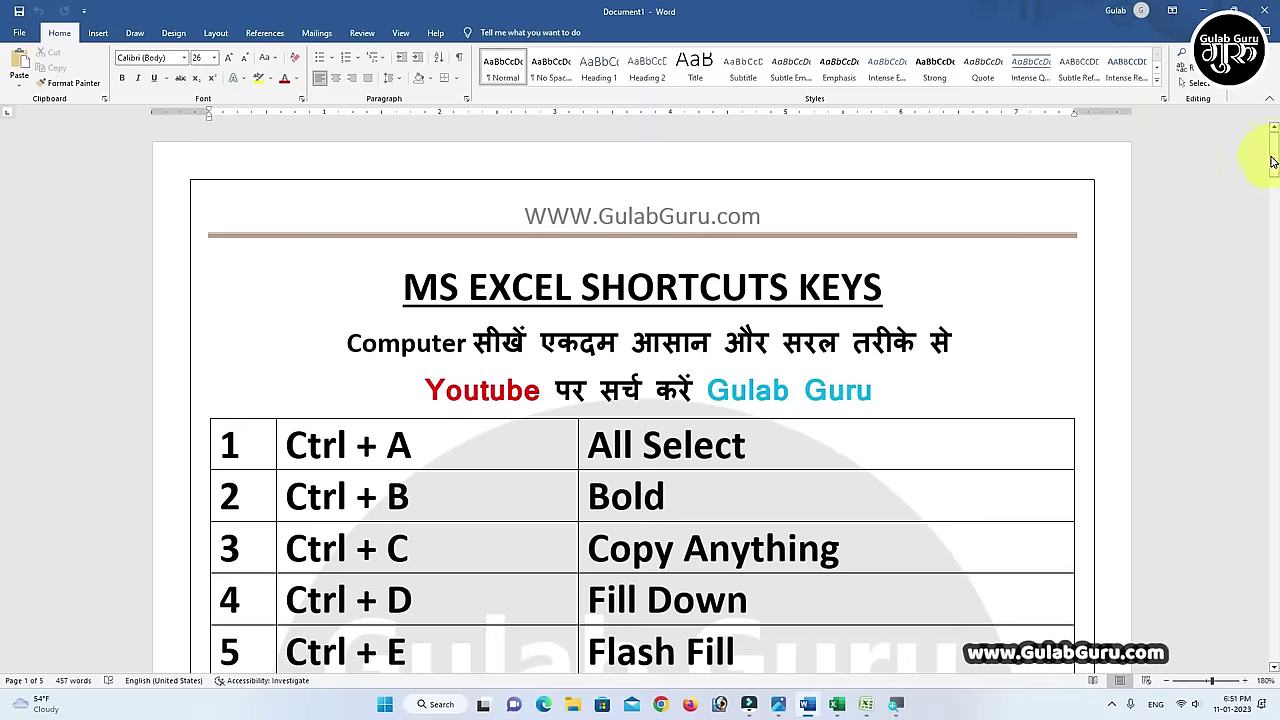
pyautogui.moveTo(1272, 160)
pyautogui.mouseDown()
pyautogui.moveTo(1251, 466)
pyautogui.moveTo(1257, 606)
pyautogui.mouseUp()
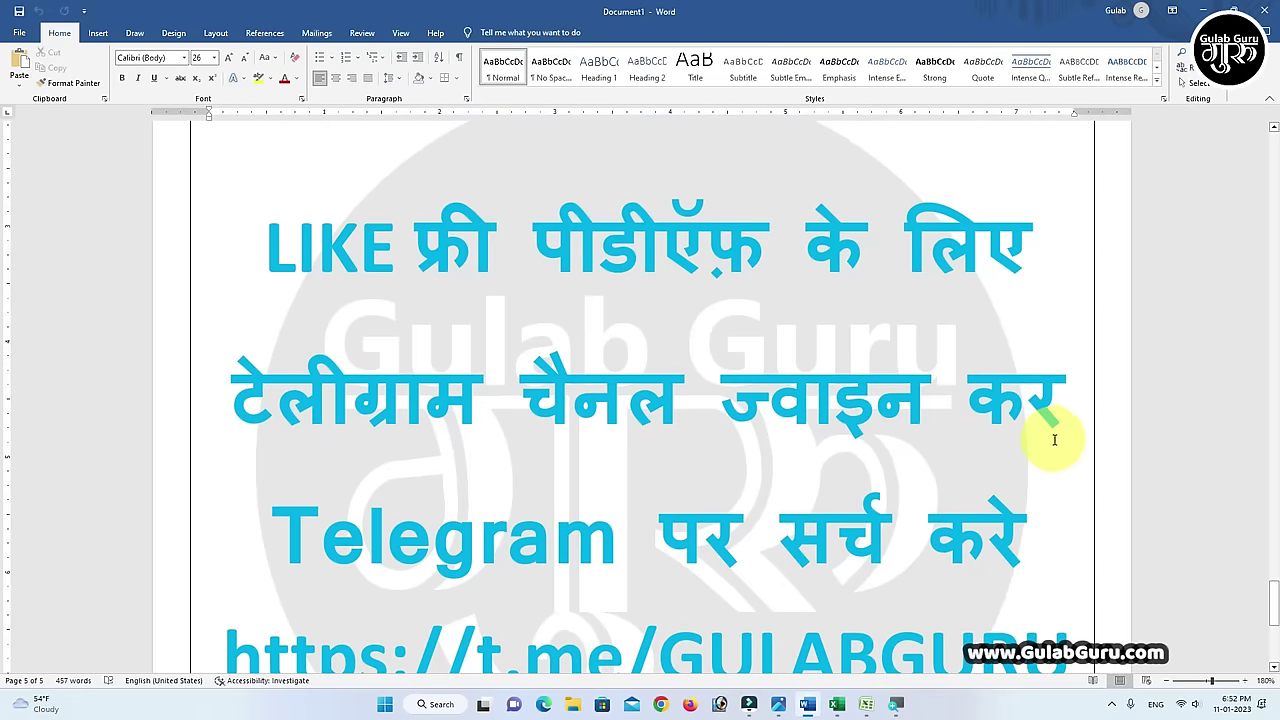
# Scroll the Word shortcut table to rows 69–71: Close Workbook, Wrap Text and Auto Sum.
pyautogui.scroll(-1, 1054, 440)
pyautogui.scroll(2, 1054, 441)
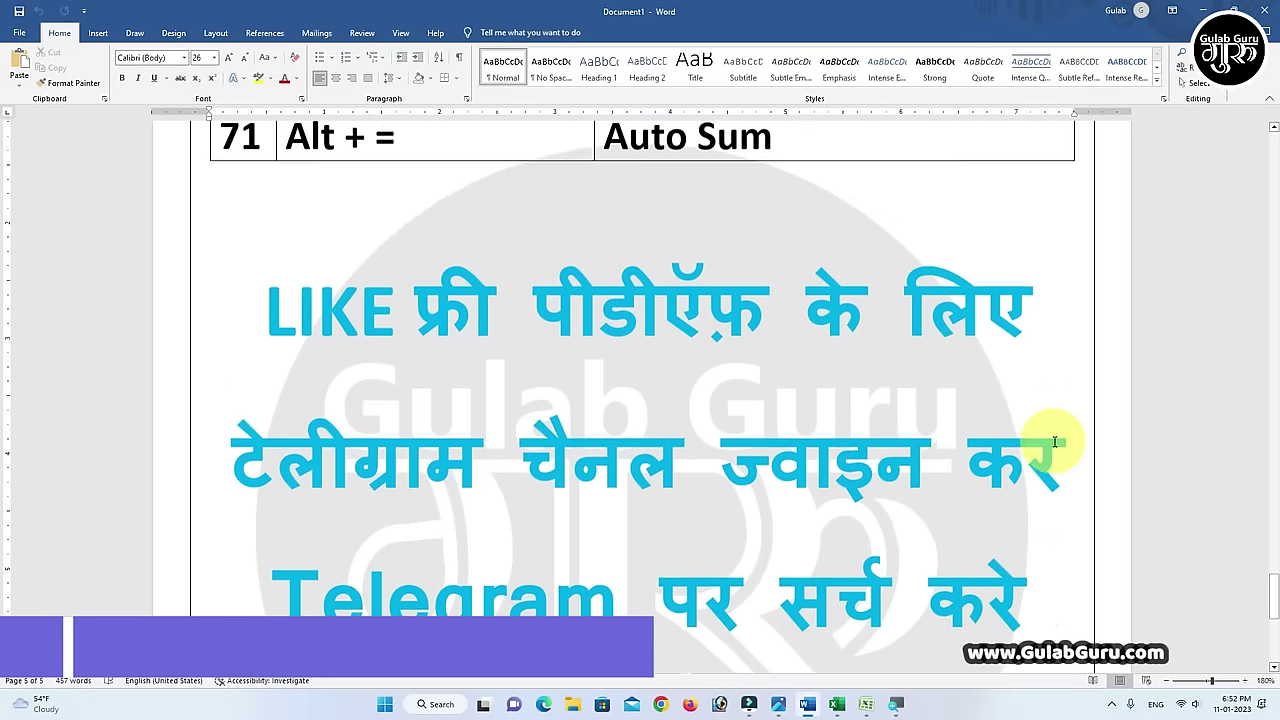
pyautogui.scroll(4, 1054, 441)
pyautogui.scroll(2, 1054, 441)
pyautogui.scroll(1, 1053, 441)
pyautogui.scroll(-2, 1053, 441)
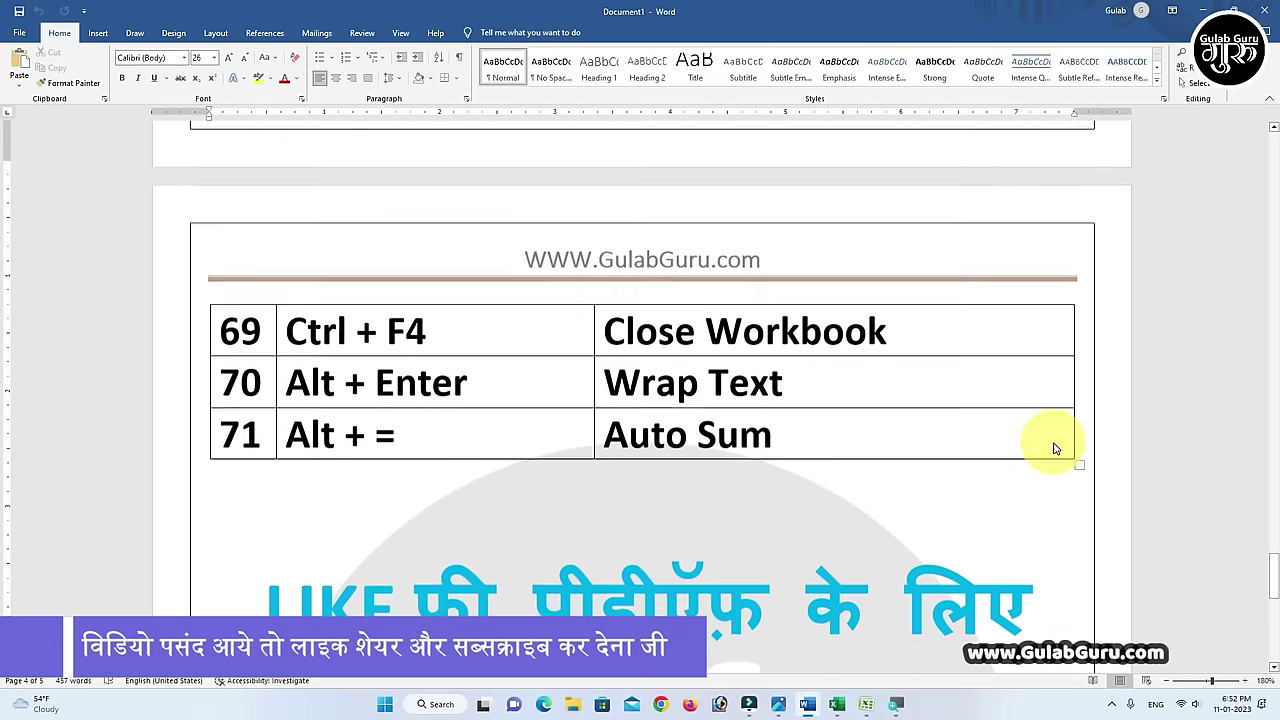
pyautogui.scroll(-1, 1053, 441)
pyautogui.scroll(-2, 1053, 443)
pyautogui.scroll(-1, 1053, 443)
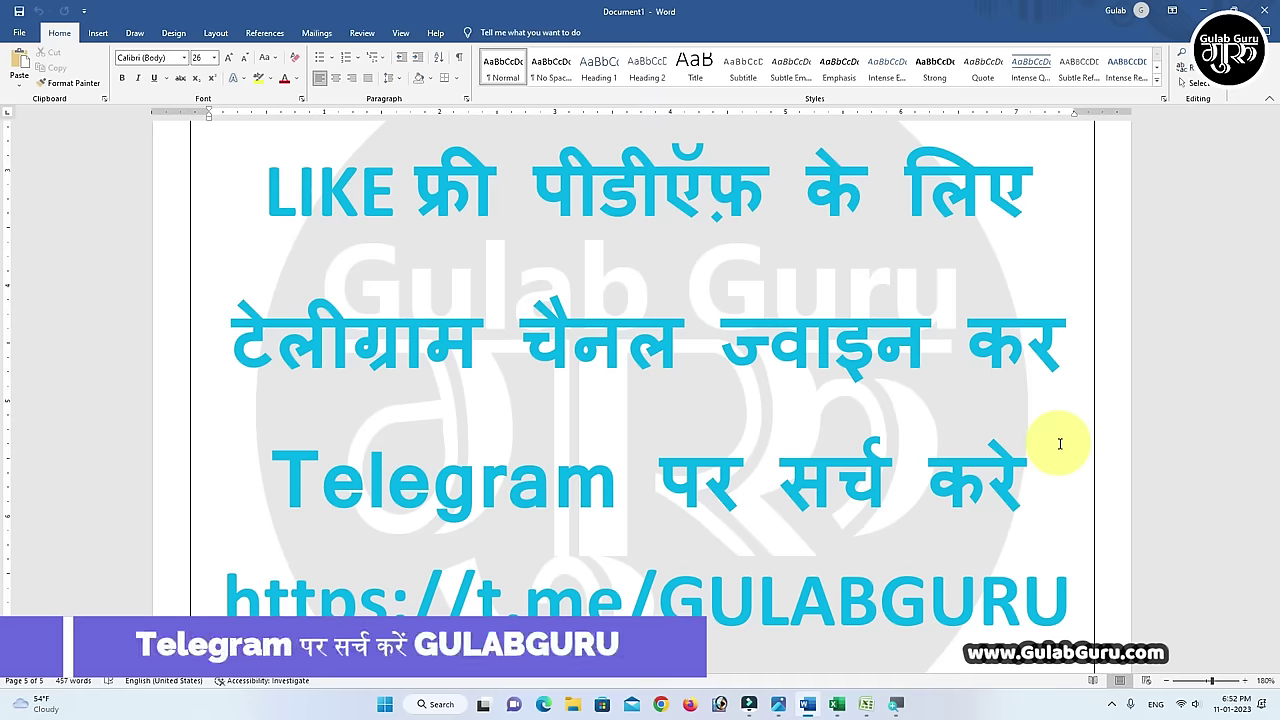
pyautogui.scroll(-2, 1060, 443)
pyautogui.scroll(3, 1060, 443)
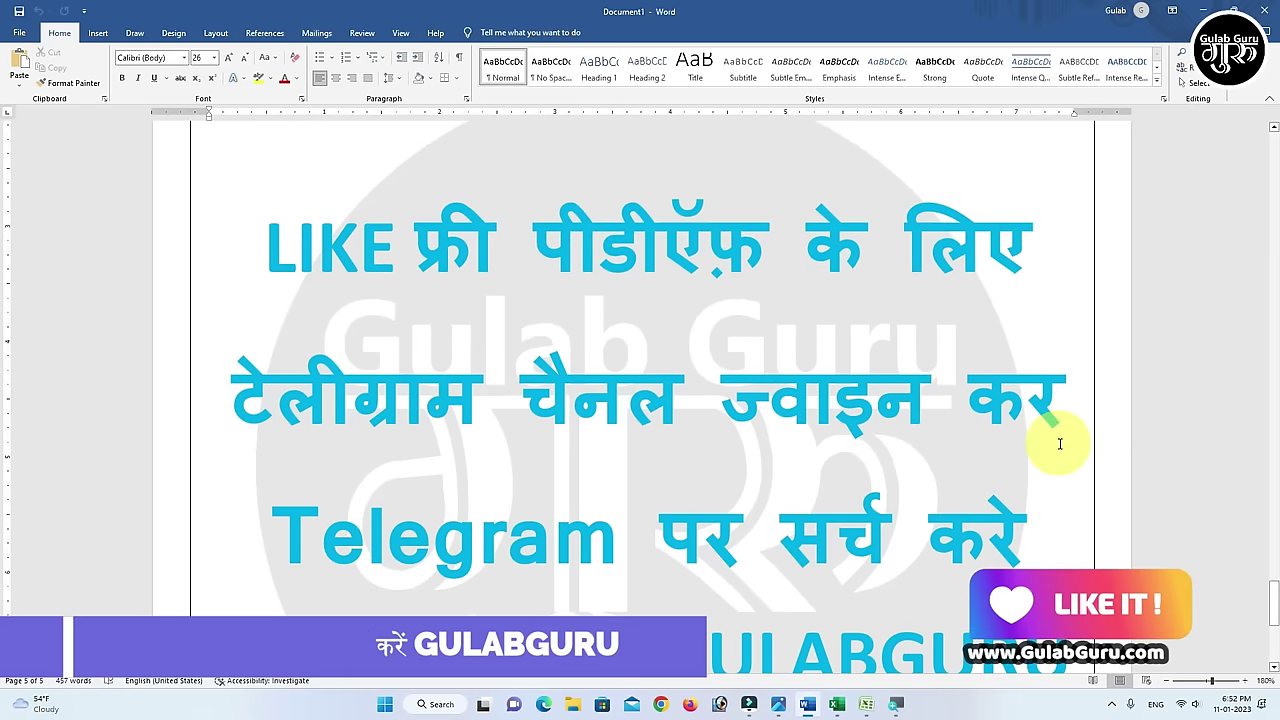
pyautogui.scroll(3, 1060, 443)
pyautogui.scroll(3, 1061, 446)
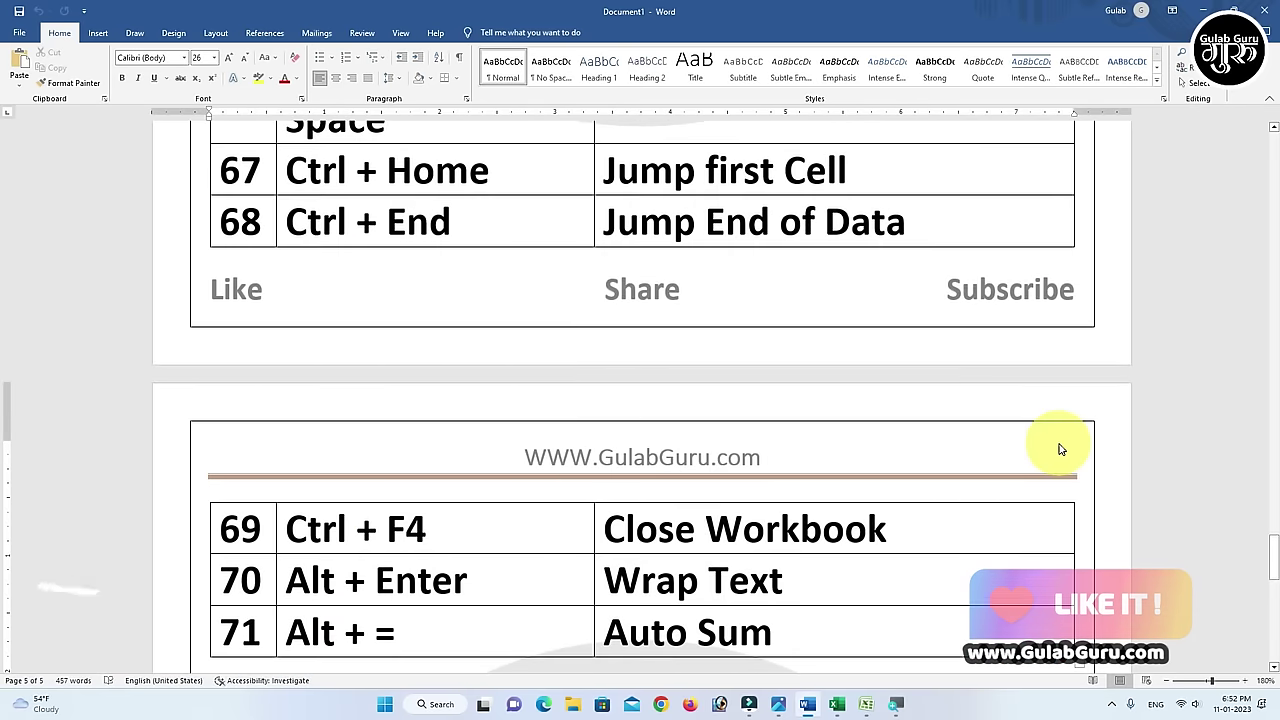
pyautogui.scroll(-1, 1061, 448)
pyautogui.scroll(-2, 1061, 448)
pyautogui.scroll(-2, 1061, 446)
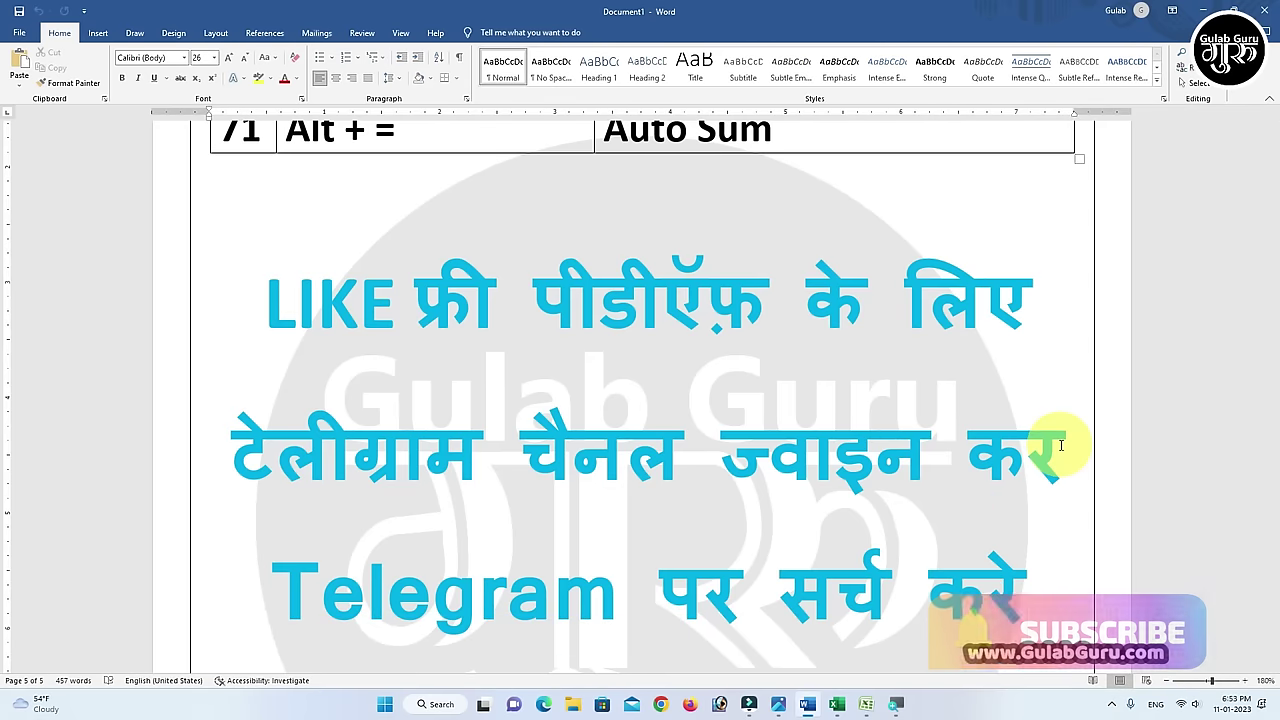
pyautogui.scroll(3, 1061, 446)
pyautogui.scroll(1, 1062, 450)
pyautogui.scroll(4, 1062, 450)
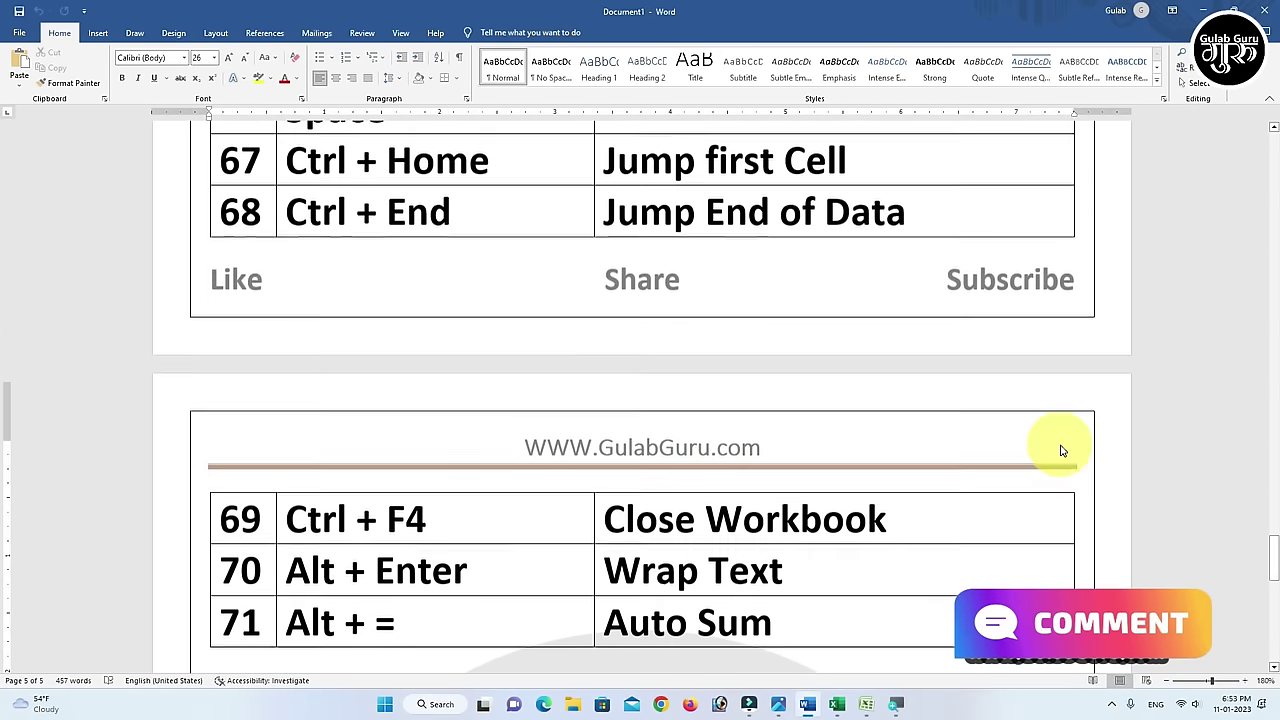